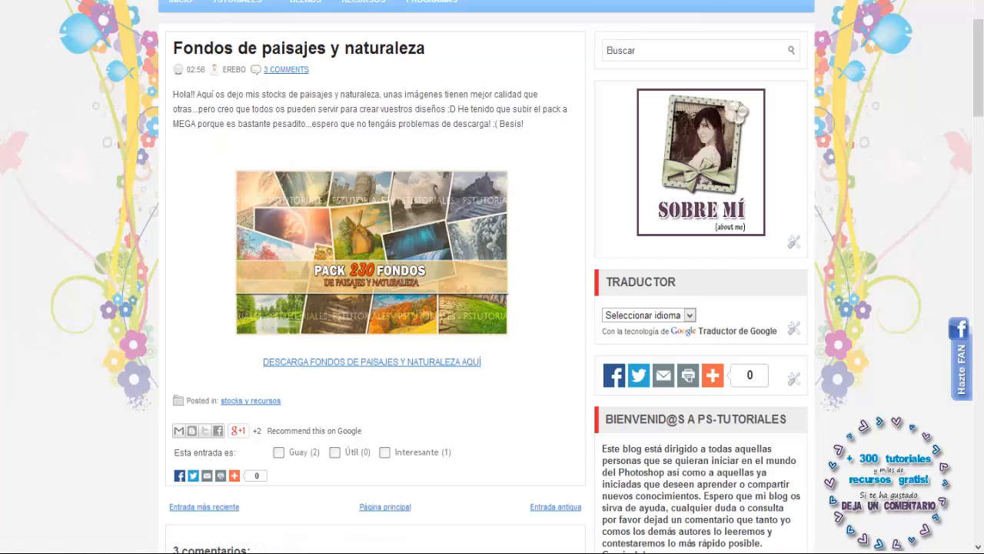
Step: Examine the blog post with fantasy brush packs, including the hair, sparkles, and nebula and stars brushes
key("ctrl+Tab")
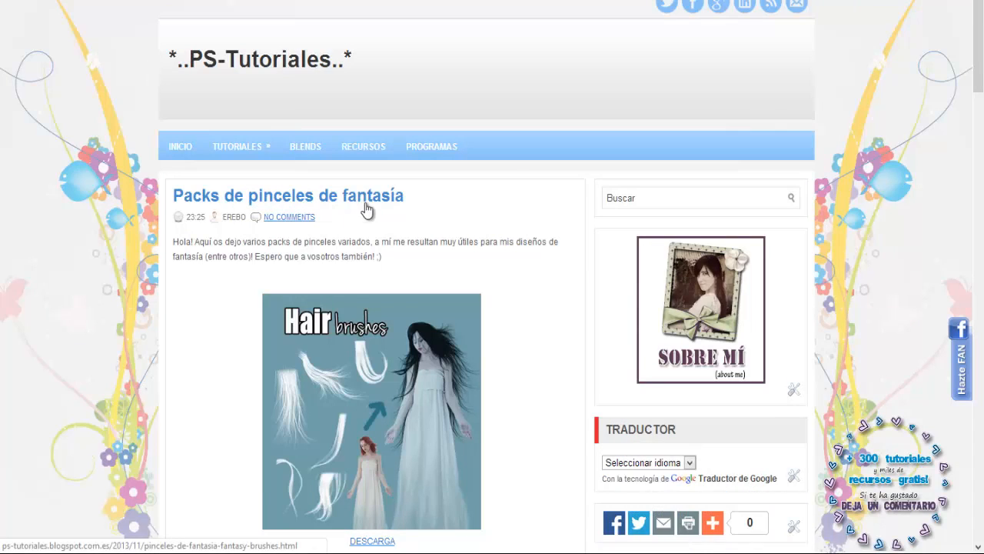
scroll(363, 215, "down", 2)
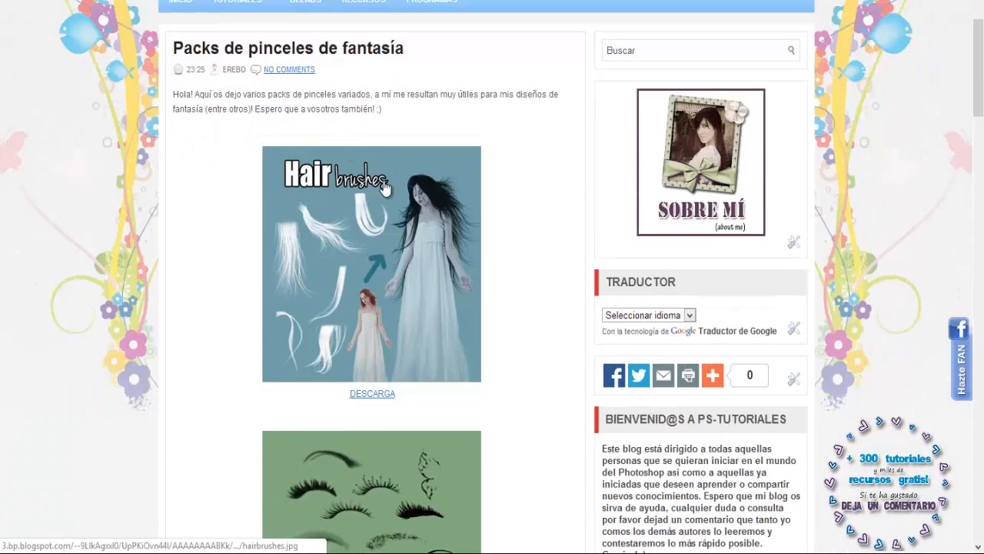
scroll(344, 268, "down", 14)
scroll(352, 266, "down", 3)
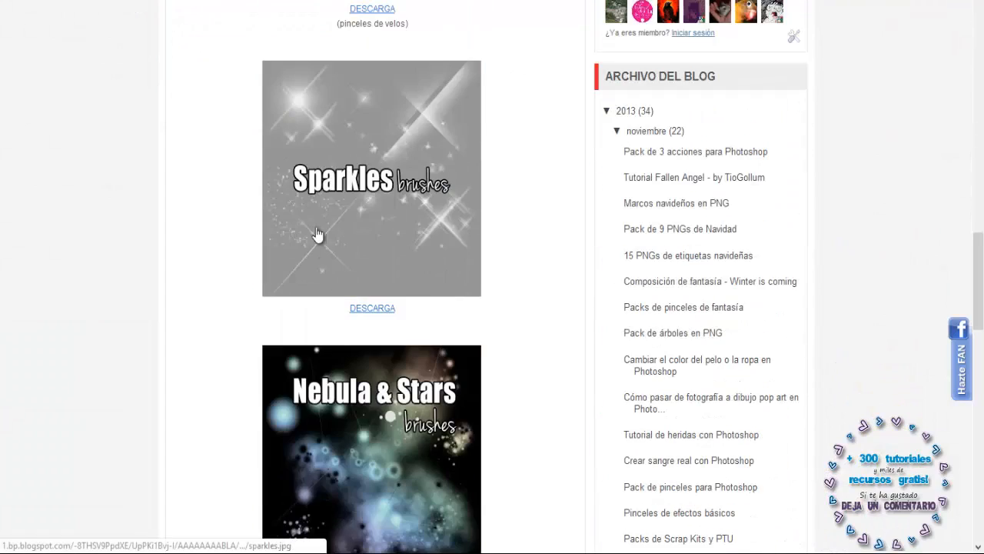
scroll(451, 215, "up", 20)
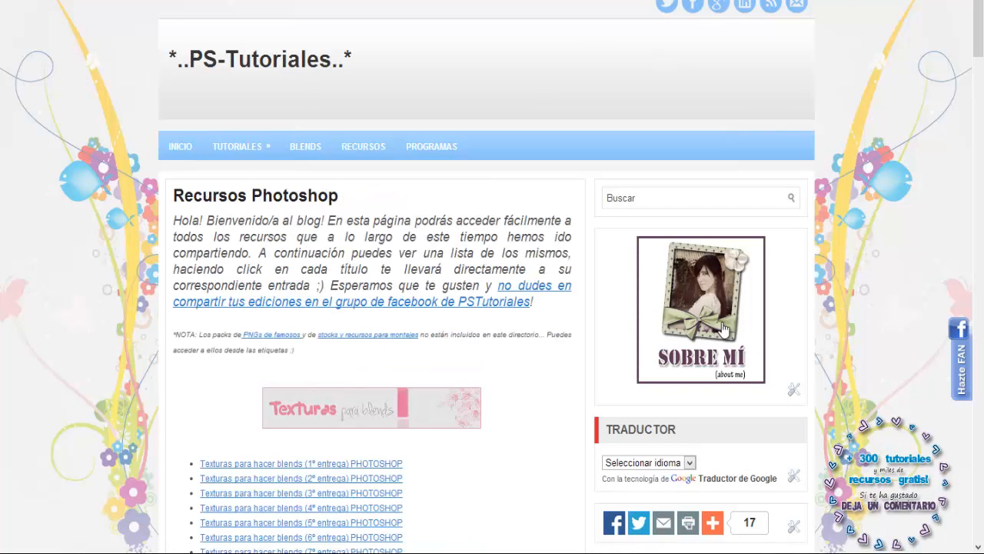
Step: Look through the blog's Recursos Photoshop page for its texture, PNG, action and brush downloads
scroll(725, 330, "down", 8)
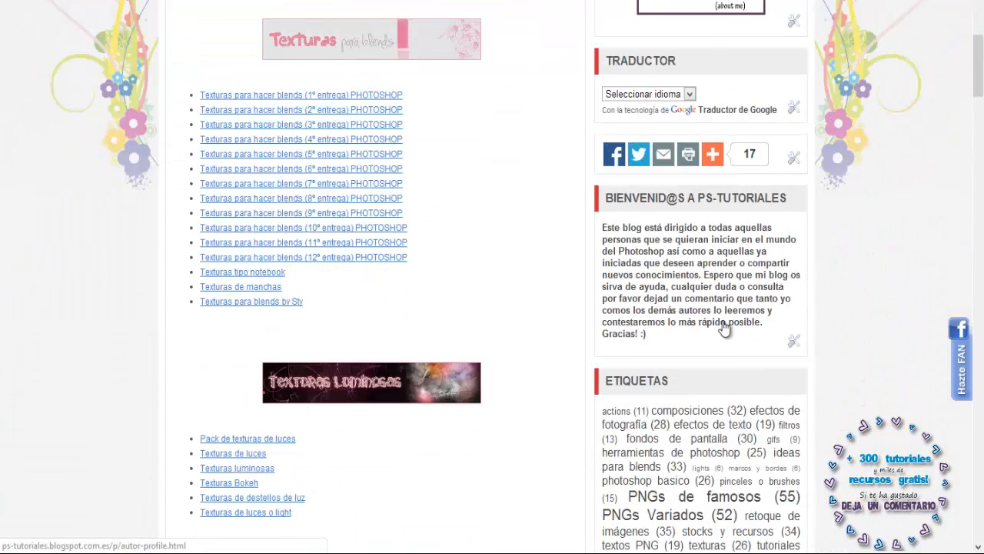
scroll(509, 294, "up", 8)
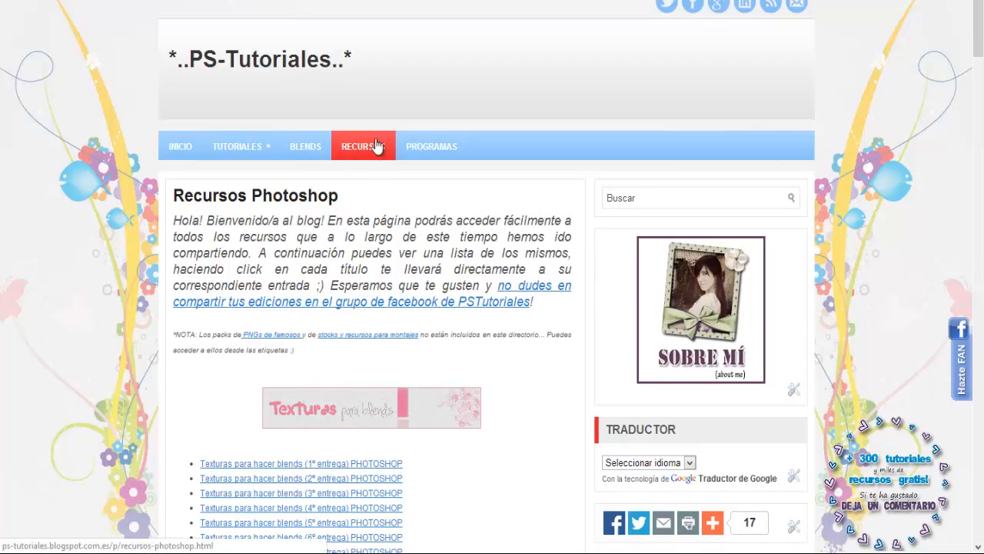
scroll(373, 220, "down", 15)
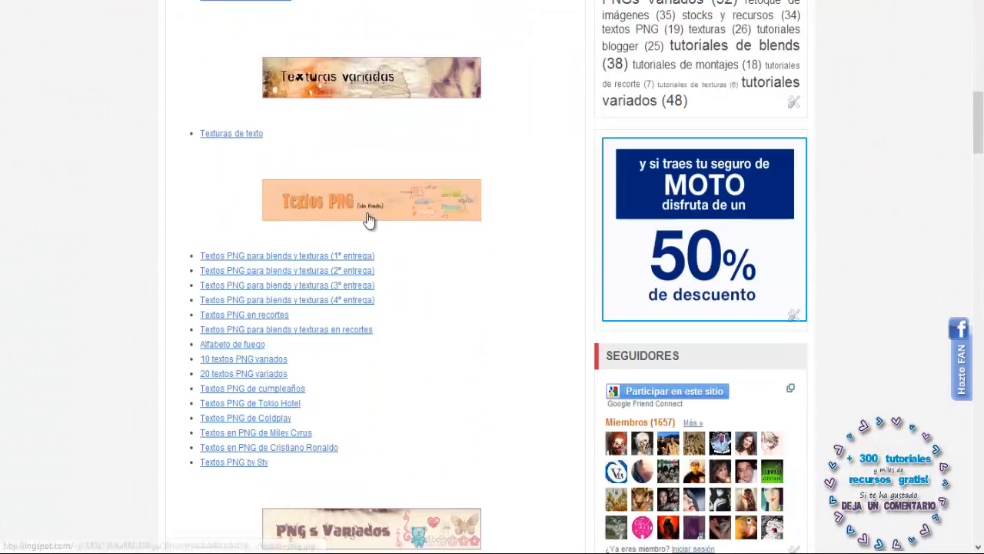
scroll(393, 230, "down", 13)
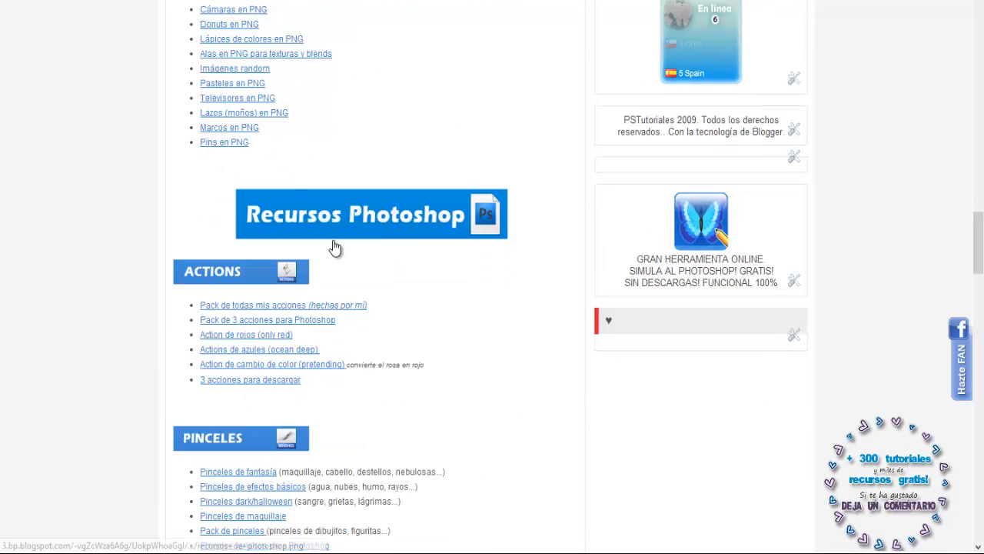
scroll(385, 234, "down", 1)
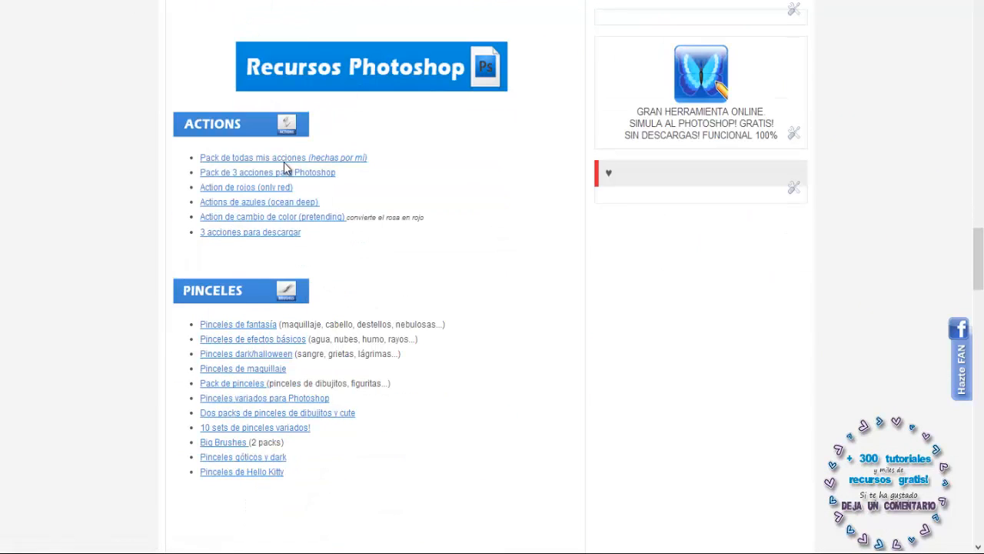
scroll(475, 269, "up", 20)
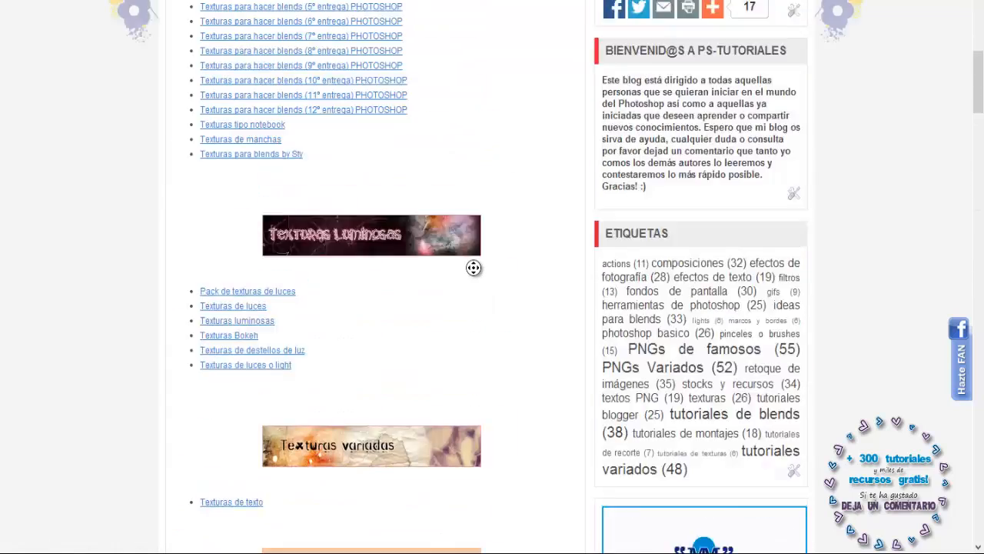
scroll(484, 261, "up", 1)
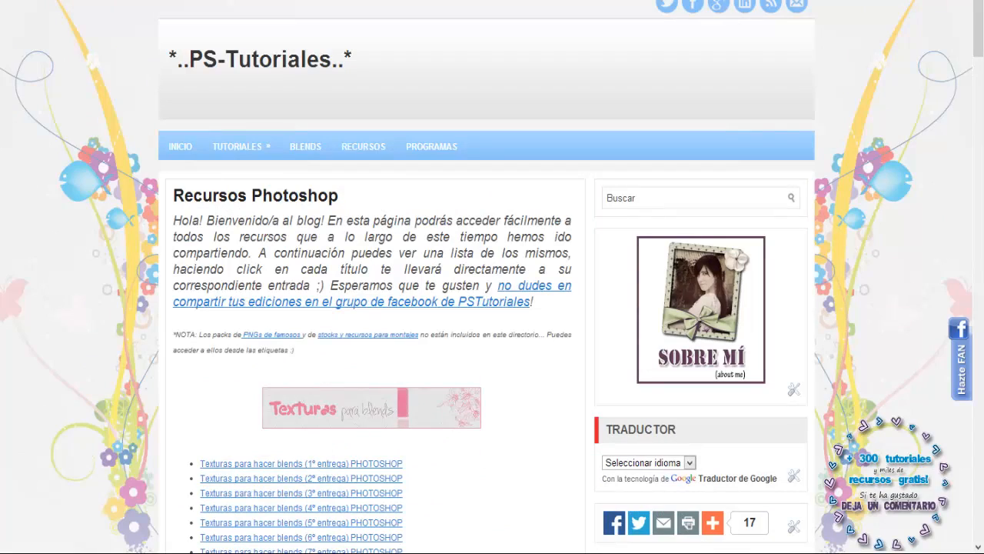
scroll(218, 354, "down", 20)
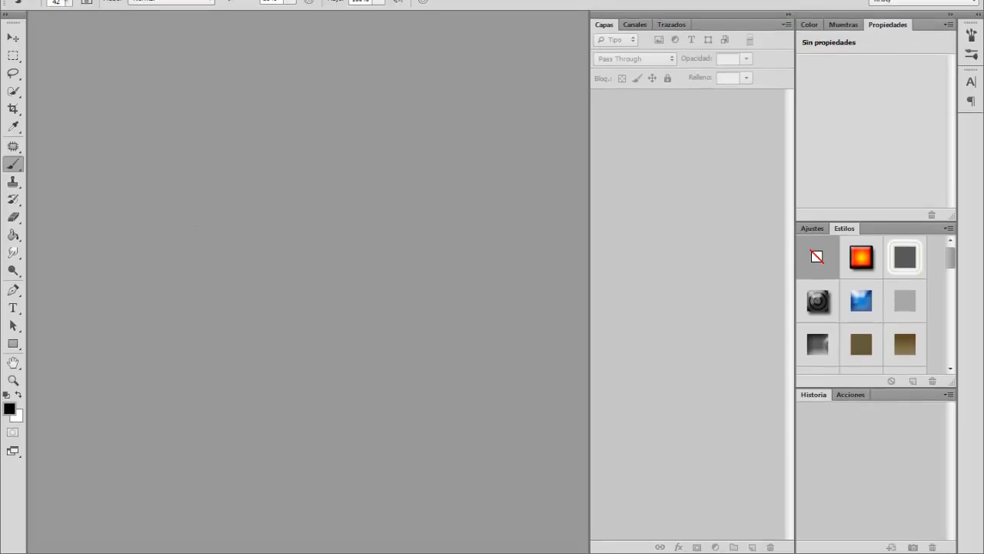
Step: Switch to Photoshop and open Modelo (2).jpg from the Materiales Rosas folder
left_click(46, 9)
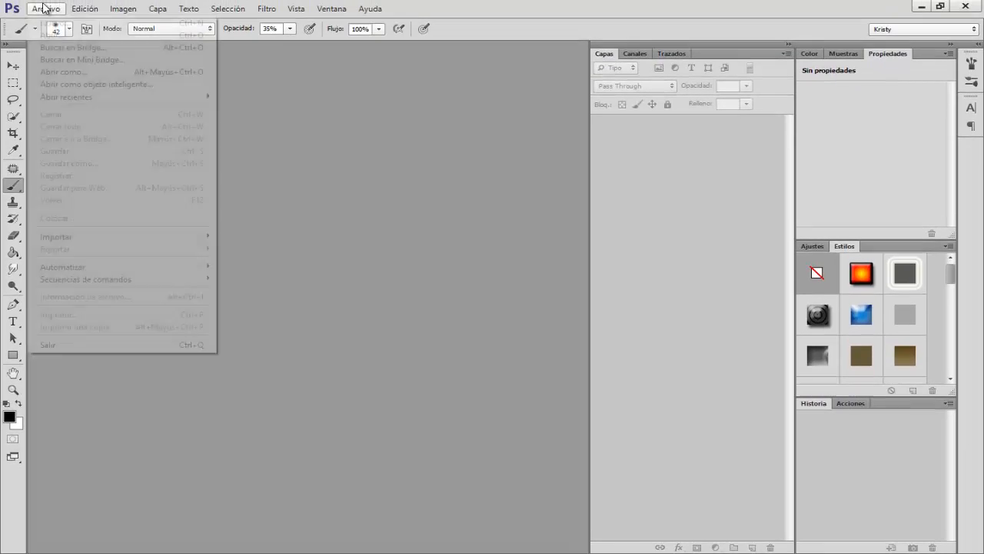
left_click(52, 34)
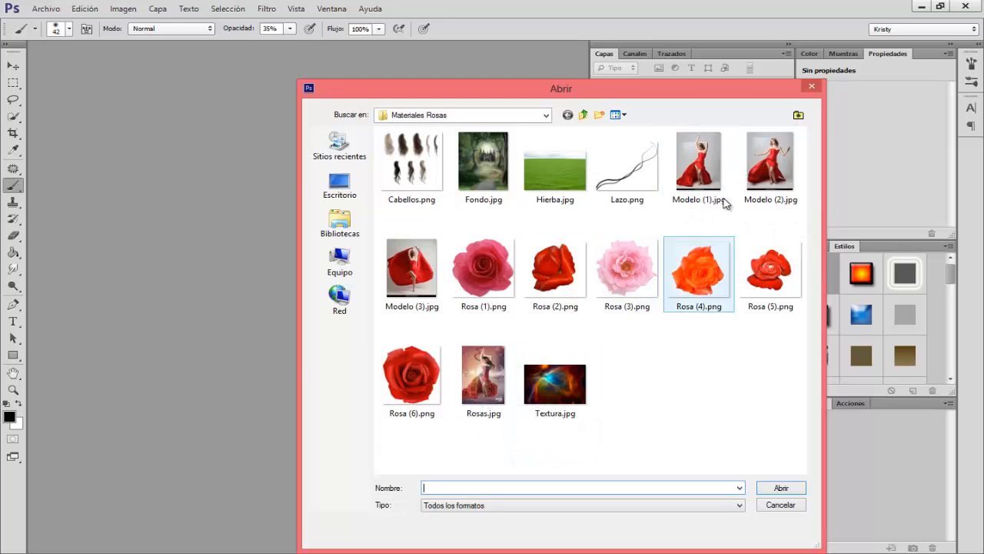
left_click(776, 173)
left_click(781, 488)
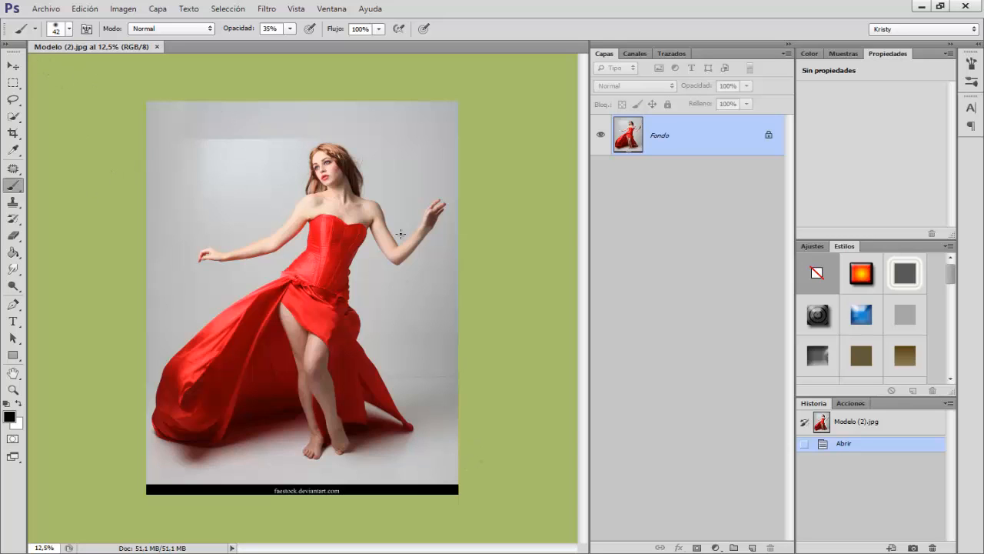
Step: Resize the model photo to a height of 1883 pixels with its proportions constrained
left_click(18, 67)
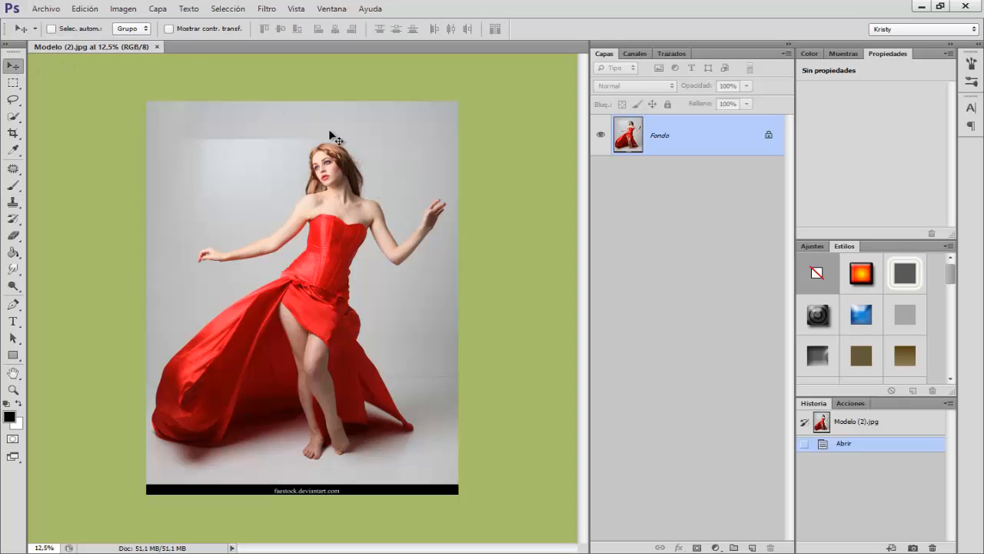
left_click(124, 10)
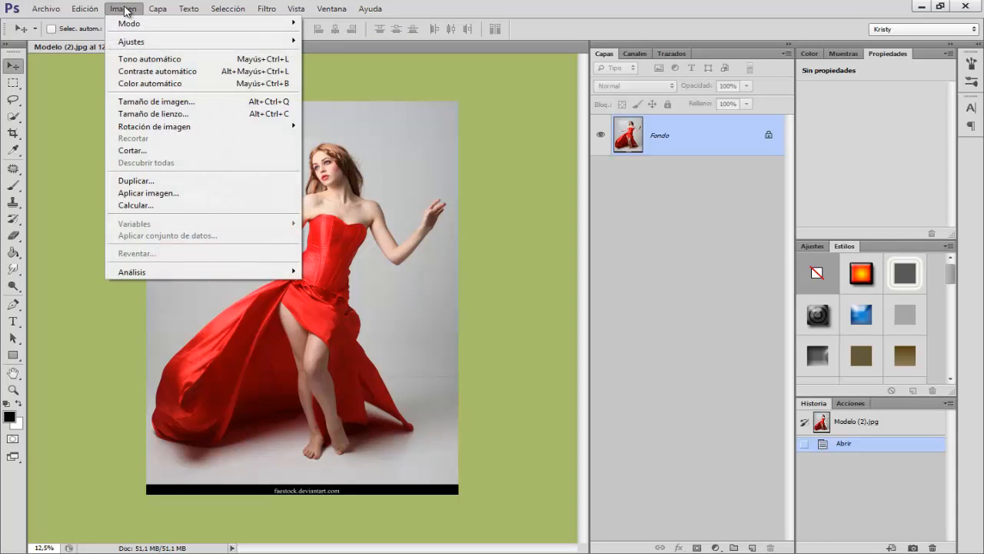
left_click(150, 101)
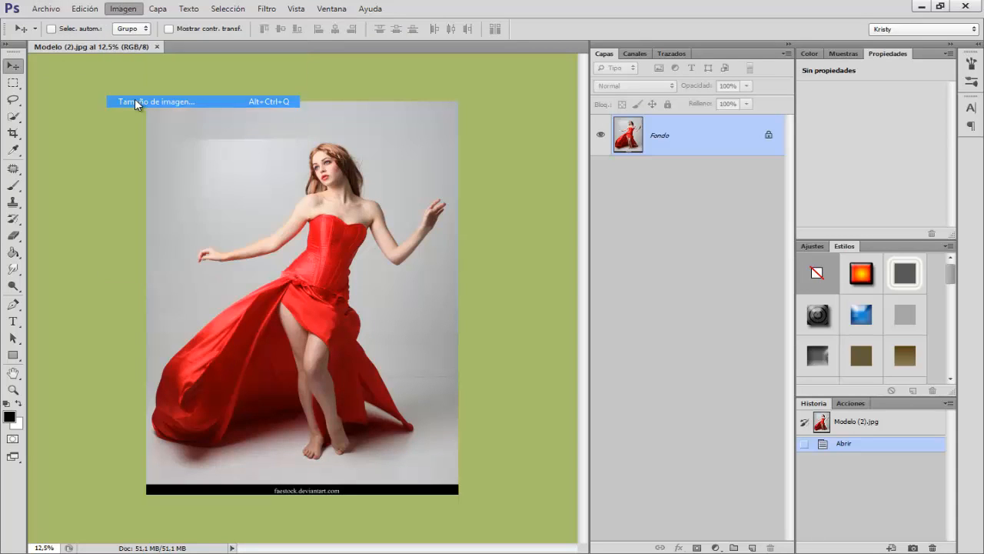
left_click(409, 173)
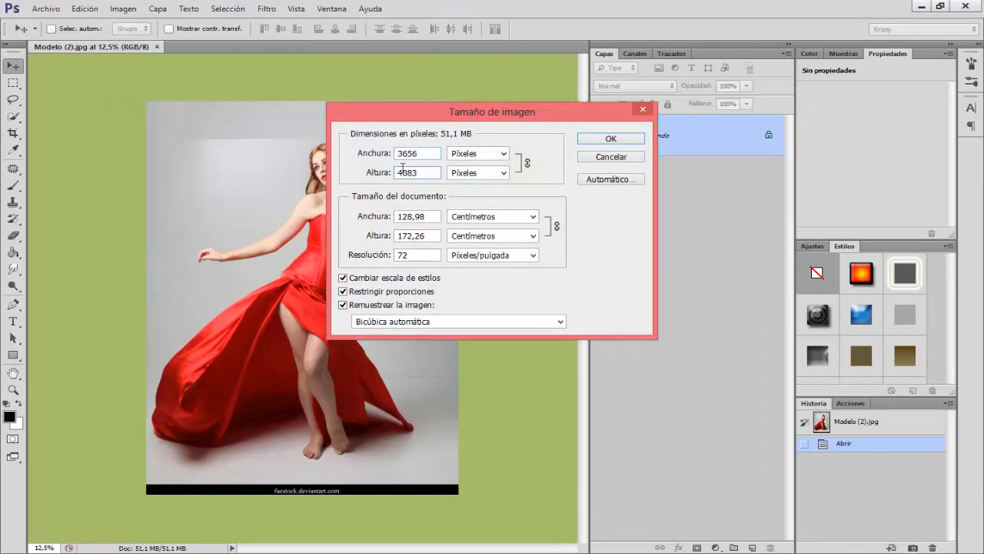
left_click(343, 292)
left_click(343, 292)
type("1410")
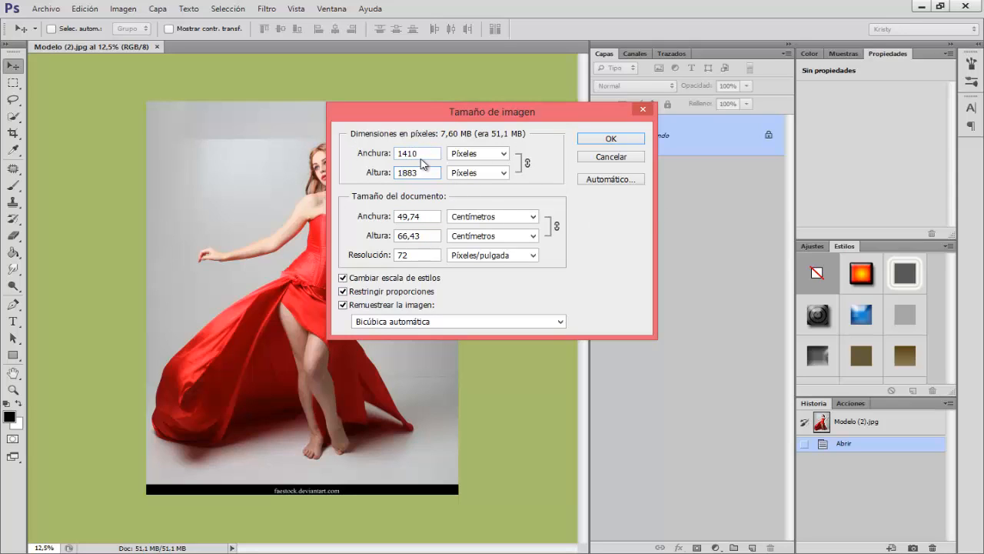
left_click(597, 140)
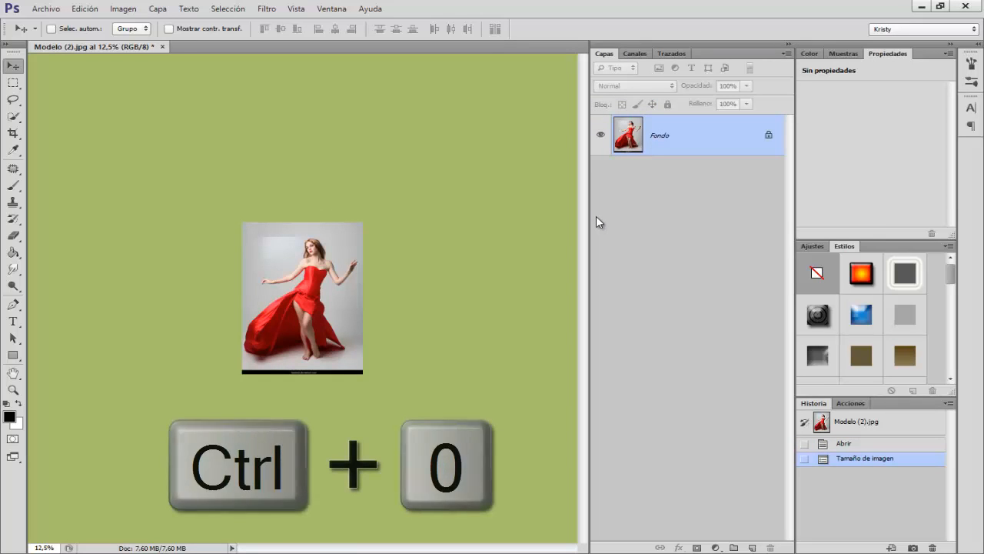
key("ctrl+0")
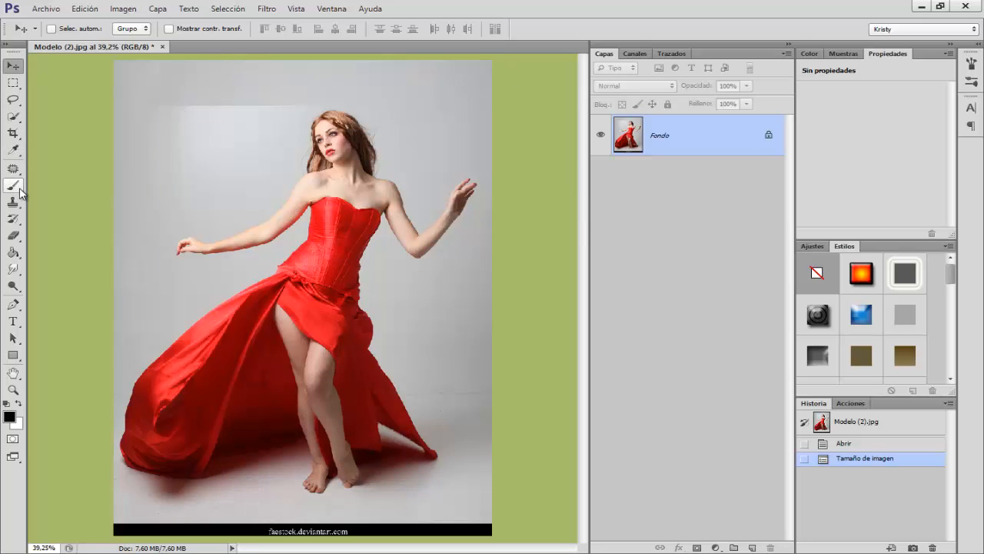
Step: Select the whole model, including her hair, arms, feet and red dress, with the Quick Selection tool
left_click(13, 116)
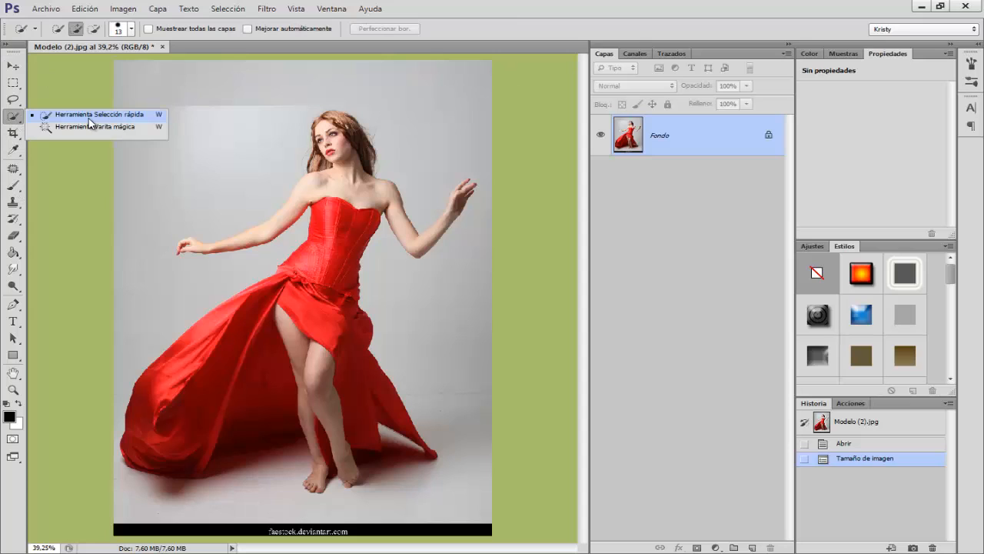
left_click(89, 117)
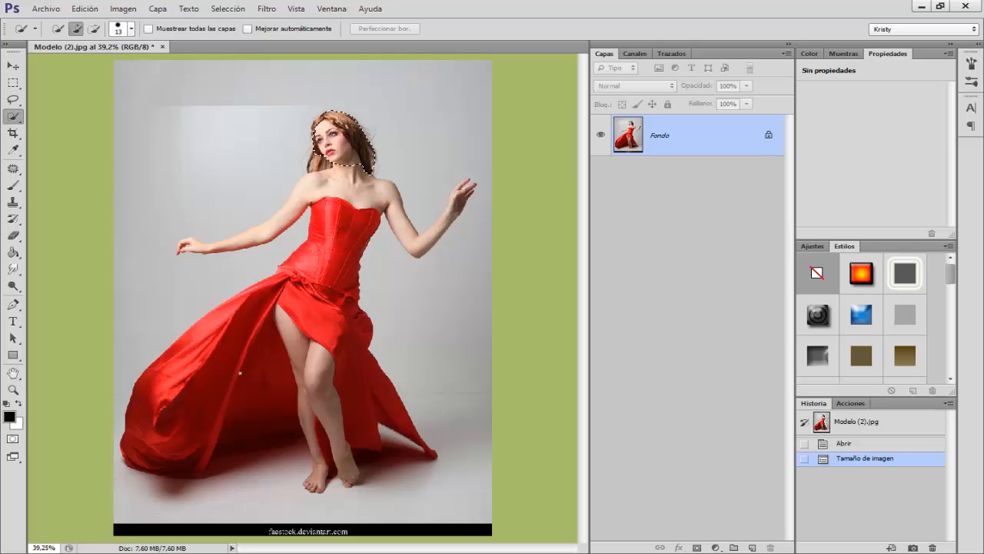
left_click_drag(350, 408, 422, 446)
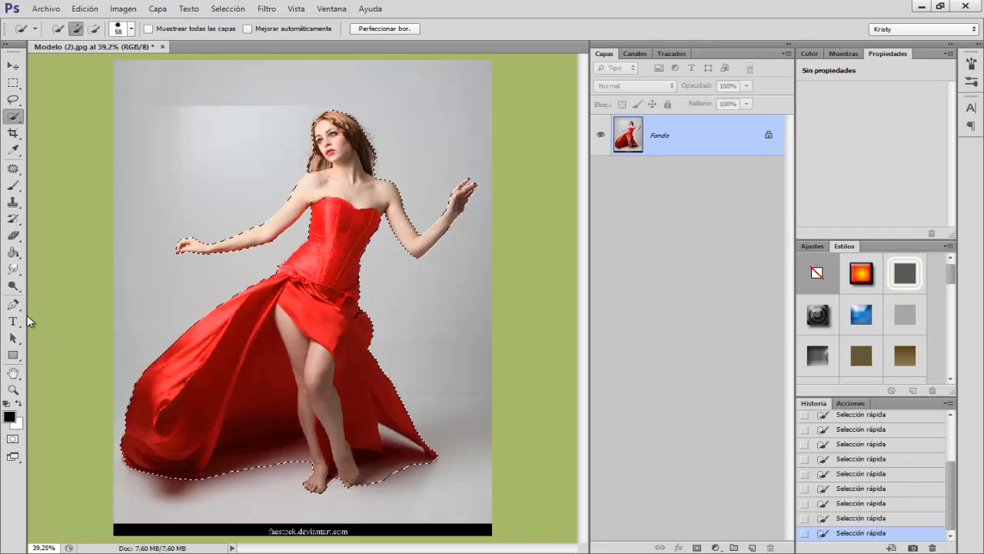
left_click(18, 309)
right_click(19, 306)
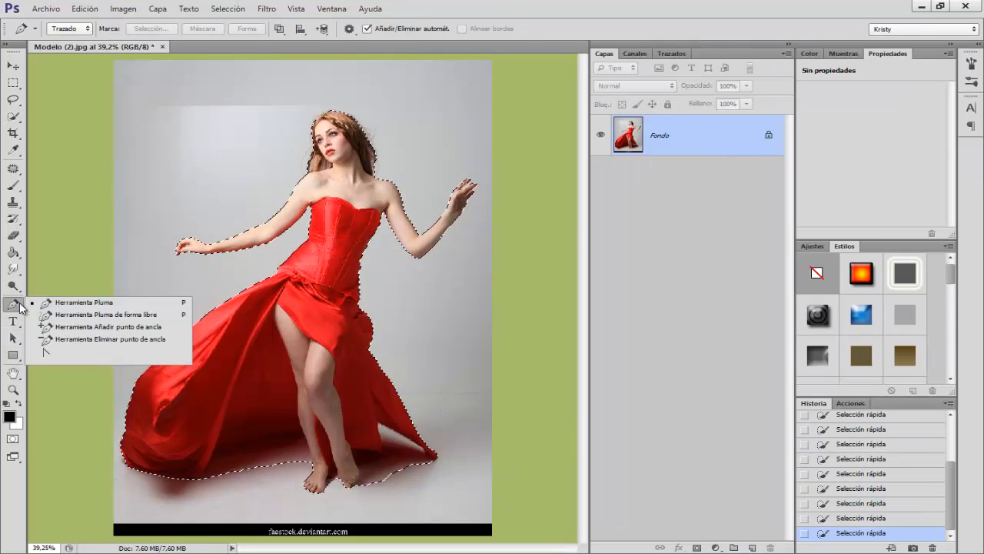
left_click(13, 306)
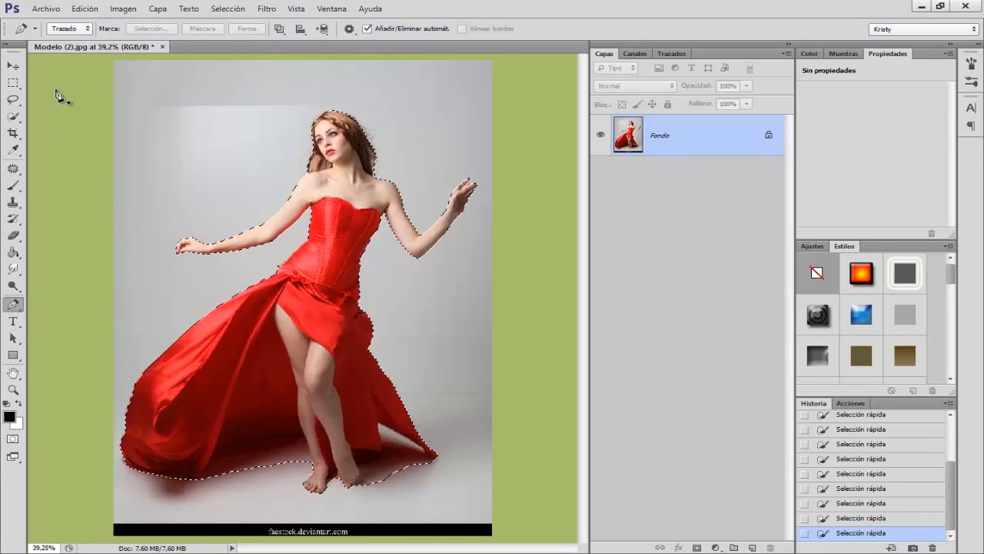
right_click(15, 116)
left_click(76, 116)
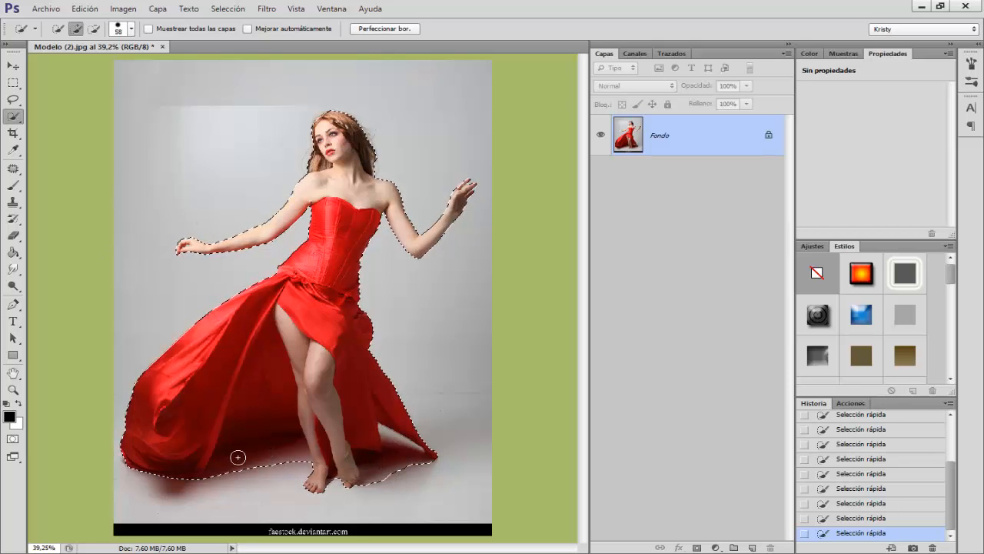
Step: Start refining the model selection's edge with Smart Radius enabled, a radius of 1.7 px and the Refine Radius tool
left_click(384, 29)
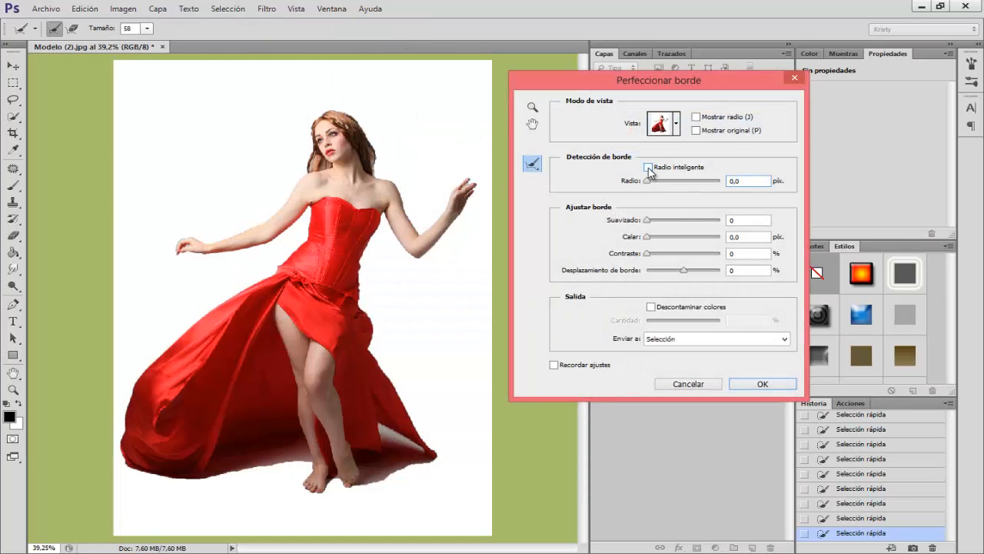
left_click_drag(647, 183, 652, 182)
left_click(531, 165)
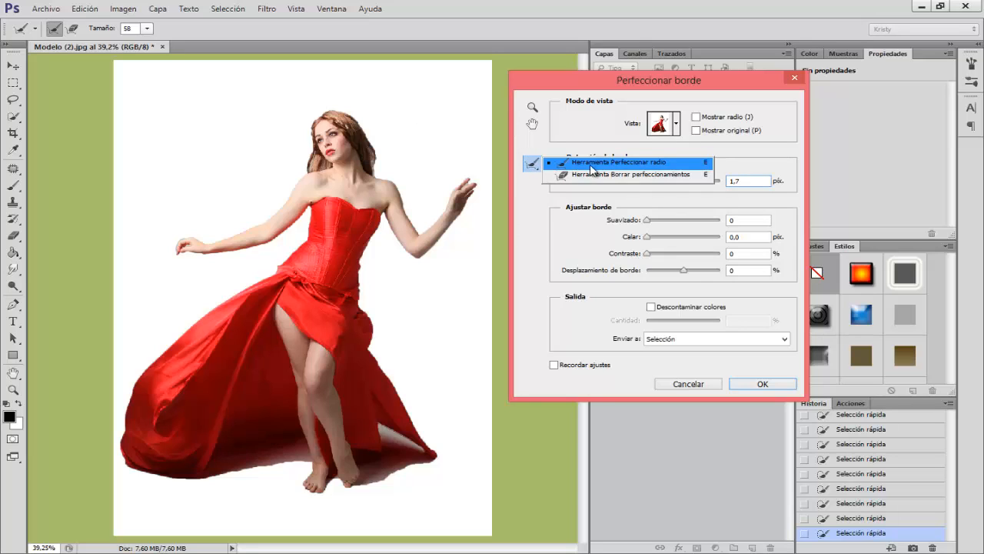
left_click(592, 169)
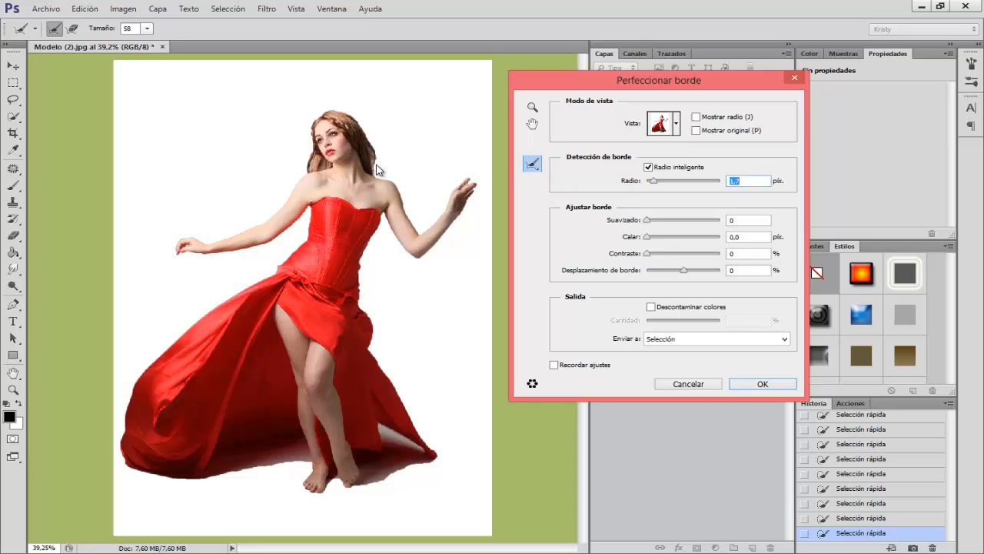
Step: Brush the edge refinement over both sides of the hair, the raised hand and the floor shadows around the dress, and apply it
left_click_drag(377, 169, 367, 139)
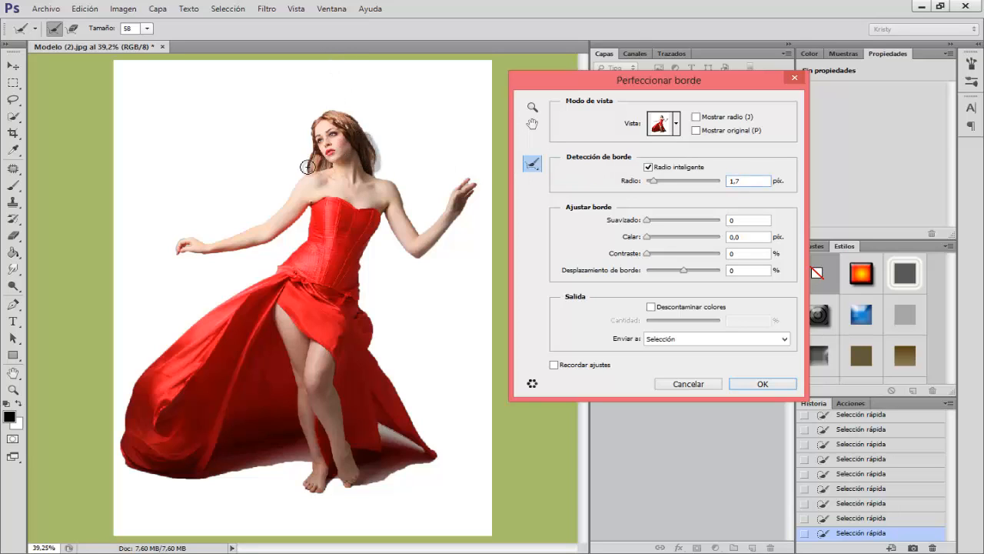
left_click_drag(308, 162, 310, 152)
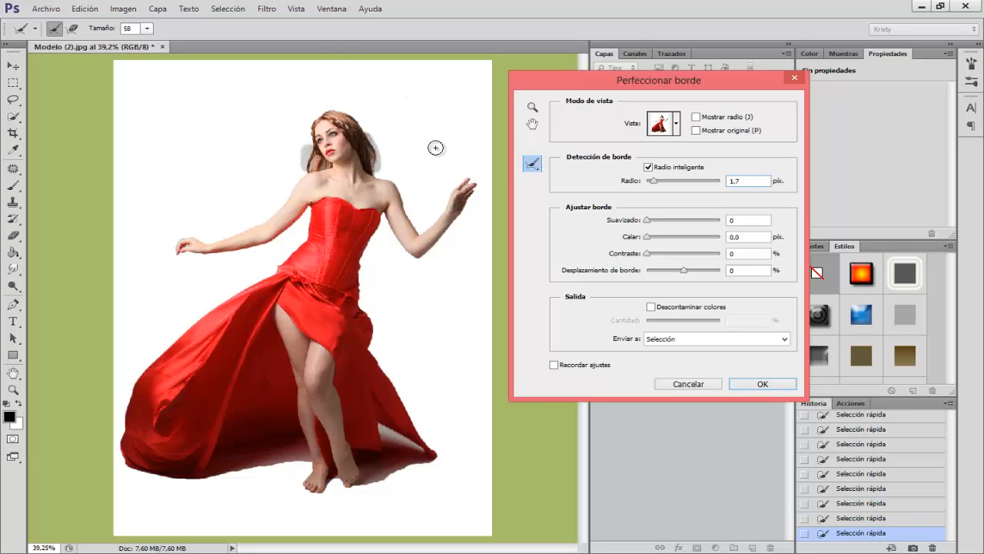
left_click_drag(468, 187, 465, 186, "alt")
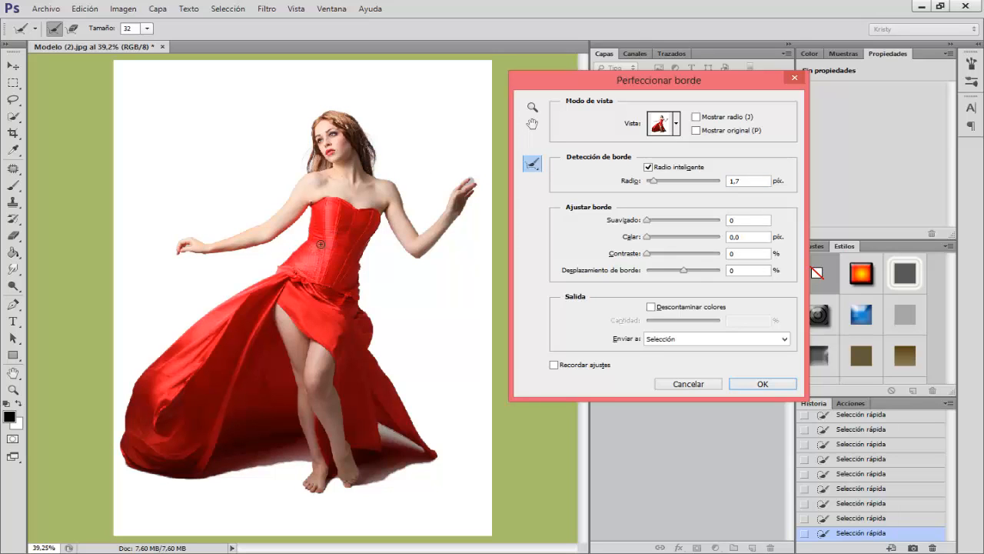
mouse_move(399, 464)
left_mouse_down("alt")
mouse_move(433, 470)
mouse_move(384, 472)
mouse_move(446, 476)
left_mouse_up("alt")
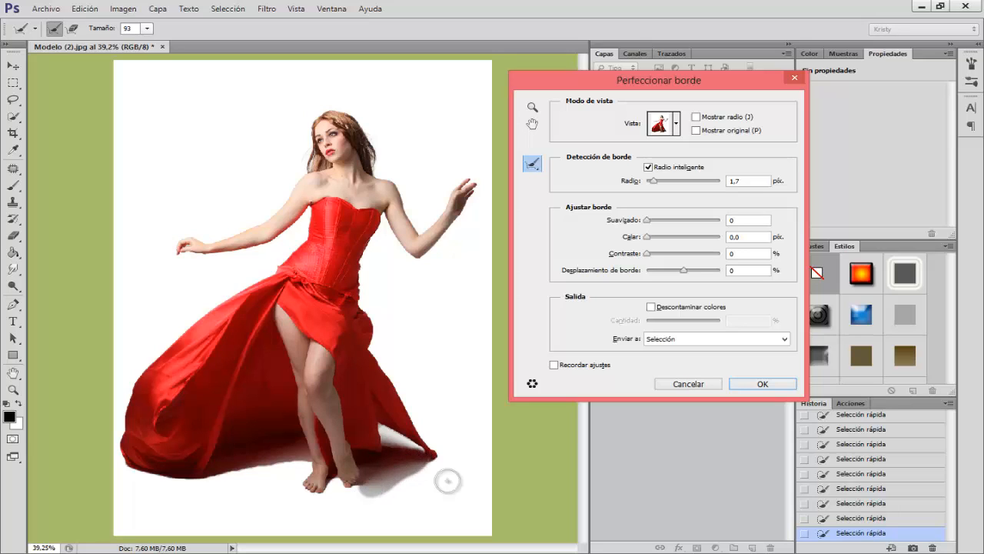
left_click_drag(301, 461, 236, 472)
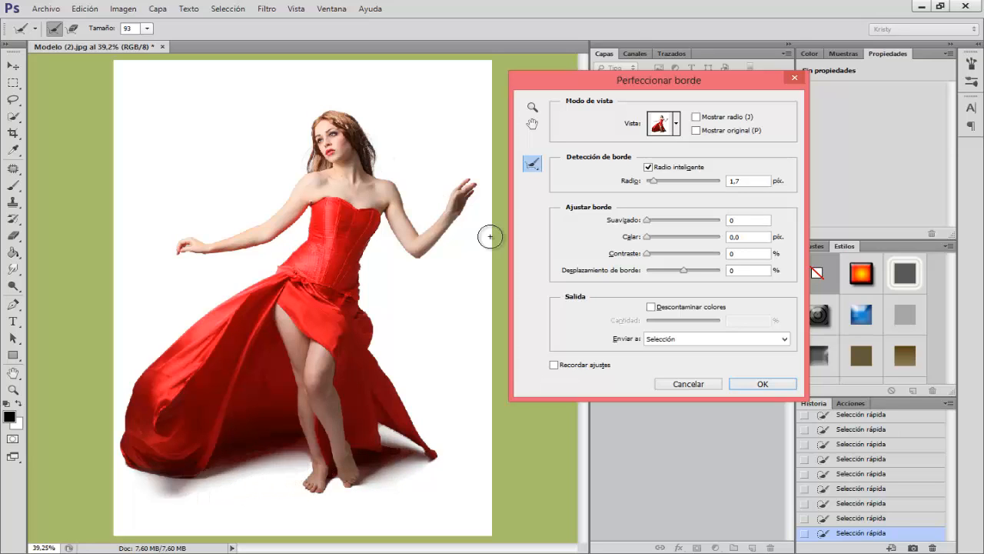
left_click(756, 384)
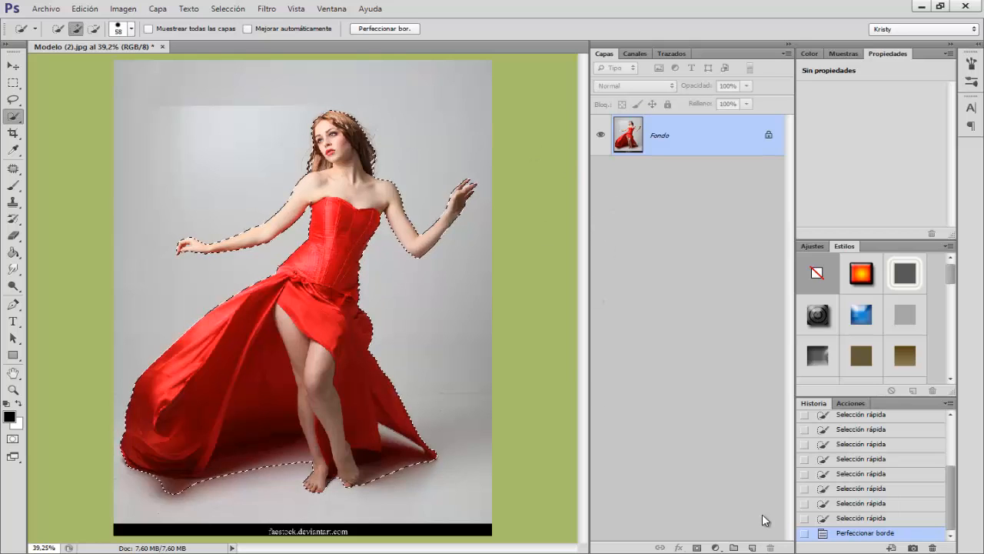
Step: Mask the photo layer with the refined selection and rename the layer chica
left_click(695, 547)
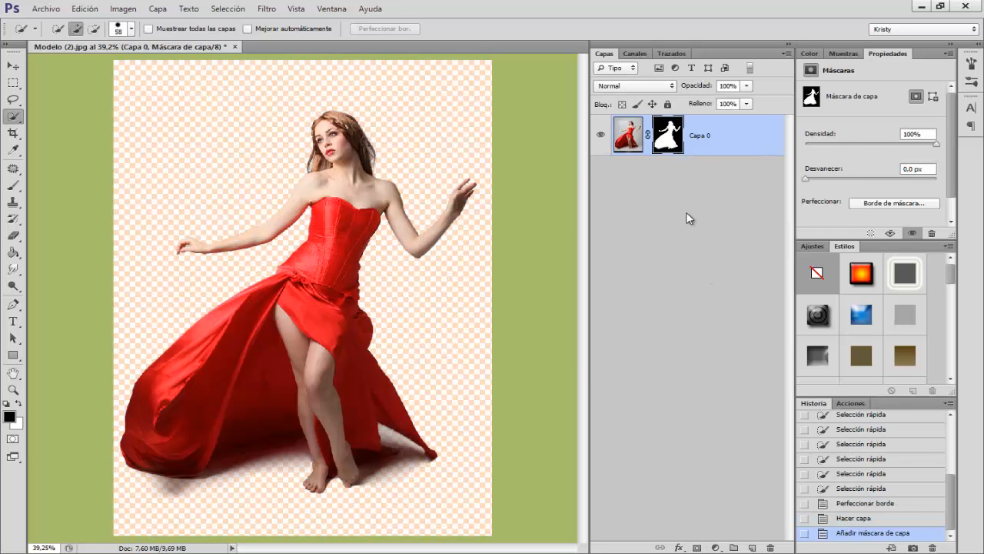
double_click(706, 135)
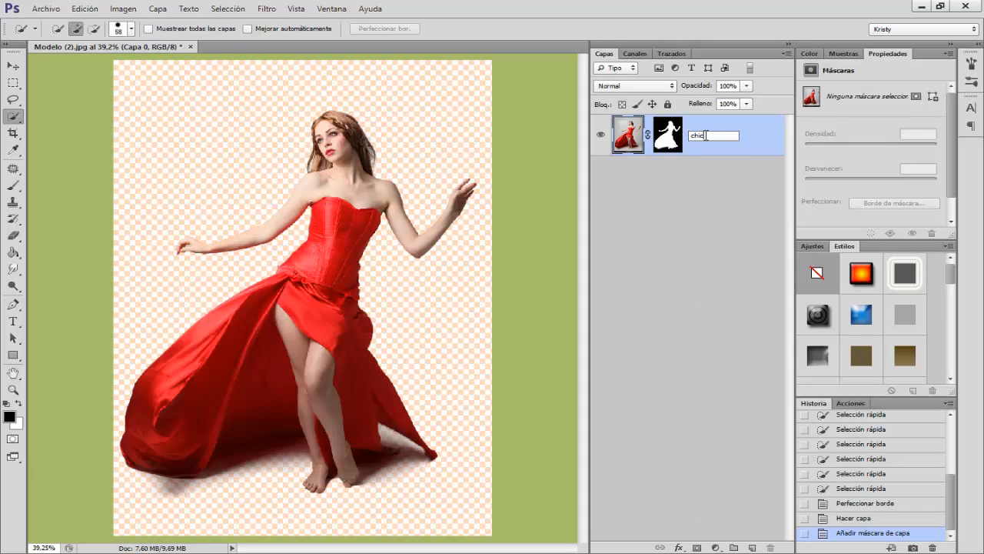
key("Return")
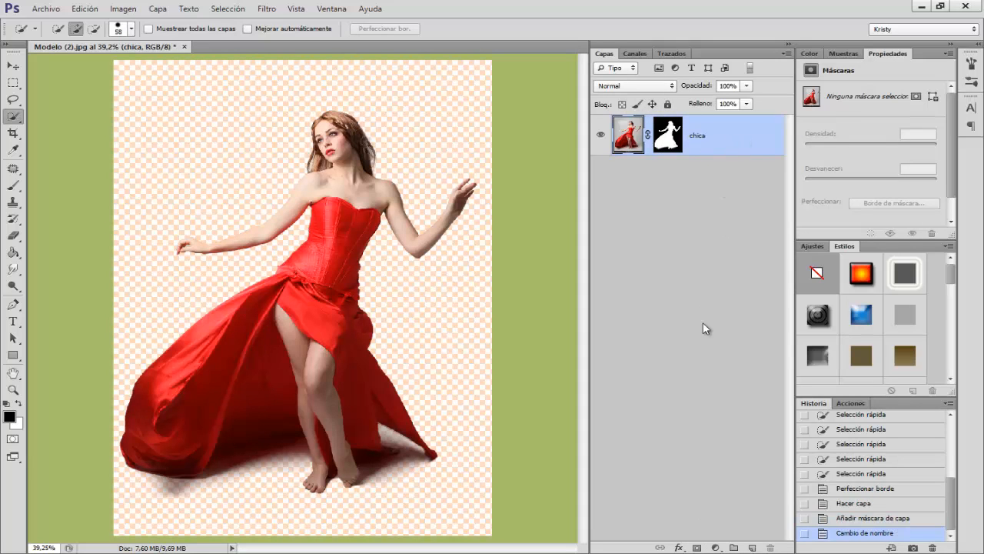
Step: Add a gradient fill layer beneath the chica layer and name it fondo
left_click(716, 547)
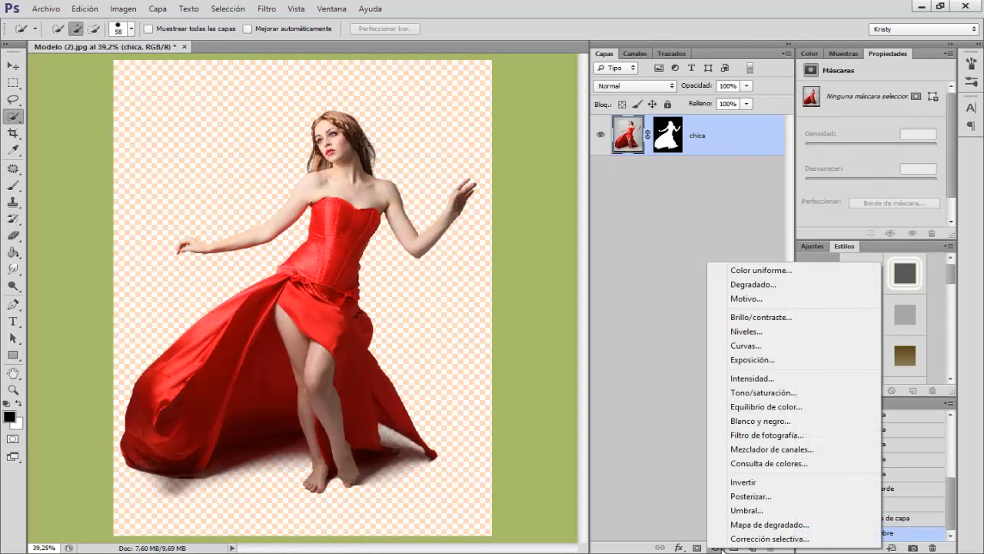
left_click(763, 285)
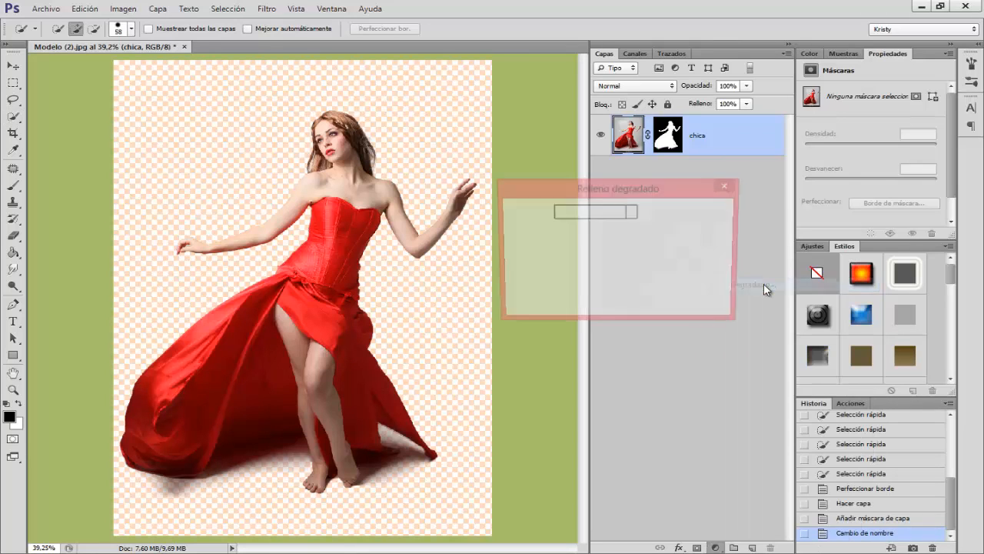
left_click(697, 212)
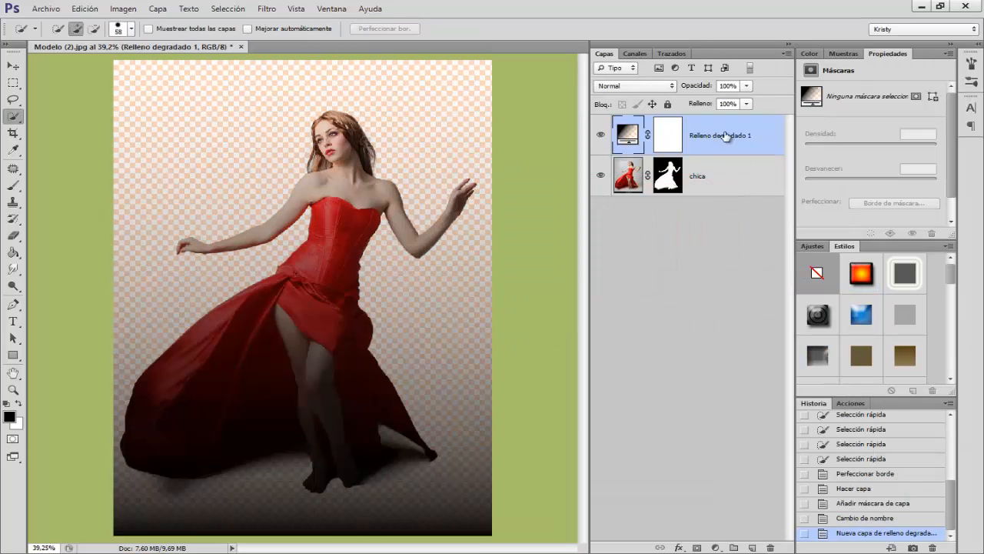
left_click_drag(716, 137, 706, 193)
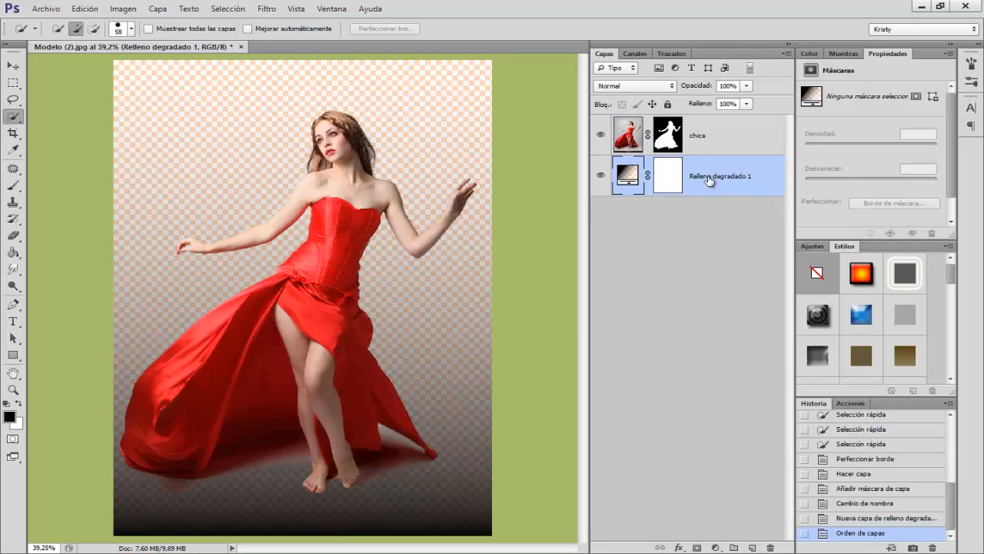
double_click(709, 176)
type("fondo")
key("Return")
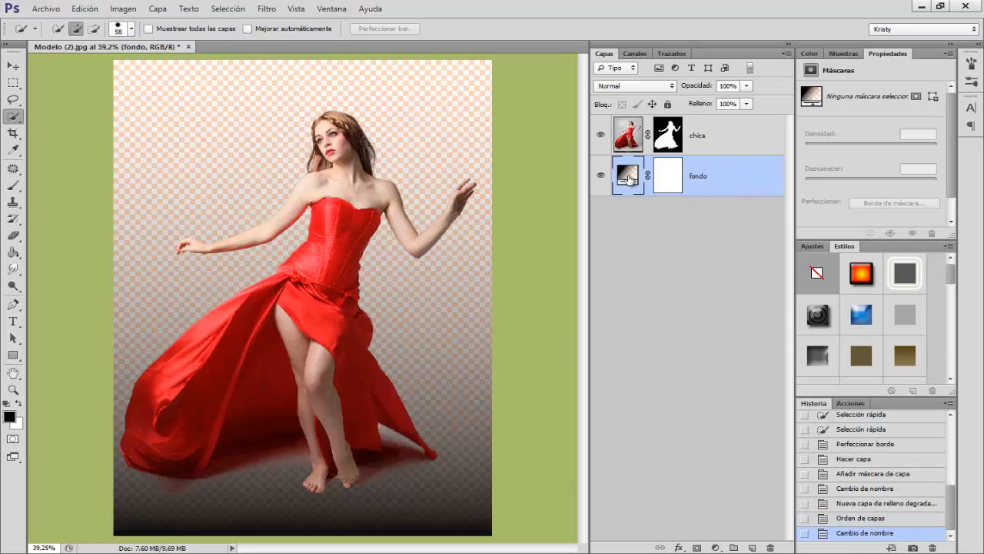
Step: Edit the fondo layer's gradient and base it on the foreground-to-background colour preset
double_click(628, 179)
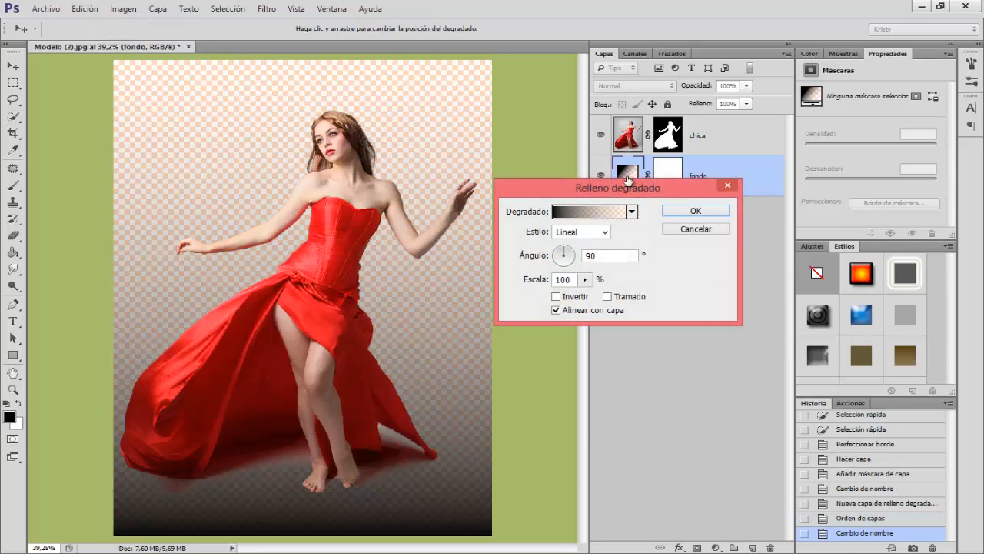
left_click_drag(632, 191, 623, 198)
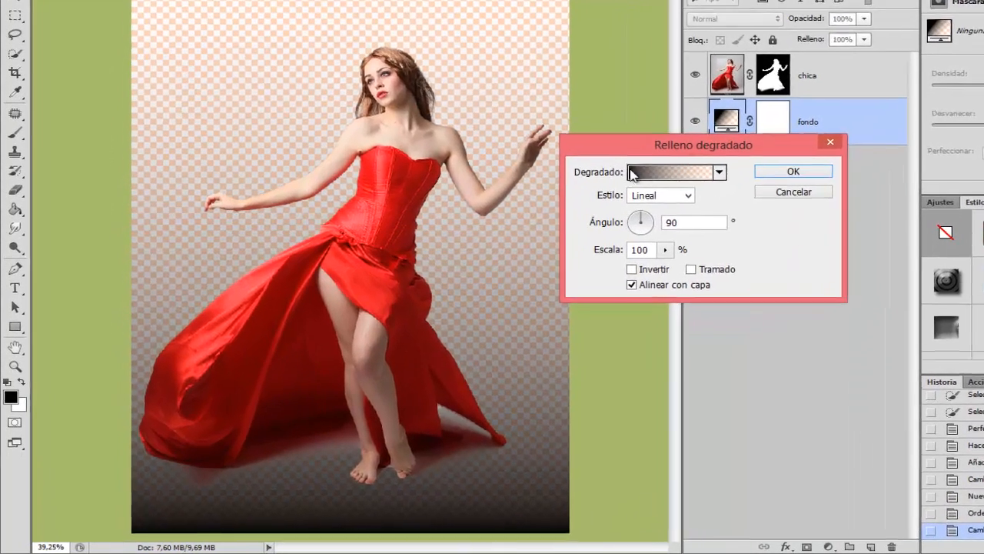
left_click(650, 171)
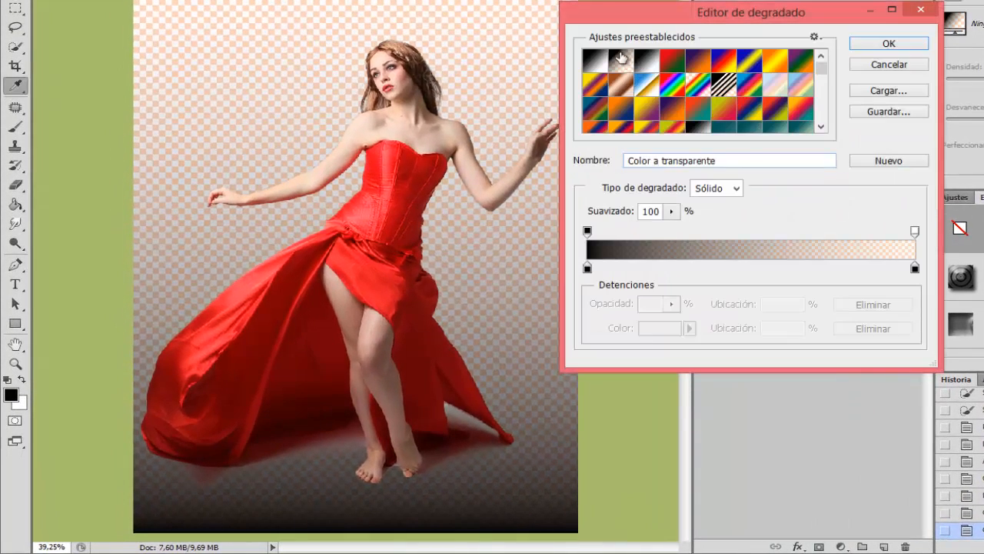
left_click(598, 65)
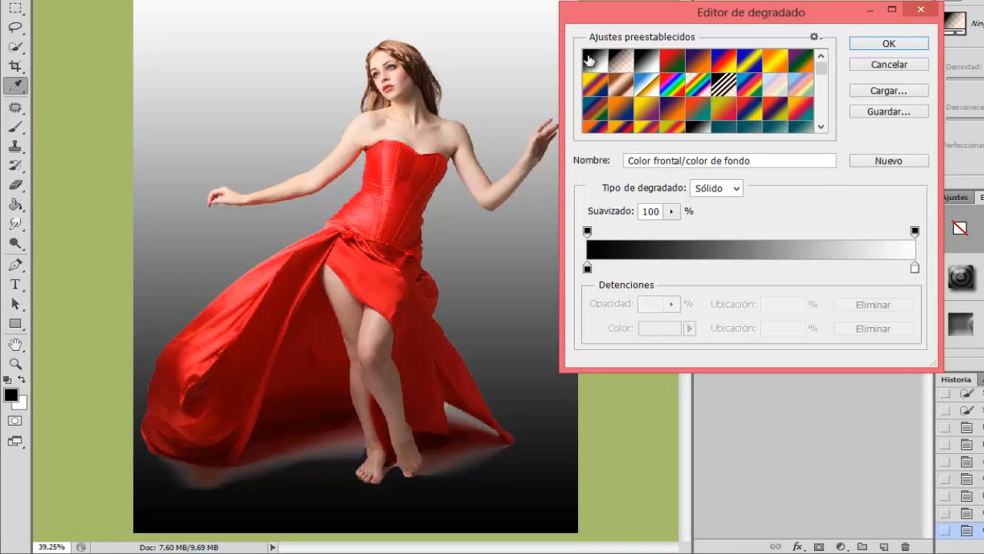
Step: Set the gradient's starting colour stop to dark grey 464545
left_click(588, 269)
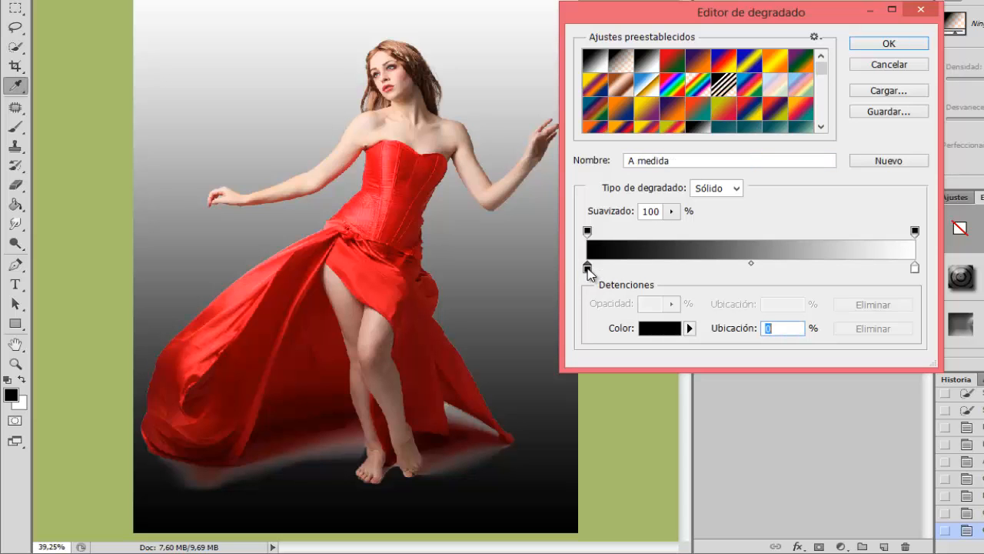
left_click(657, 329)
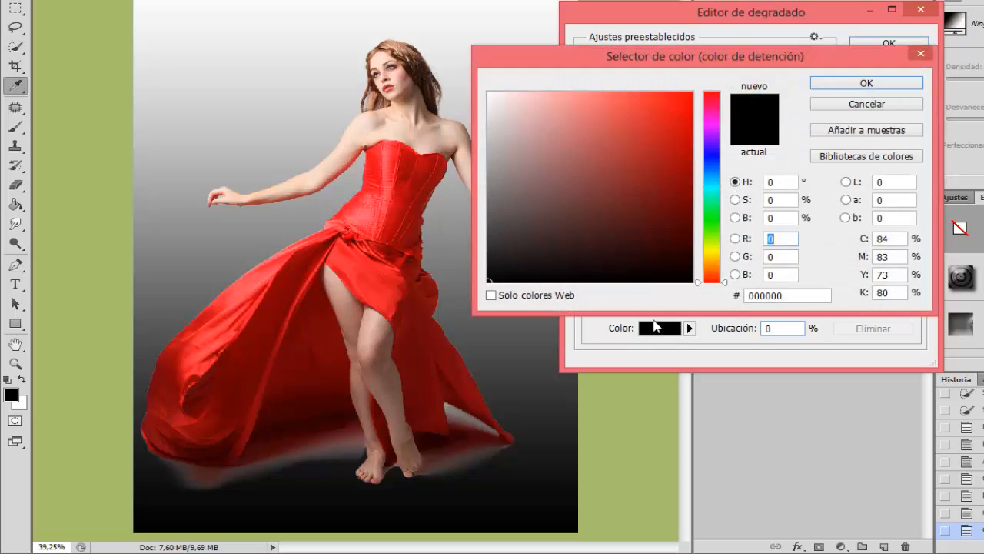
left_click(492, 230)
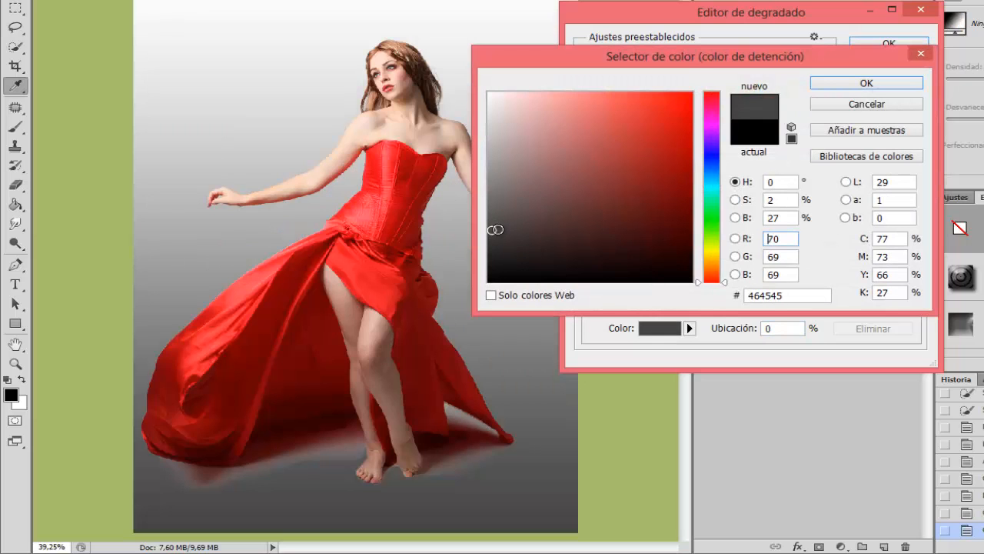
left_click(842, 83)
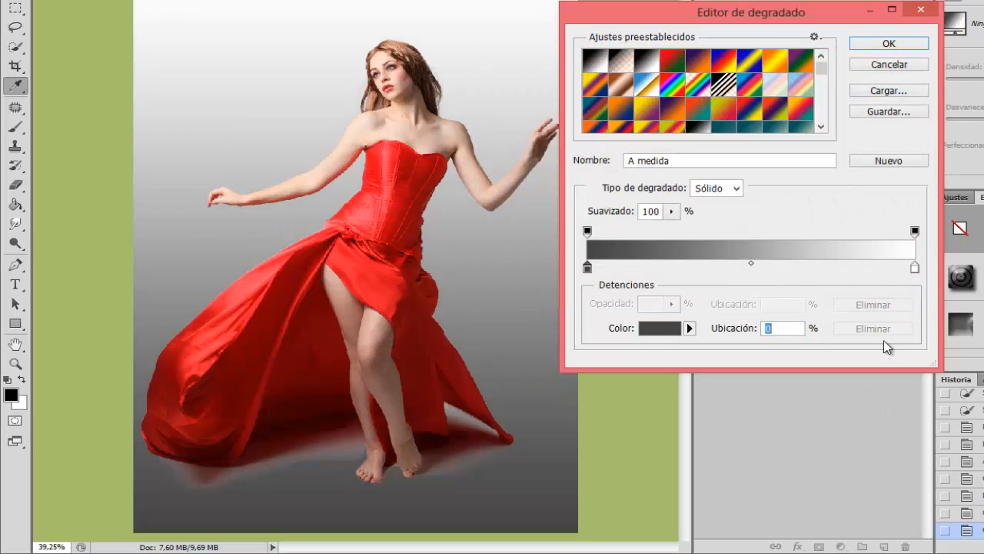
Step: Set the gradient's end colour stop to light grey ede8e8
left_click(915, 268)
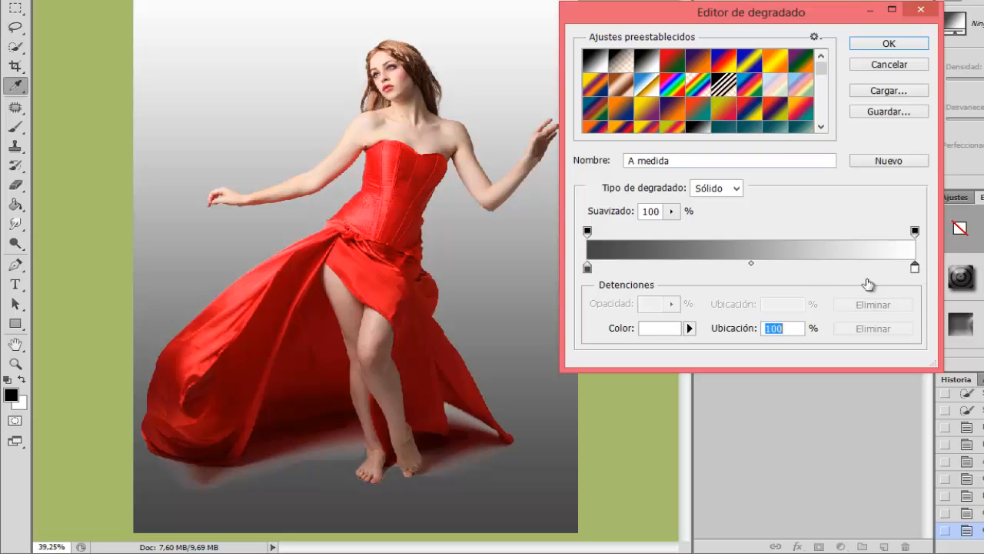
left_click(660, 328)
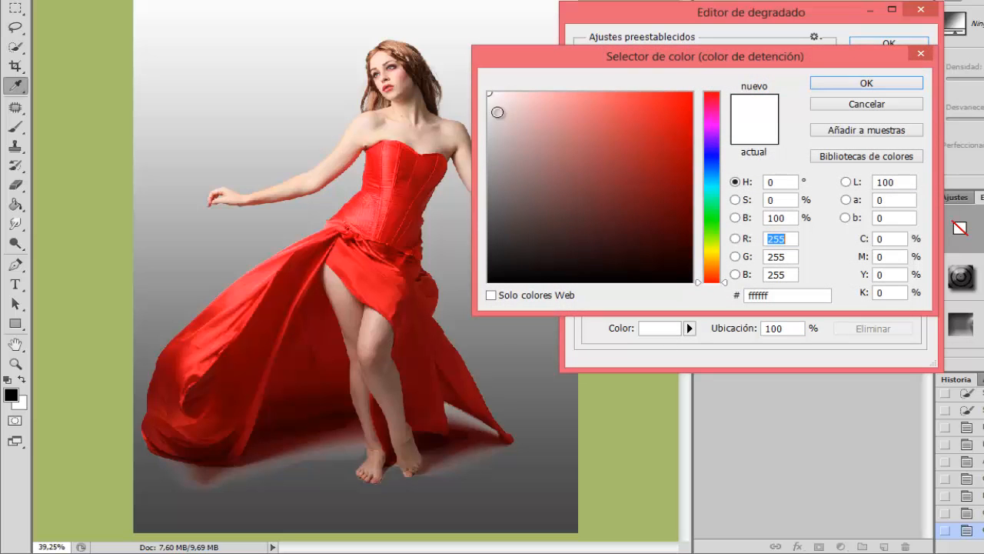
left_click(493, 104)
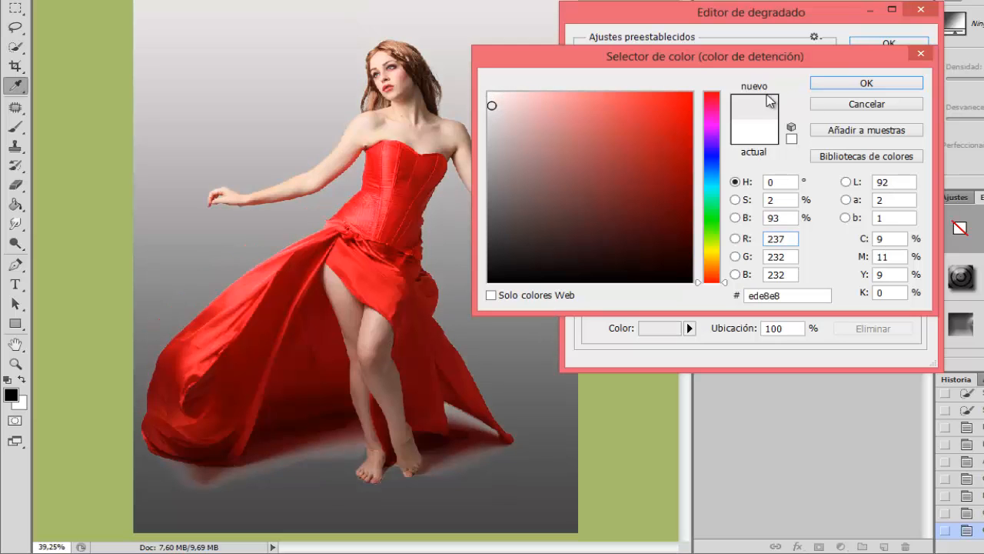
left_click(855, 84)
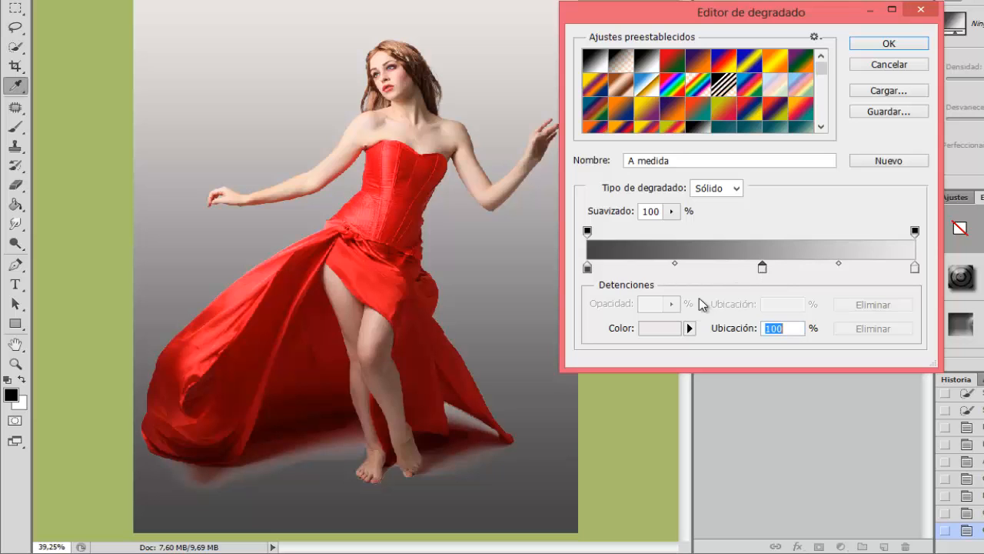
Step: Give the gradient an intermediate colour stop slightly past the middle in grey 999797 and accept the edited gradient
left_click(661, 329)
left_click(493, 170)
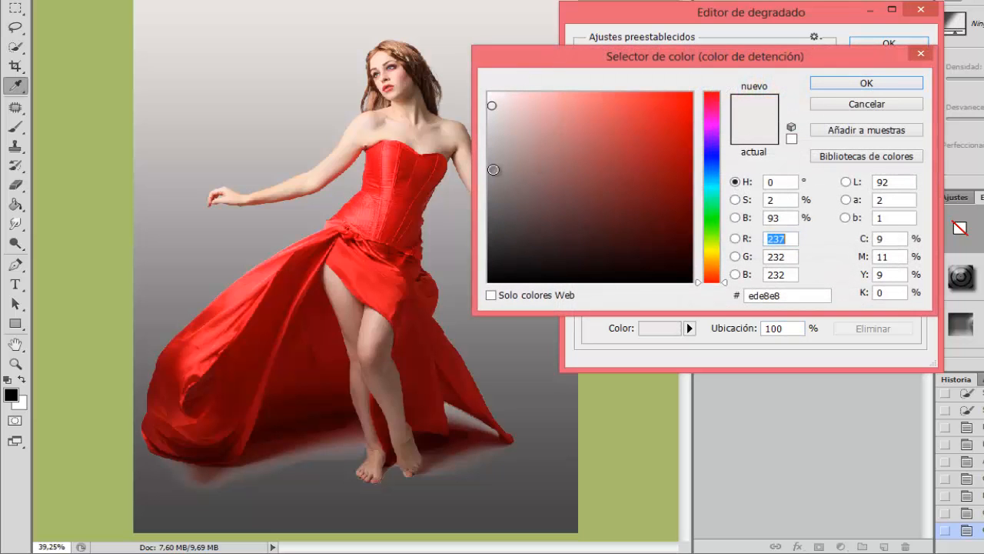
left_click(492, 165)
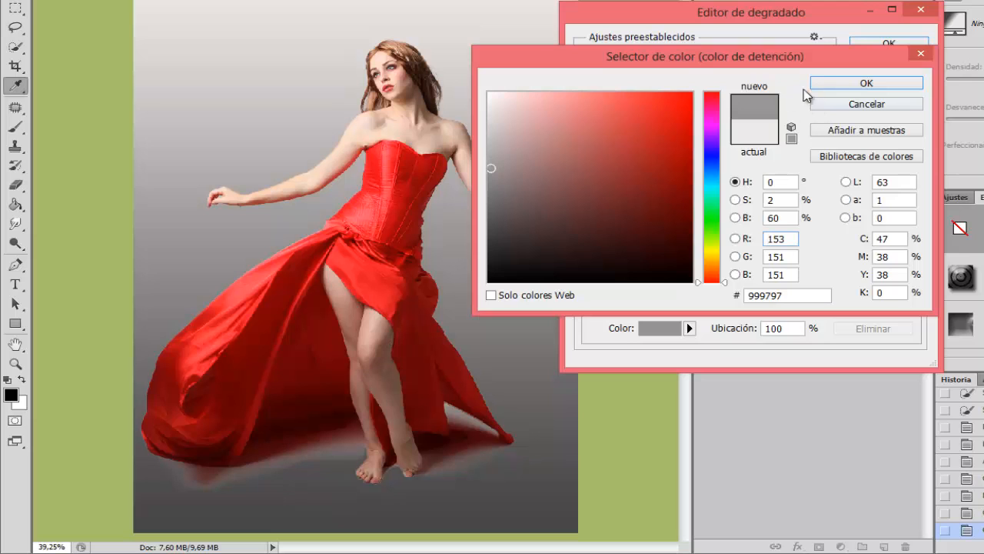
left_click(855, 85)
left_click(888, 43)
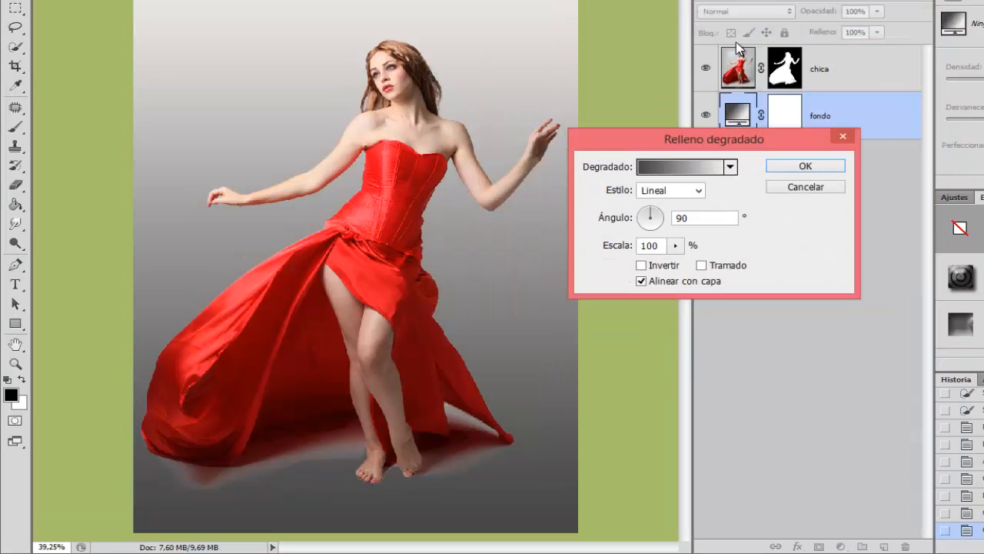
Step: Set the gradient fill's style to Diamante after trying Radial
left_click(656, 193)
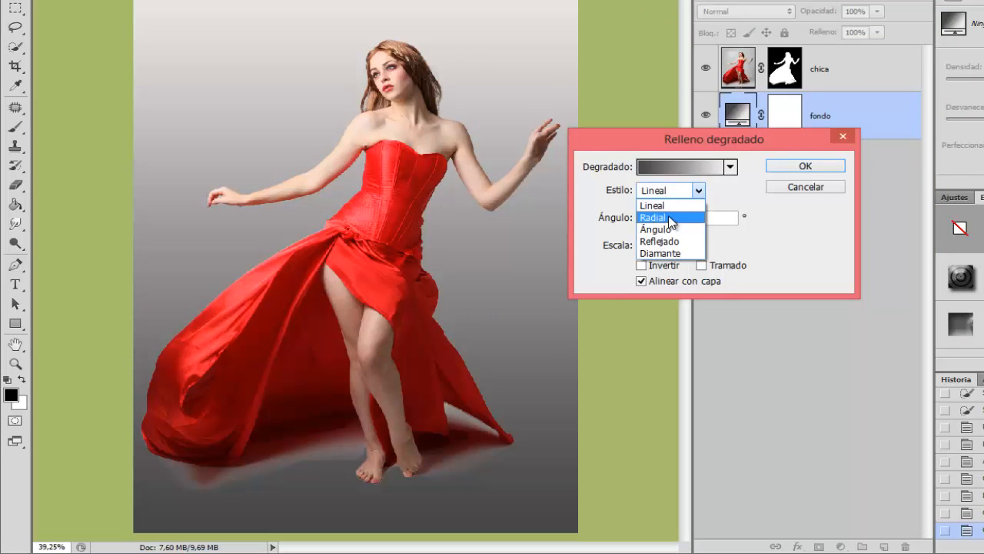
left_click(674, 216)
left_click(672, 201)
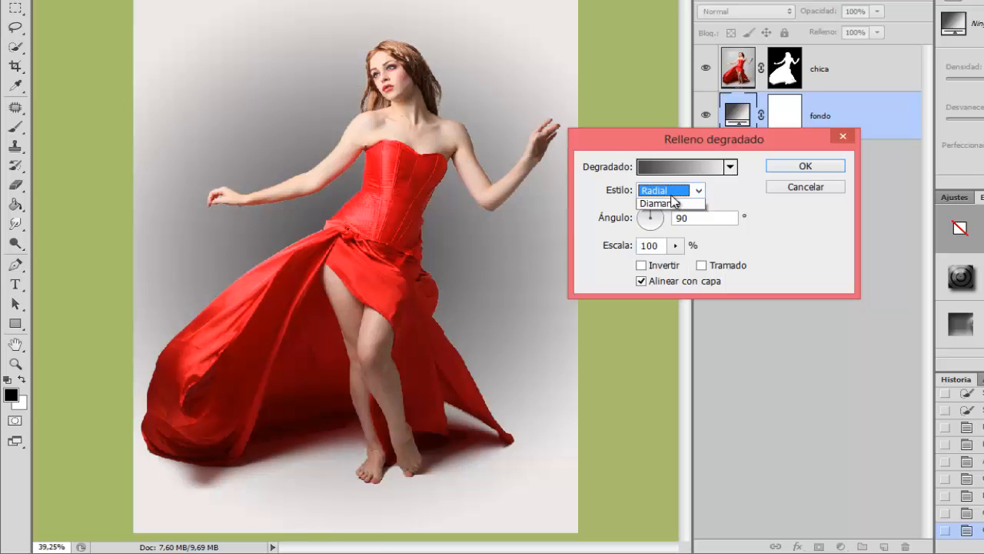
left_click(671, 254)
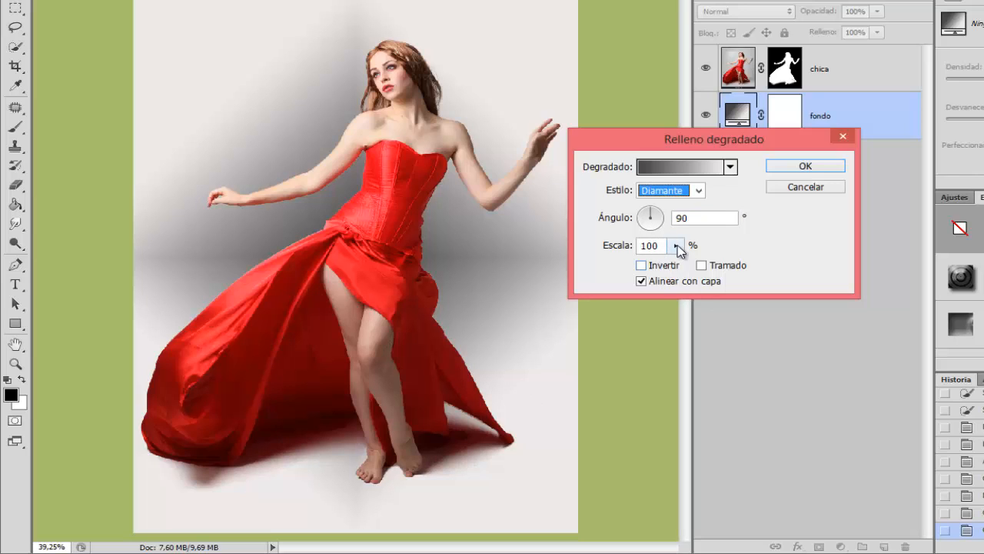
Step: Enlarge the gradient's scale to about 278%, invert its colours and accept the gradient fill
mouse_move(679, 251)
left_mouse_down()
mouse_move(672, 266)
mouse_move(690, 264)
left_mouse_up()
left_click(641, 266)
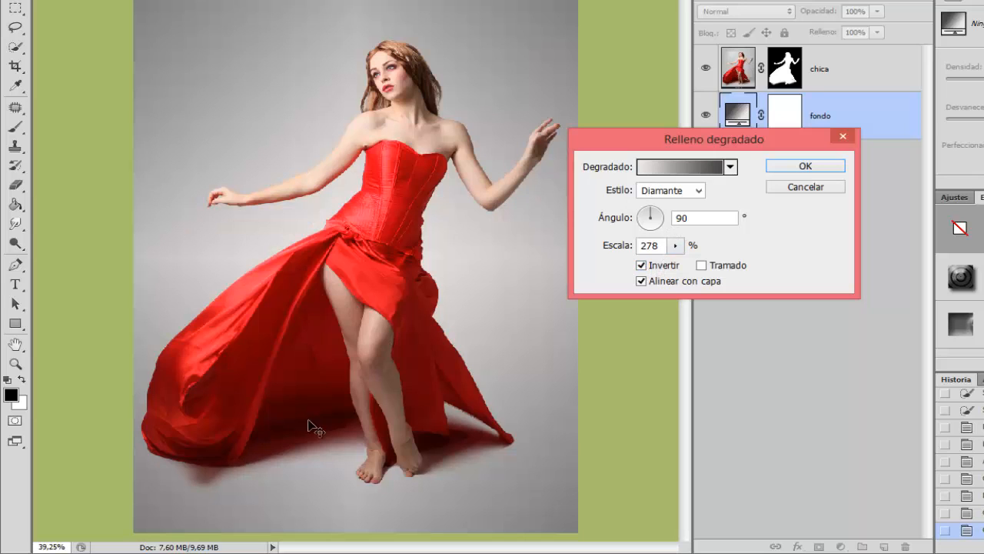
left_click(673, 246)
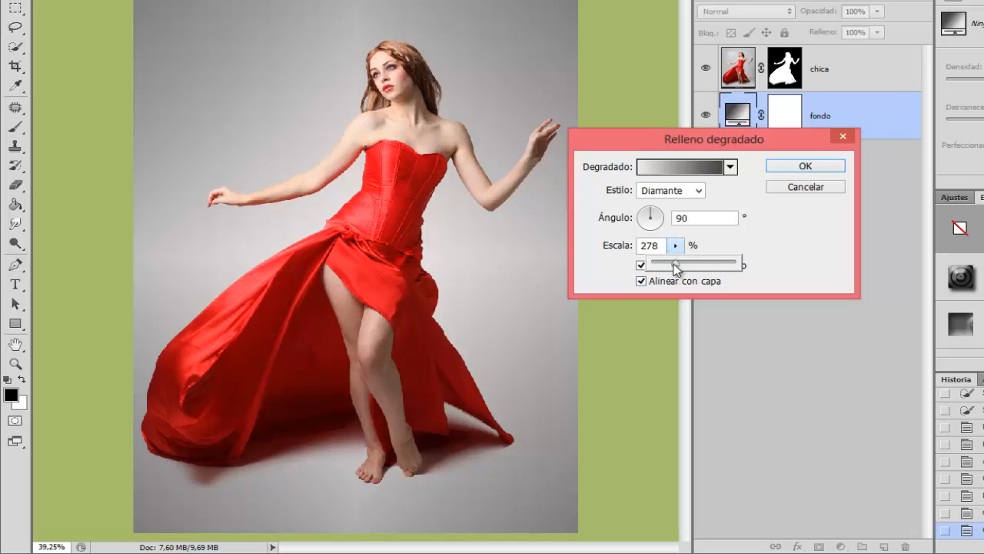
left_click_drag(680, 267, 681, 267)
left_click(825, 169)
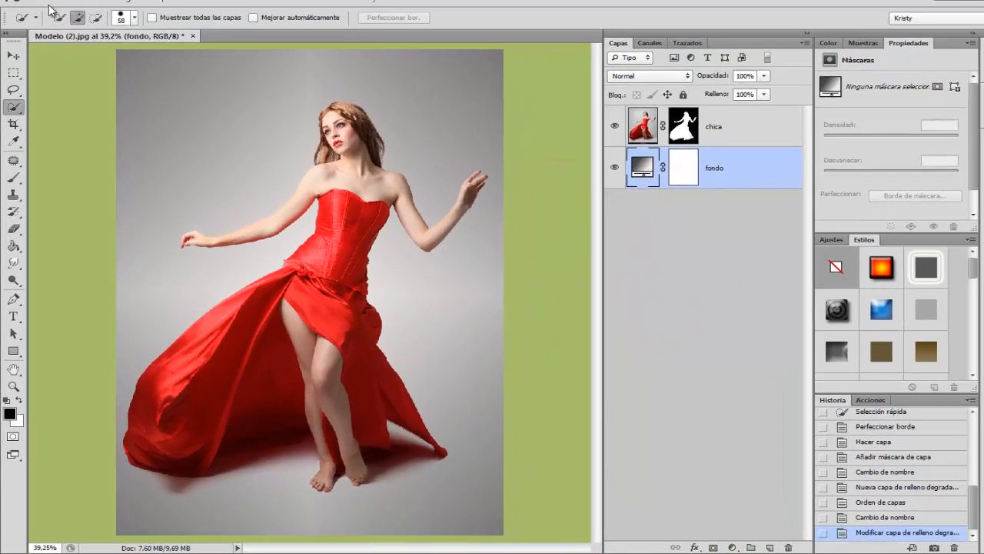
Step: Place the Fondo.jpg forest image from the Materiales Rosas folder directly above the gradient layer
left_click(47, 0)
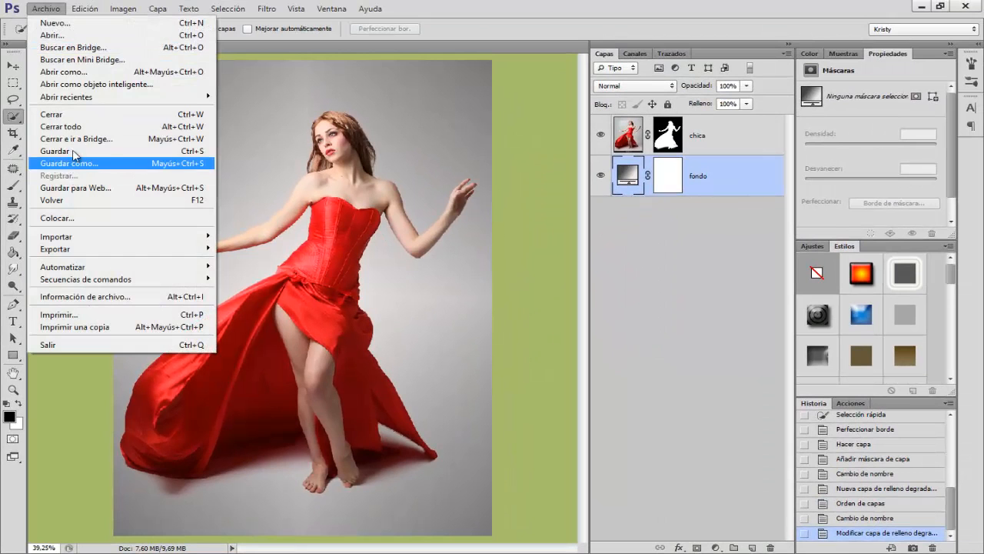
left_click(58, 217)
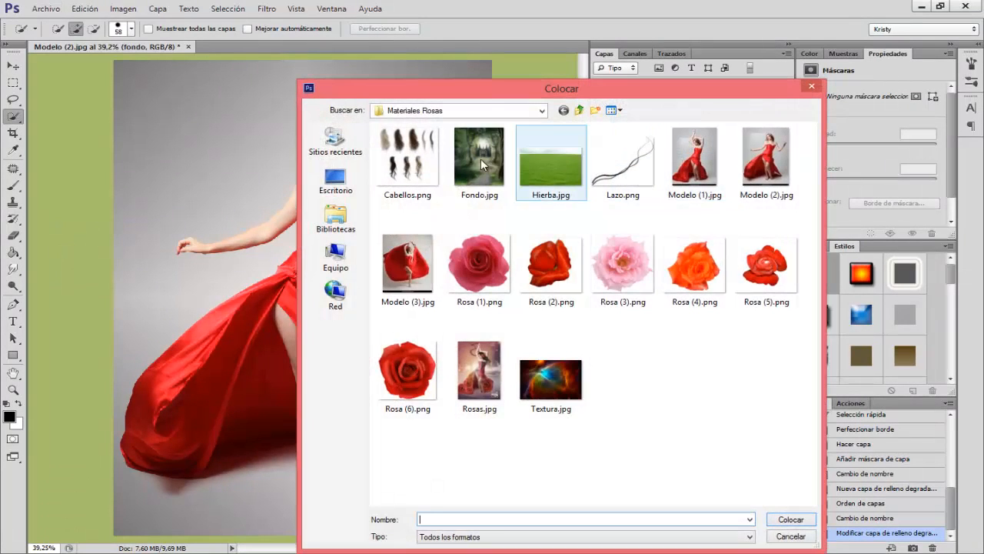
left_click(479, 160)
left_click(791, 519)
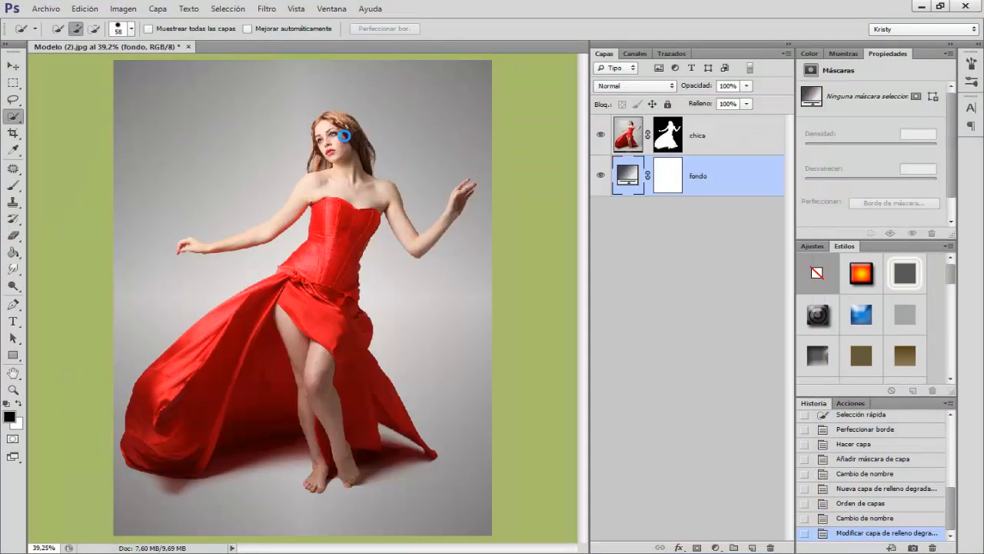
Step: Scale the placed forest image to about 244.6% so it spans the canvas width from the upper edge, and commit the placement
left_click_drag(370, 299, 252, 120)
left_click_drag(264, 213, 399, 355)
left_click_drag(294, 274, 301, 305)
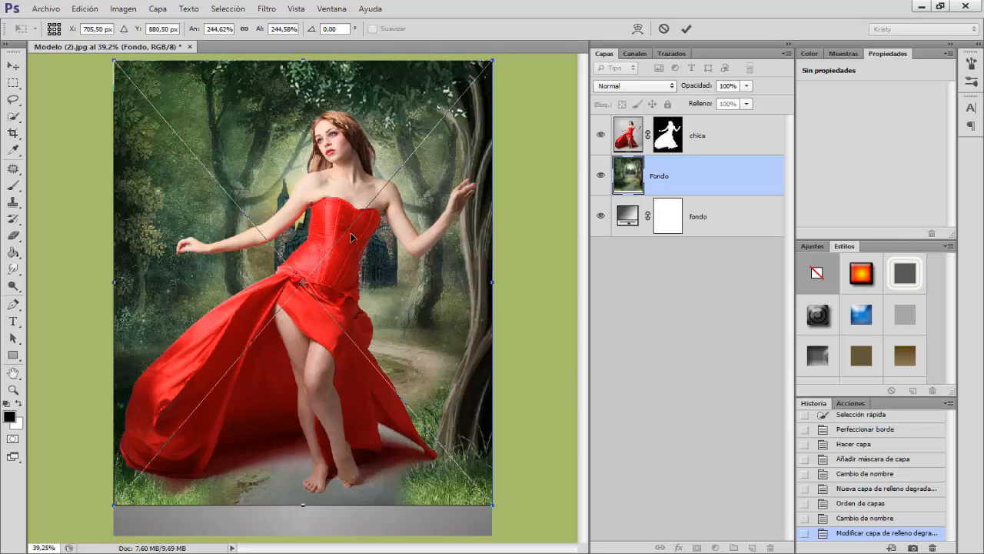
key("w")
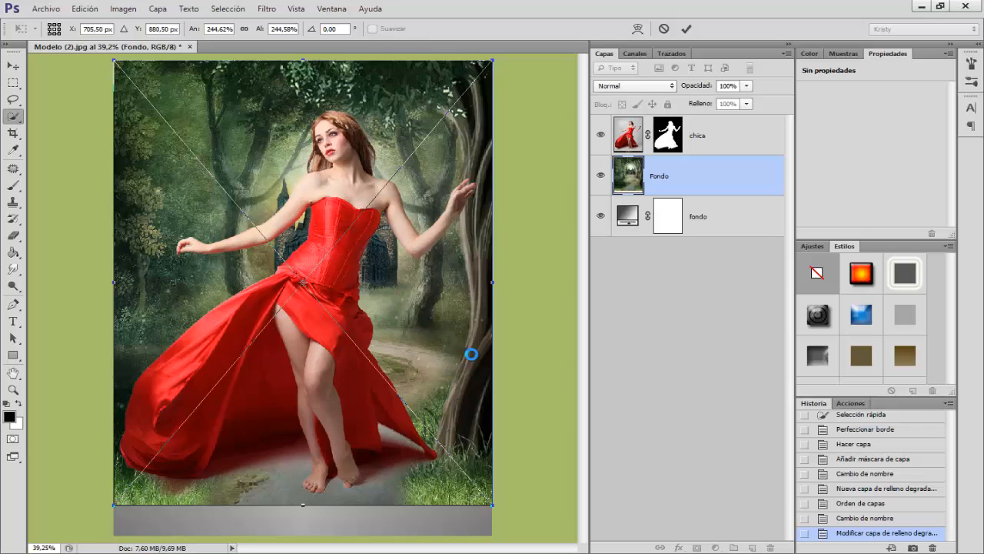
key("Return")
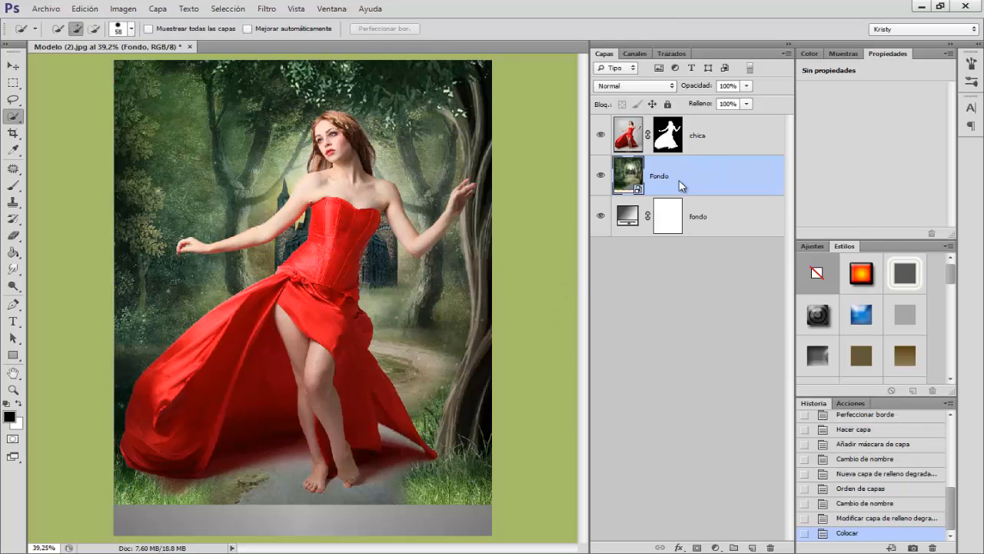
Step: Rasterize the forest layer and apply Hue/Saturation with saturation -59 and lightness +10
right_click(681, 185)
left_click(729, 239)
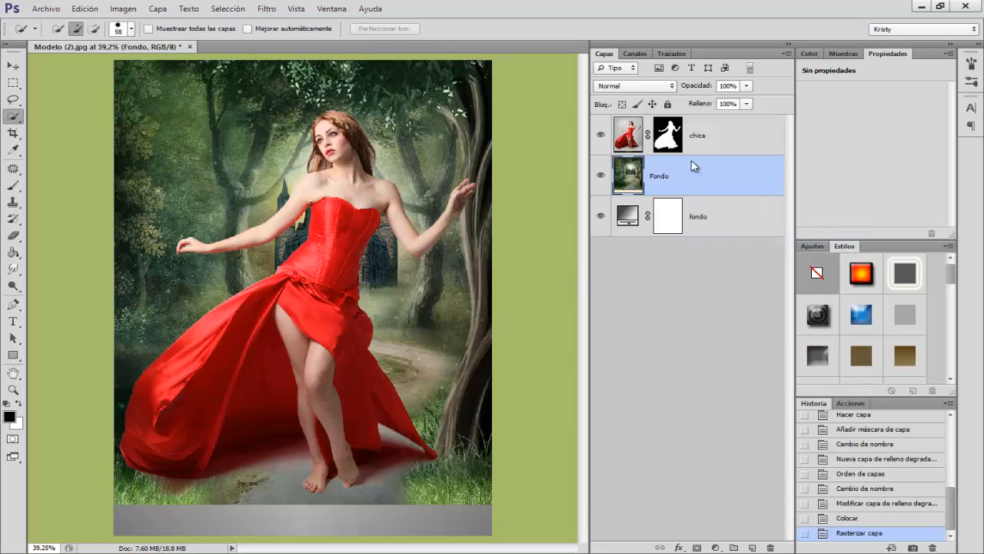
key("ctrl+u")
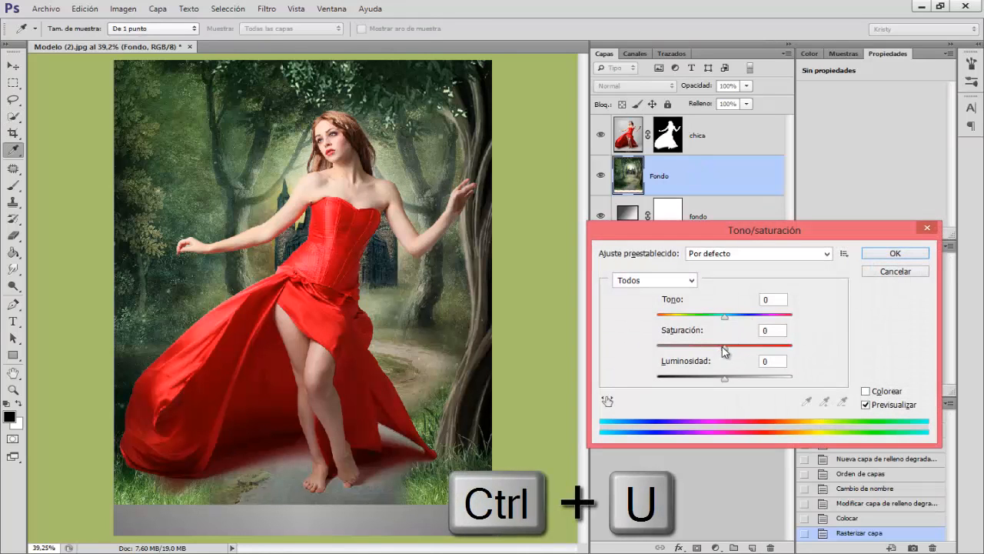
left_click_drag(724, 348, 686, 350)
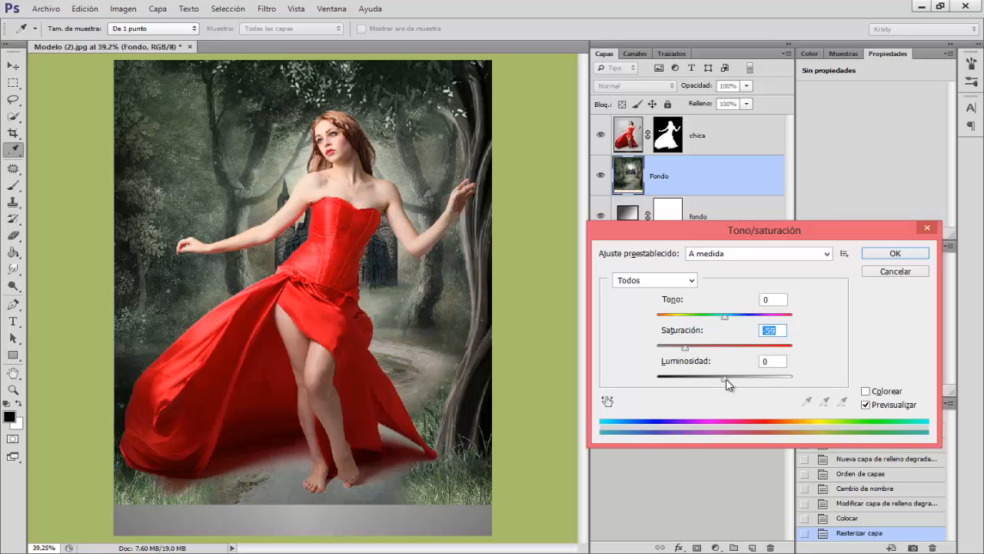
left_click_drag(727, 385, 740, 383)
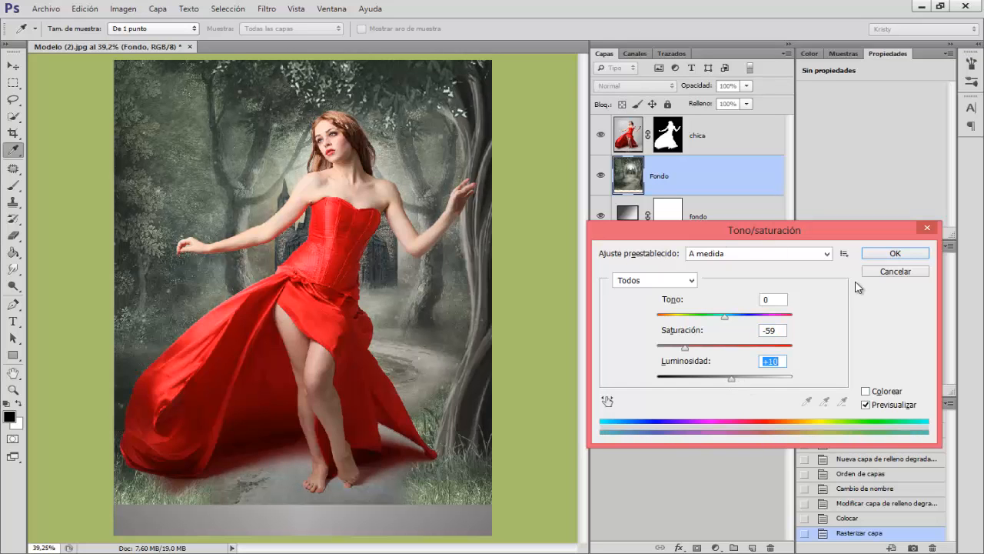
left_click(890, 259)
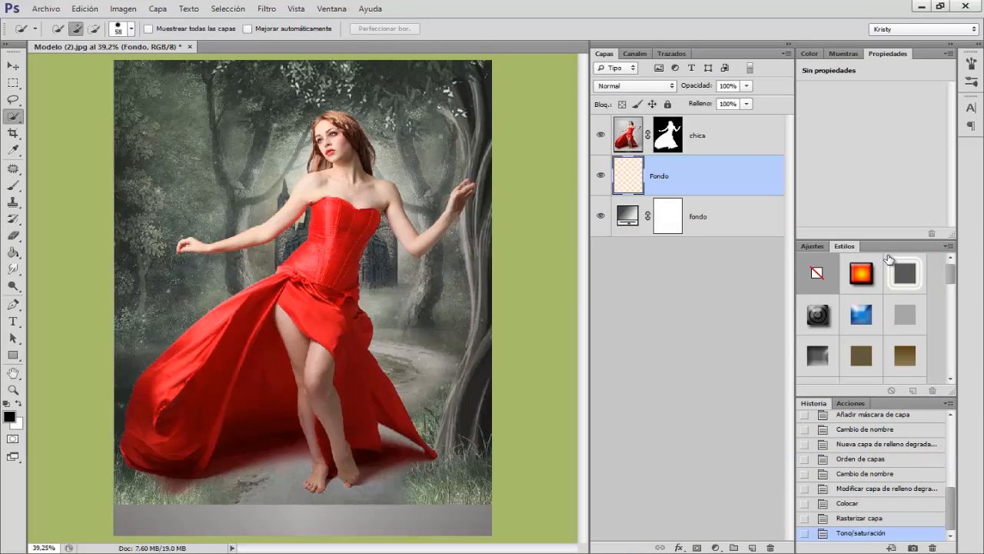
Step: Try the Luz suave blending mode on the forest layer and return it to Normal
left_click(668, 83)
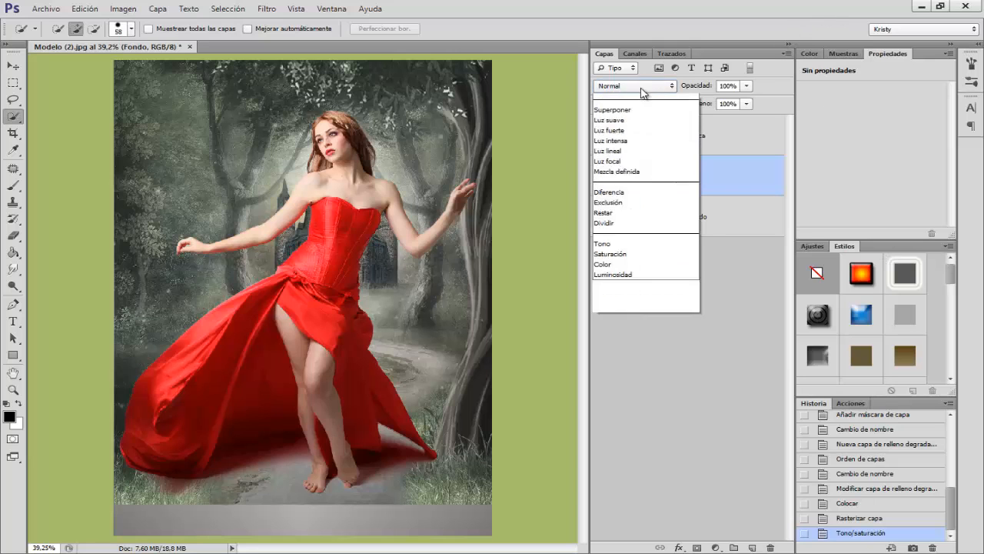
left_click(615, 261)
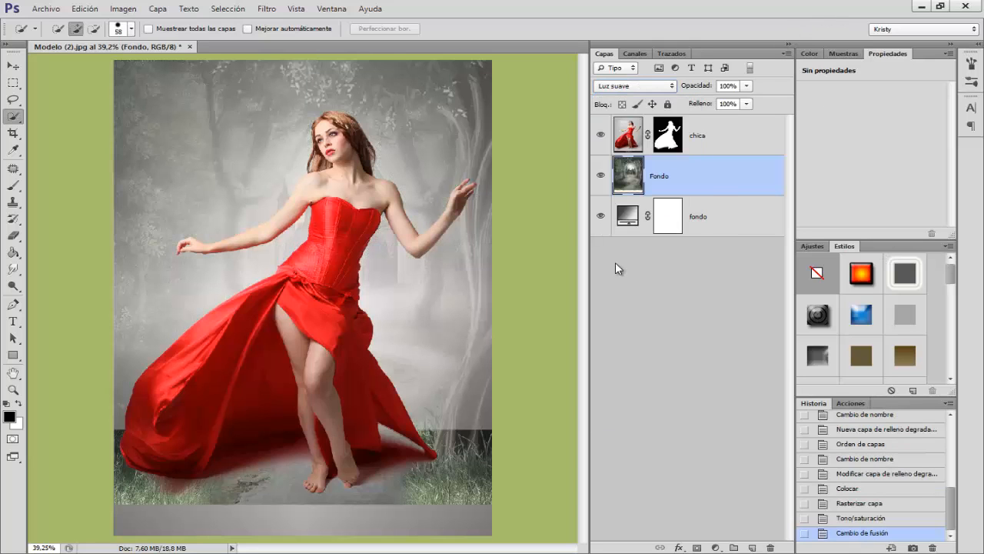
left_click(601, 88)
left_click(609, 94)
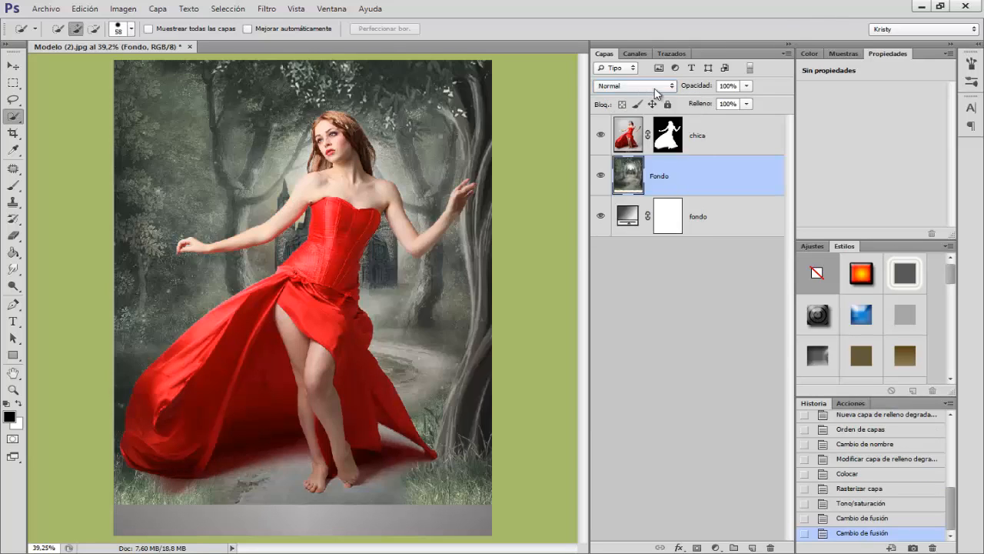
Step: Lower the forest layer's opacity to 57% and add a layer mask to it
left_click_drag(702, 85, 674, 88)
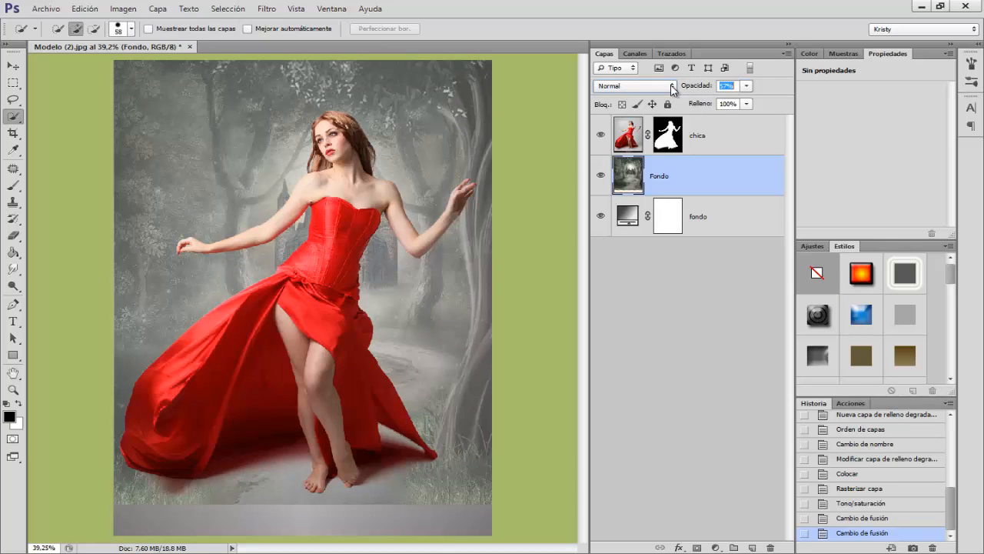
left_click_drag(672, 90, 673, 90)
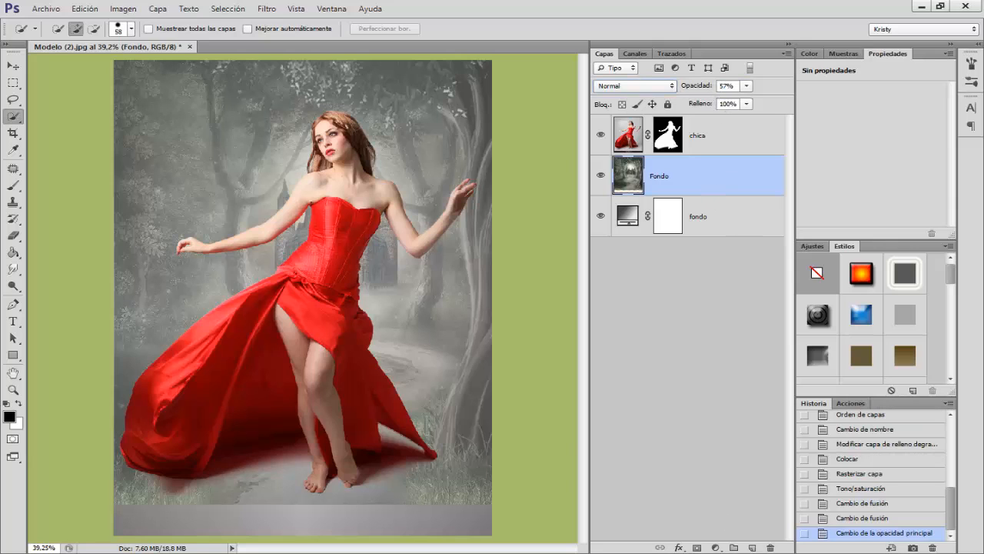
left_click(696, 548)
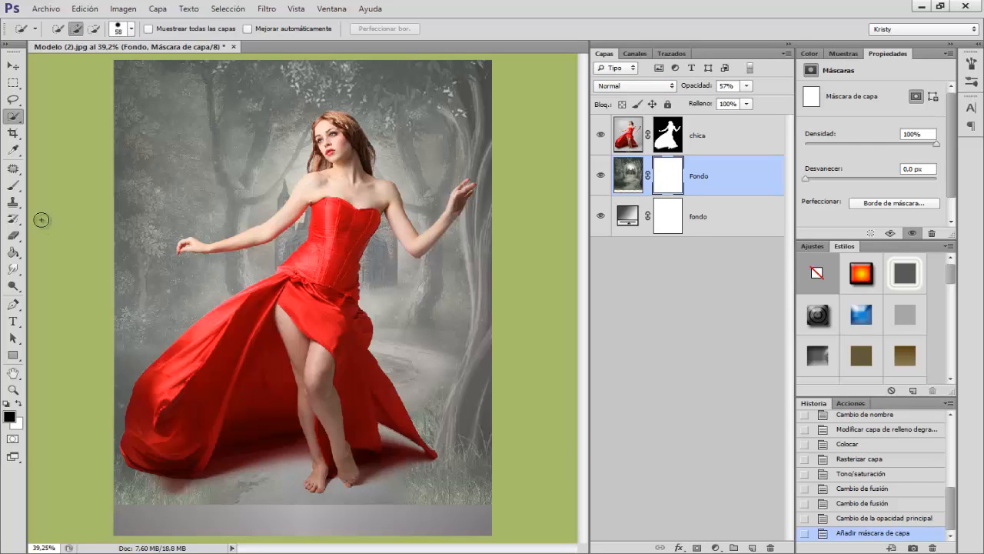
Step: Paint black on the forest layer's mask along the image's lower edge with a soft 287 px brush at 100% opacity, hiding the hard edge
left_click(13, 185)
right_click(253, 275)
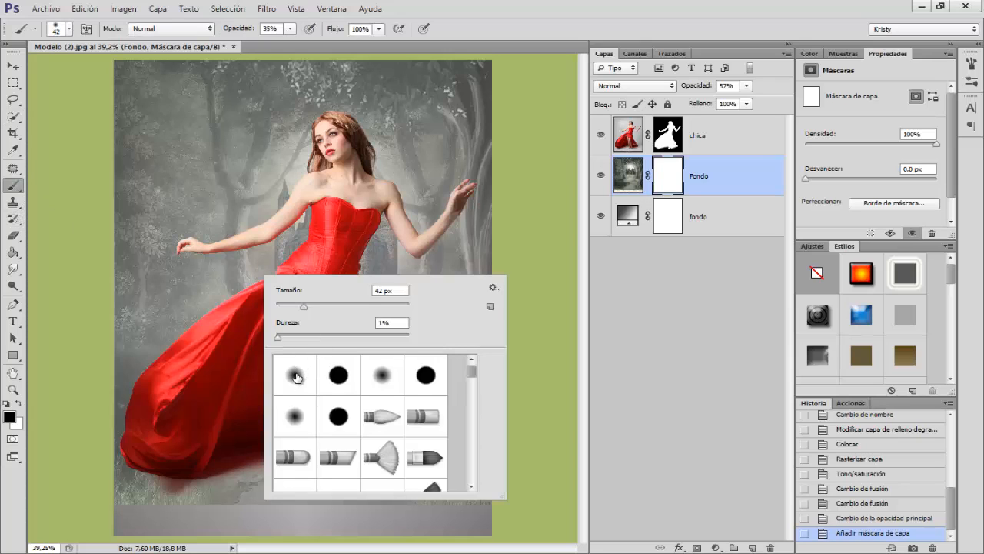
left_click(230, 193)
left_click_drag(229, 197, 259, 203)
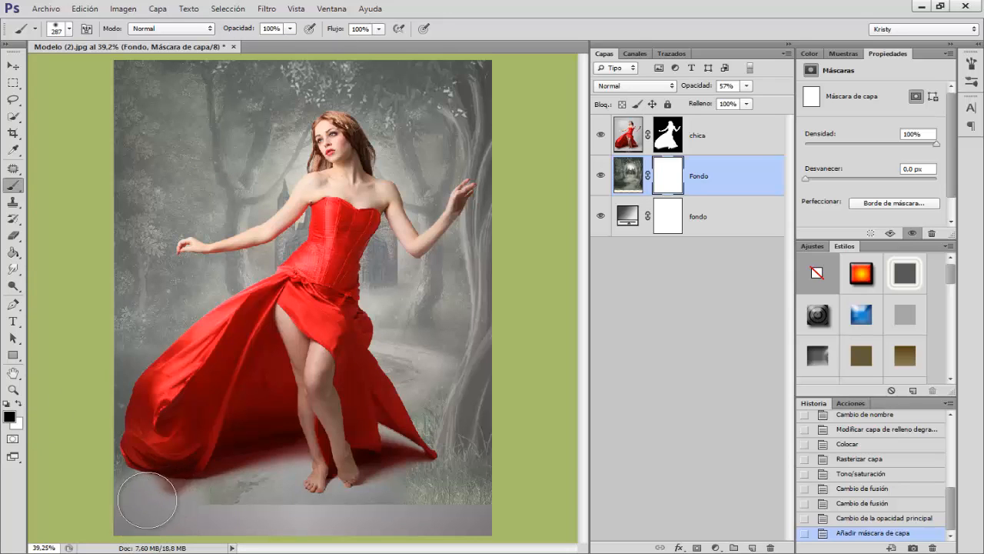
mouse_move(147, 500)
left_mouse_down()
mouse_move(291, 481)
mouse_move(332, 492)
mouse_move(314, 488)
mouse_move(323, 476)
mouse_move(347, 475)
mouse_move(408, 491)
mouse_move(391, 483)
mouse_move(483, 529)
mouse_move(388, 463)
mouse_move(308, 443)
mouse_move(177, 458)
mouse_move(134, 520)
left_mouse_up()
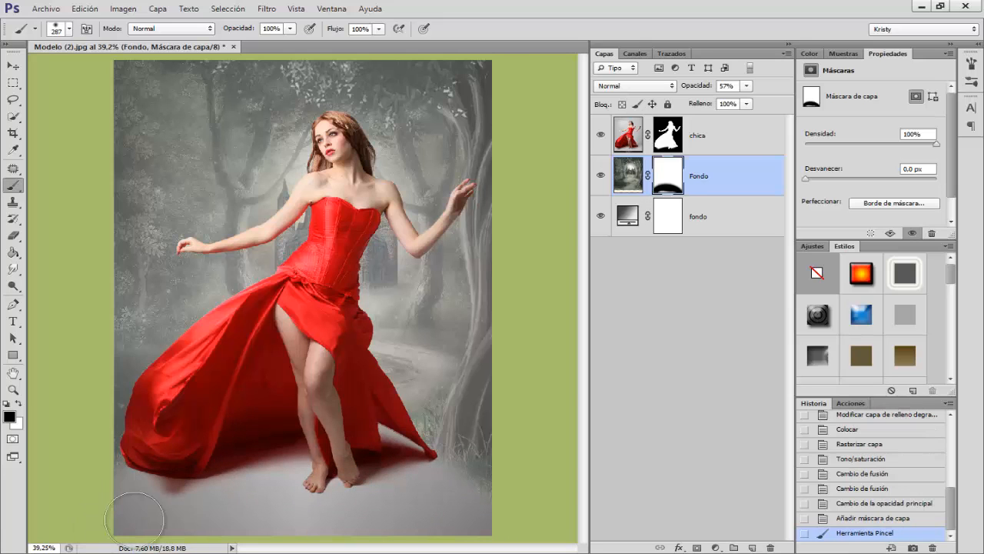
Step: Place Hierba.jpg above the forest layer, move it down to the lower edge of the canvas and commit the placement
left_click(49, 10)
left_click(70, 219)
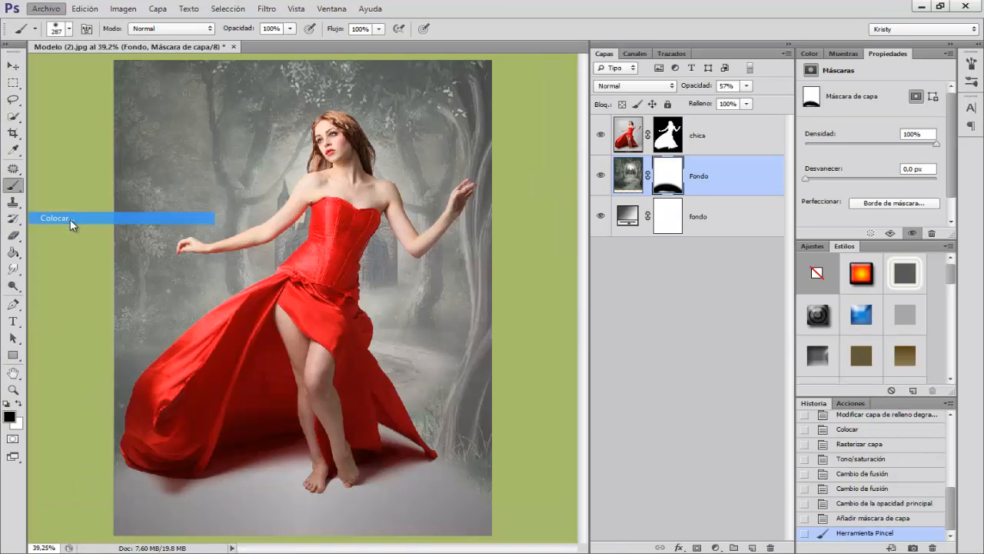
left_click(549, 194)
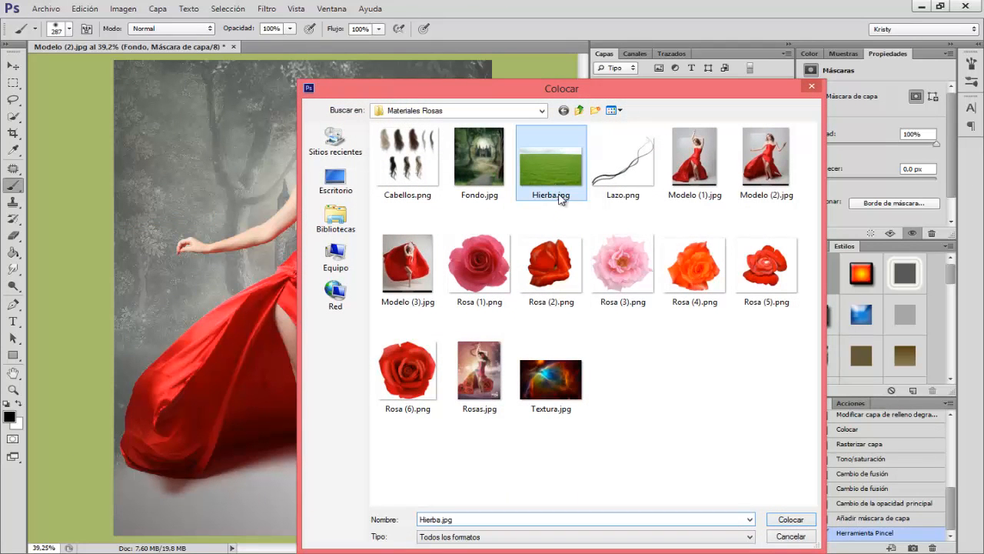
left_click(789, 521)
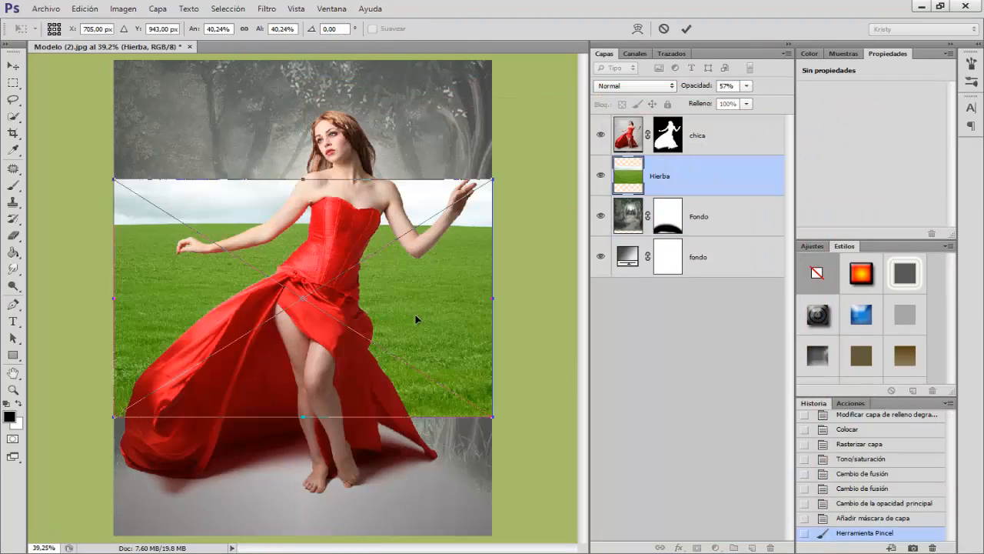
left_click_drag(418, 314, 417, 445)
key("b")
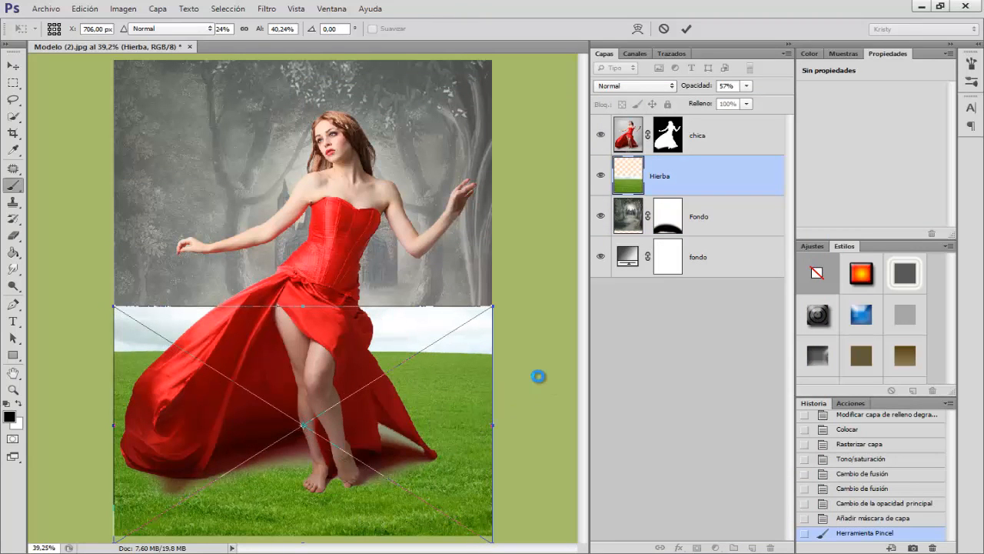
Step: Rasterize the Hierba layer and apply Hue/Saturation with saturation -69 and lightness +8
right_click(685, 187)
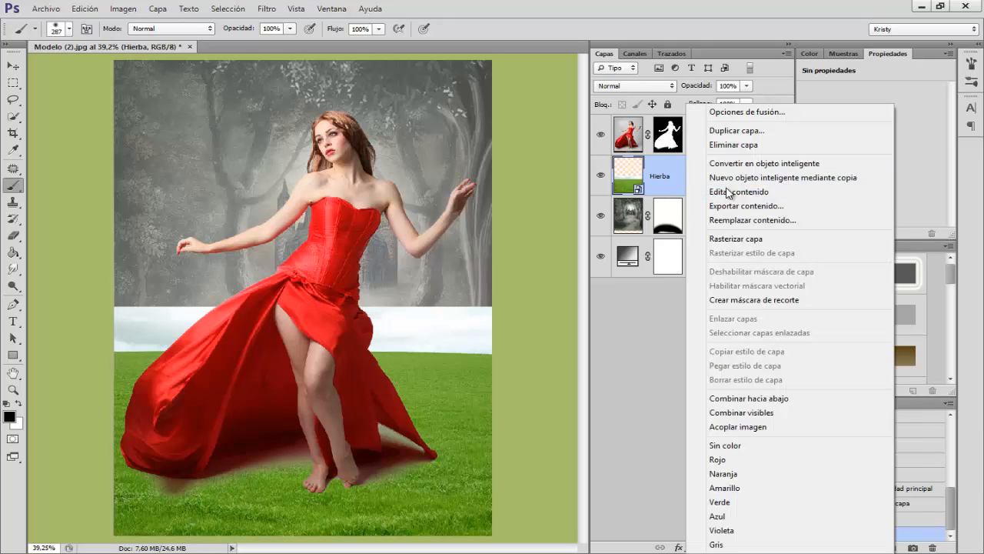
left_click(739, 240)
key("ctrl+u")
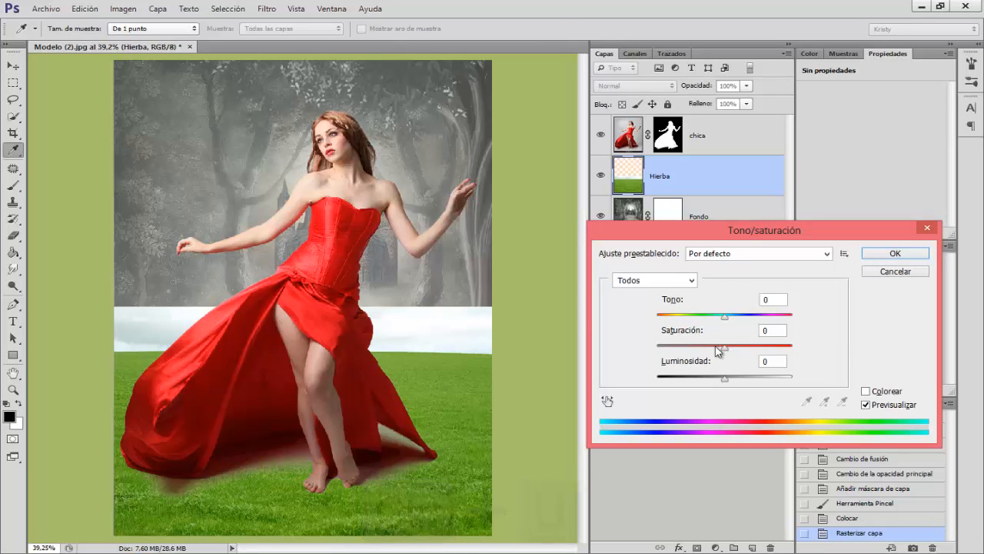
left_click_drag(725, 347, 683, 352)
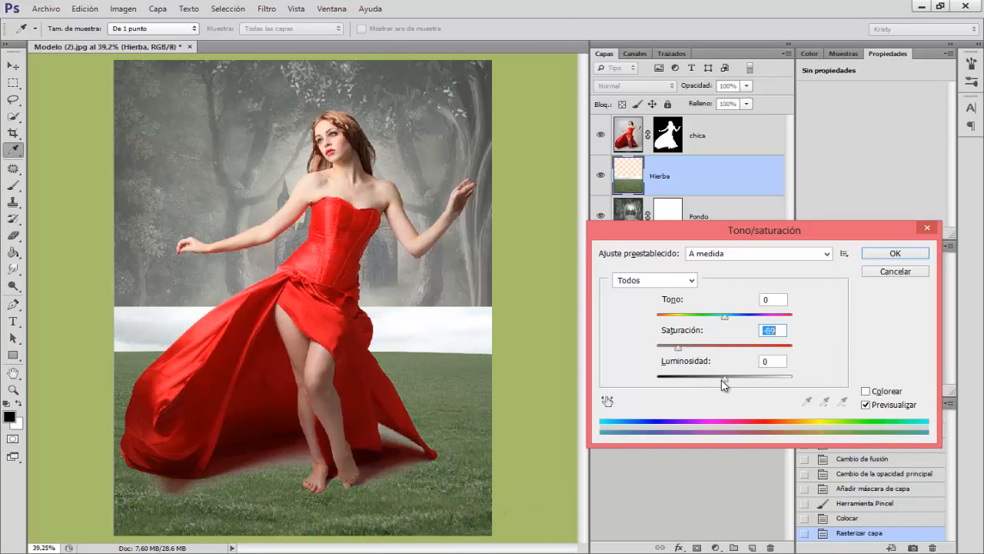
left_click_drag(727, 384, 732, 385)
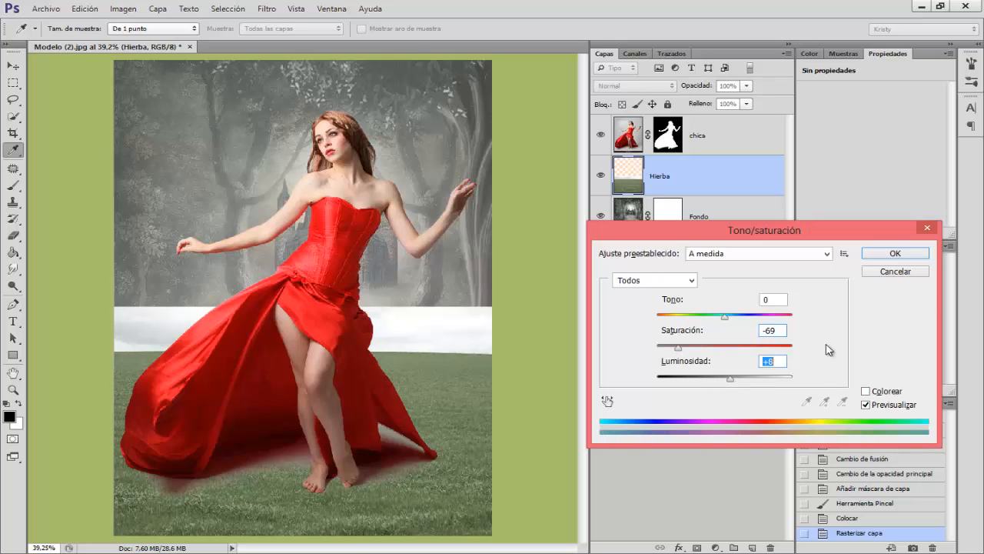
left_click(896, 254)
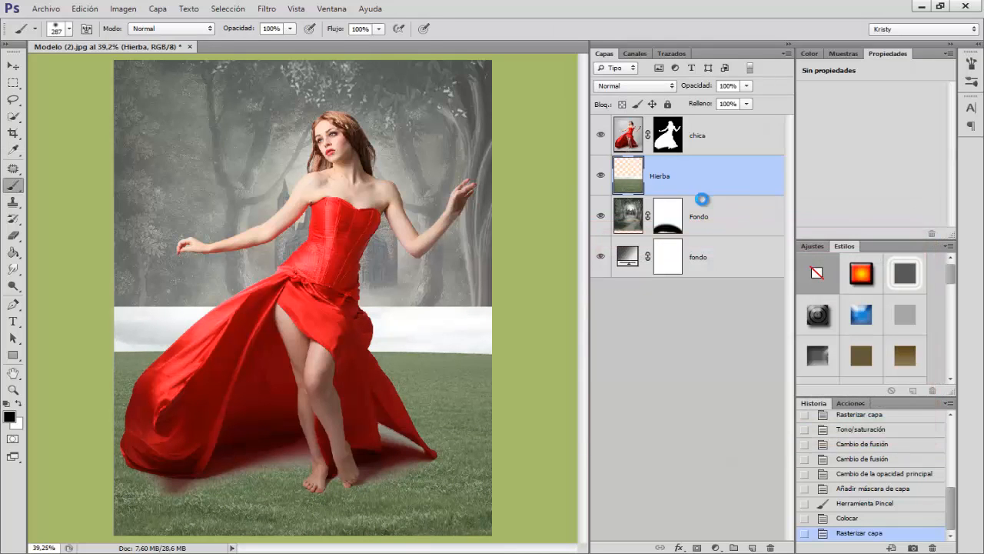
Step: Add a layer mask to the Hierba layer and paint its upper edge black with a soft 409 px brush at 100% opacity
left_click(696, 548)
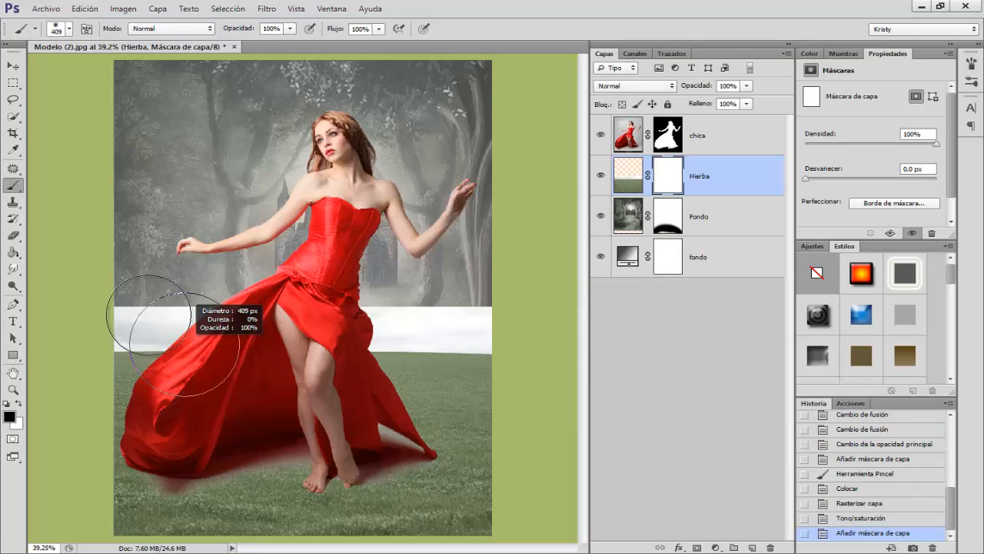
mouse_move(137, 317)
left_mouse_down()
mouse_move(152, 343)
mouse_move(143, 332)
mouse_move(146, 349)
mouse_move(126, 373)
mouse_move(147, 416)
mouse_move(174, 360)
mouse_move(248, 339)
mouse_move(227, 356)
mouse_move(311, 386)
mouse_move(289, 413)
mouse_move(365, 339)
mouse_move(375, 408)
mouse_move(430, 354)
mouse_move(419, 372)
mouse_move(457, 355)
mouse_move(416, 399)
mouse_move(482, 363)
mouse_move(423, 415)
mouse_move(494, 365)
mouse_move(416, 409)
mouse_move(428, 397)
mouse_move(544, 329)
left_mouse_up()
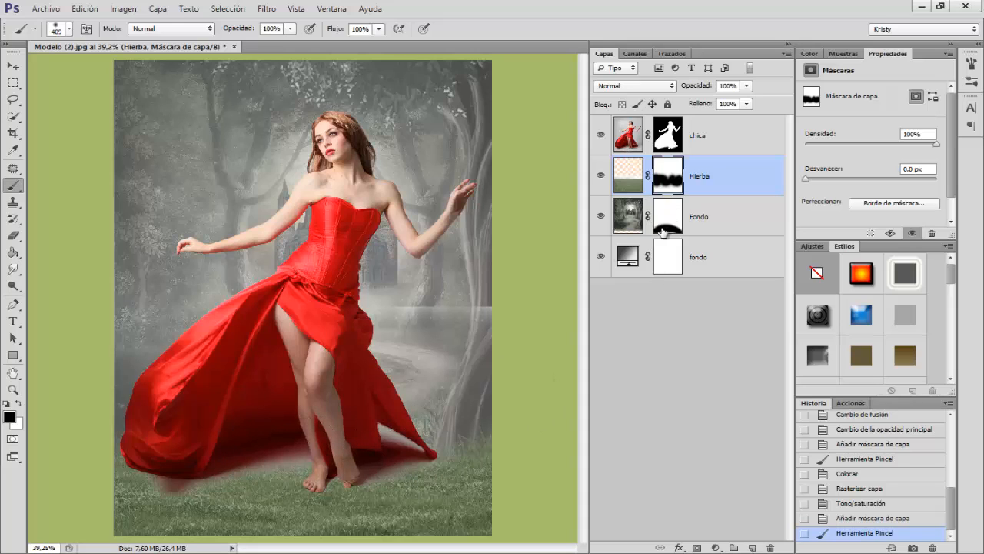
Step: Paint black on the chica layer's mask along the dress hem and around the feet with a soft 113 px brush at 35% opacity
left_click(673, 140)
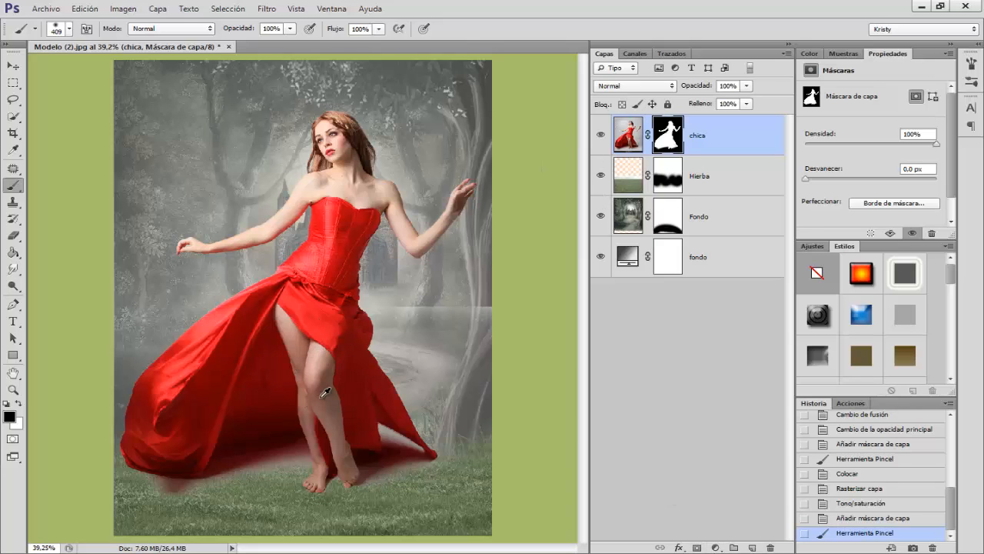
left_click_drag(319, 397, 277, 408)
left_click_drag(240, 31, 210, 31)
left_click_drag(257, 480, 263, 476)
mouse_move(170, 491)
left_mouse_down()
mouse_move(296, 460)
mouse_move(215, 480)
mouse_move(274, 464)
mouse_move(274, 473)
left_mouse_up()
key("ctrl+z")
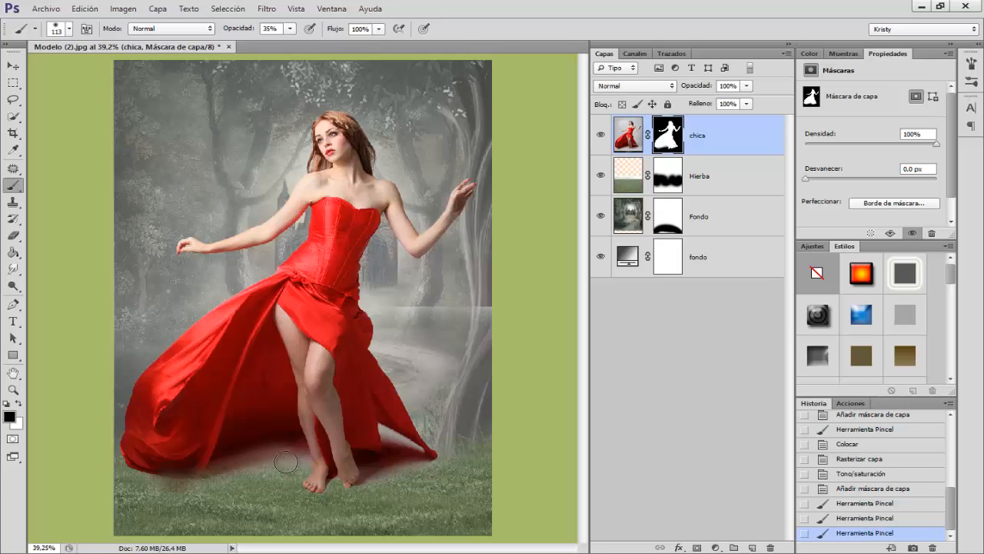
left_click_drag(262, 471, 224, 483)
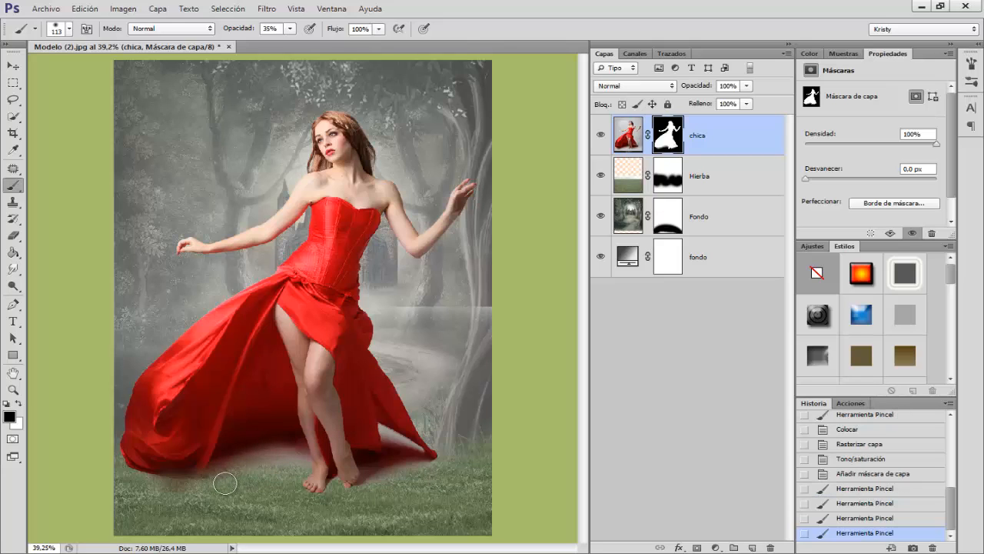
left_click_drag(286, 464, 278, 463)
left_click(292, 466)
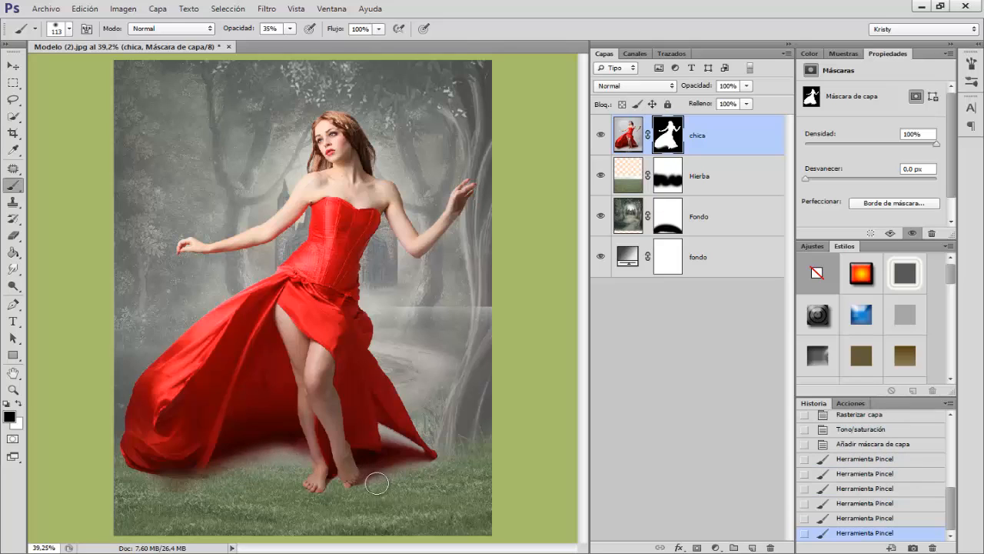
mouse_move(392, 468)
left_mouse_down()
mouse_move(384, 433)
mouse_move(407, 459)
left_mouse_up()
mouse_move(386, 466)
left_mouse_down()
mouse_move(380, 483)
mouse_move(412, 474)
left_mouse_up()
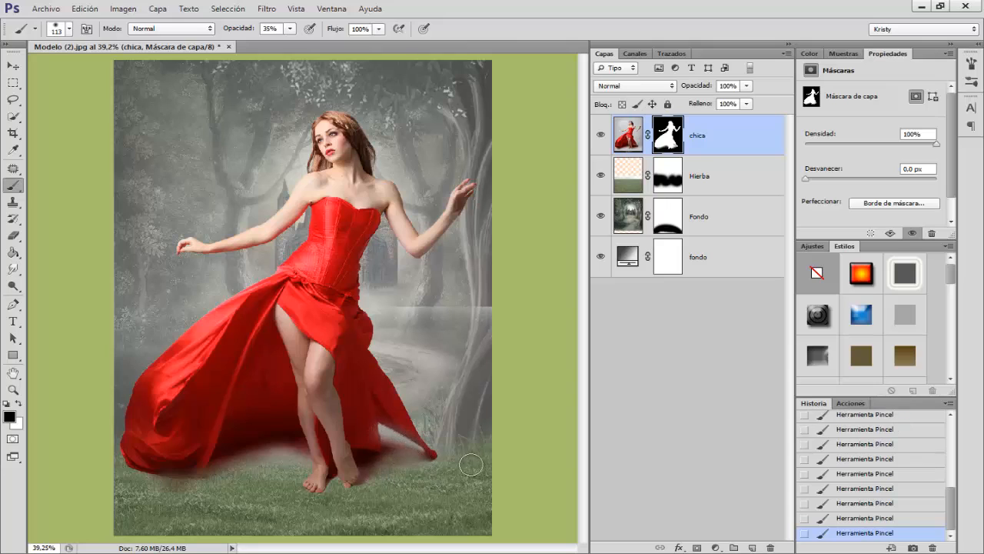
Step: Target the Hierba layer's mask and set a white 83 px brush at 47% opacity
left_click(669, 177)
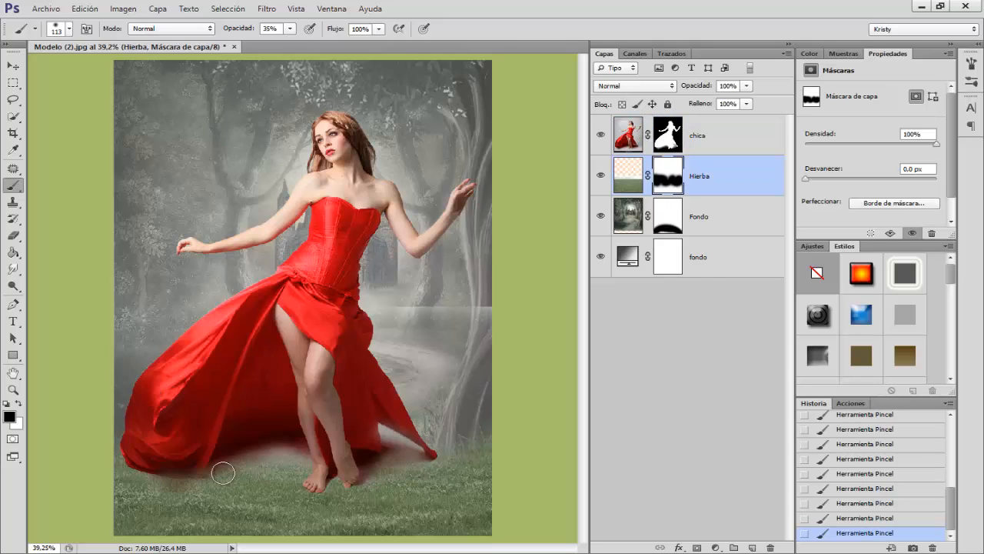
key("x")
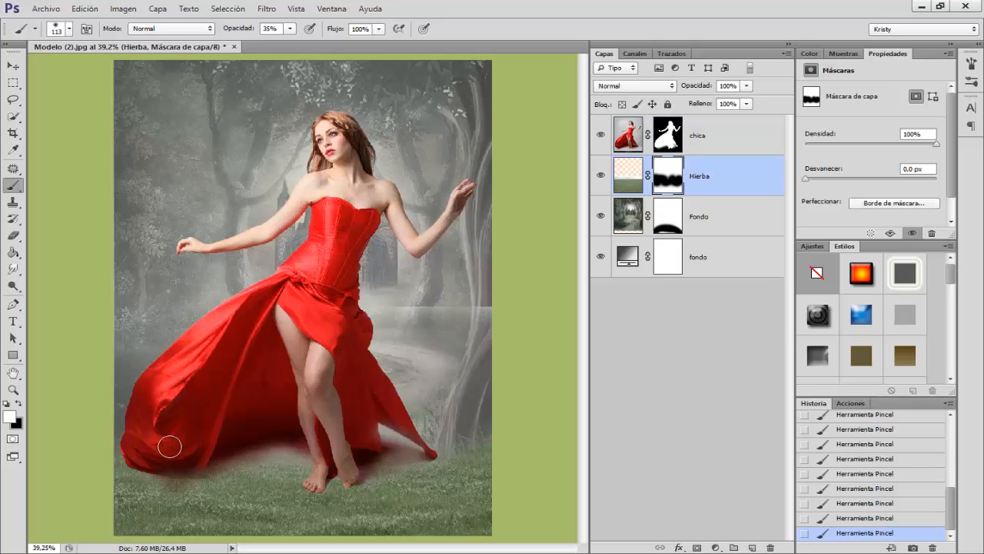
left_click_drag(185, 445, 183, 437)
left_click_drag(241, 34, 242, 37)
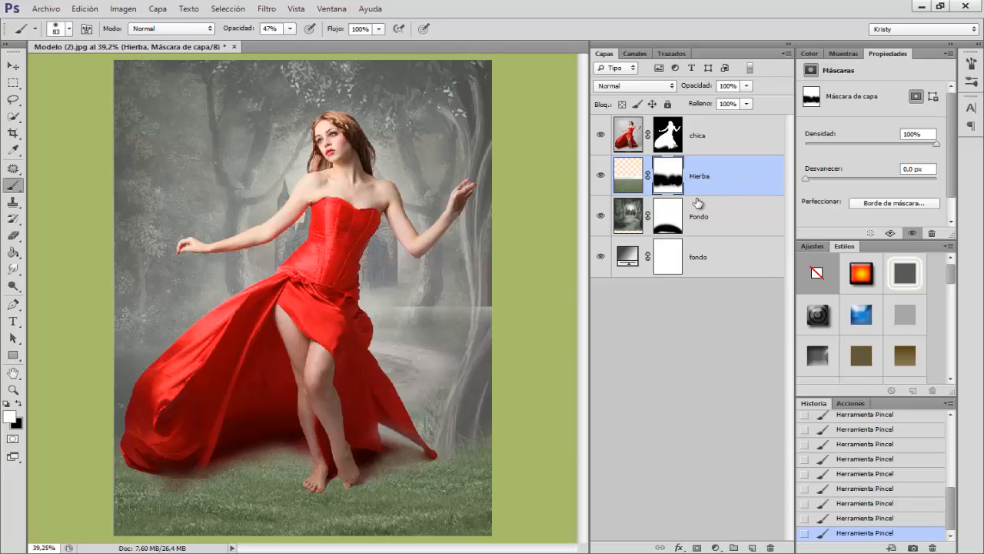
Step: Group the Hierba, Fondo and fondo layers and name the group "fondo"
left_click(705, 266, "shift")
key("ctrl+g")
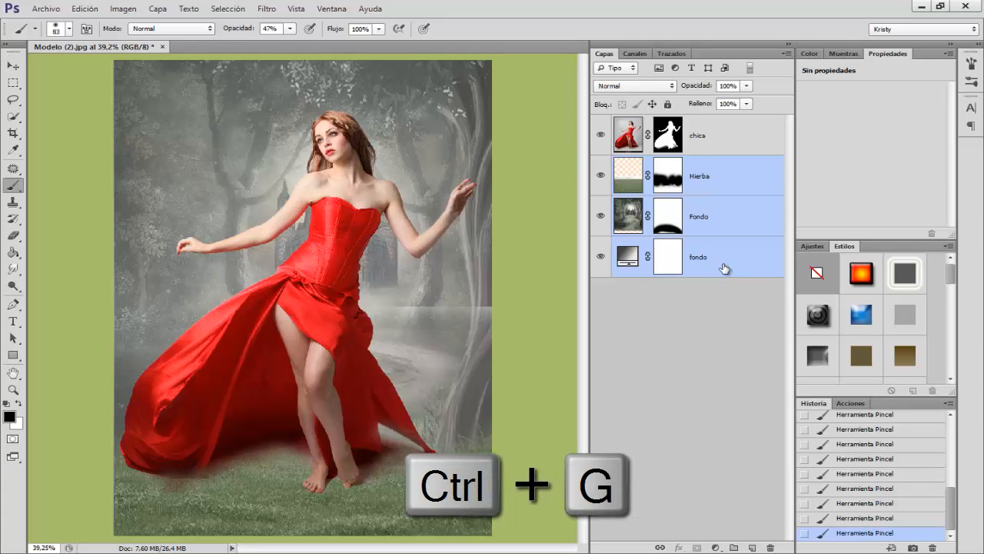
double_click(653, 163)
type("f")
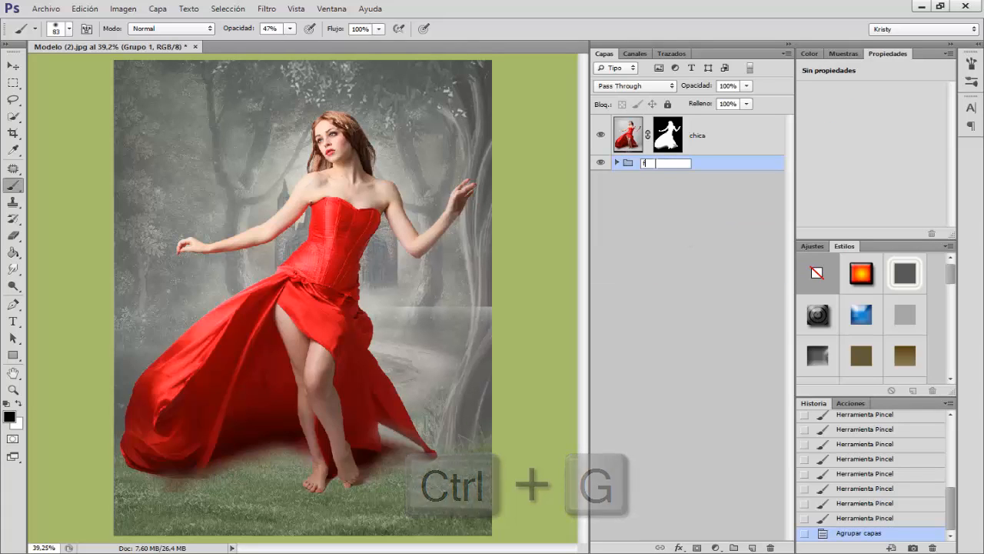
type("ondo")
key("Return")
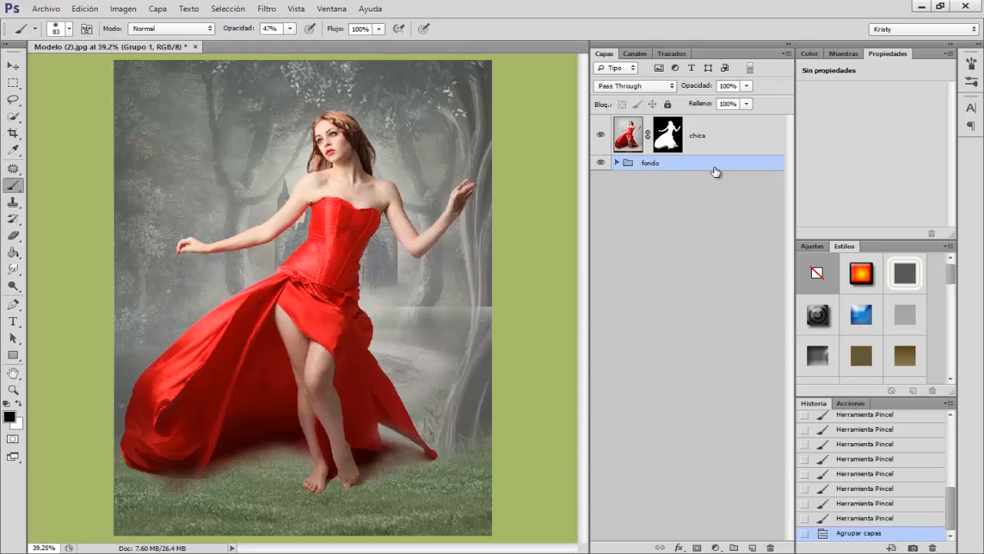
Step: Create a new layer named "sombra" between the fondo group and the chica layer
left_click(753, 547)
double_click(660, 176)
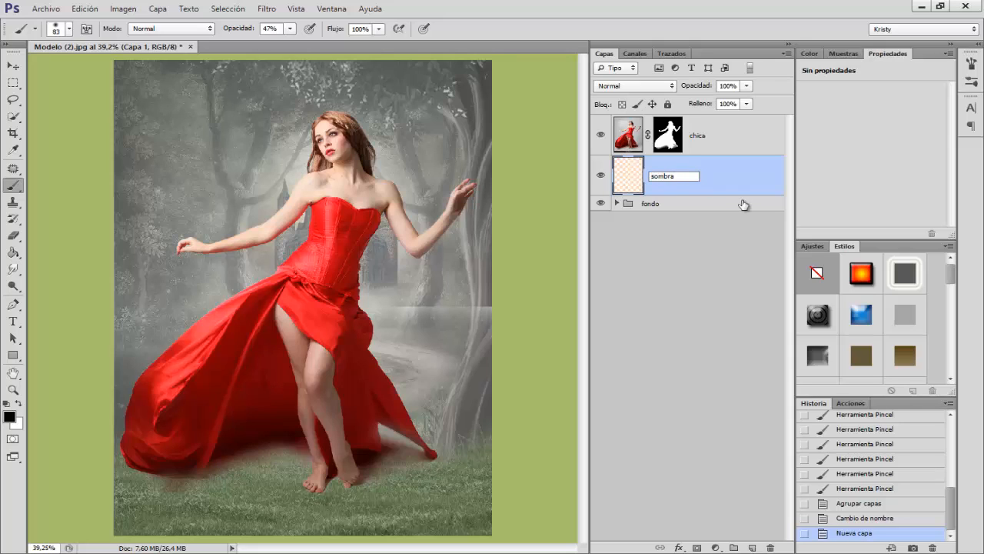
type("sombra")
key("Return")
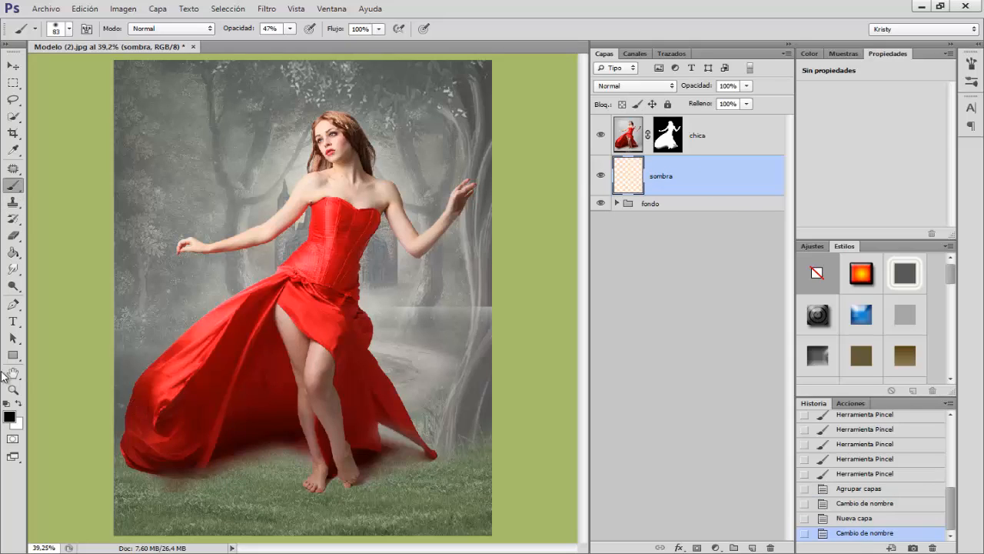
Step: Set the foreground color to the dark reddish brown 643734 sampled from the shadow beneath the dress
left_click(9, 416)
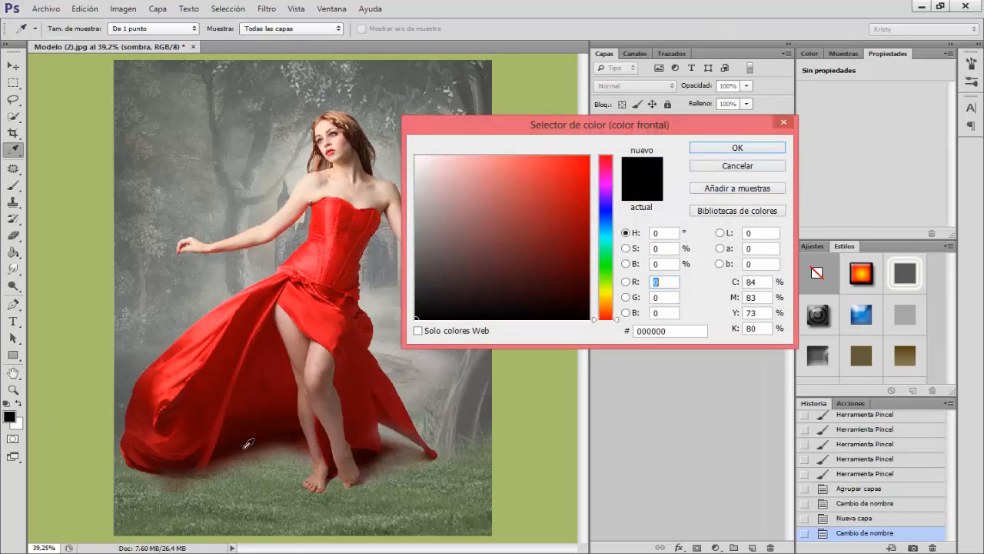
left_click(179, 477)
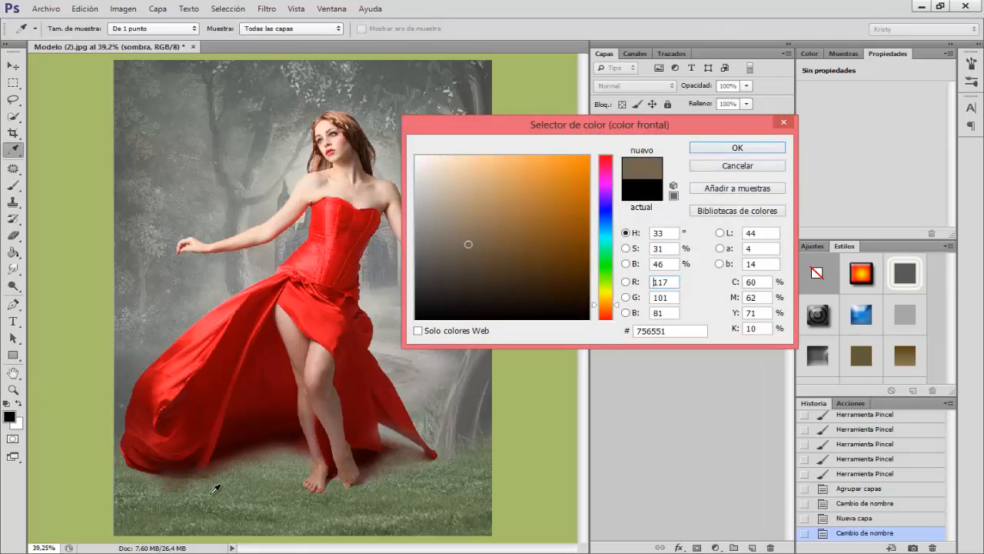
left_click(298, 448)
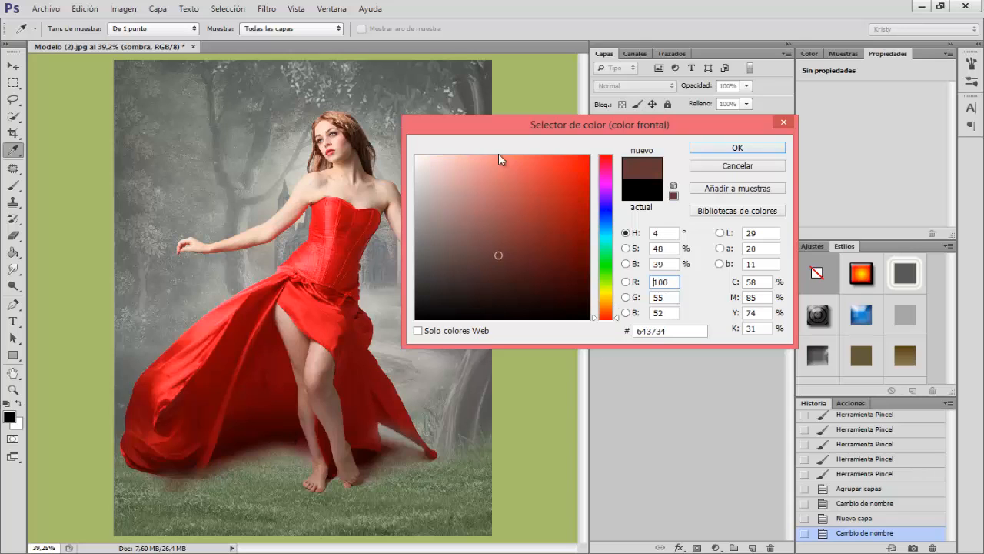
left_click(715, 148)
Step: Paint a shadow on the sombra layer across the grass beneath the model with a 57 px brush at 48% opacity
key("b")
mouse_move(324, 368)
left_mouse_down()
mouse_move(300, 364)
mouse_move(309, 362)
left_mouse_up()
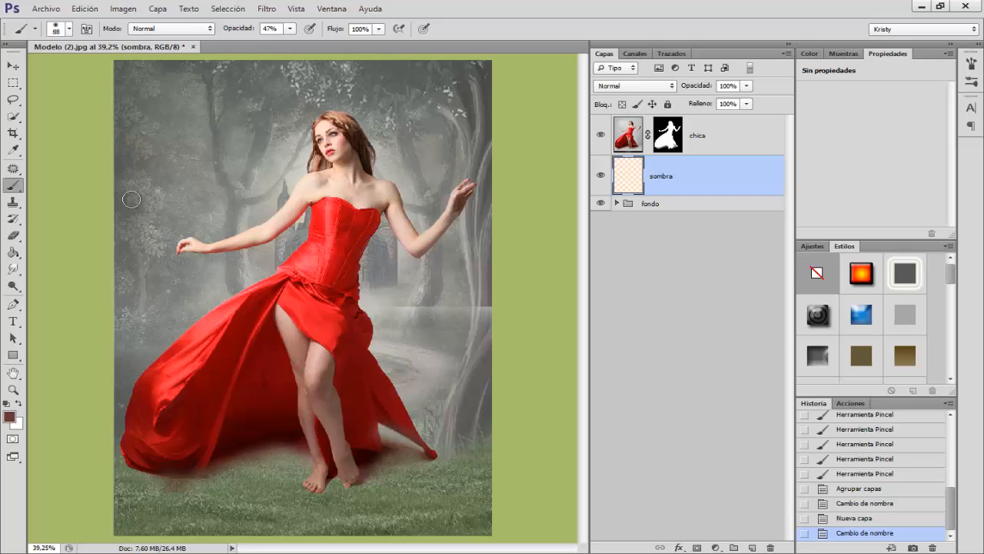
left_click_drag(239, 32, 241, 31)
left_click_drag(328, 384, 331, 384)
mouse_move(189, 487)
left_mouse_down()
mouse_move(283, 459)
mouse_move(298, 465)
mouse_move(209, 494)
mouse_move(139, 485)
mouse_move(254, 516)
mouse_move(244, 501)
mouse_move(284, 491)
mouse_move(300, 528)
mouse_move(305, 489)
mouse_move(317, 518)
mouse_move(336, 489)
mouse_move(339, 509)
mouse_move(350, 494)
mouse_move(358, 500)
mouse_move(374, 470)
mouse_move(412, 492)
mouse_move(379, 492)
mouse_move(390, 467)
mouse_move(372, 500)
mouse_move(383, 502)
mouse_move(386, 522)
mouse_move(433, 532)
mouse_move(448, 506)
mouse_move(422, 515)
mouse_move(390, 495)
mouse_move(411, 517)
left_mouse_up()
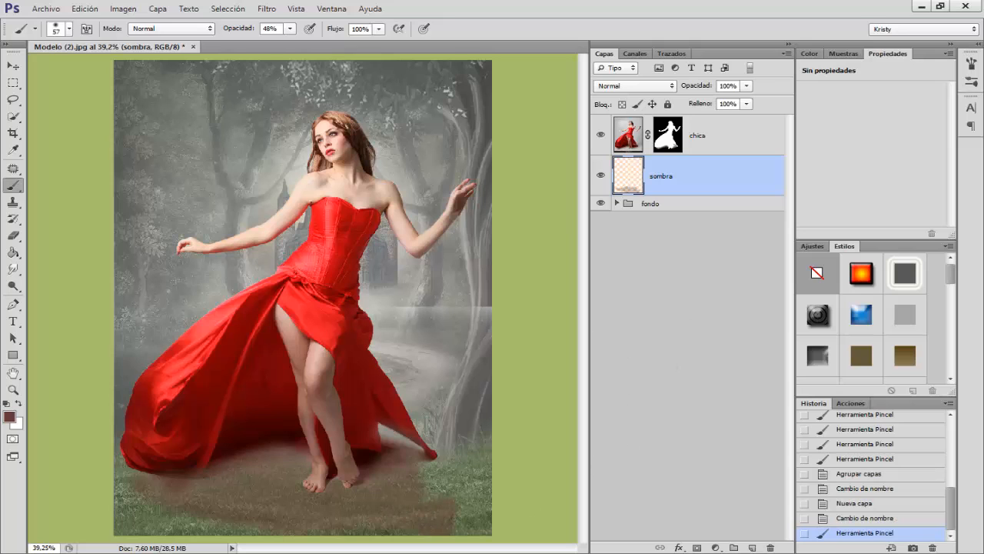
Step: Apply a Gaussian Blur with a 1.2 px radius to the sombra layer
left_click(267, 9)
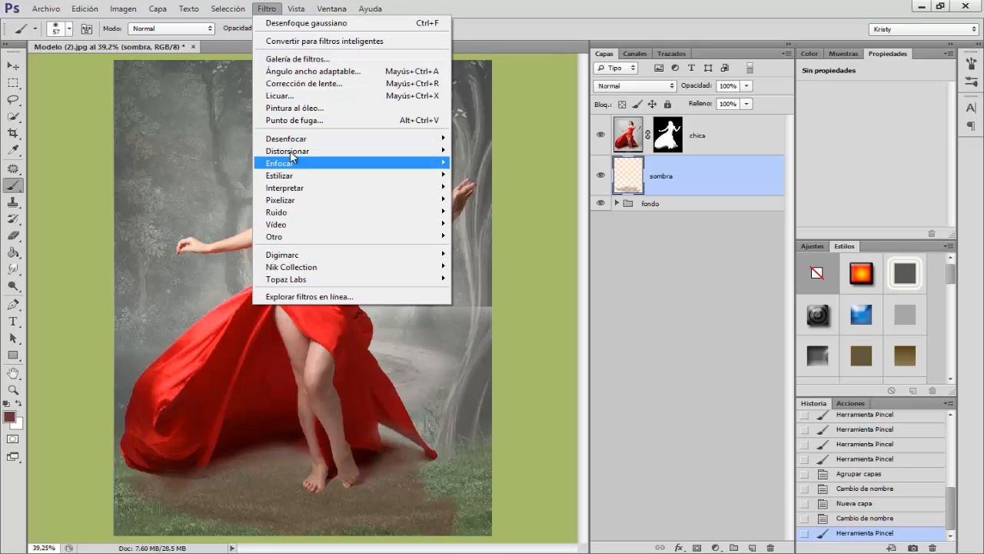
mouse_move(430, 138)
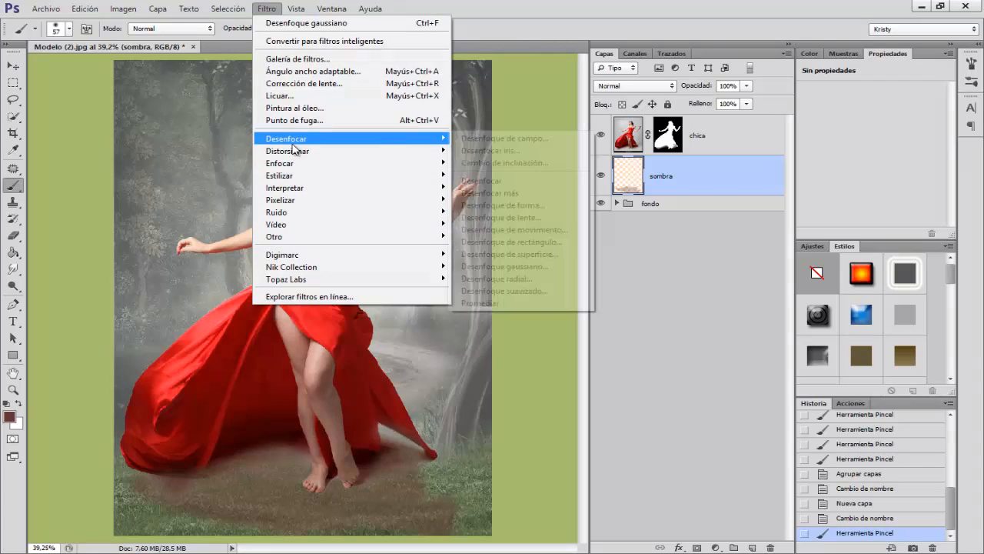
left_click(536, 274)
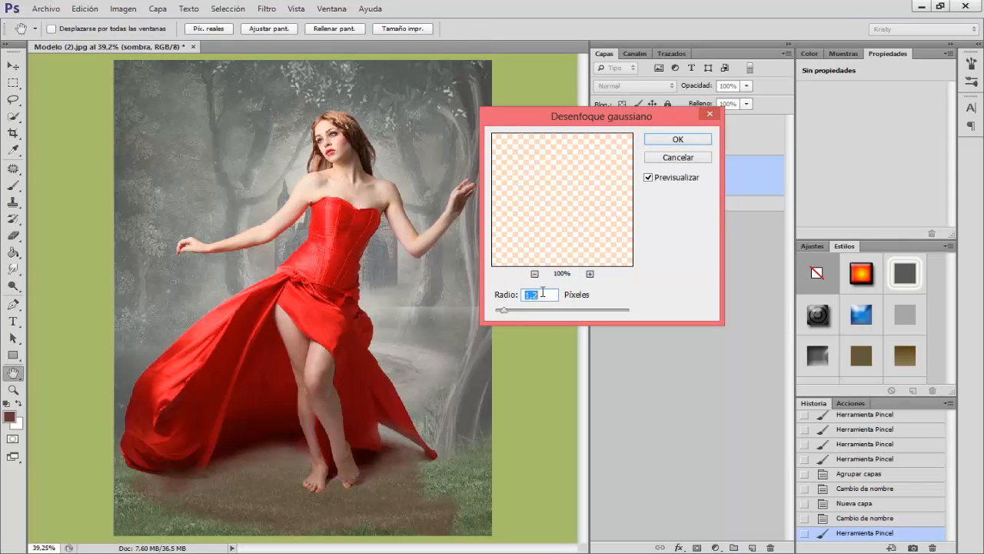
left_click(677, 140)
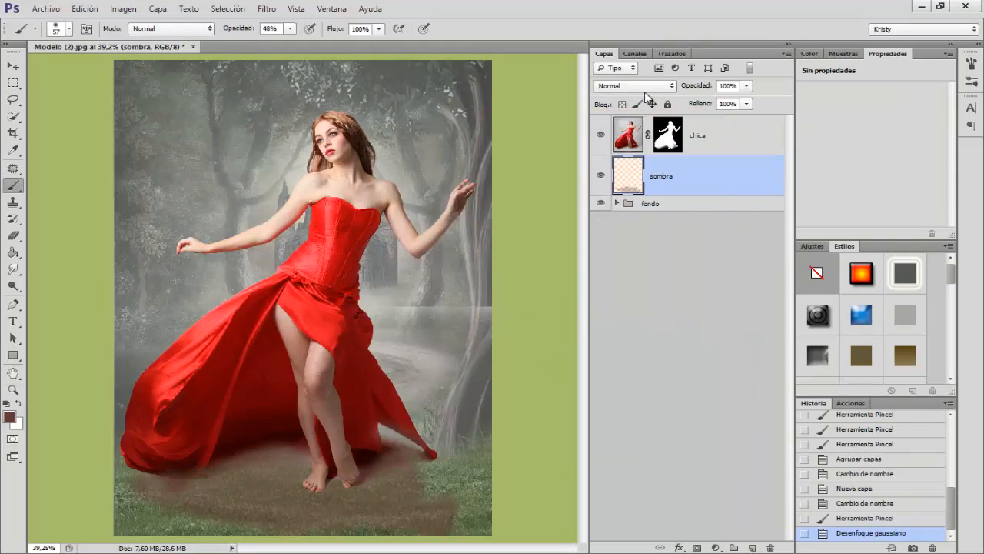
left_click(645, 88)
left_click(617, 263)
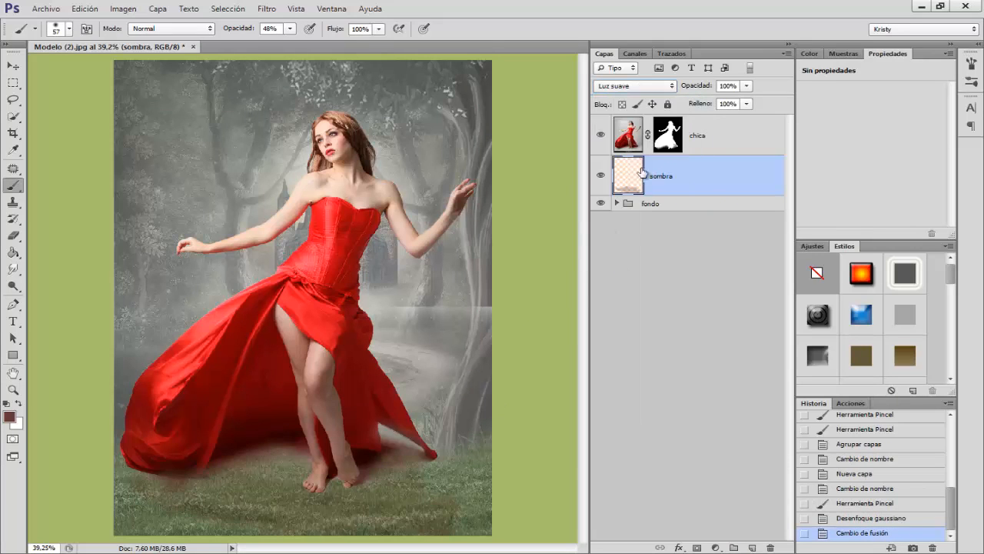
left_click(600, 176)
left_click(601, 175)
left_click(635, 86)
left_click(630, 98)
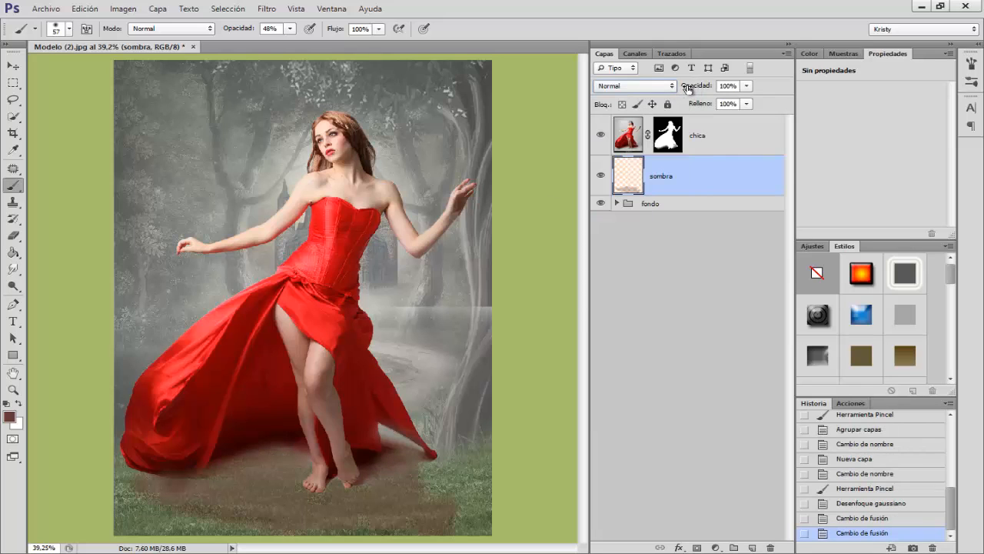
Step: Lower the sombra layer's opacity to 82% and add a layer mask to it
left_click_drag(688, 89, 684, 88)
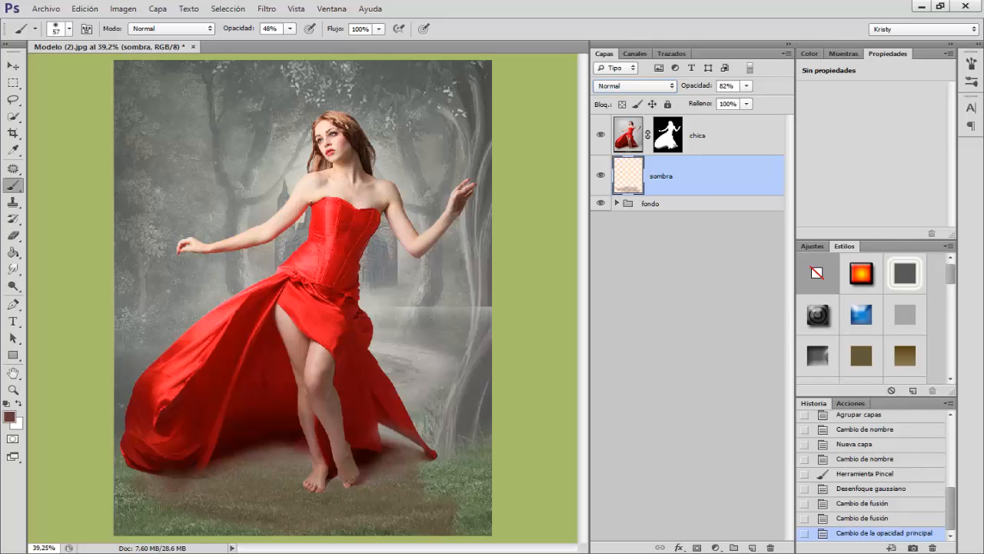
left_click(698, 547)
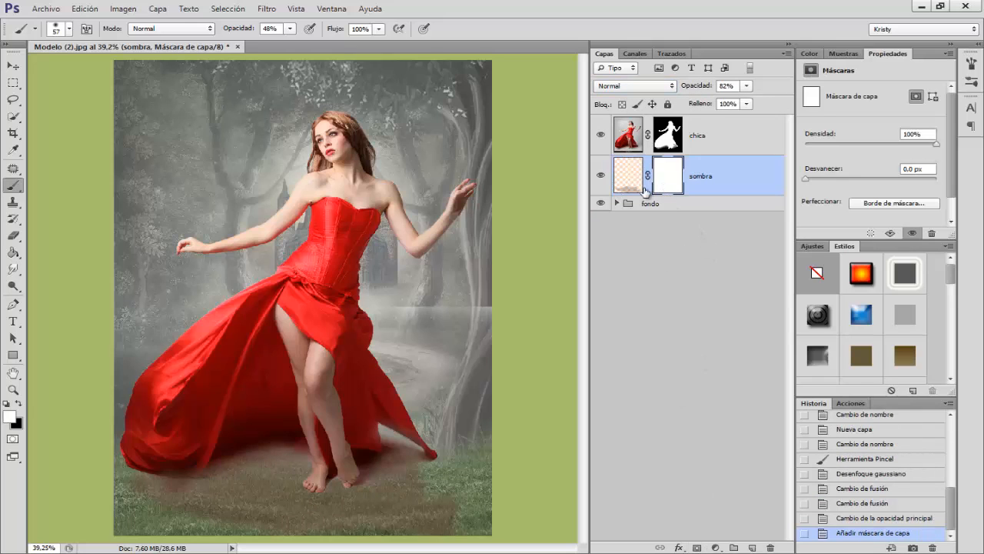
Step: Paint black on the sombra layer's mask over the shadow's lower and right edges with a soft 241 px brush at 58% opacity
left_click_drag(305, 416, 320, 417)
key("x")
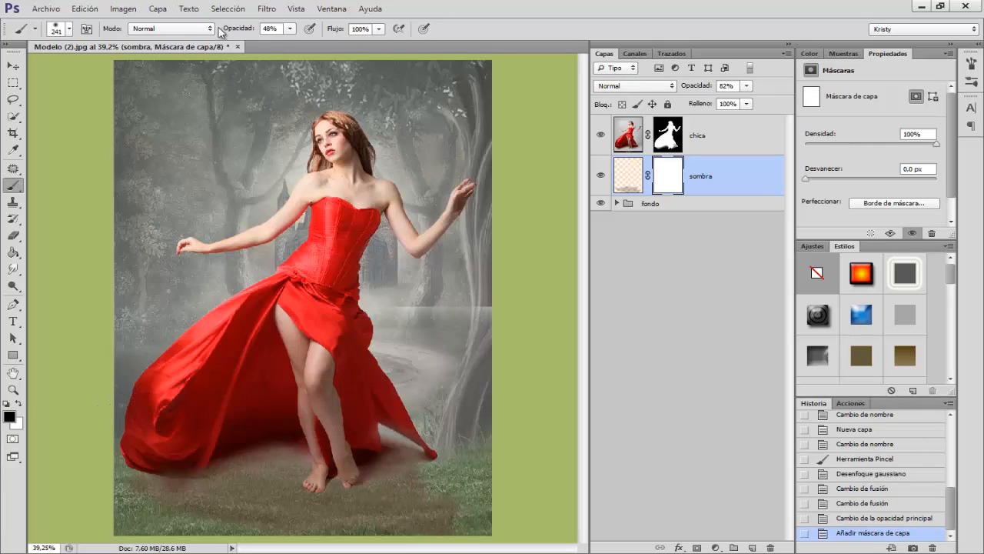
left_click_drag(239, 34, 244, 34)
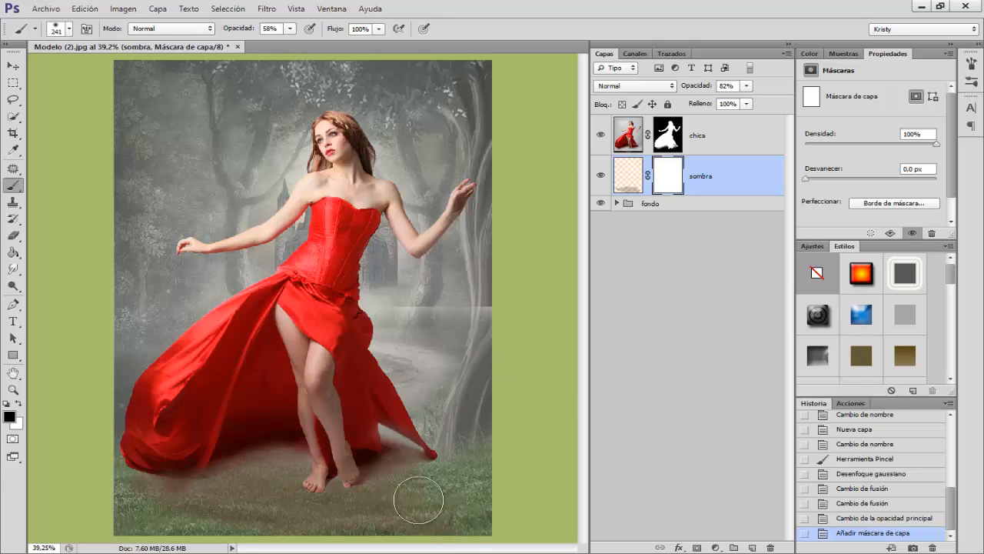
mouse_move(322, 501)
left_mouse_down()
mouse_move(282, 532)
mouse_move(460, 548)
left_mouse_up()
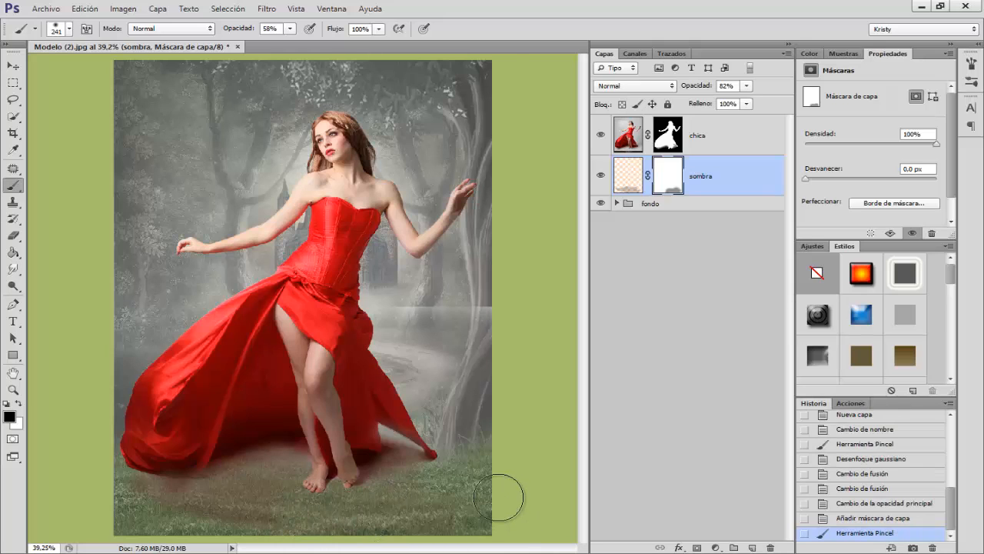
left_click(279, 526)
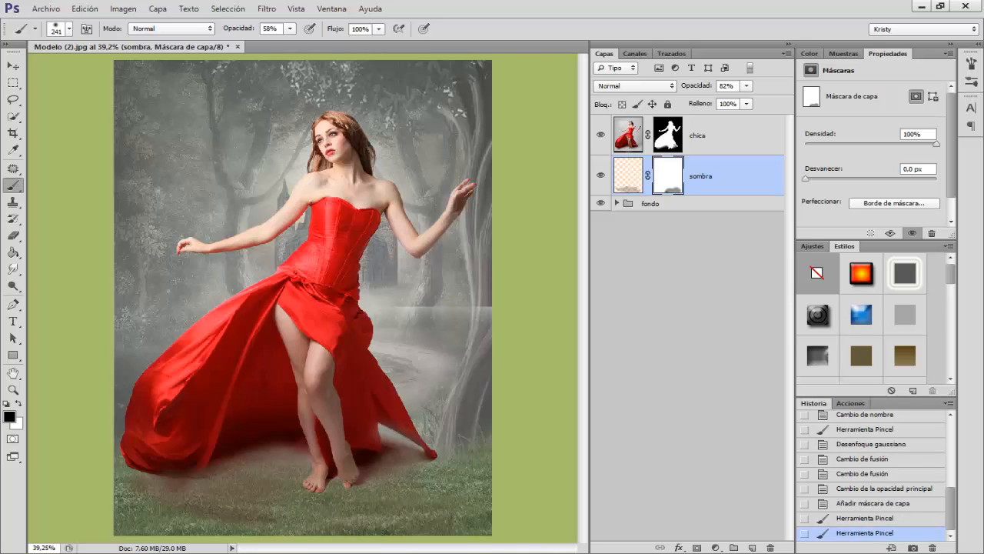
Step: Create a new layer named "sombra2" above the sombra layer and set the brush opacity to 39%
left_click(753, 548)
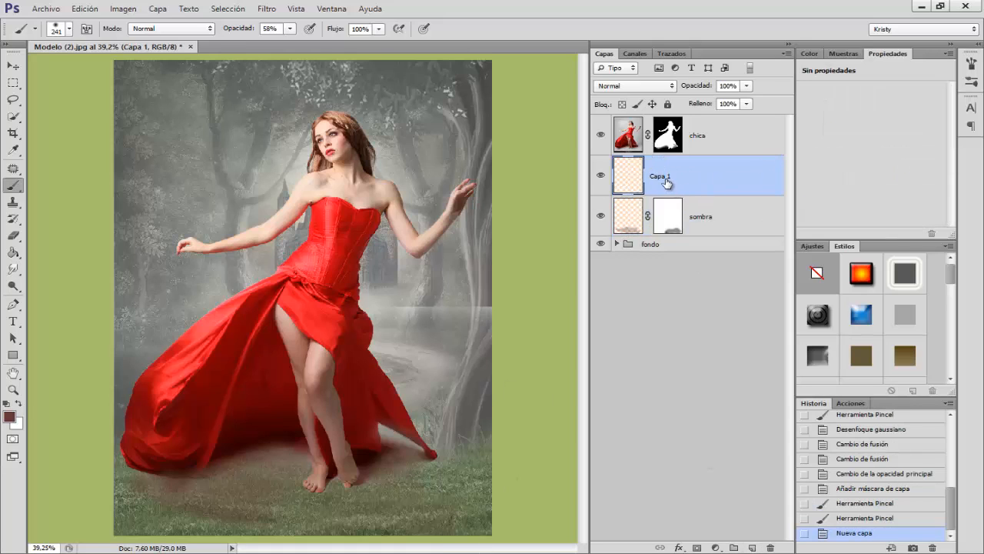
double_click(666, 180)
key("Return")
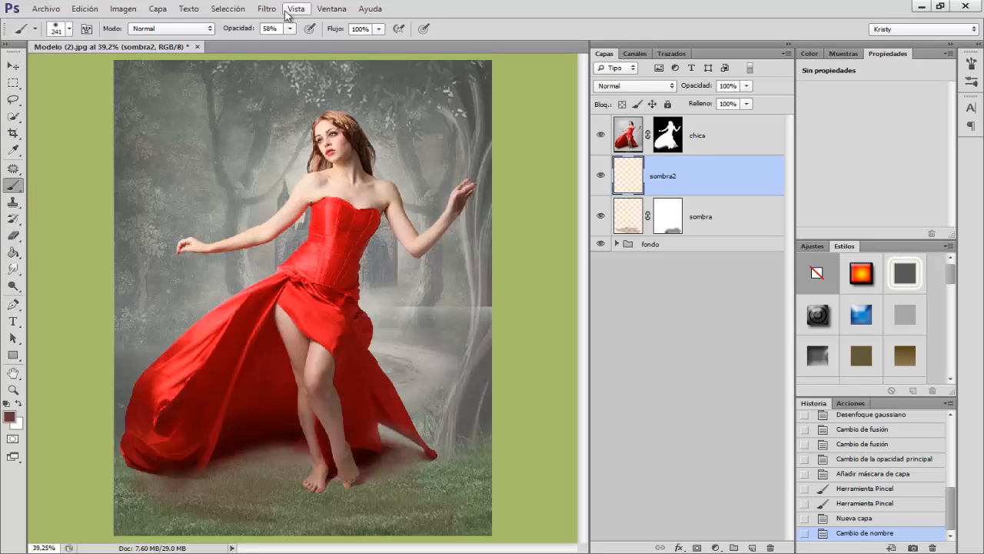
left_click_drag(238, 30, 225, 29)
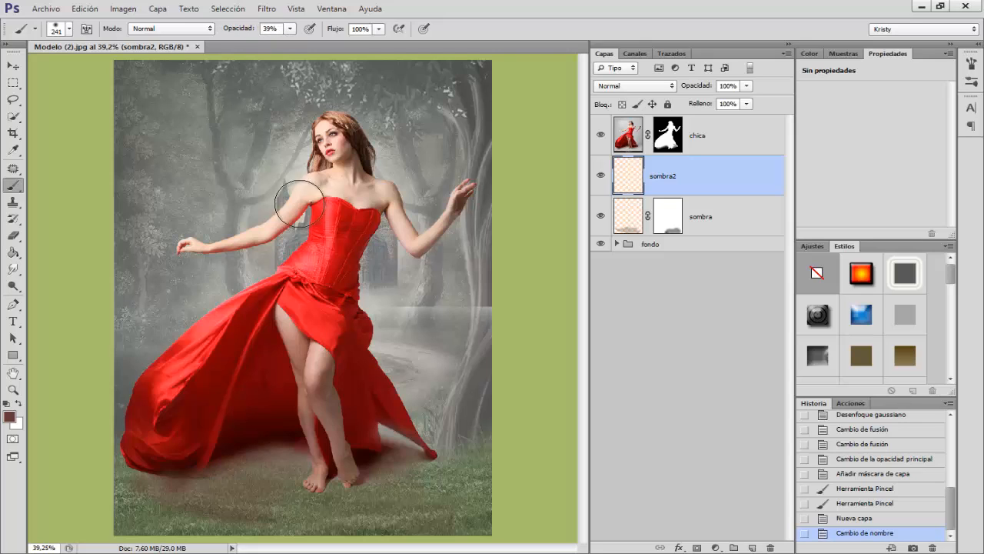
Step: Paint a shadow on sombra2 beneath the dress and feet with a 124 px brush and apply a 1.2 px Gaussian Blur
left_click_drag(256, 274, 234, 273)
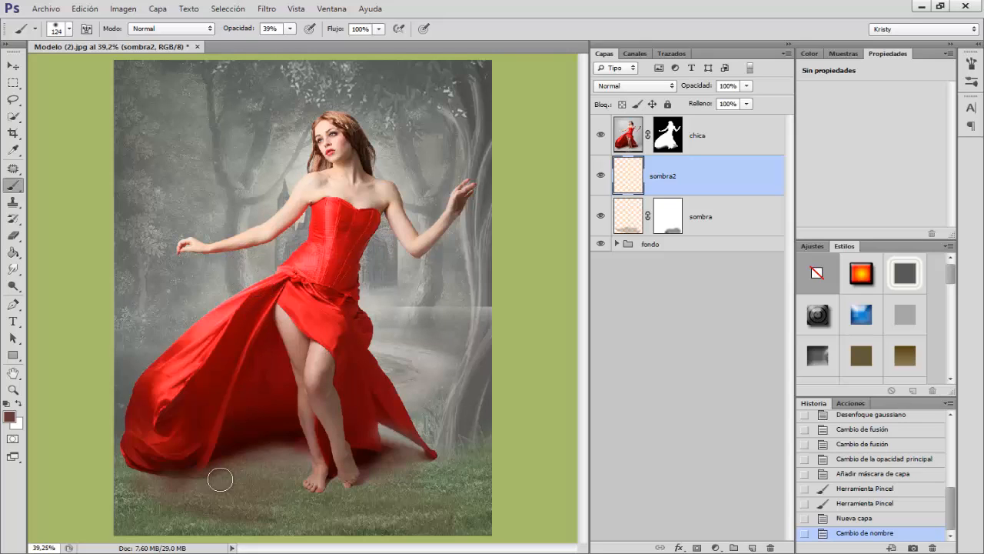
mouse_move(215, 479)
left_mouse_down()
mouse_move(304, 463)
mouse_move(271, 479)
mouse_move(343, 490)
mouse_move(369, 474)
mouse_move(359, 490)
mouse_move(418, 462)
mouse_move(436, 441)
left_mouse_up()
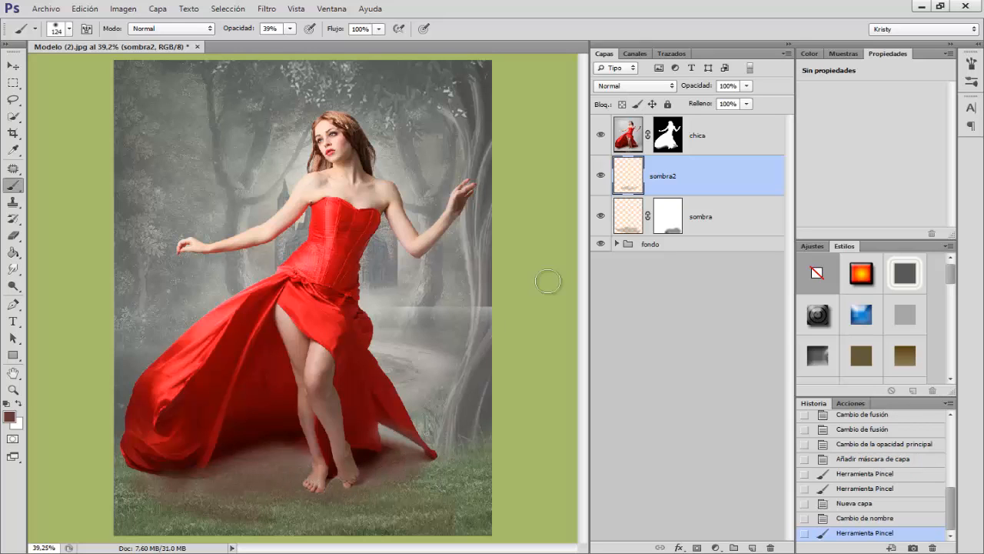
left_click(266, 9)
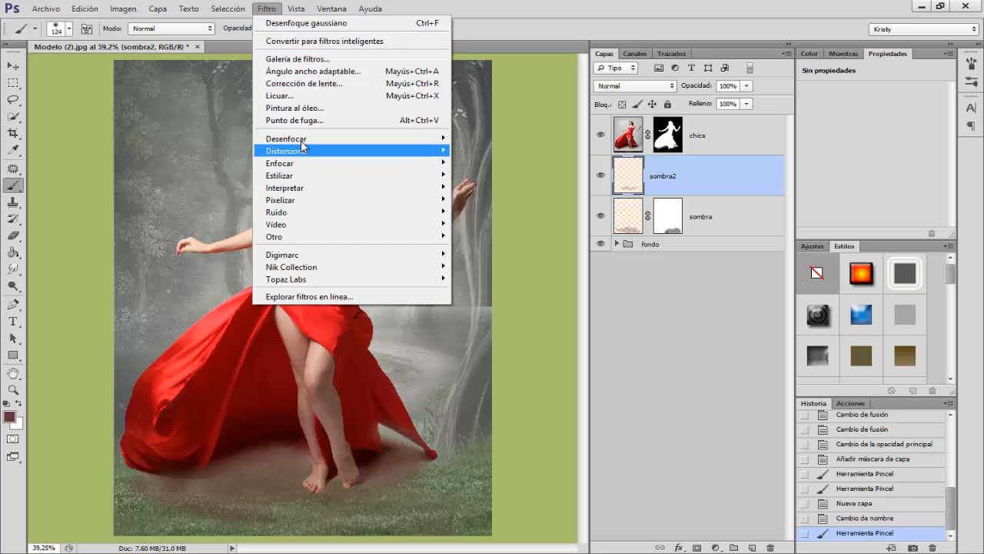
mouse_move(322, 143)
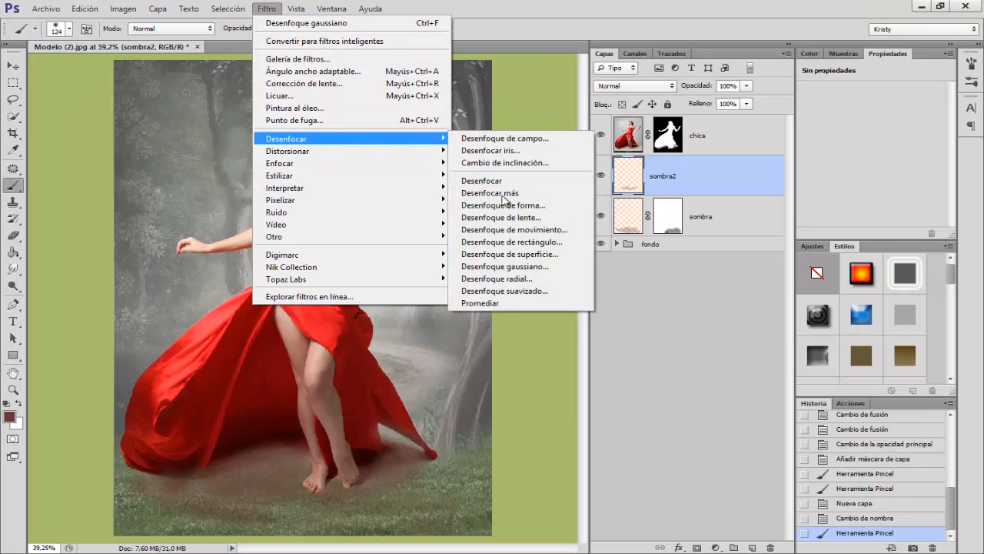
left_click(491, 266)
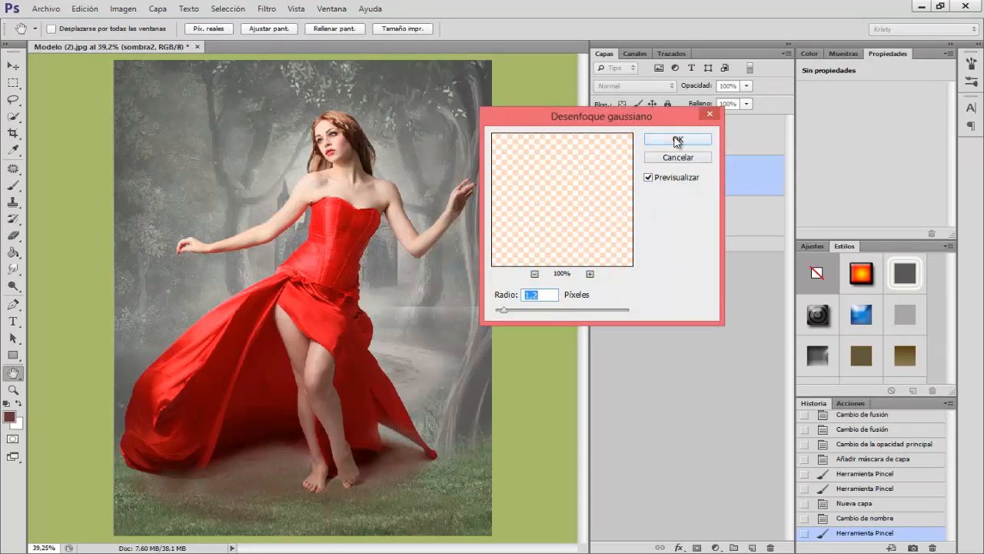
left_click(677, 141)
Step: Lower the sombra2 layer's opacity to 70%, keep its blend mode at Normal, and select the chica layer
left_click_drag(706, 86, 698, 87)
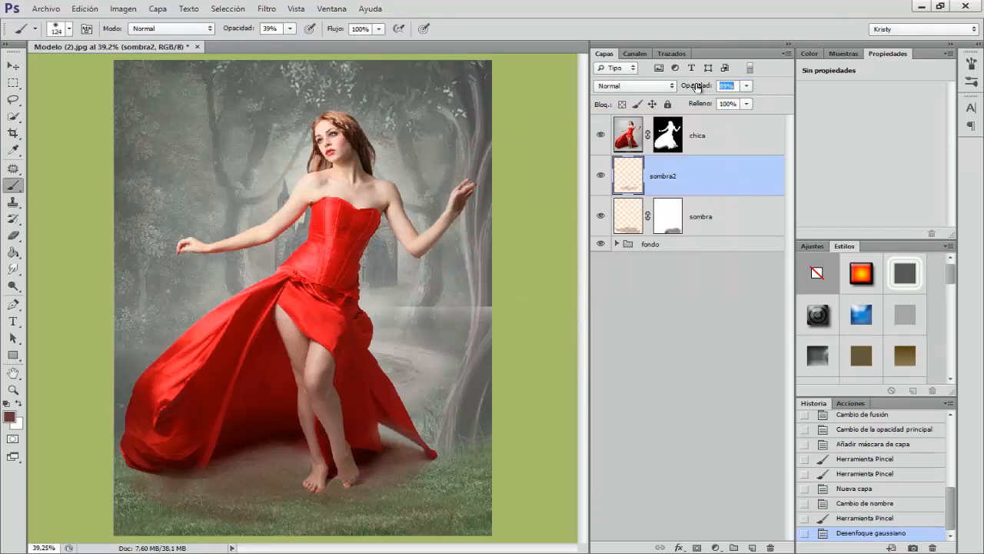
left_click(624, 86)
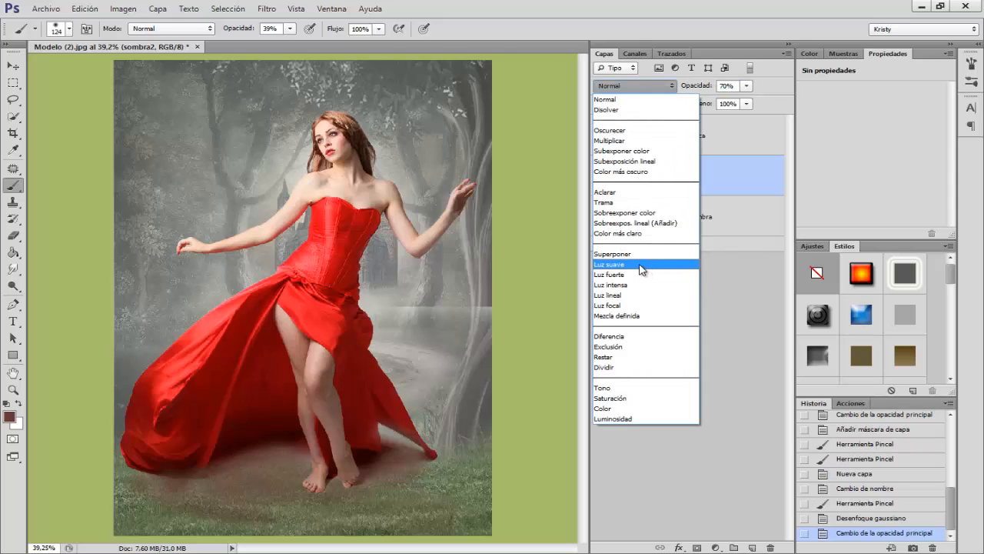
left_click(748, 306)
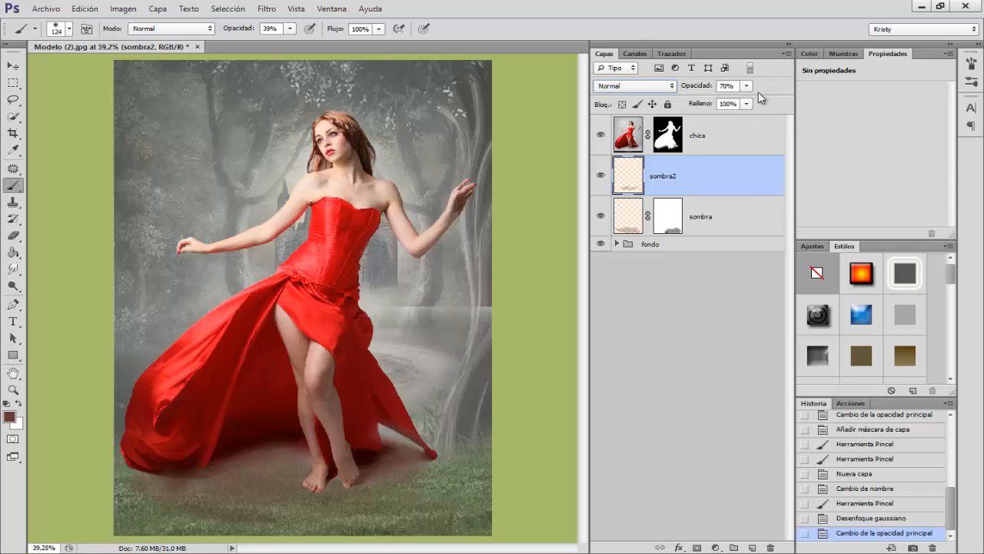
left_click(720, 143)
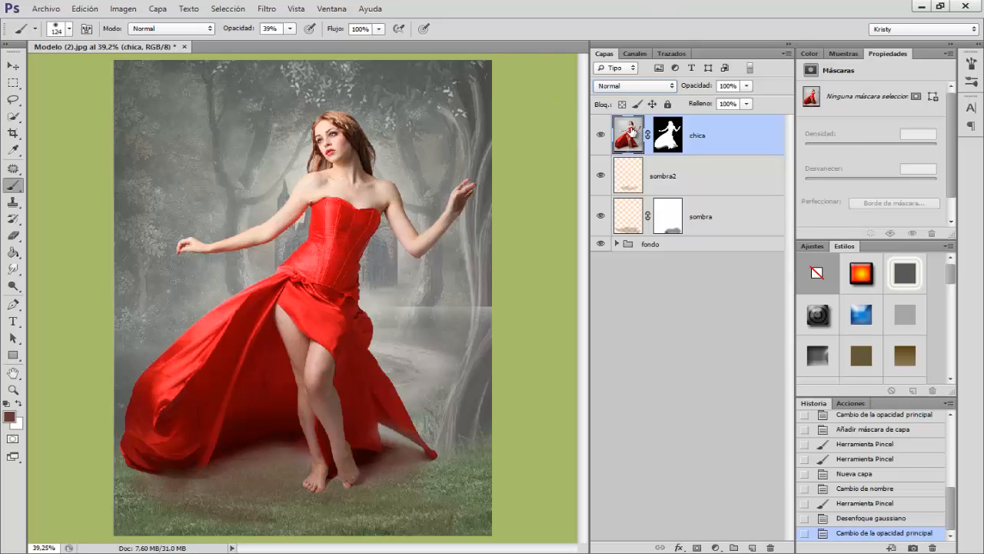
key("ctrl+u")
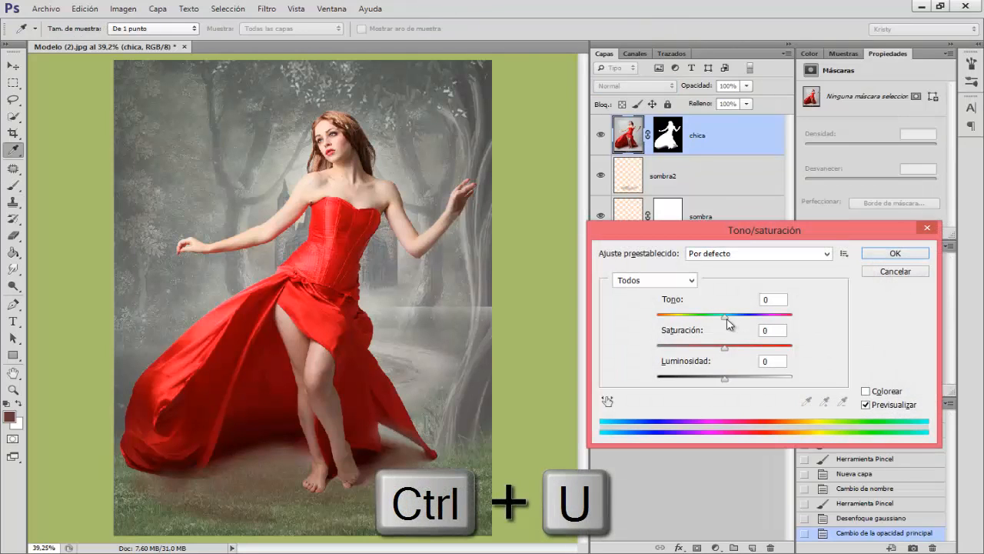
left_click_drag(726, 318, 723, 317)
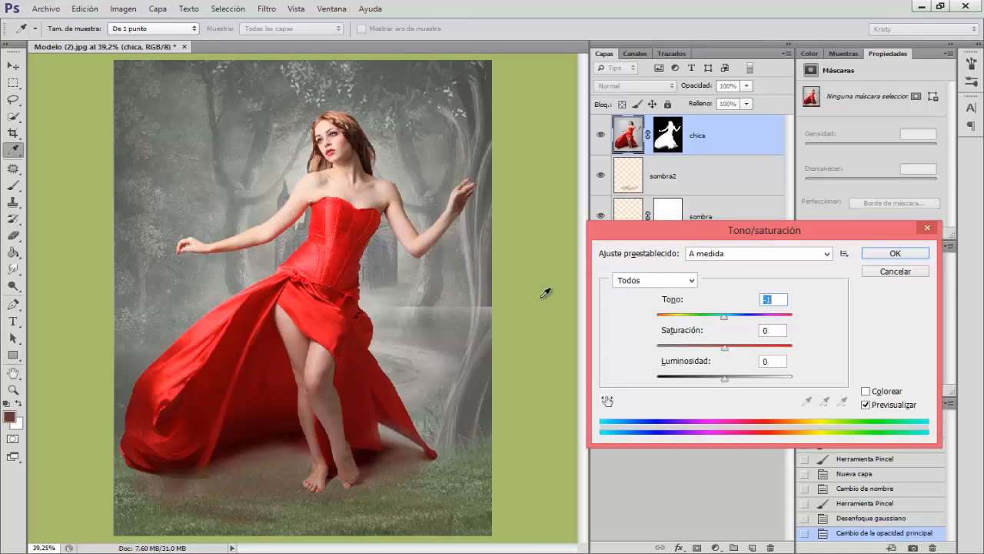
left_click_drag(727, 321, 723, 321)
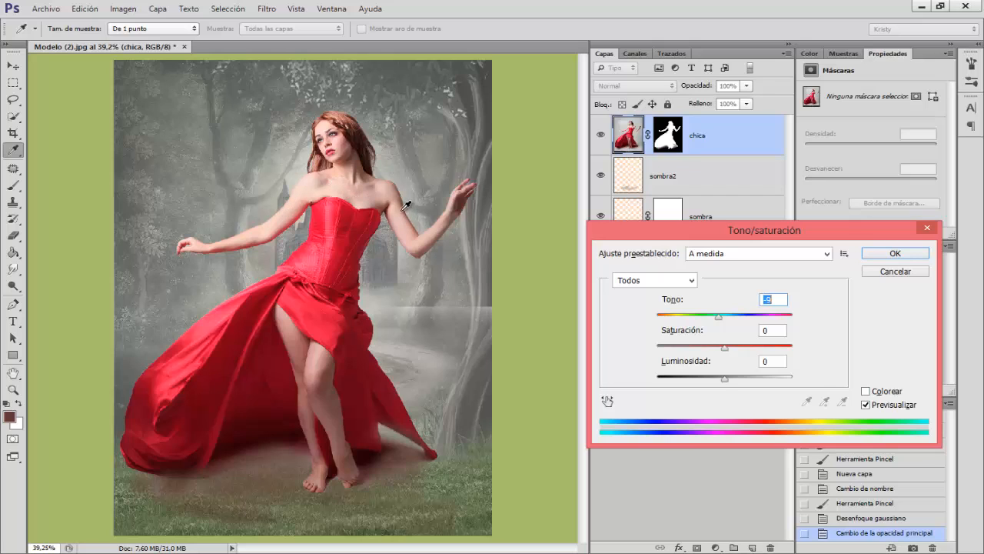
left_click(867, 406)
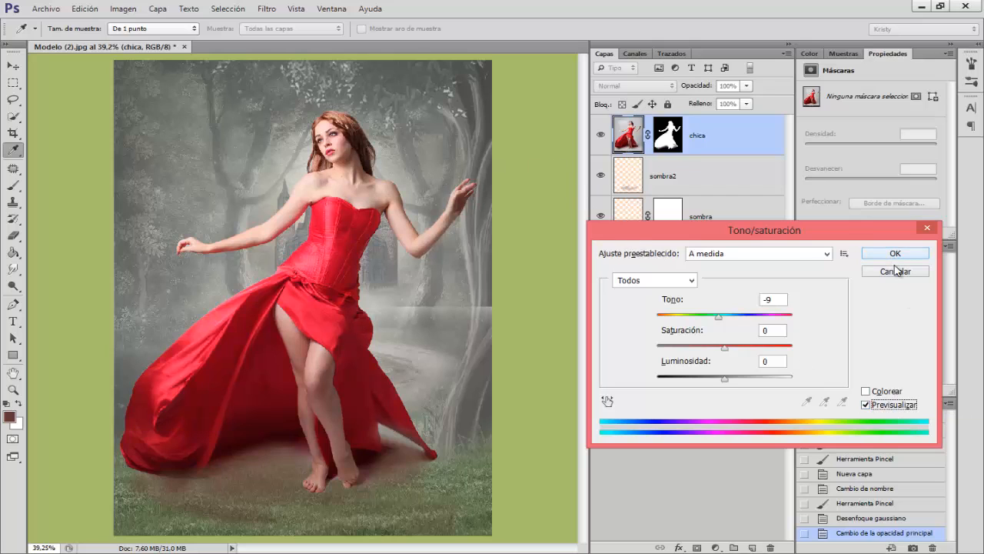
left_click_drag(719, 323, 668, 323)
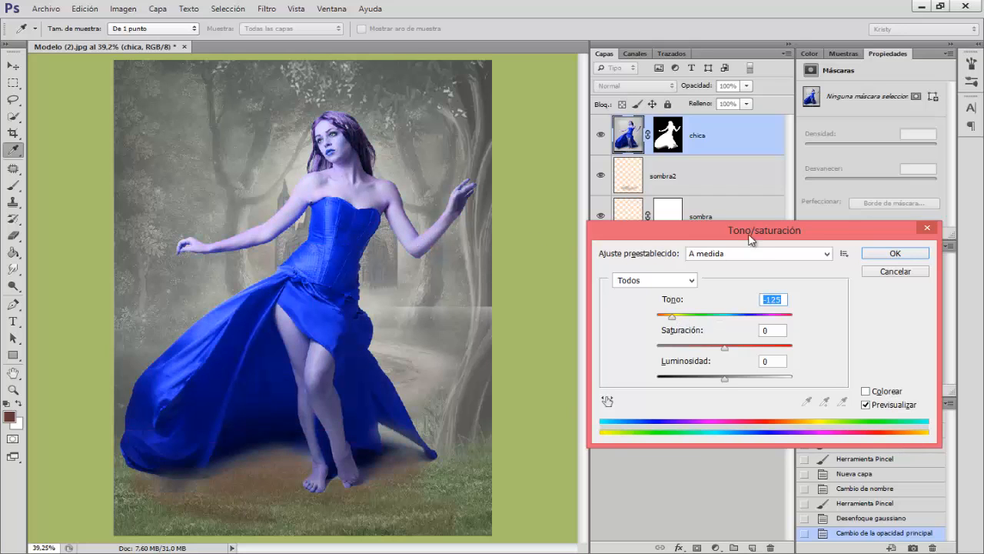
left_click(884, 273)
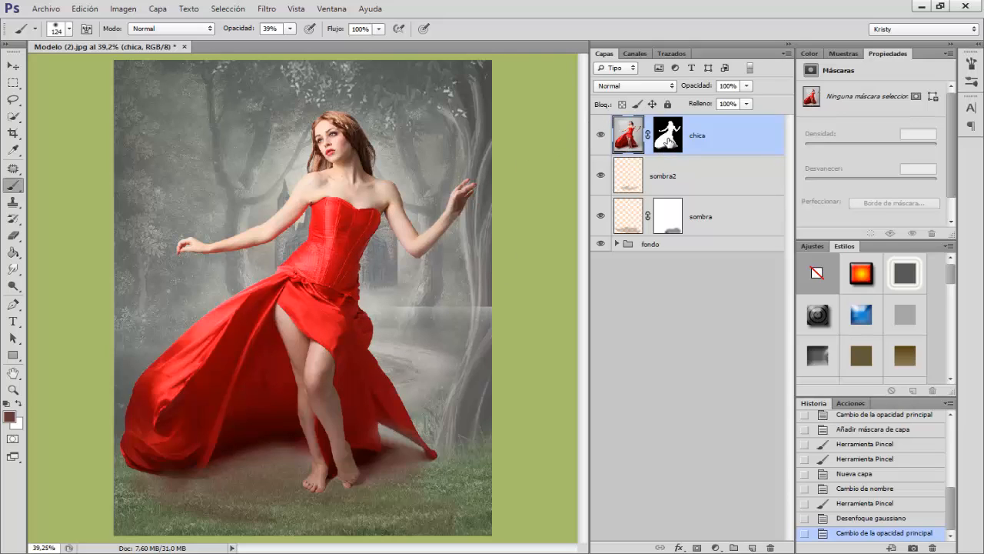
Step: Load the chica layer's mask as a selection and create a solid colour fill layer from it with colour #409aad
left_click(671, 140, "ctrl")
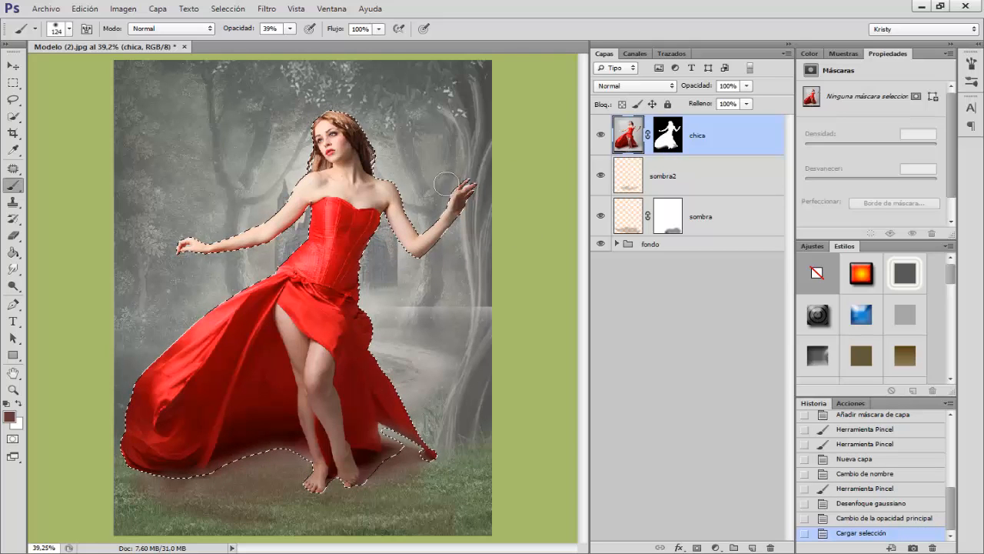
left_click(716, 547)
left_click(762, 266)
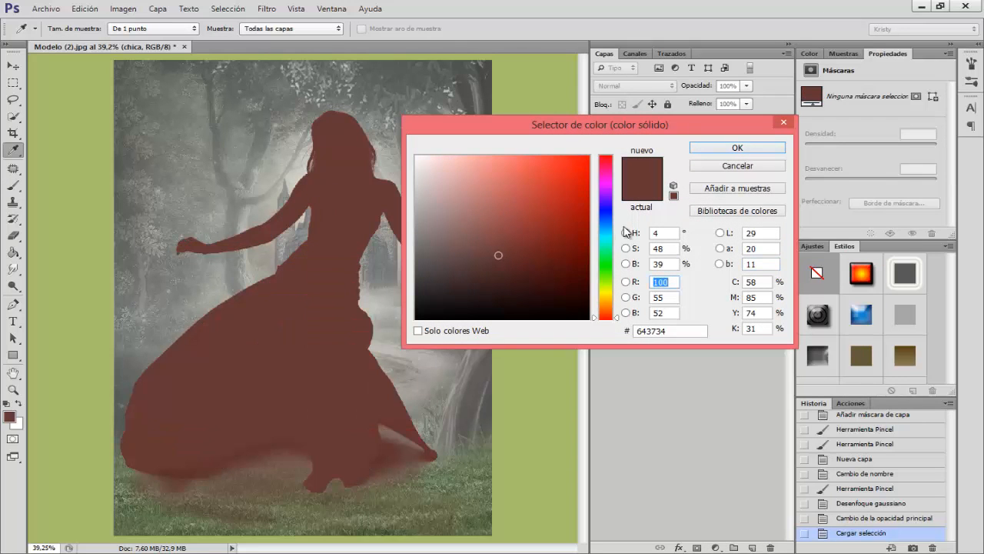
left_click(607, 226)
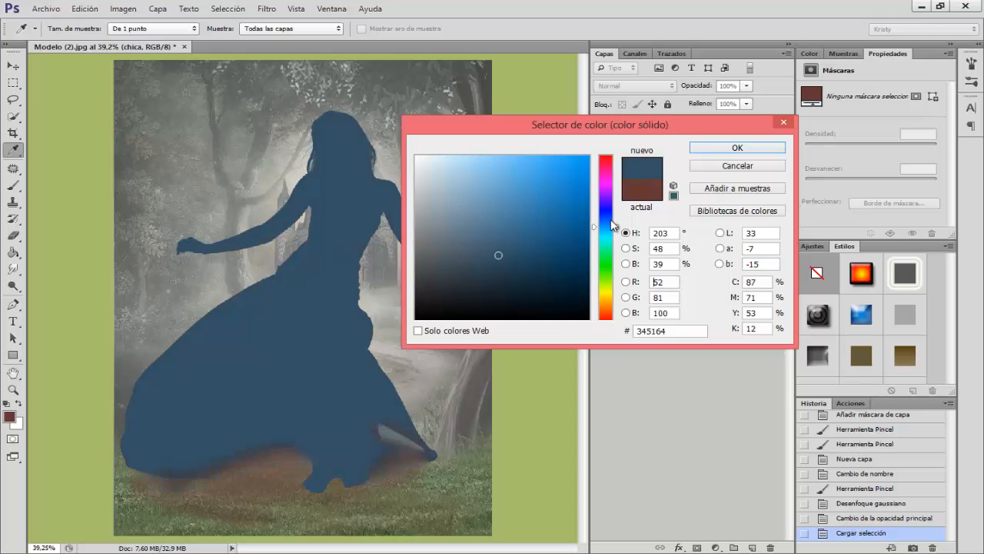
left_click(612, 220)
left_click(603, 233)
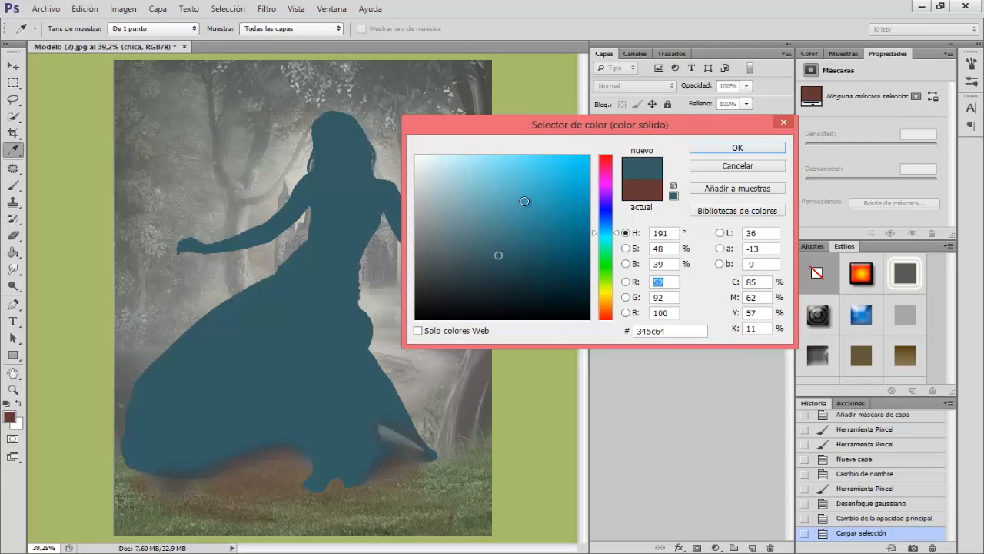
left_click(524, 208)
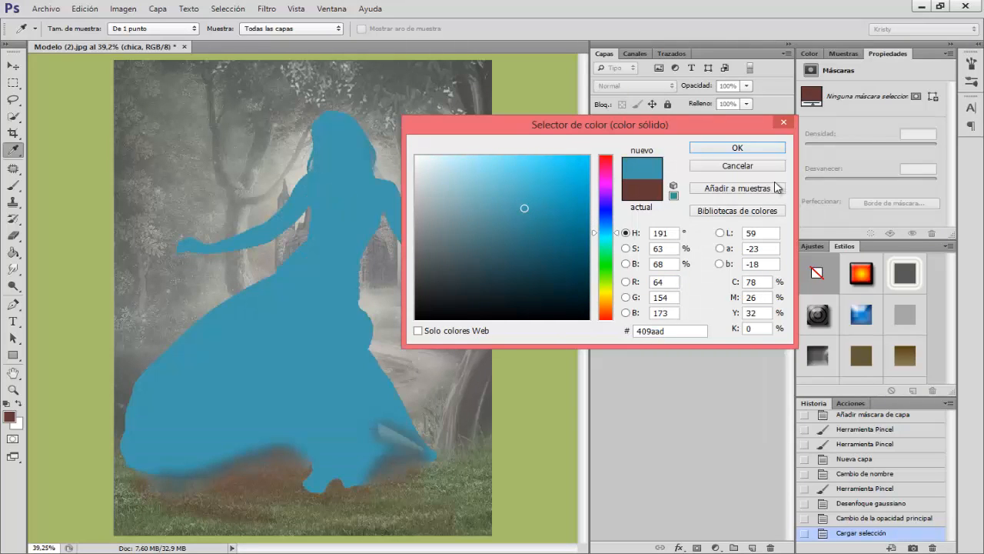
left_click(736, 147)
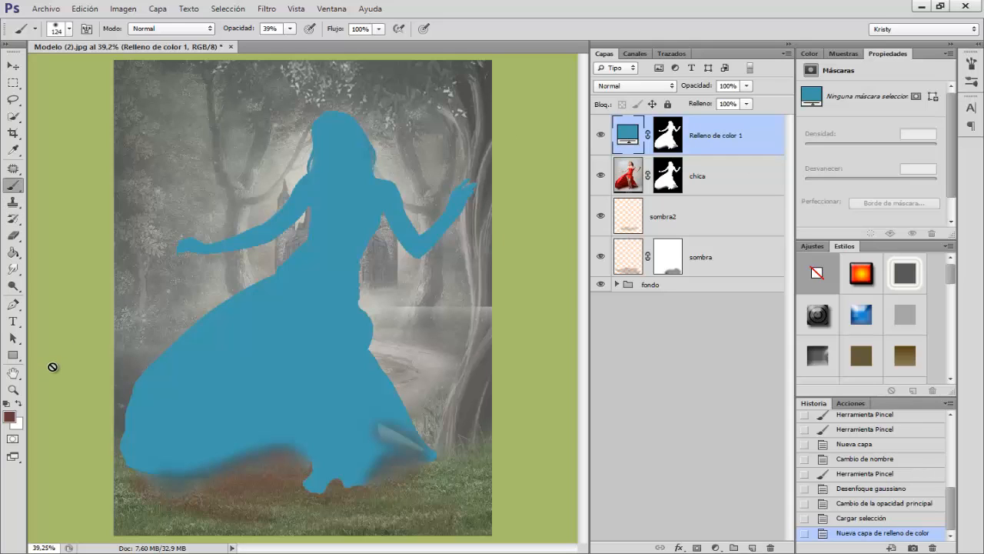
Step: Paint black on the fill layer's mask over the model's head, shoulders and raised arm with a 118 px brush at 100% opacity
key("d")
left_click_drag(294, 237, 312, 242)
left_click(667, 135)
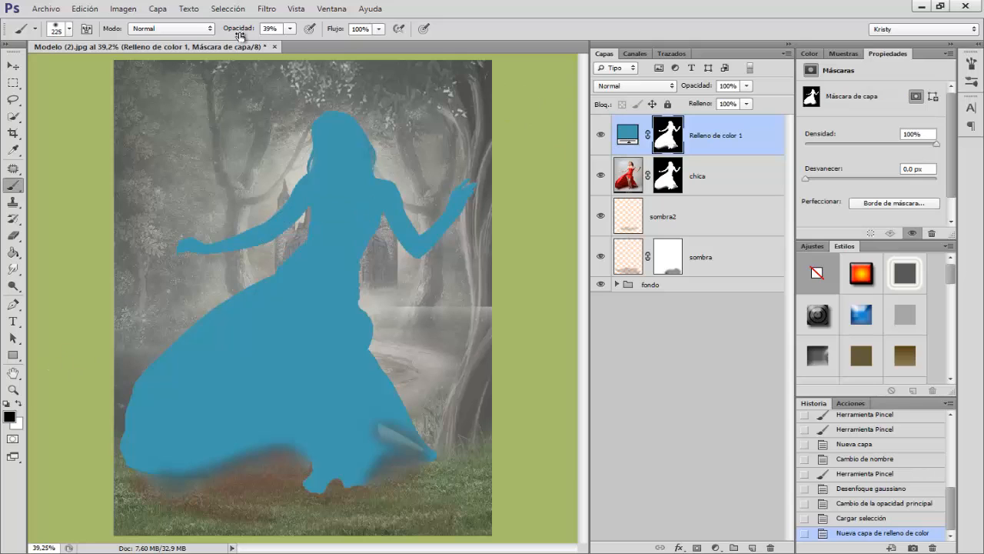
left_click_drag(243, 31, 296, 31)
left_click_drag(327, 163, 310, 163)
mouse_move(330, 124)
left_mouse_down()
mouse_move(303, 122)
mouse_move(318, 123)
mouse_move(338, 169)
mouse_move(380, 165)
mouse_move(344, 150)
mouse_move(357, 164)
mouse_move(318, 175)
mouse_move(274, 166)
mouse_move(376, 171)
mouse_move(419, 255)
mouse_move(395, 186)
mouse_move(416, 252)
mouse_move(481, 185)
mouse_move(453, 227)
mouse_move(472, 176)
left_mouse_up()
left_click(473, 178)
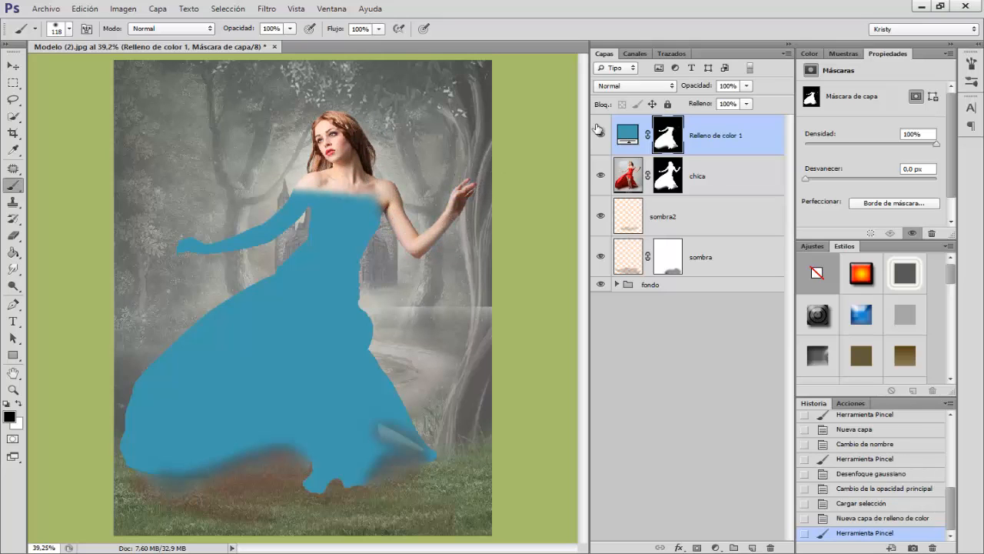
Step: Set the fill layer's blend mode to Color and paint black on its mask over the chest and the lowered arm
left_click(635, 85)
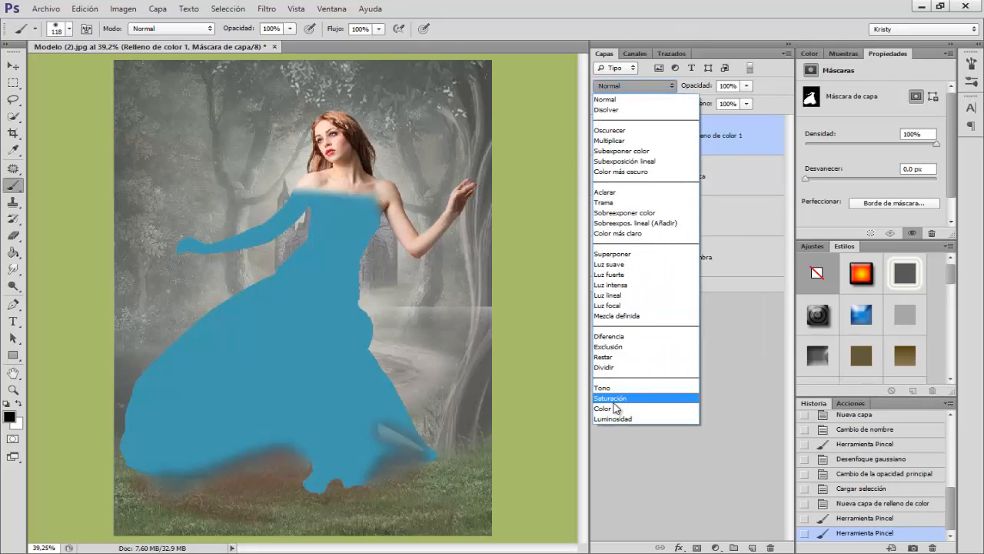
left_click(615, 400)
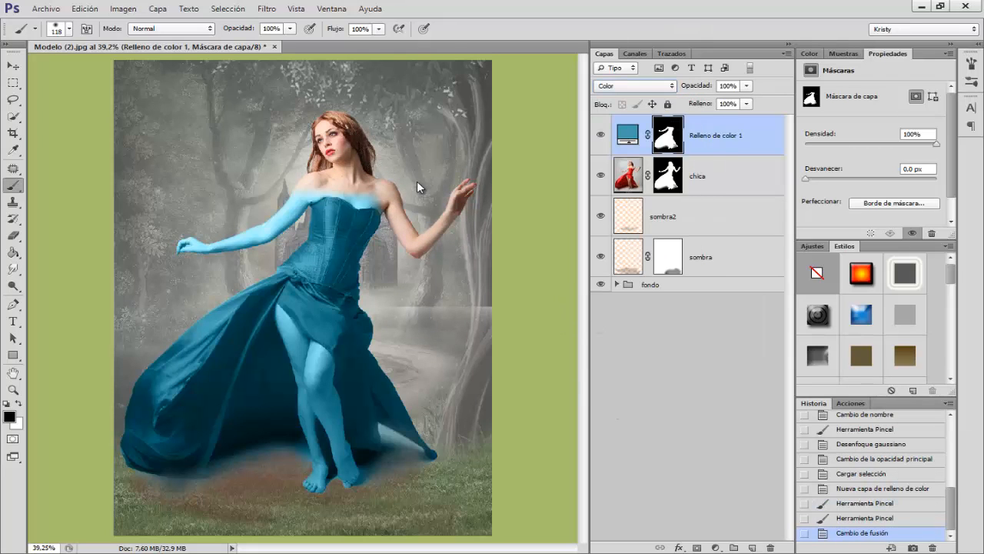
left_click_drag(419, 183, 412, 183)
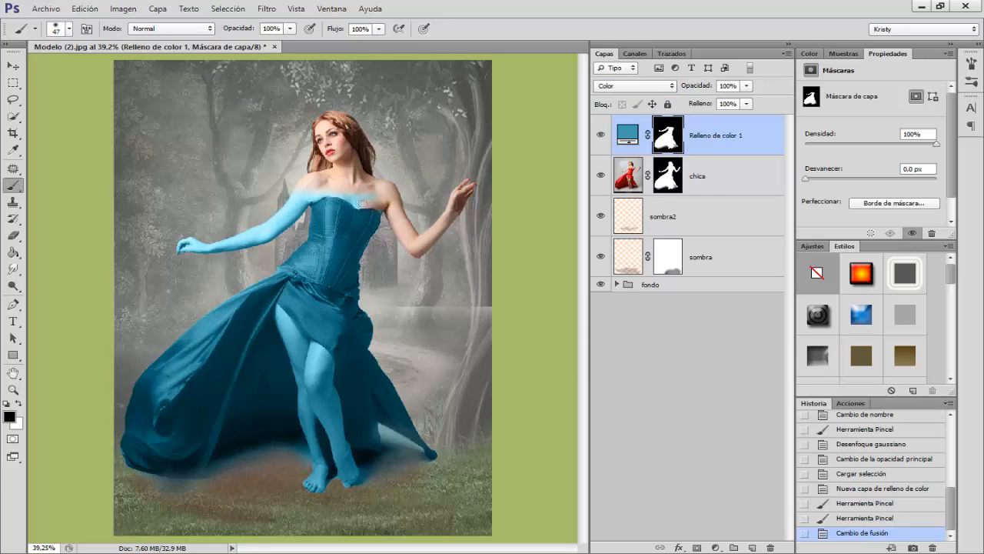
mouse_move(349, 195)
left_mouse_down()
mouse_move(324, 191)
mouse_move(258, 224)
left_mouse_up()
left_click_drag(258, 224, 267, 223)
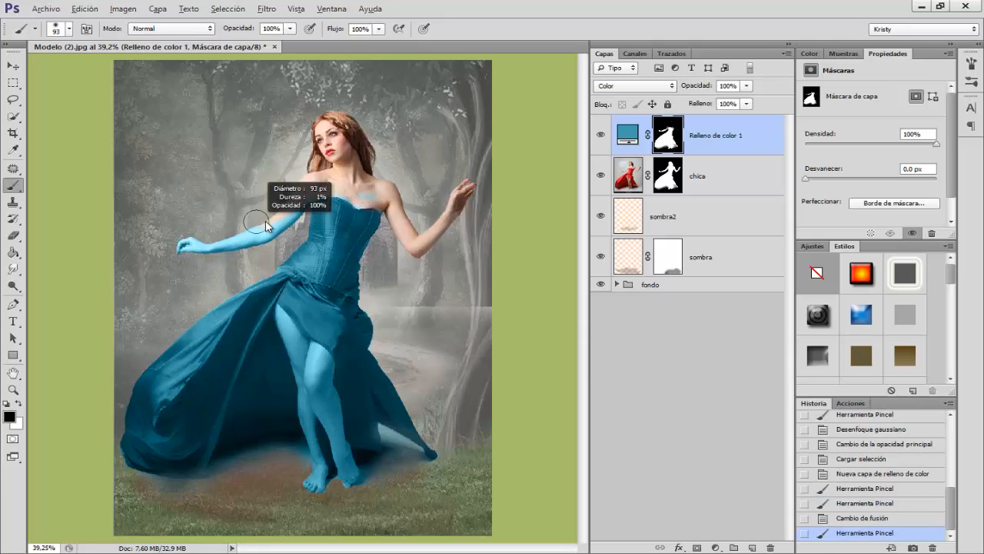
mouse_move(169, 242)
left_mouse_down()
mouse_move(242, 240)
mouse_move(282, 216)
mouse_move(250, 235)
mouse_move(308, 181)
mouse_move(301, 199)
mouse_move(320, 187)
mouse_move(383, 188)
left_mouse_up()
Step: Paint white on the fill layer's mask along the corset's neckline with a 73 px brush
key("x")
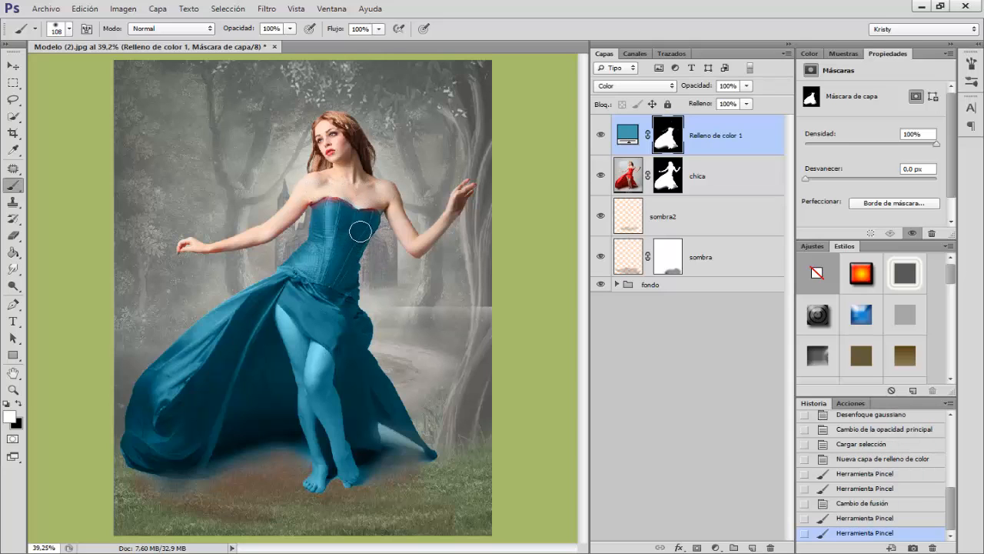
left_click_drag(359, 230, 353, 230)
left_click(327, 206)
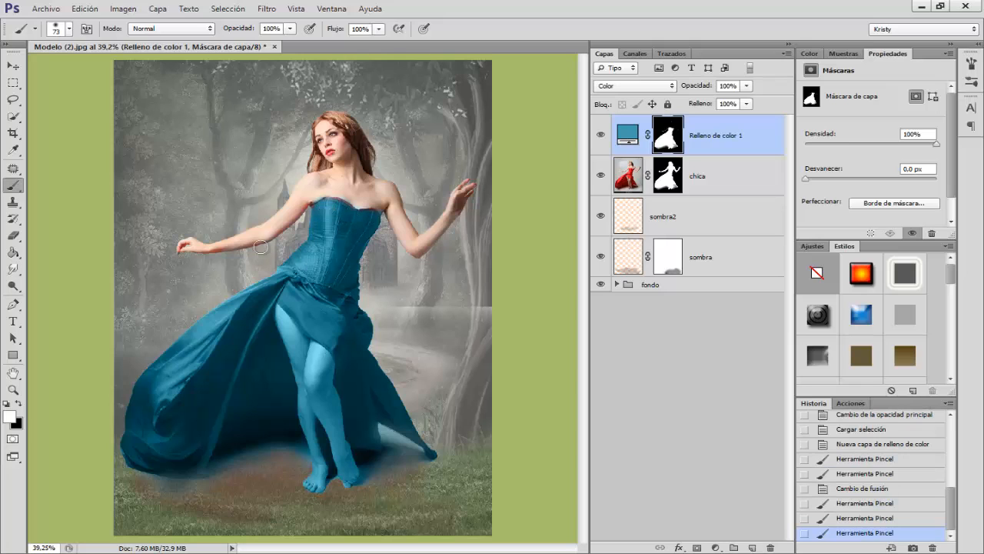
Step: Delete the solid colour fill layer above the chica layer
left_click(718, 142)
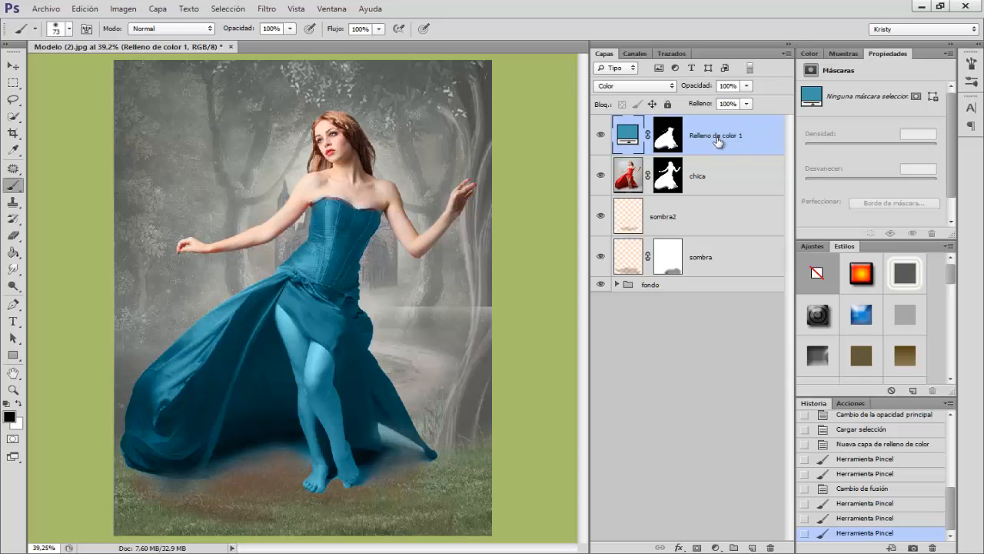
key("Delete")
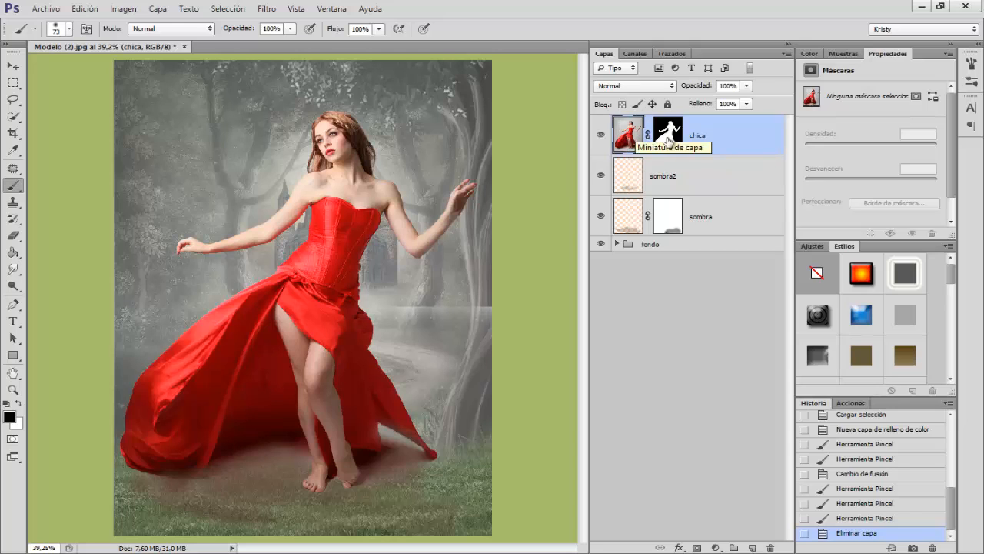
Step: Apply Hue/Saturation to the chica layer with hue -8 and saturation -46
key("ctrl+u")
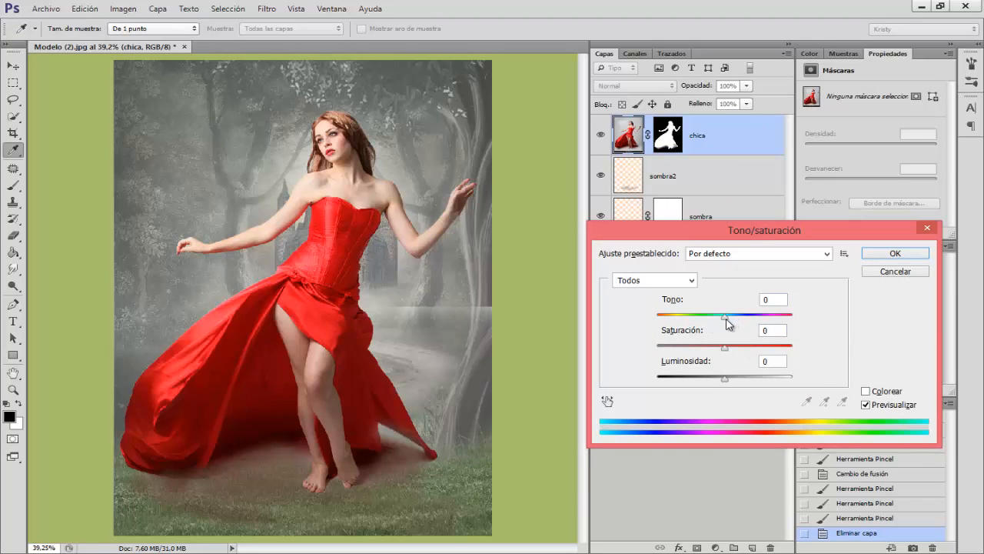
left_click_drag(726, 318, 726, 318)
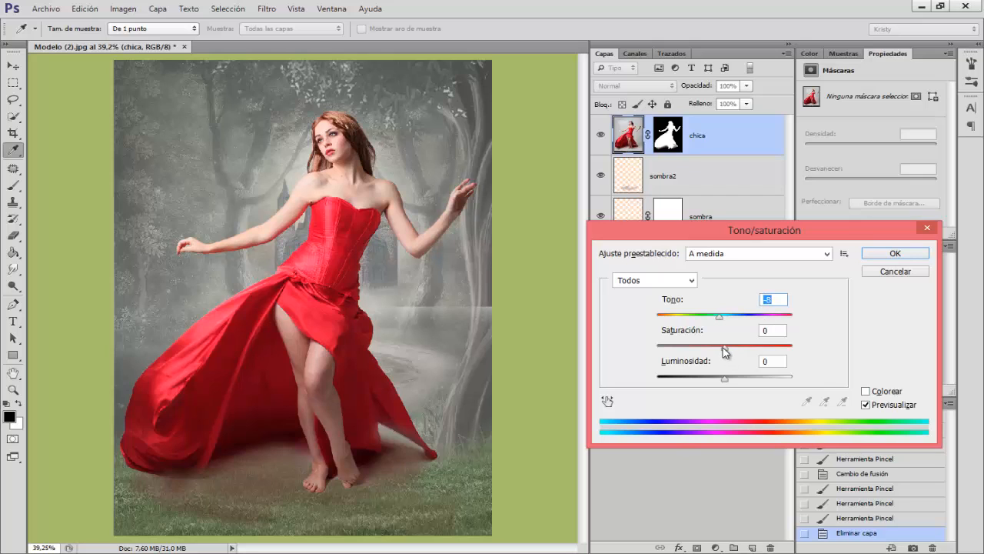
left_click_drag(725, 352, 693, 352)
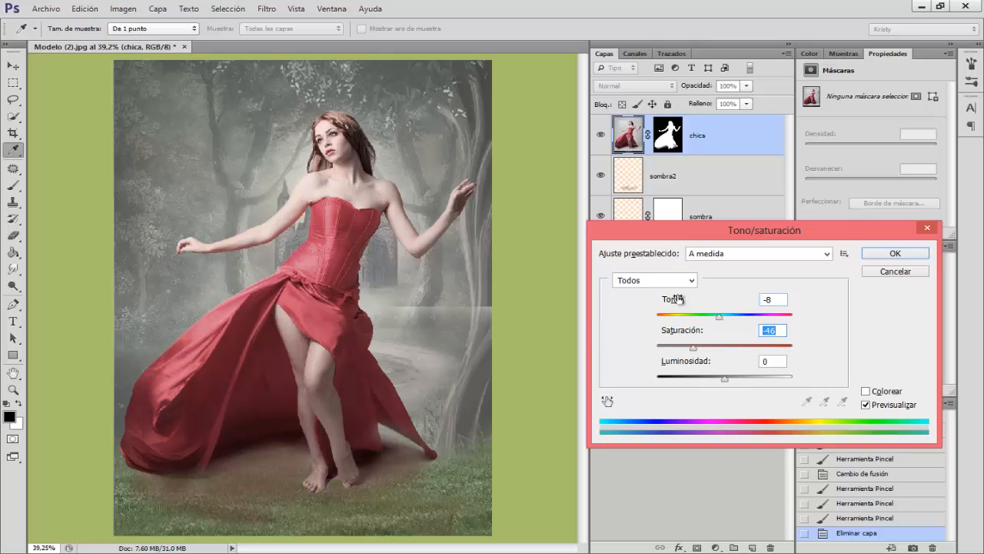
left_click(893, 253)
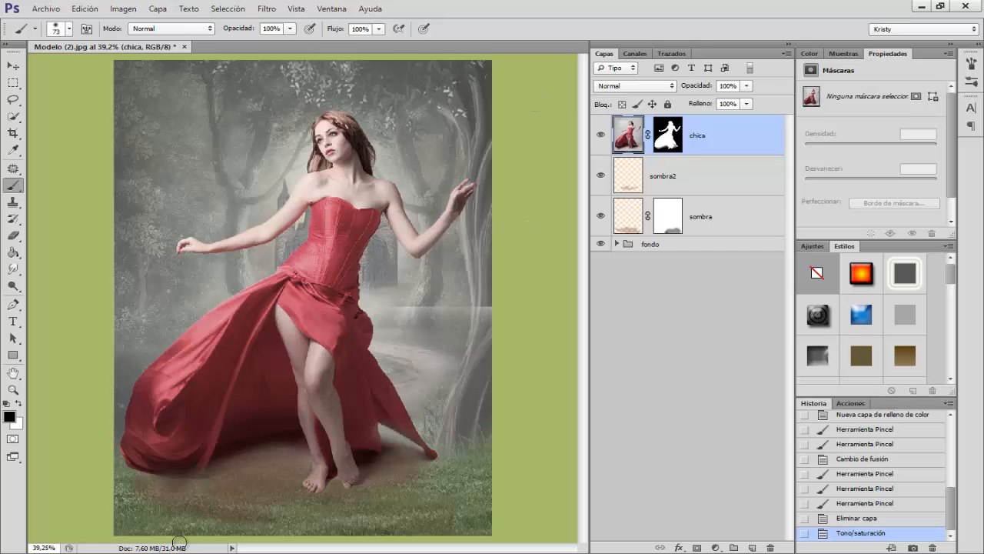
Step: Switch to the Materiales Rosas folder and examine Rosas.jpg as the reference for the rose-covered dress
left_click(159, 552)
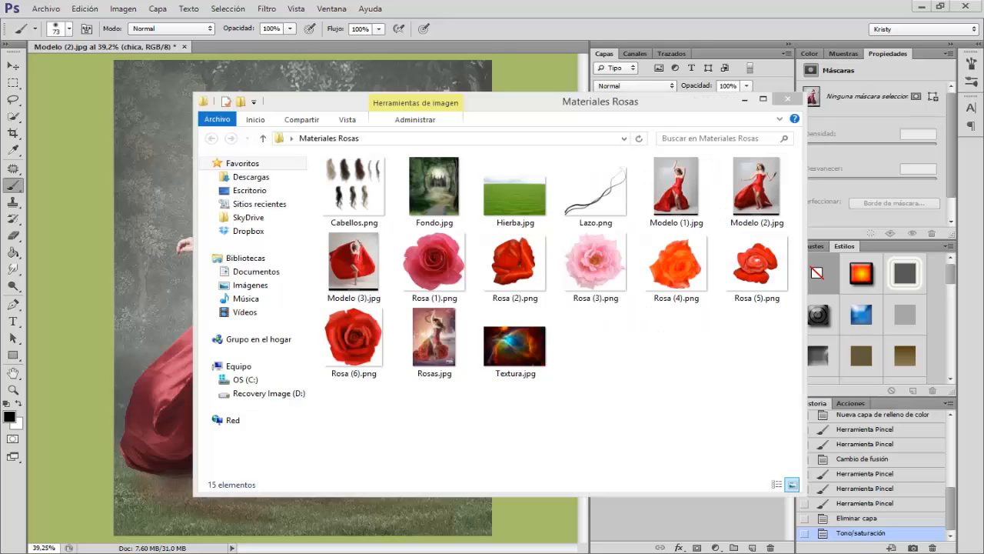
left_click(442, 350)
double_click(441, 350)
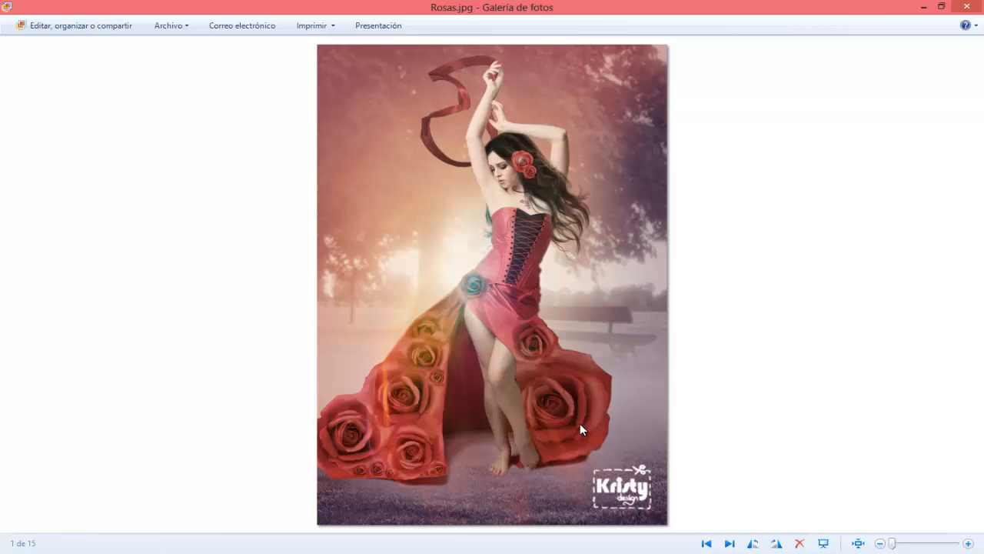
left_click(967, 6)
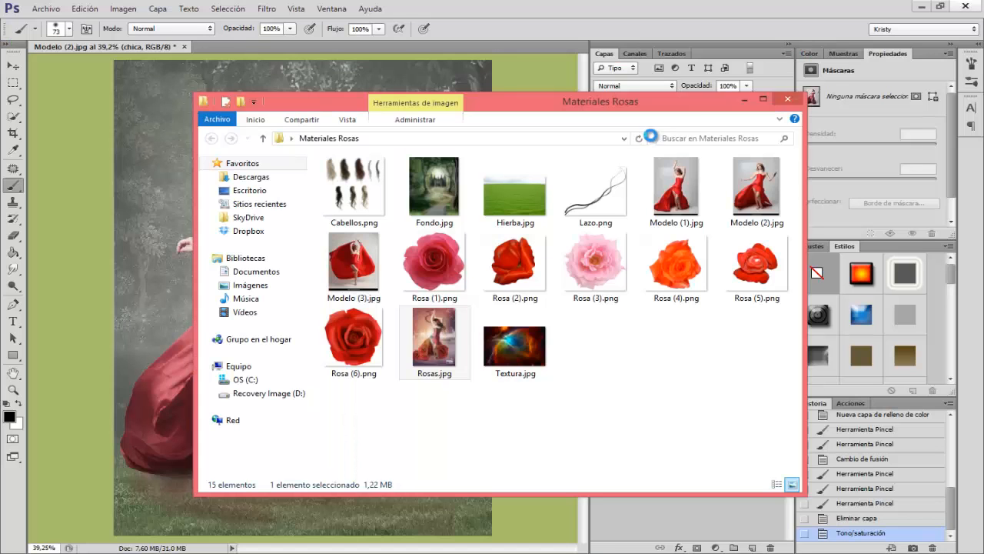
left_click(742, 97)
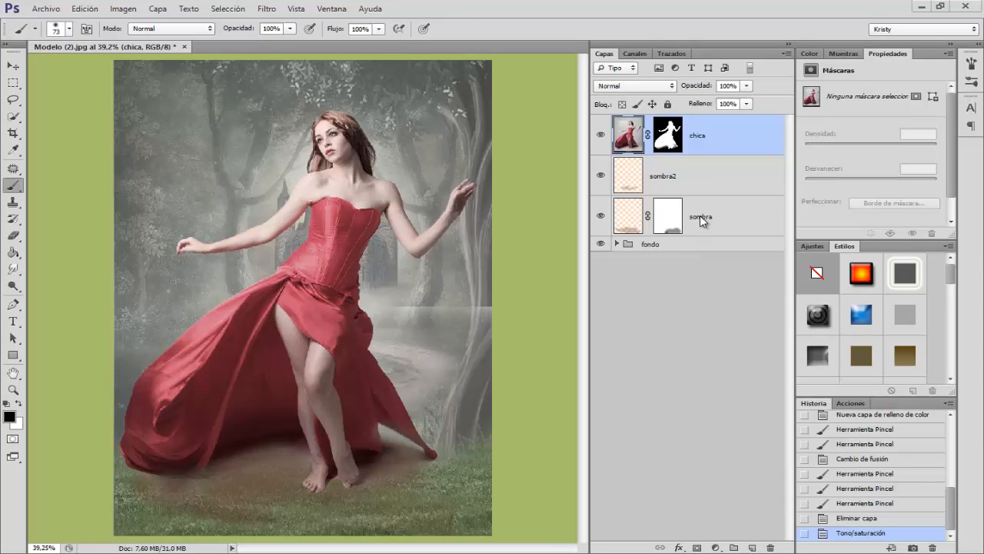
Step: Place Rosa (6).png in the composition and position it over the outer end of the skirt's train
left_click(45, 8)
left_click(69, 218)
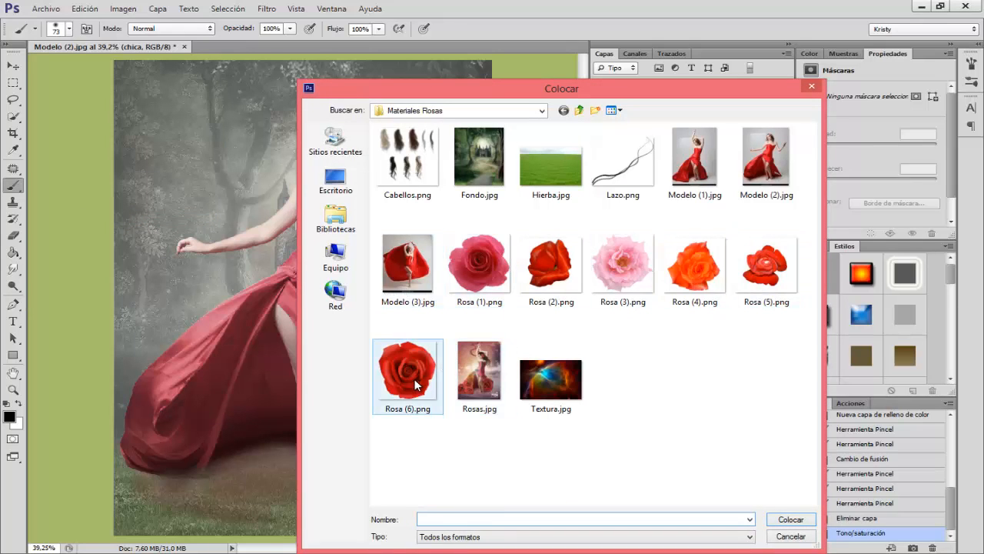
left_click(411, 381)
left_click(789, 526)
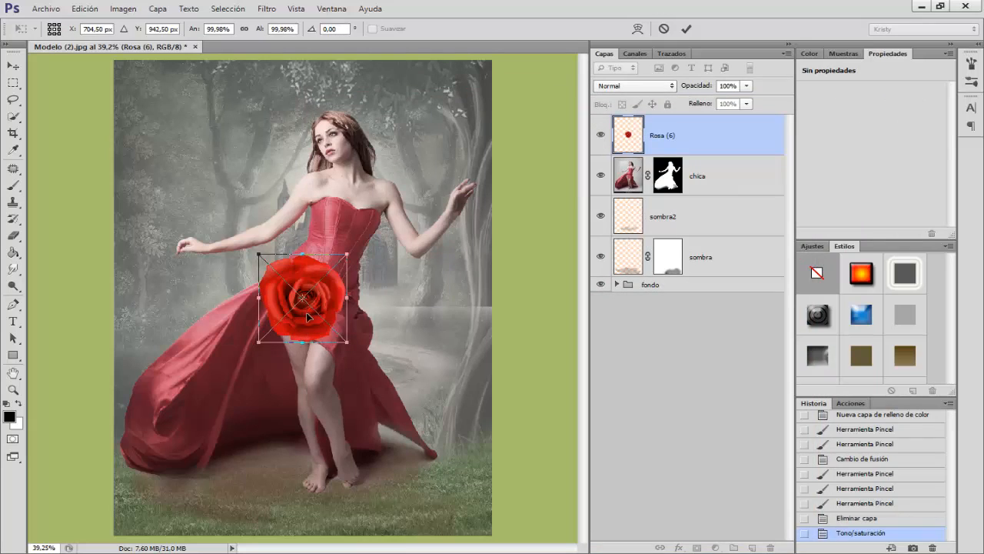
left_click_drag(307, 319, 191, 427)
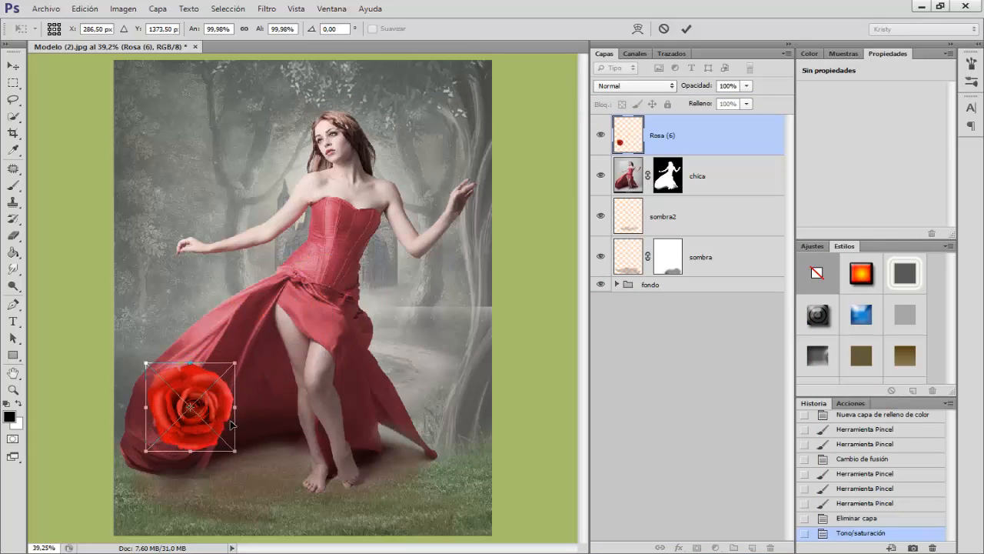
left_click_drag(204, 441, 164, 459)
Step: Scale the placed rose to about 128%, rotate it about 8.3° and nudge it over the end of the train
right_click(164, 458)
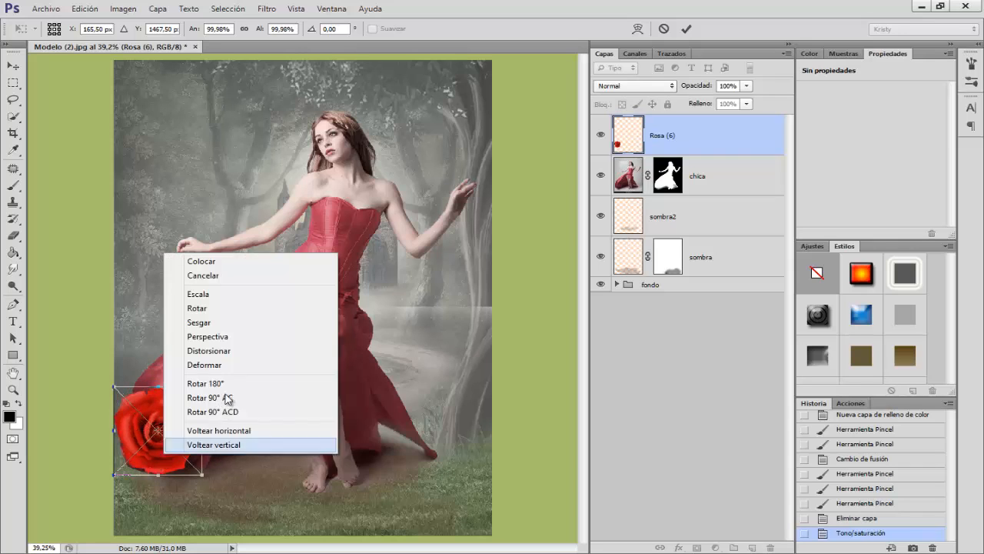
left_click(199, 294)
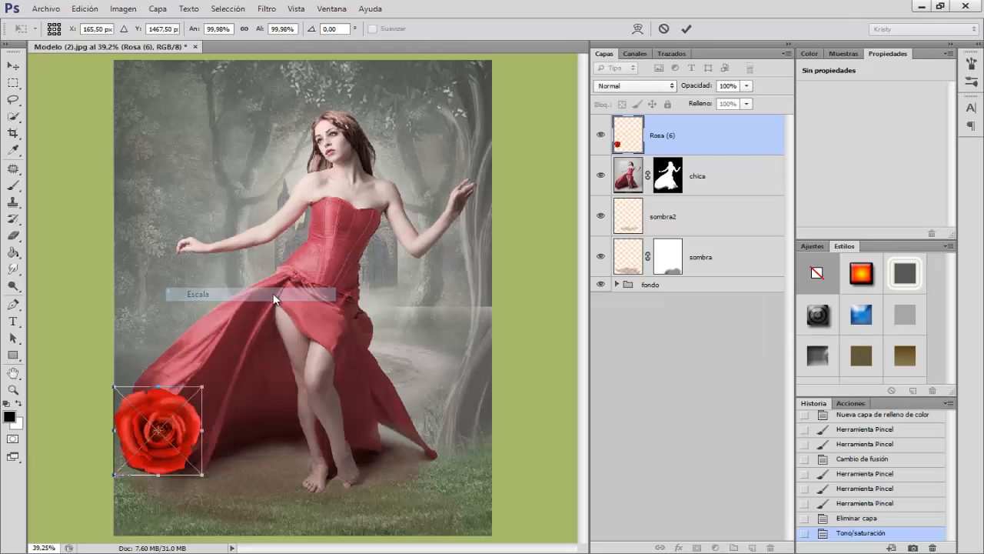
left_click_drag(206, 383, 232, 366)
right_click(155, 427)
left_click(201, 275)
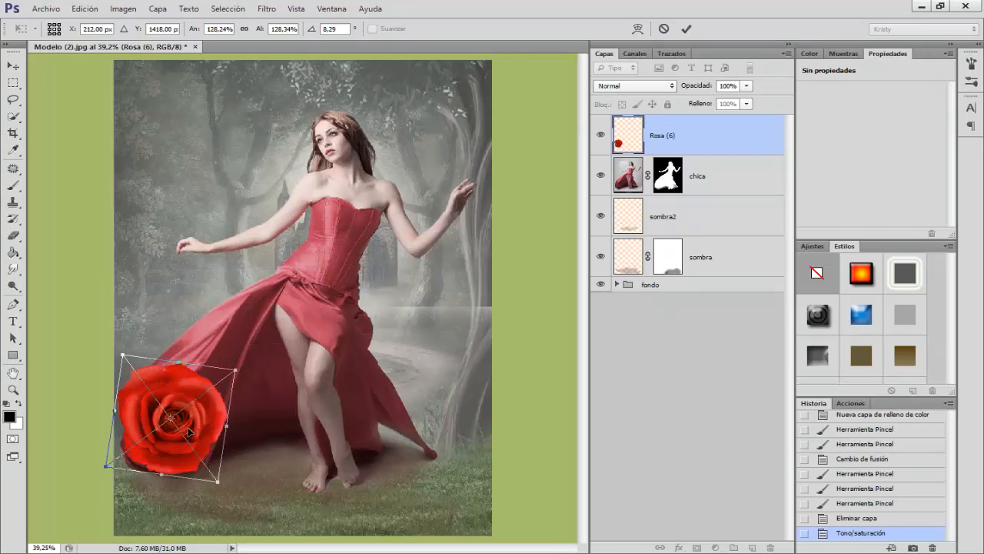
left_click_drag(172, 437, 166, 446)
key("Up")
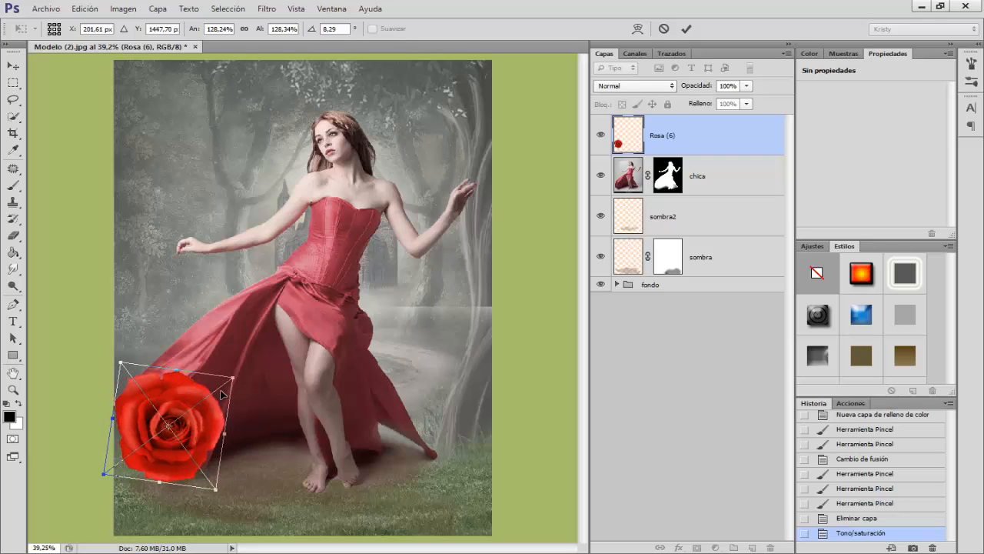
key("Right")
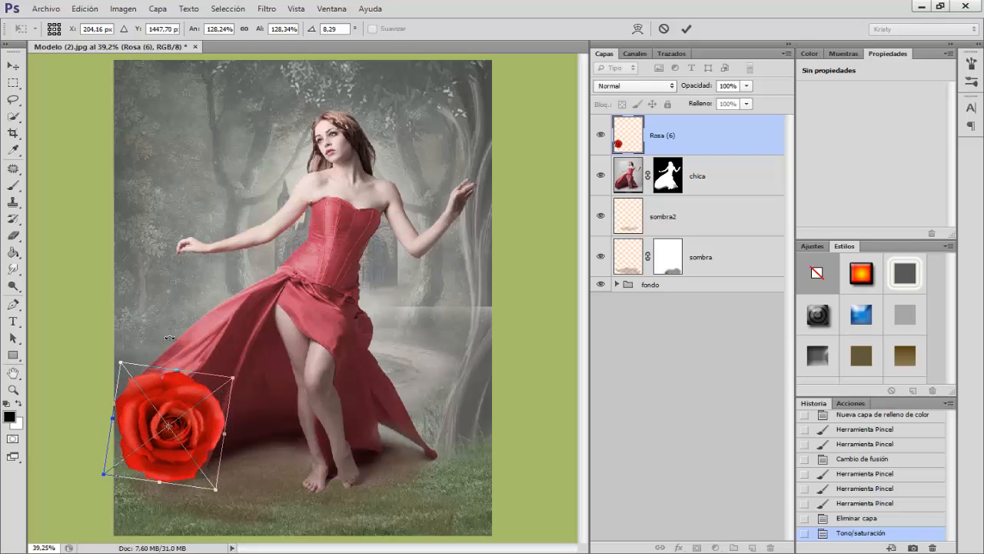
Step: Warp the rose slightly inward at its outer and lower petals to fit the train, and commit the placement
right_click(195, 424)
left_click(231, 333)
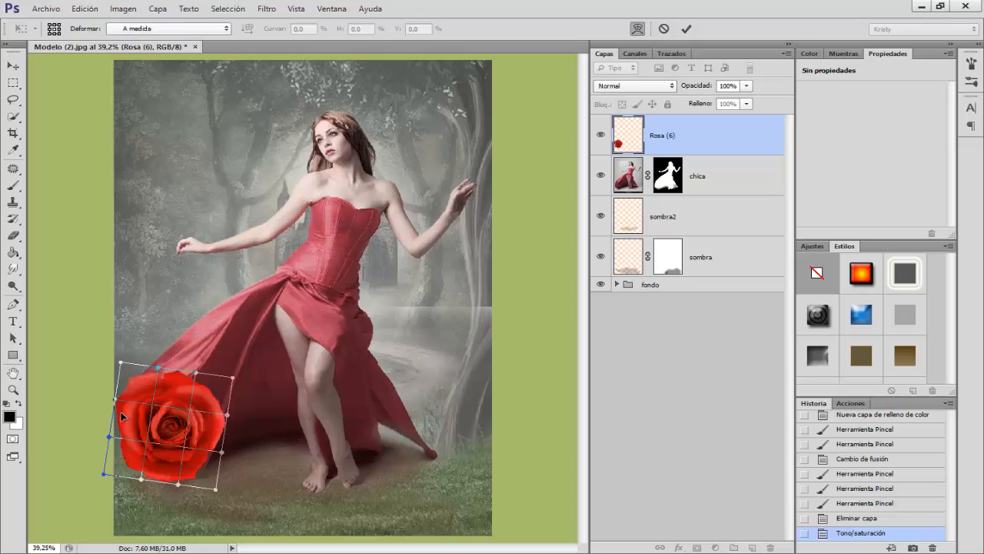
left_click_drag(122, 416, 128, 413)
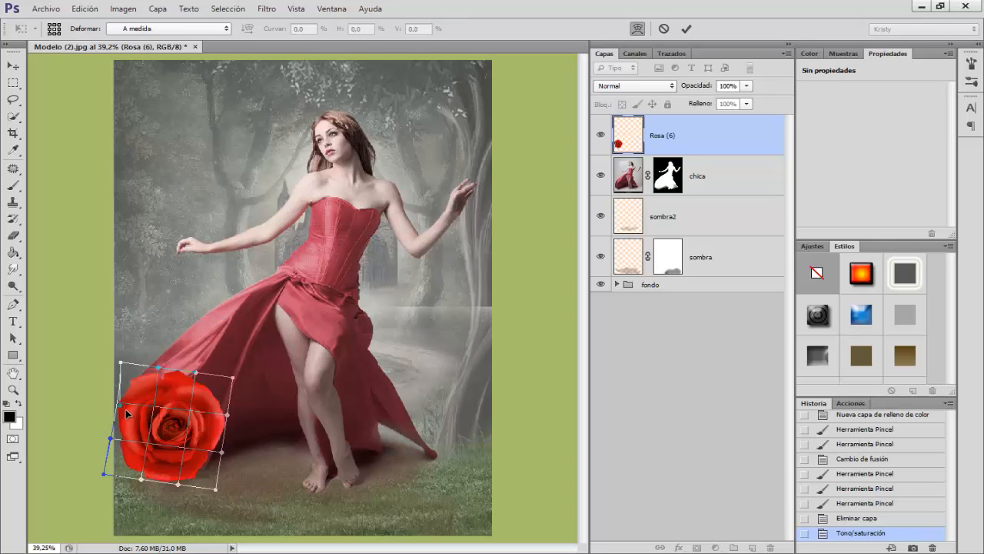
left_click_drag(183, 460, 185, 454)
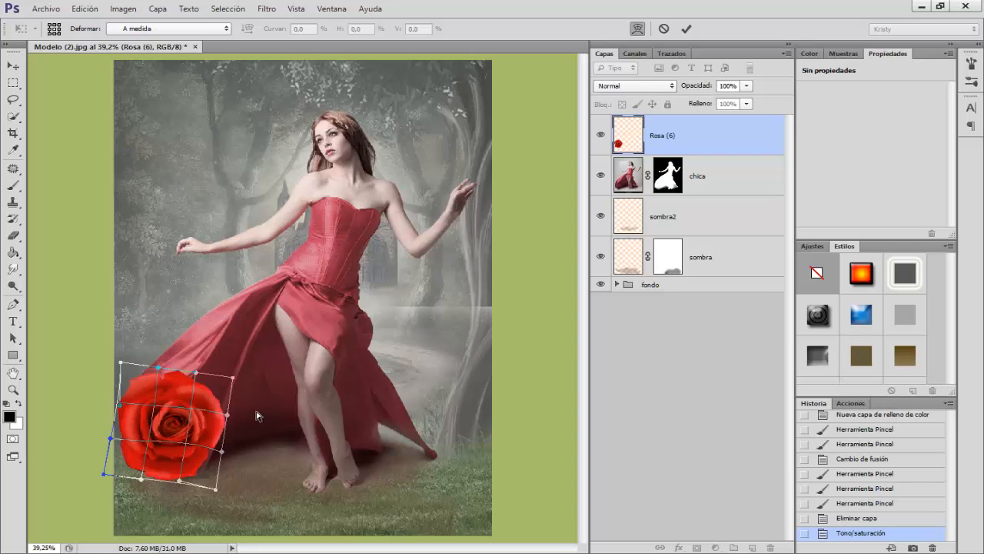
key("Return")
Step: Rasterize the Rosa (6) layer and apply Hue/Saturation with hue -8 and saturation -49
key("b")
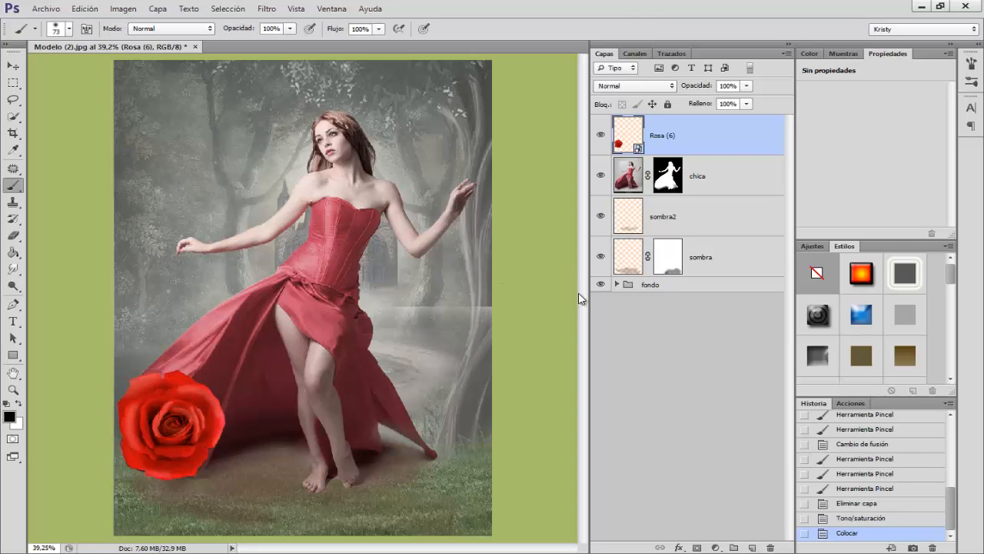
right_click(698, 139)
left_click(738, 239)
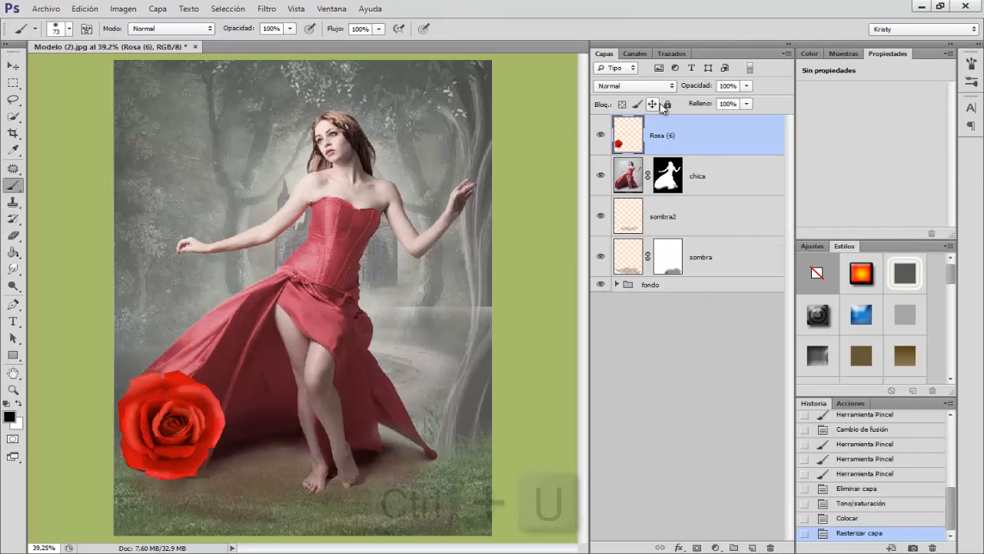
key("ctrl+u")
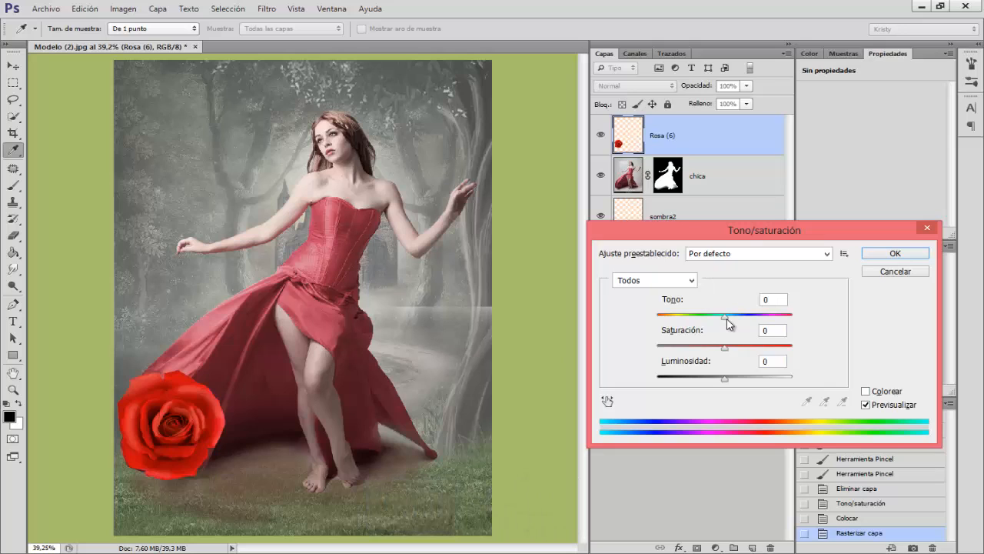
left_click_drag(726, 317, 694, 357)
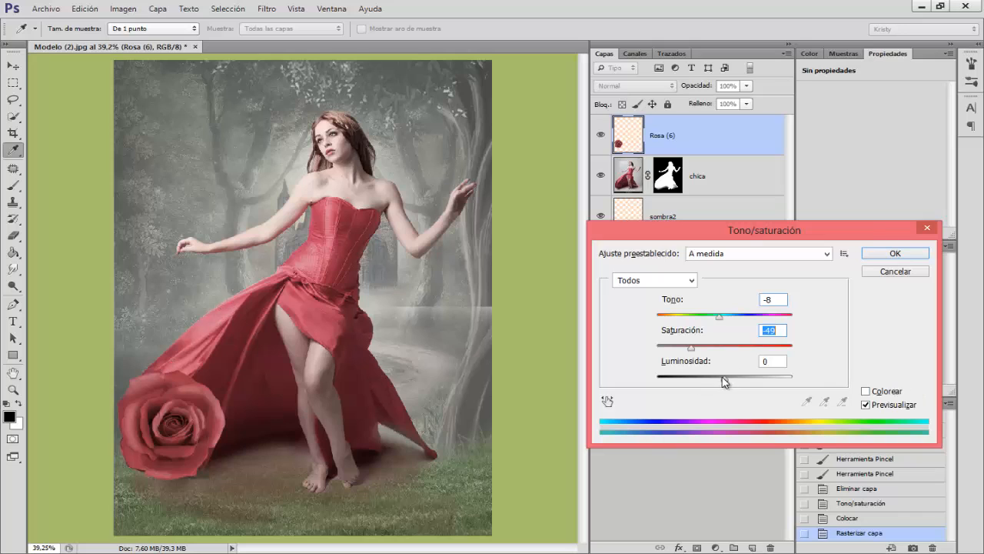
left_click_drag(729, 382, 725, 382)
left_click(886, 255)
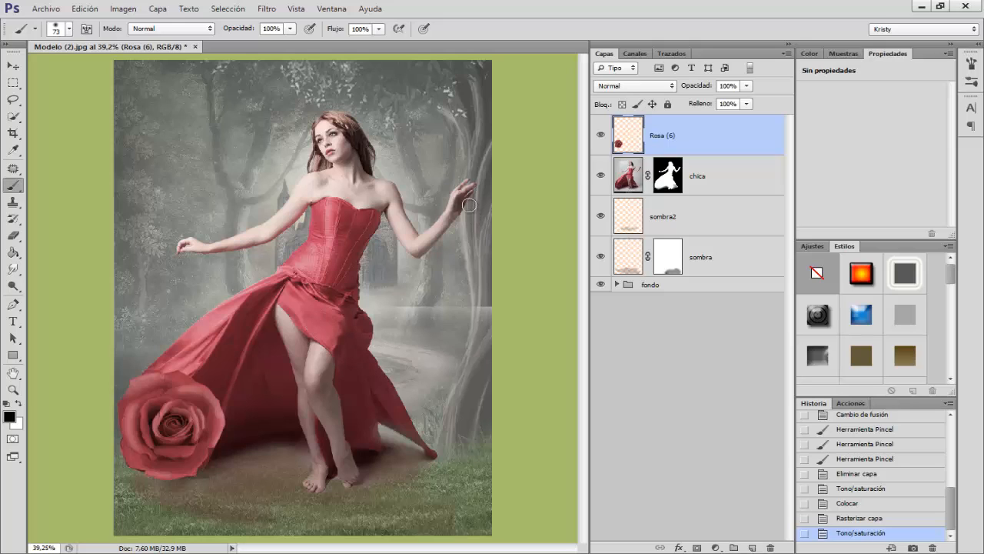
Step: Add a layer mask to Rosa (6) and paint black along the rose's upper edge and the side facing the skirt
left_click(697, 547)
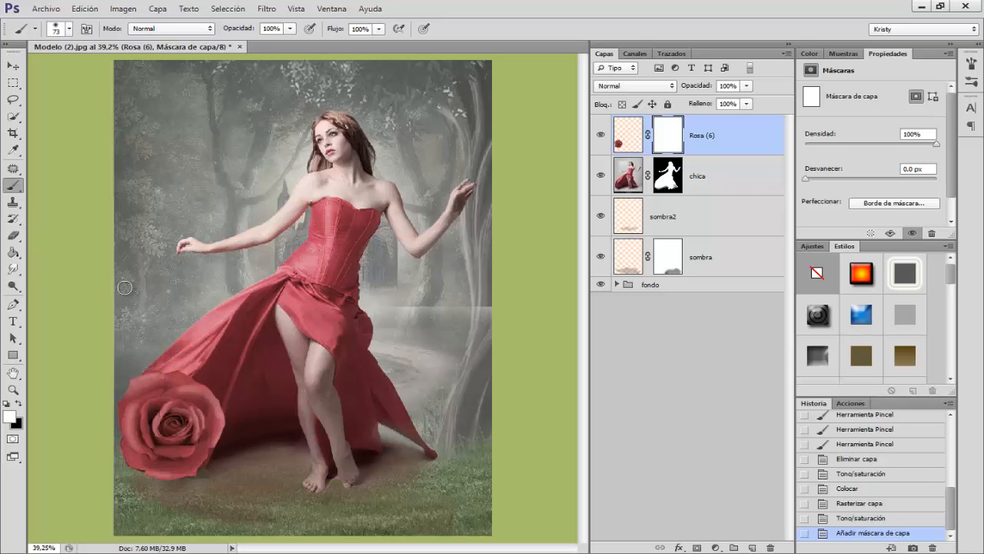
key("x")
mouse_move(215, 388)
left_mouse_down()
mouse_move(220, 439)
mouse_move(230, 403)
mouse_move(218, 442)
left_mouse_up()
left_click_drag(233, 394, 227, 400)
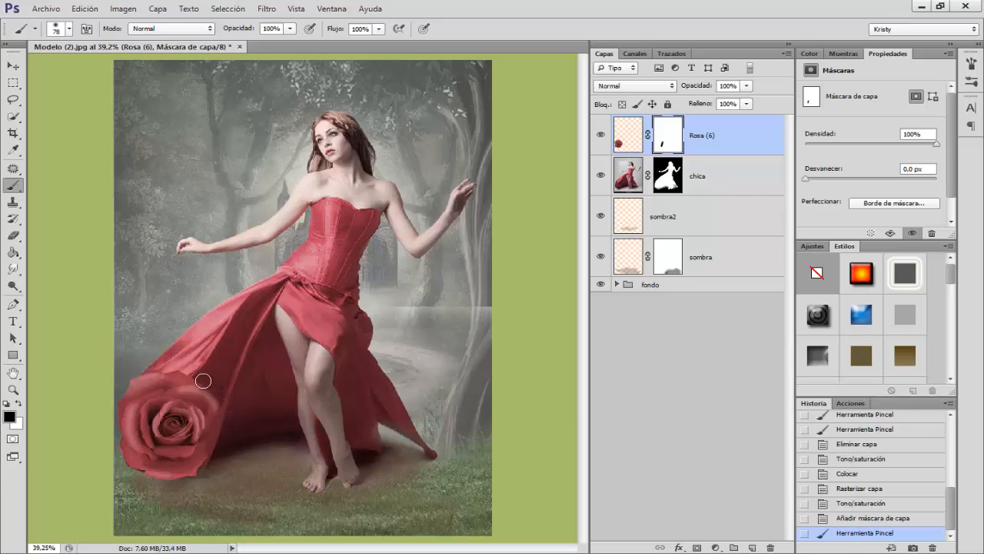
mouse_move(220, 400)
left_mouse_down()
mouse_move(191, 379)
mouse_move(260, 353)
mouse_move(169, 367)
left_mouse_up()
Step: Smudge the rose's petal edges into the surrounding skirt fabric on the Rosa (6) layer at 50% strength, with a brush up to 45 px
key("ctrl+2")
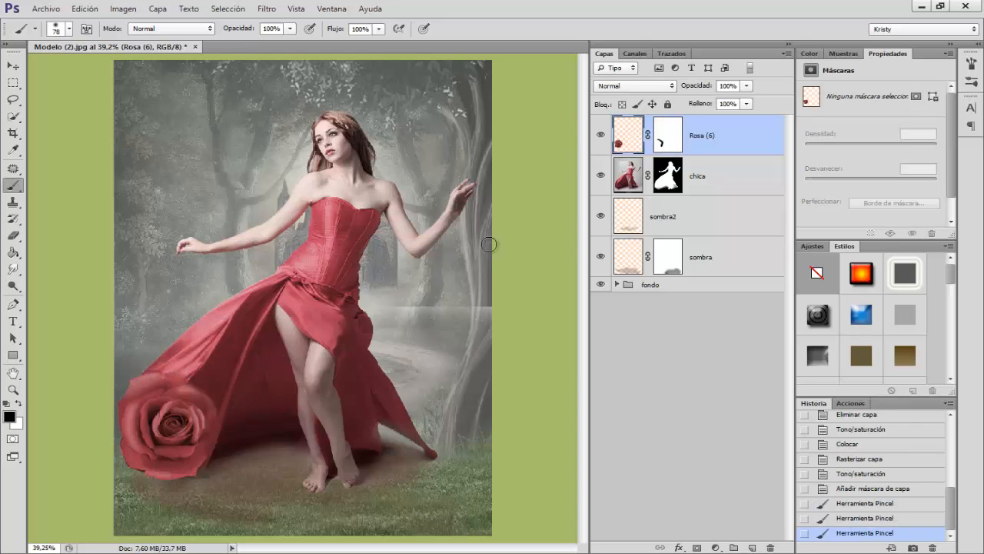
key("ctrl+plus")
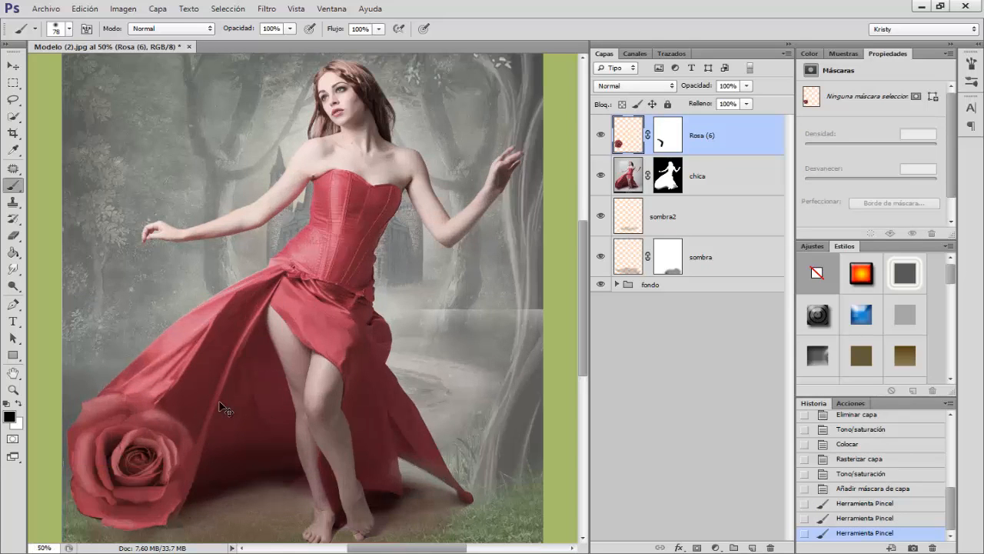
key("ctrl+plus")
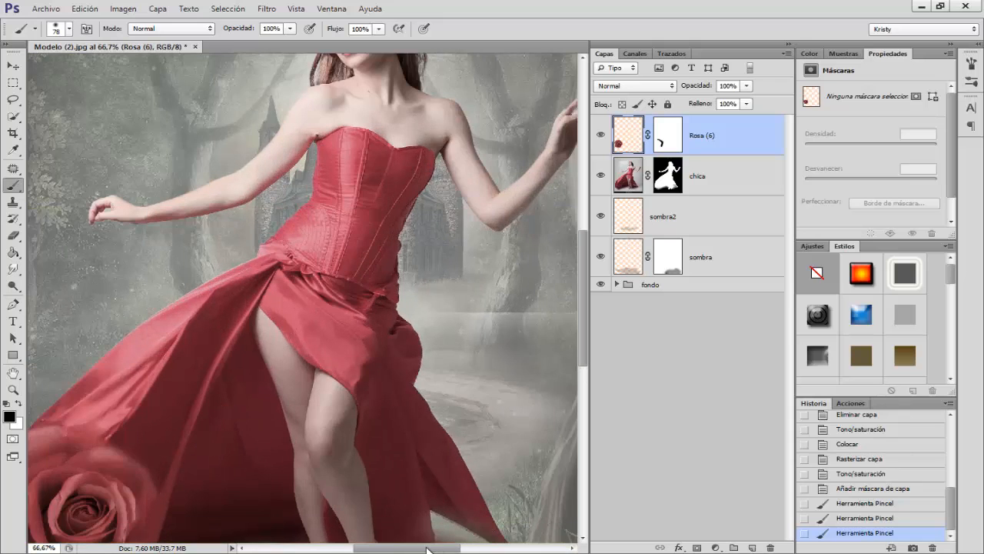
left_click_drag(429, 549, 391, 549)
scroll(318, 422, "down", 6)
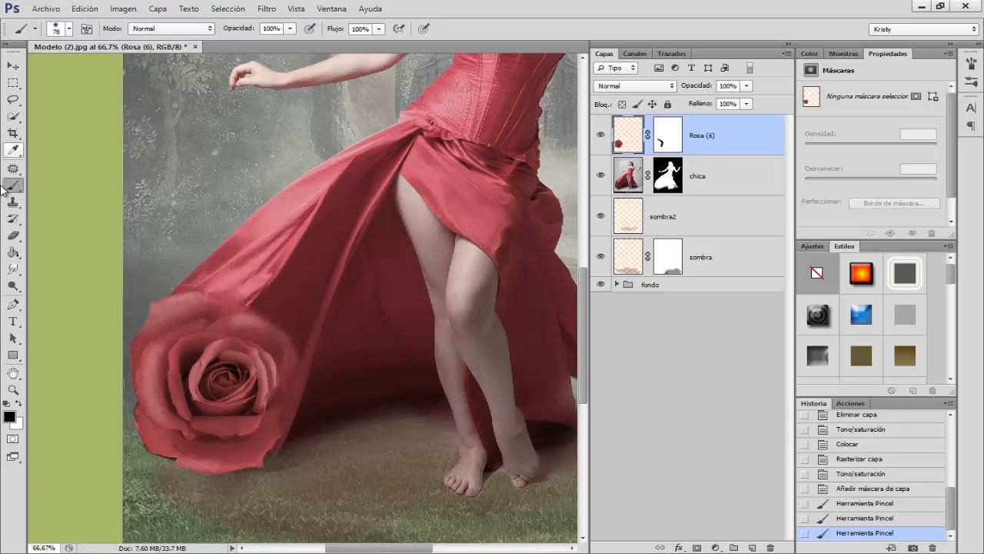
left_click_drag(13, 269, 96, 292)
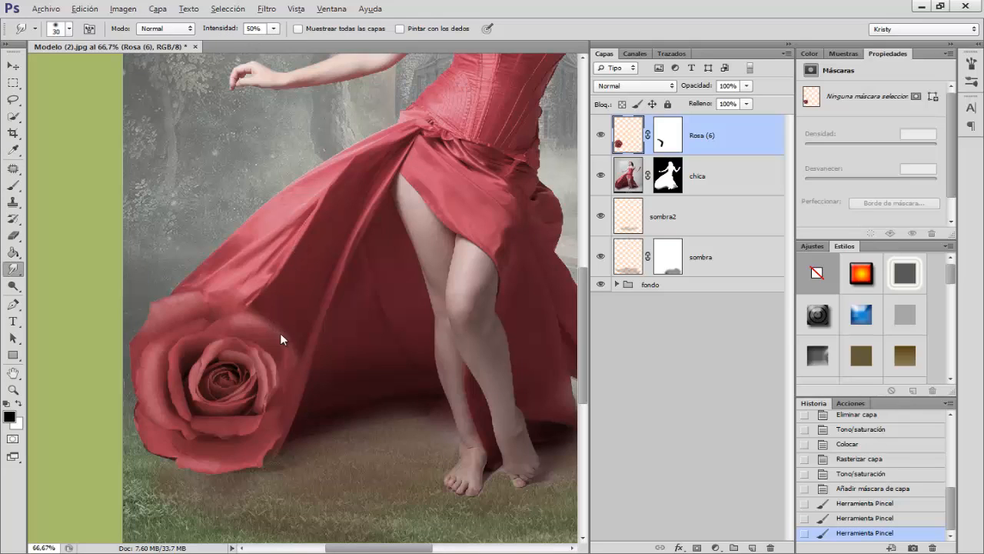
left_click_drag(281, 334, 291, 333)
mouse_move(284, 425)
left_mouse_down()
mouse_move(261, 460)
mouse_move(270, 455)
left_mouse_up()
left_click_drag(297, 402, 273, 439)
mouse_move(300, 385)
left_mouse_down()
mouse_move(280, 431)
mouse_move(271, 410)
left_mouse_up()
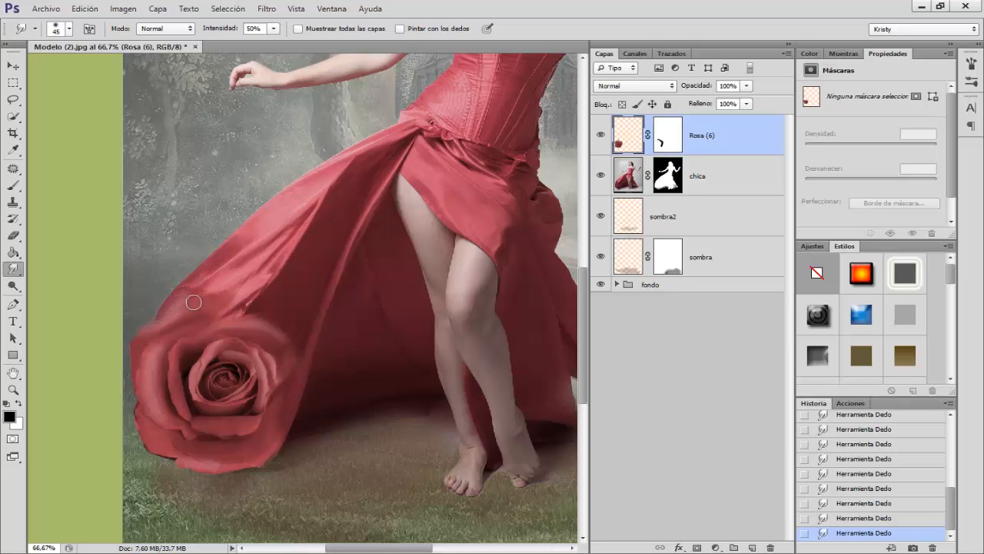
mouse_move(146, 330)
left_mouse_down()
mouse_move(203, 295)
mouse_move(193, 291)
mouse_move(233, 277)
mouse_move(233, 290)
left_mouse_up()
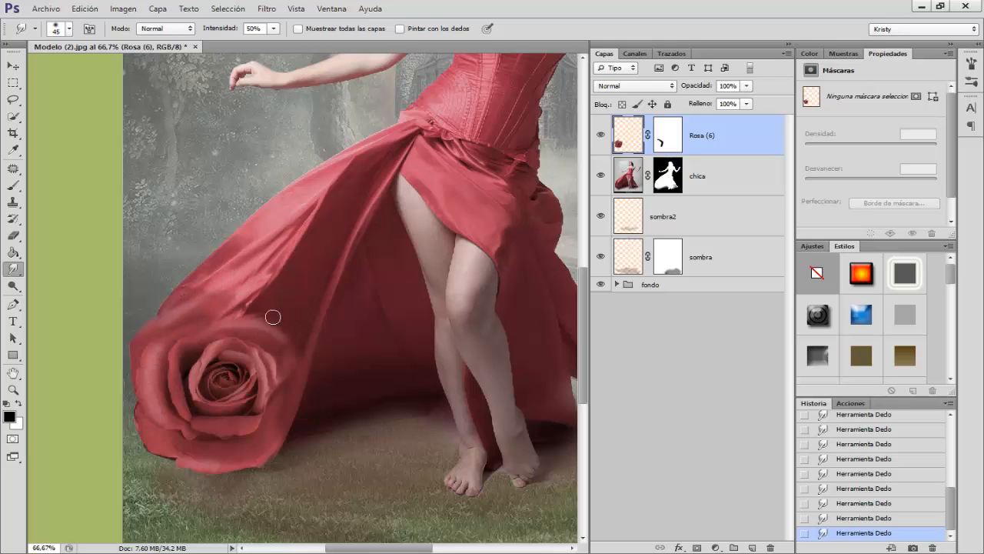
scroll(192, 323, "down", 2)
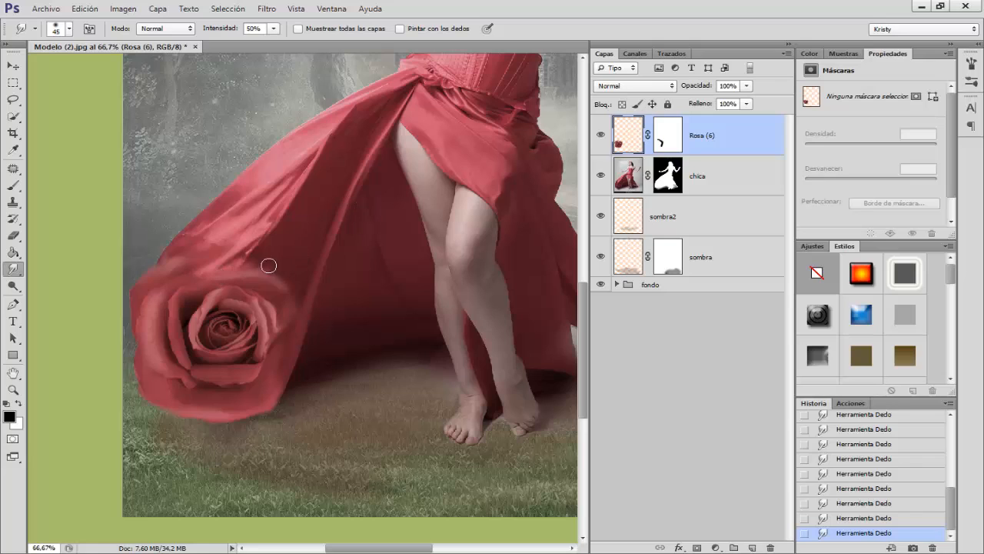
Step: Paint black on the Rosa (6) mask along the rose's upper and skirt-side edges at 42% opacity with a soft 45–51 px brush
left_click(667, 135)
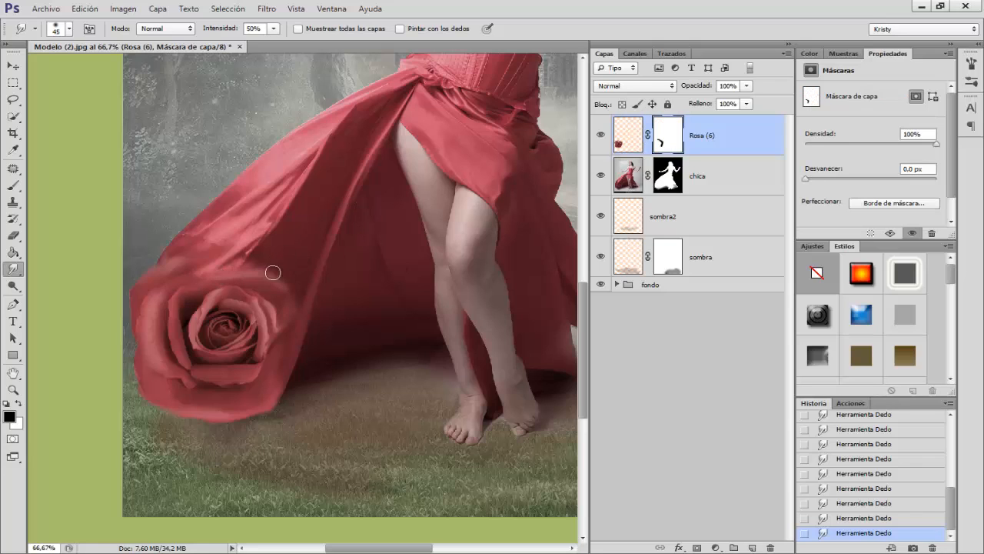
left_click(13, 185)
left_click(61, 183)
right_click(259, 271, "alt")
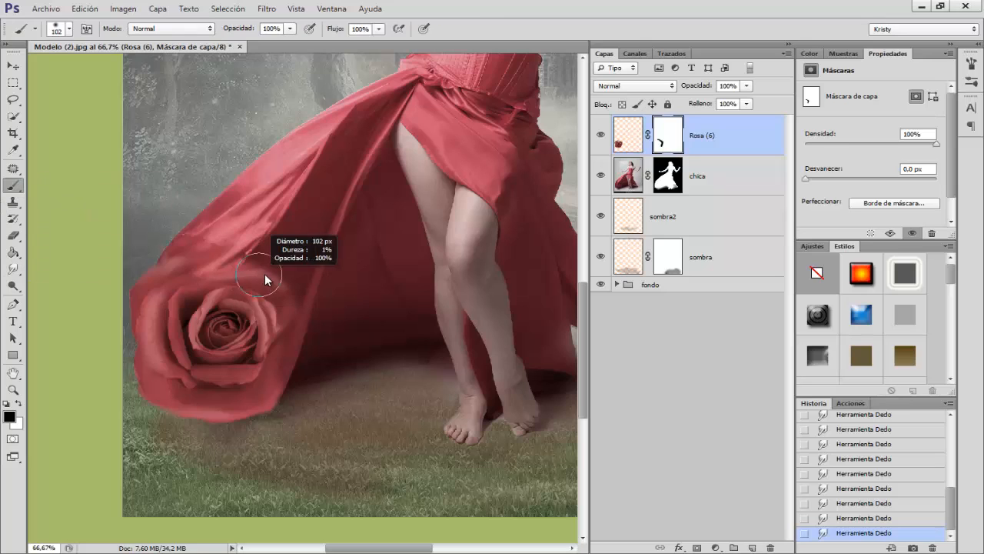
right_click(263, 265, "alt")
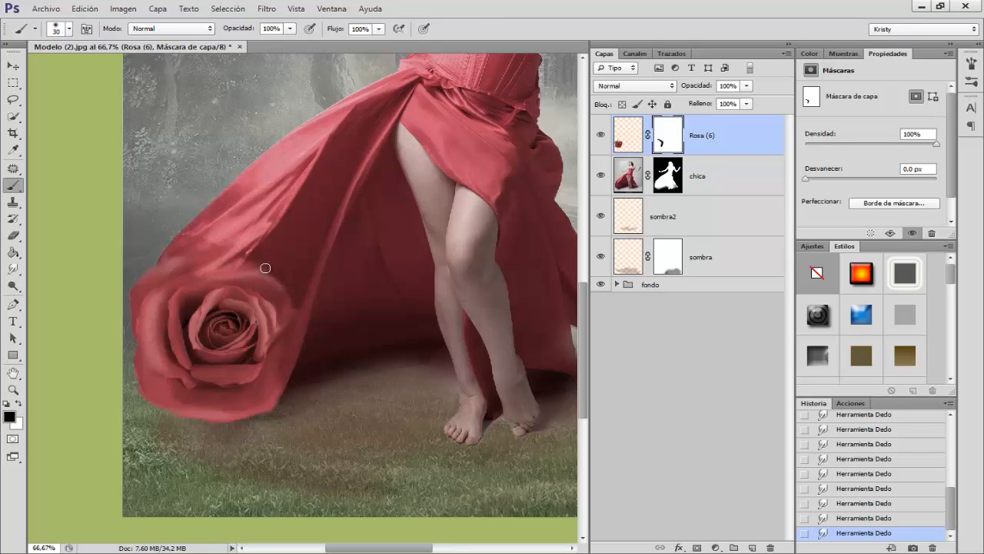
mouse_move(235, 29)
left_mouse_down()
mouse_move(252, 31)
mouse_move(215, 30)
left_mouse_up()
right_click(310, 275, "alt")
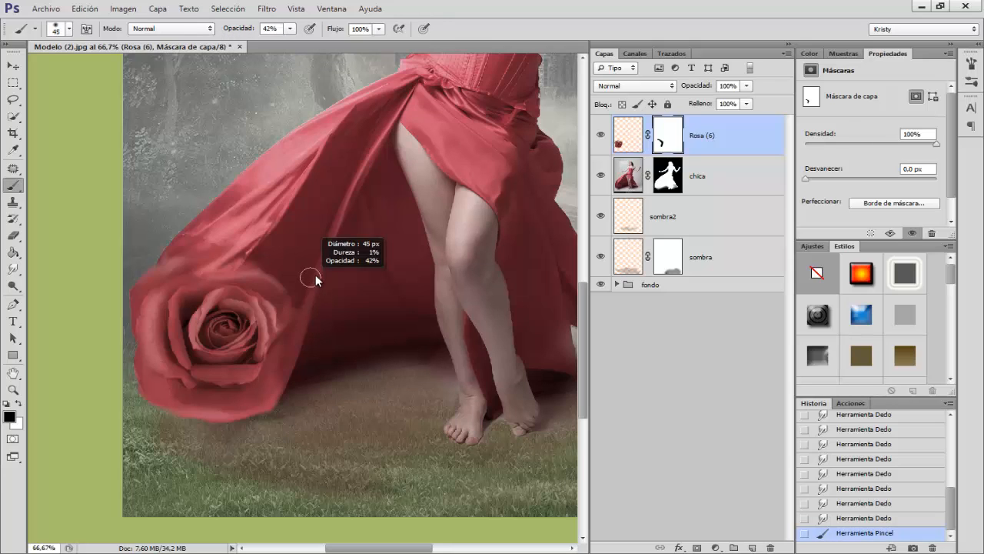
mouse_move(300, 302)
left_mouse_down()
mouse_move(261, 264)
mouse_move(242, 270)
mouse_move(251, 268)
left_mouse_up()
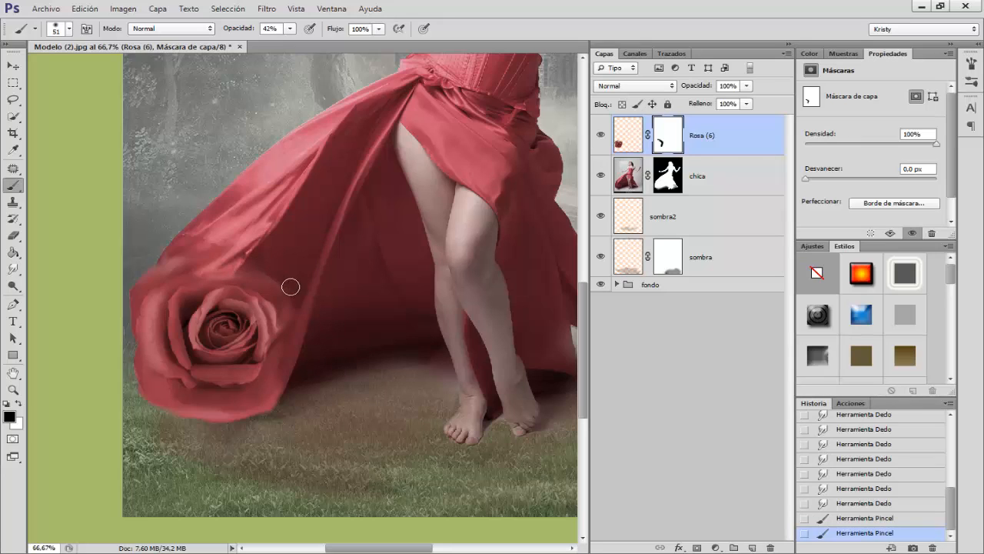
left_click(293, 324)
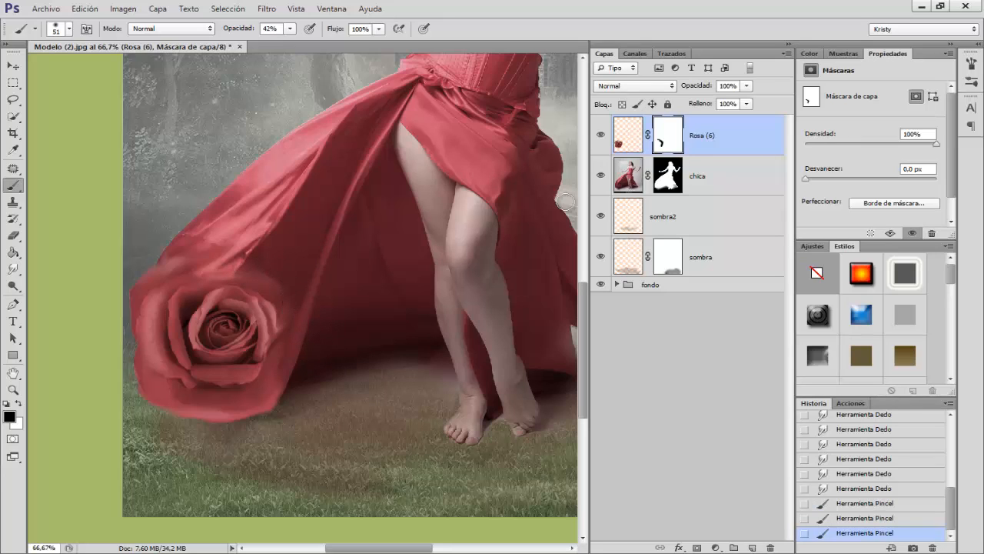
Step: Smudge the rose's upper petals near the skirt fold on the Rosa (6) layer at 50% strength
left_click(628, 138)
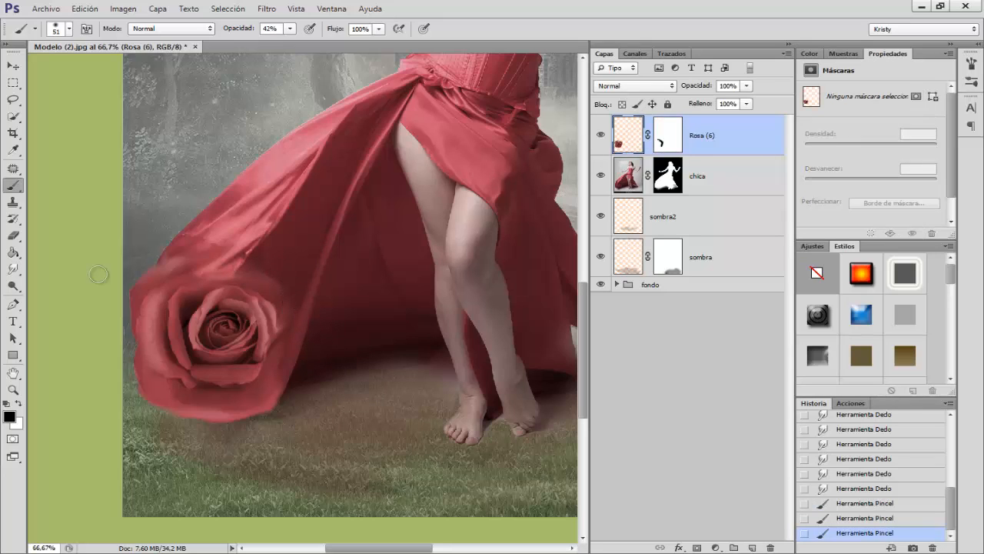
left_click(13, 268)
mouse_move(287, 284)
left_mouse_down()
mouse_move(262, 271)
mouse_move(274, 255)
mouse_move(265, 276)
mouse_move(299, 253)
mouse_move(262, 285)
mouse_move(294, 251)
mouse_move(247, 291)
mouse_move(302, 258)
mouse_move(279, 300)
left_mouse_up()
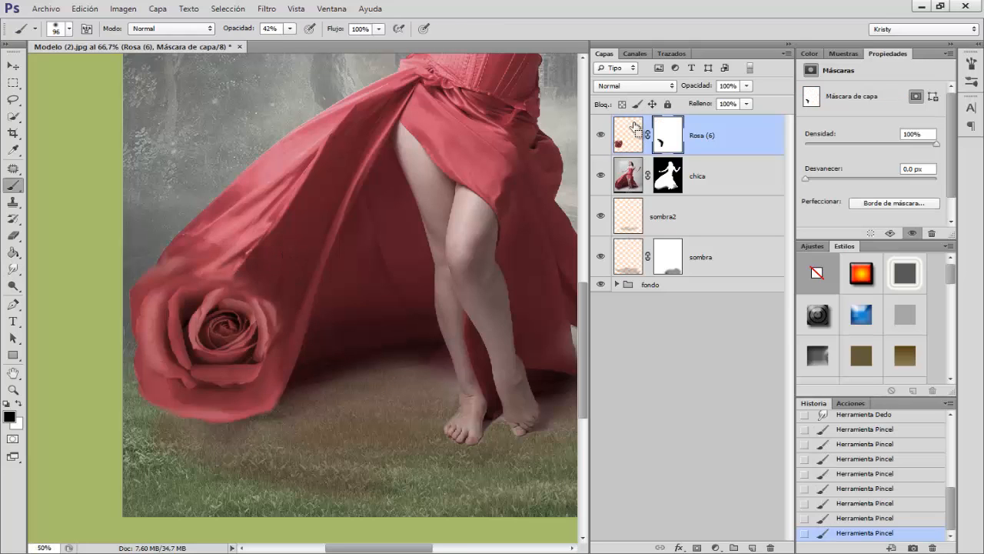
Step: Group the Rosa (6) layer under the name rosas, collapse the group, and compare the image with it hidden and shown
key("ctrl+minus")
key("ctrl+minus")
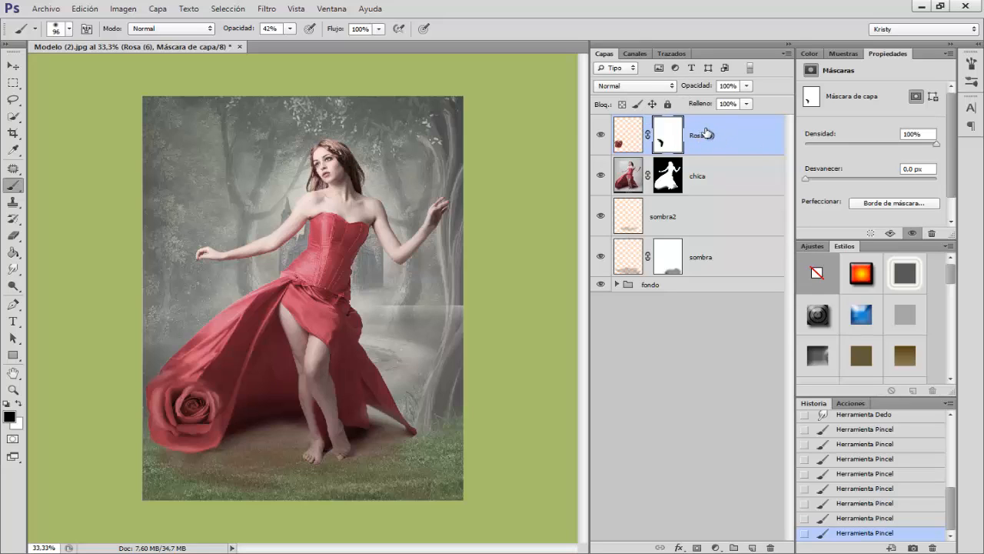
key("ctrl+g")
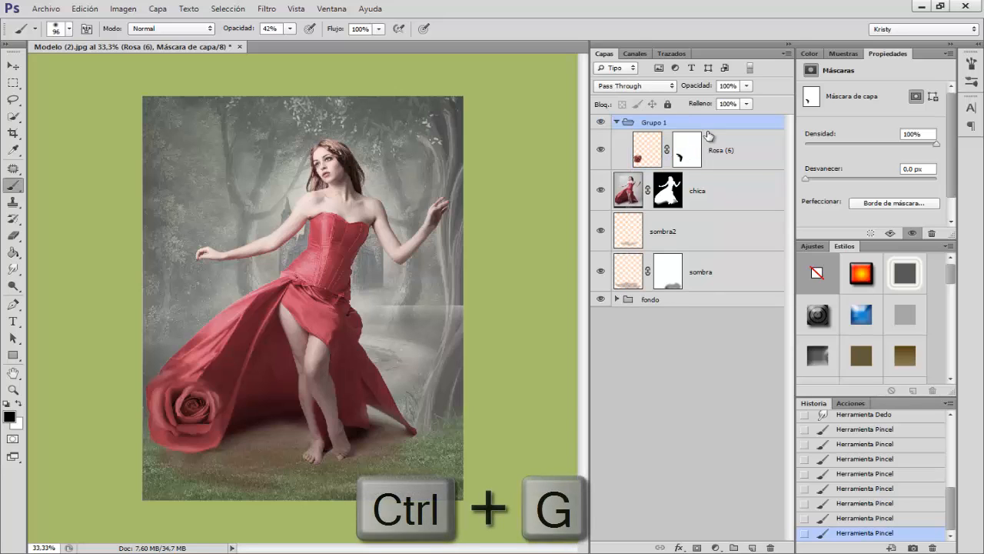
double_click(655, 123)
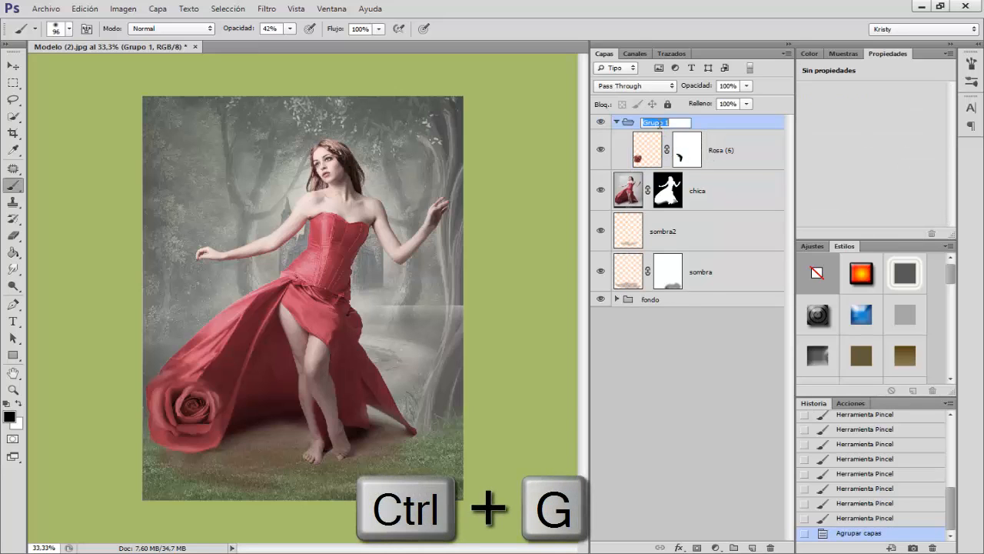
type("rosas")
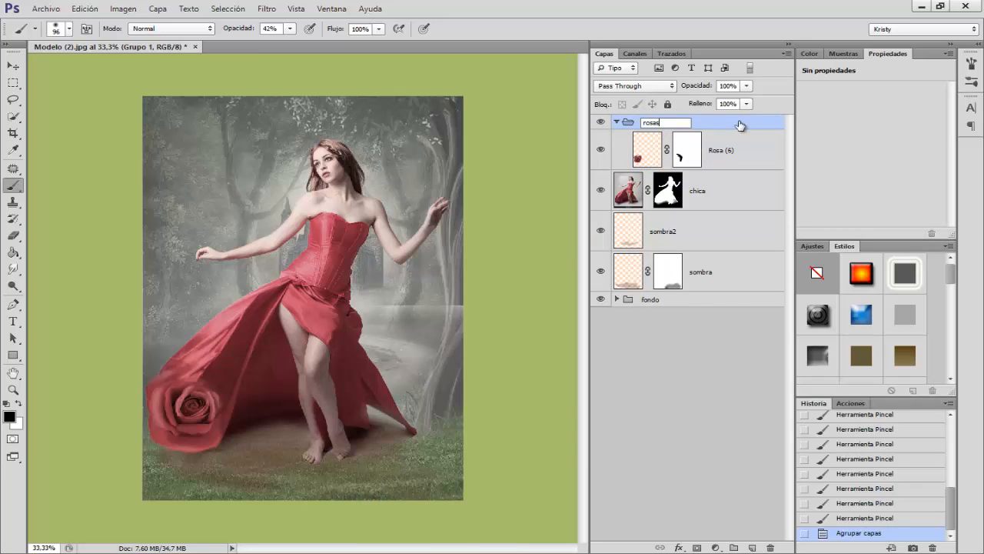
key("Return")
left_click(616, 122)
left_click(601, 122)
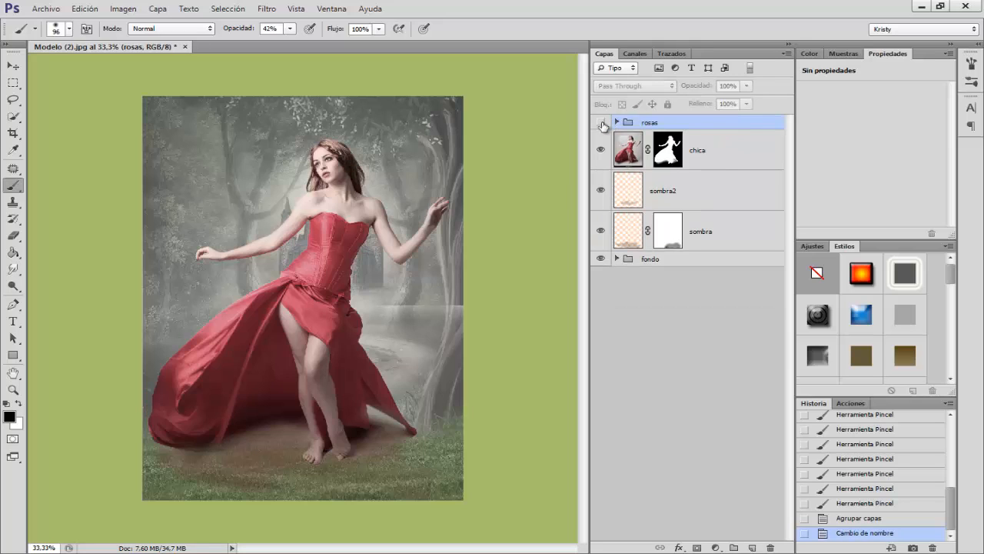
left_click(602, 122)
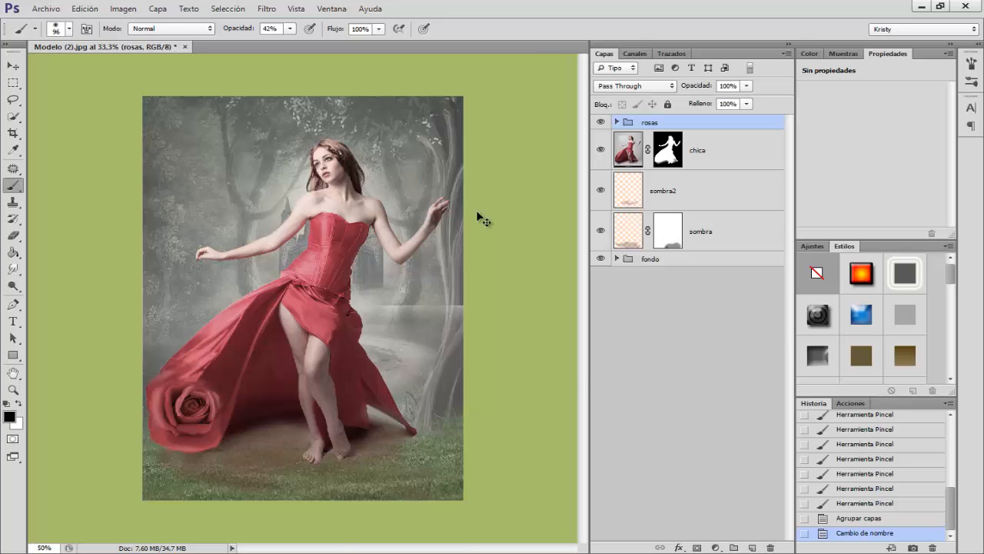
Step: On the chica layer, select the corset's central front panel with the Polygonal Lasso, following its seams and neckline
key("ctrl+plus")
key("ctrl+plus")
key("ctrl+plus")
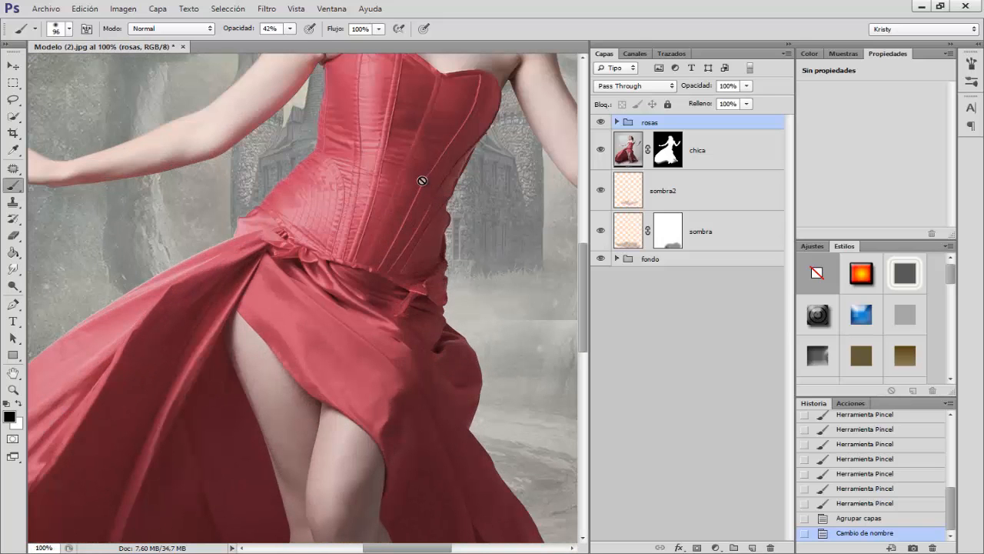
scroll(556, 200, "up", 5)
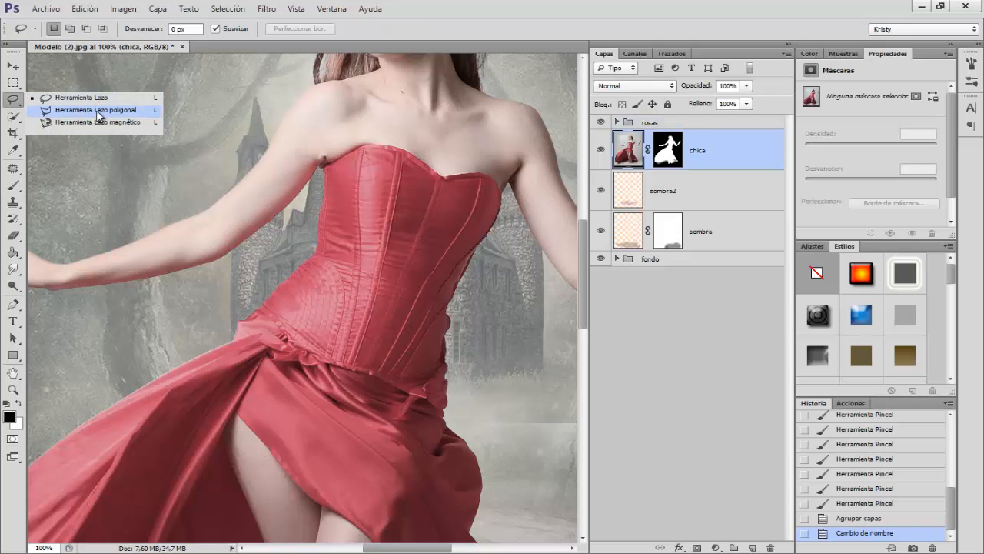
left_click(98, 112)
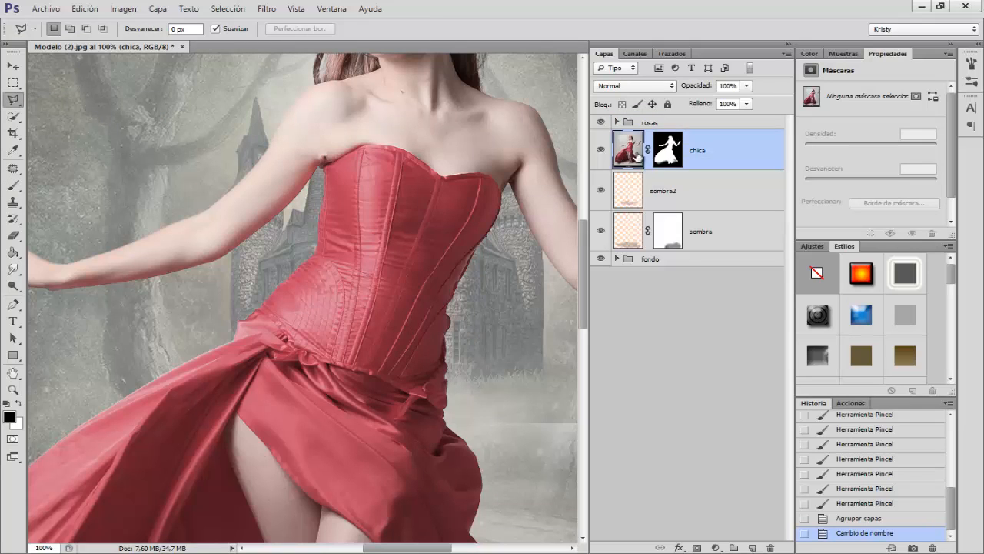
left_click(402, 152)
left_click(399, 188)
left_click(391, 230)
left_click(380, 267)
left_click(354, 367)
left_click(376, 372)
scroll(485, 174, "up", 1)
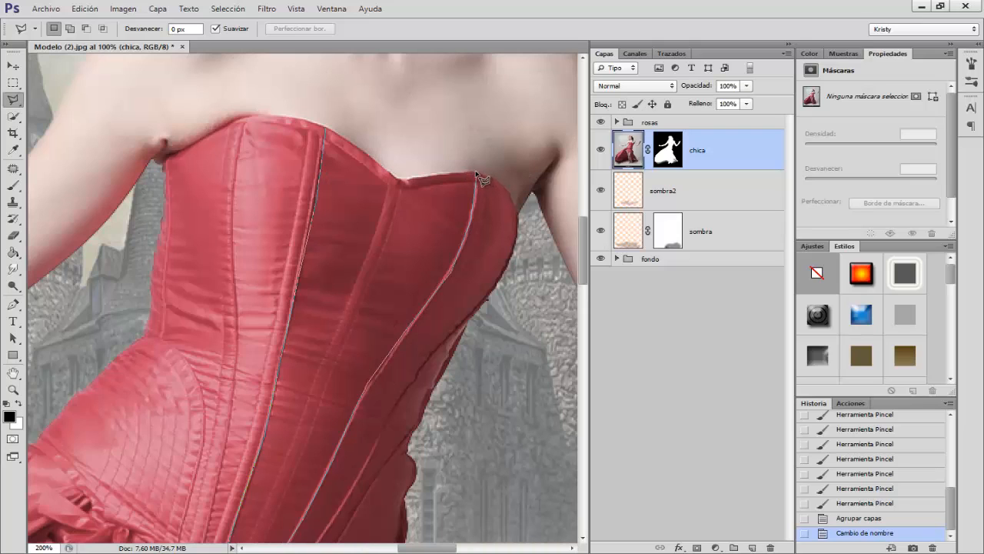
left_click(476, 173)
left_click(399, 179)
left_click(327, 133)
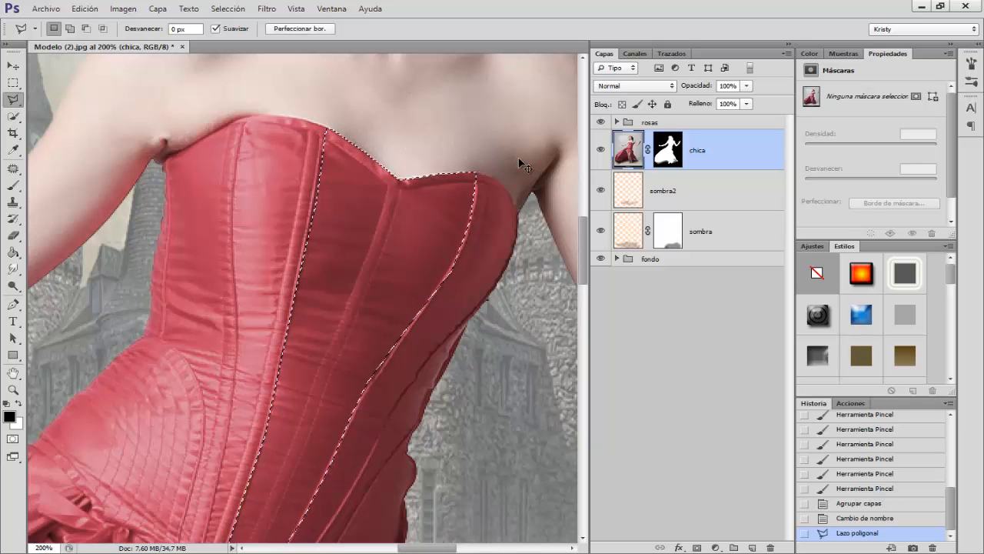
Step: Copy the selected corset panel to a new layer and rename it corse
key("ctrl+minus")
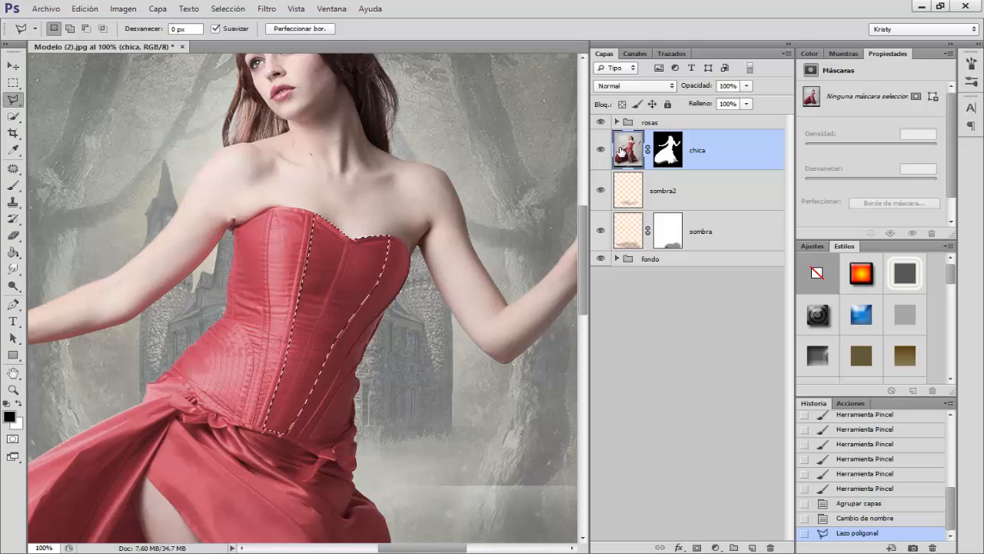
key("ctrl+j")
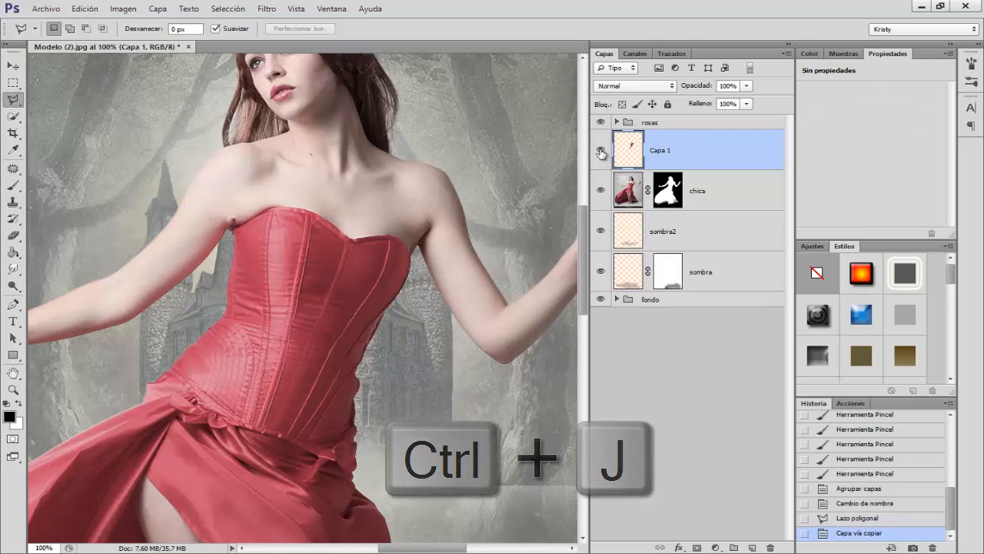
left_click(600, 151, "alt")
left_click(600, 151, "alt")
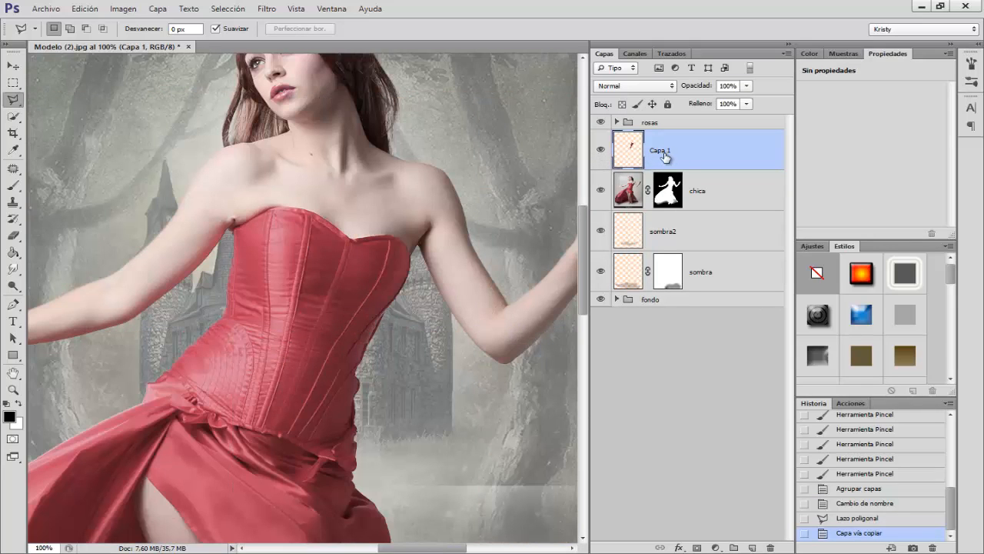
double_click(661, 151)
type("corse")
key("Return")
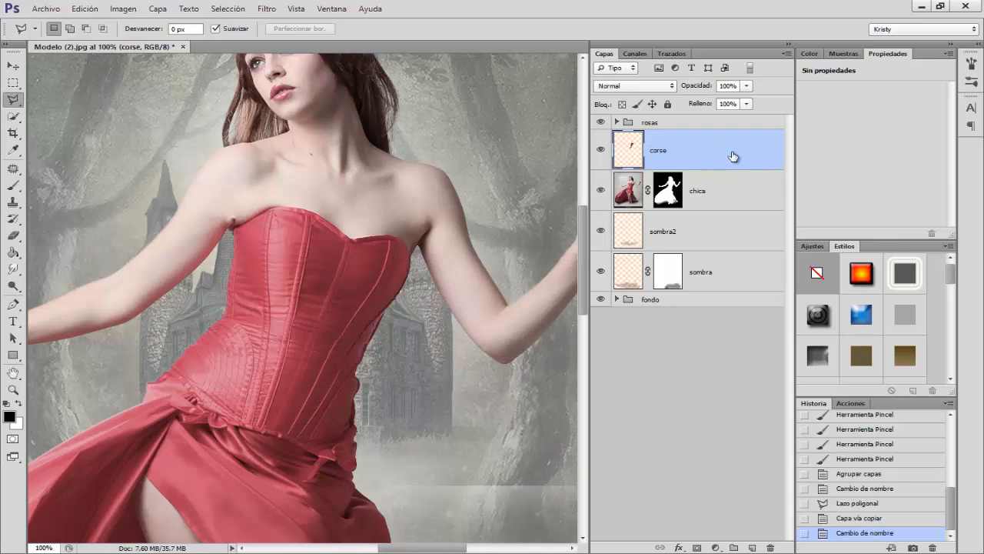
Step: Darken the corse layer with Hue/Saturation, using saturation -72 and lightness -53
key("ctrl+u")
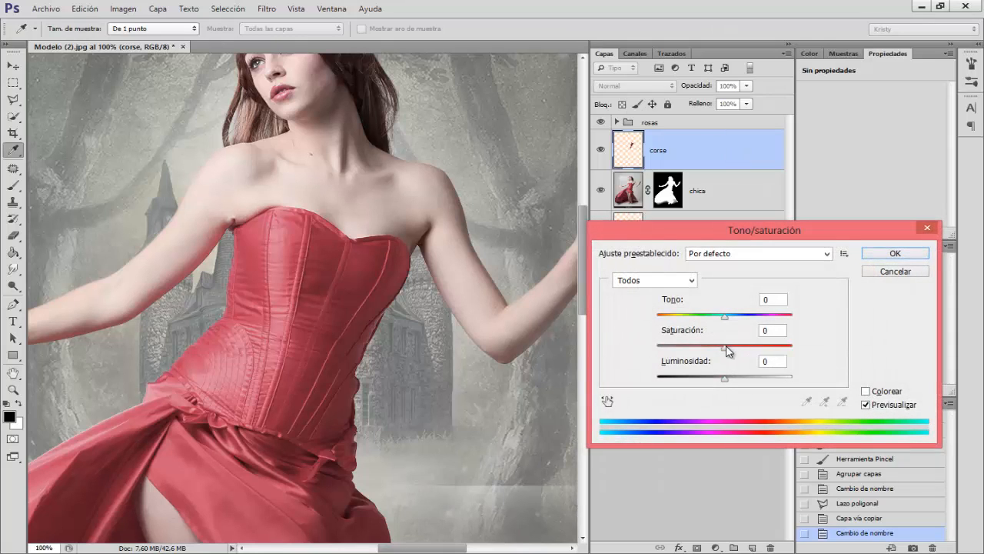
left_click_drag(725, 347, 674, 351)
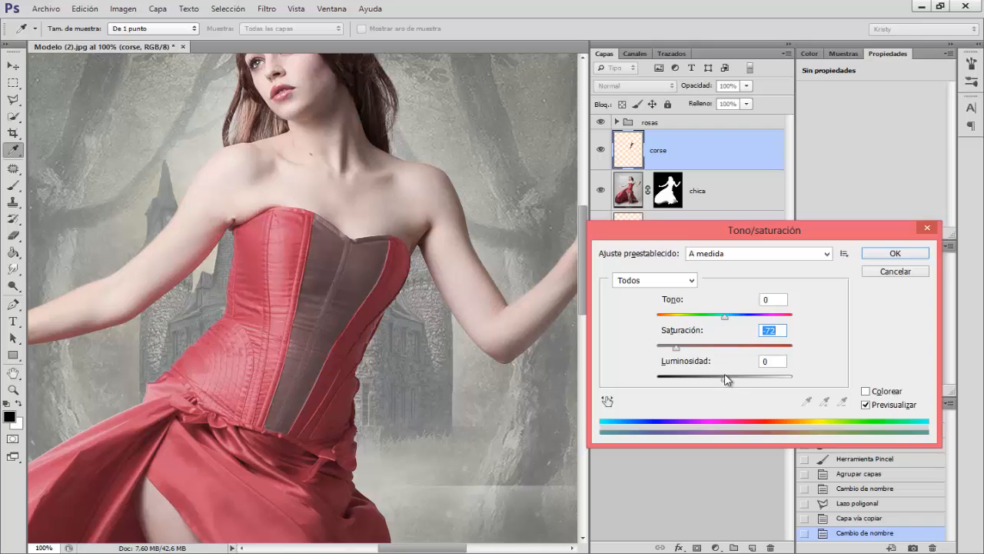
left_click_drag(723, 380, 692, 381)
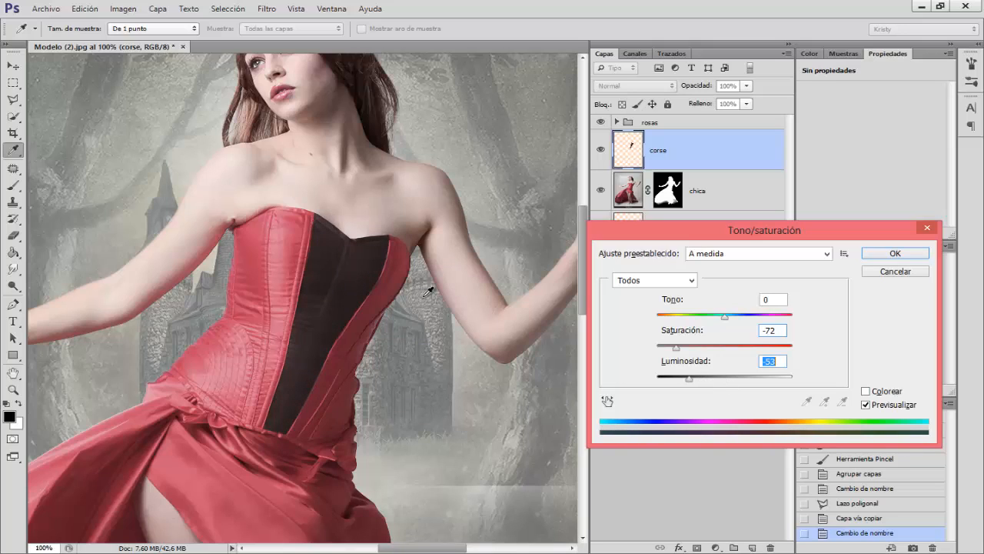
left_click(897, 254)
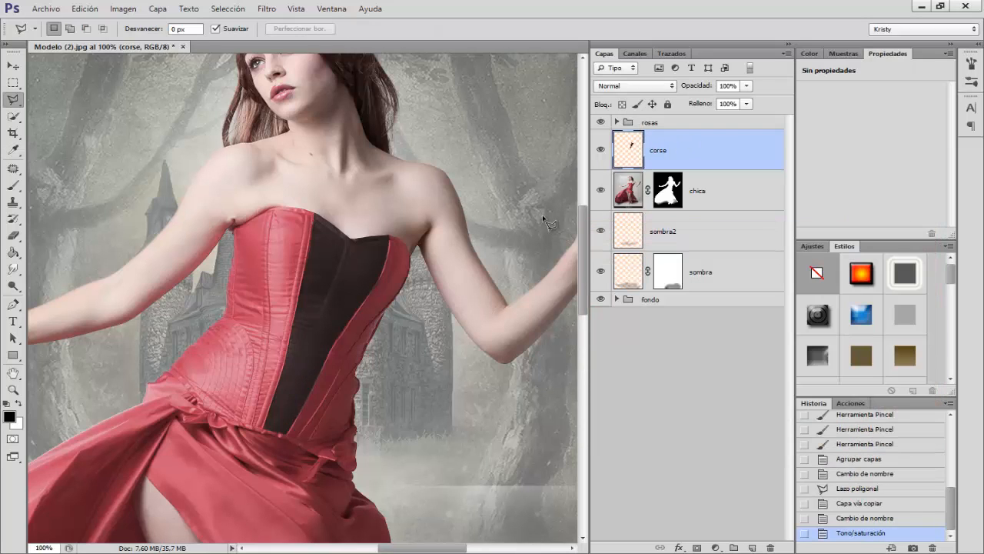
Step: Add a new empty layer above corse and name it botones
left_click(752, 548)
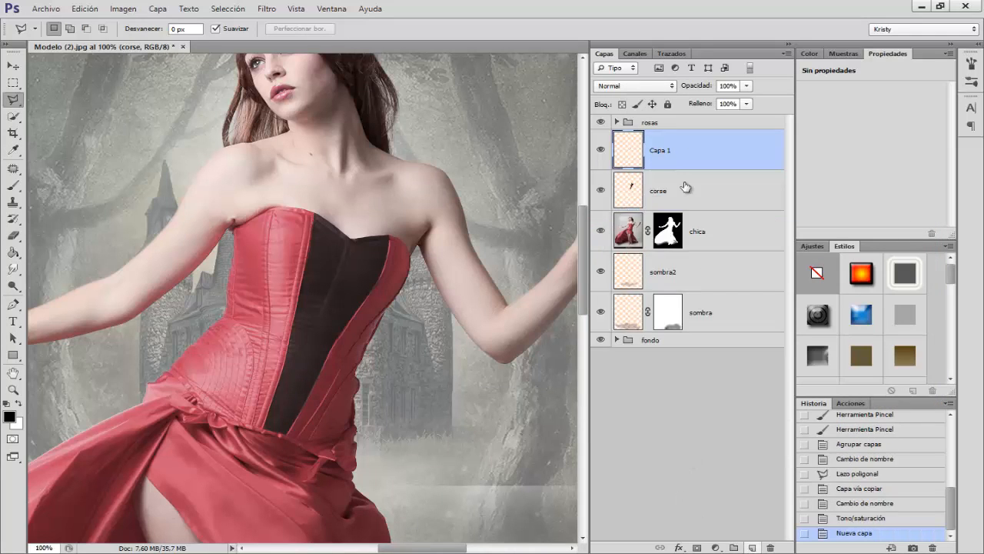
double_click(657, 150)
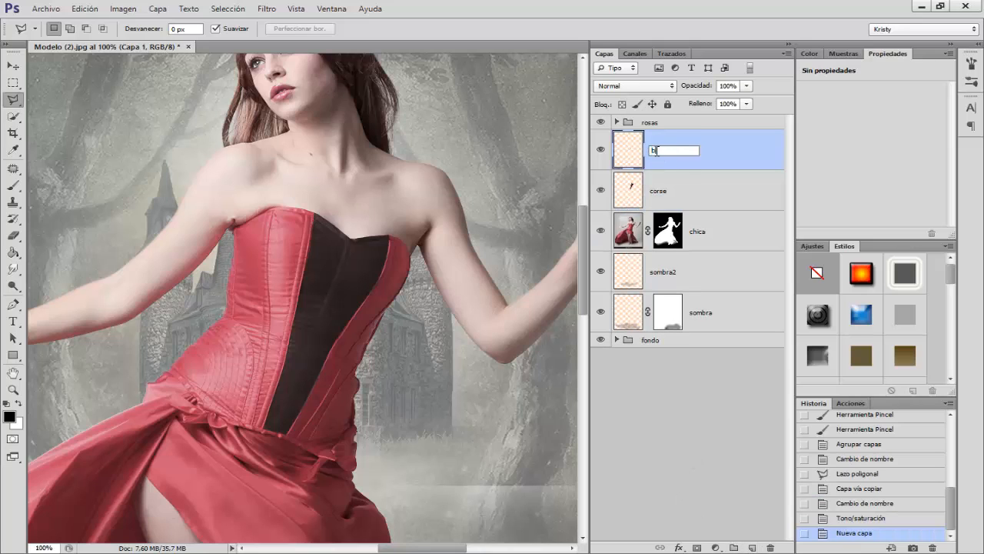
type("botones")
key("Return")
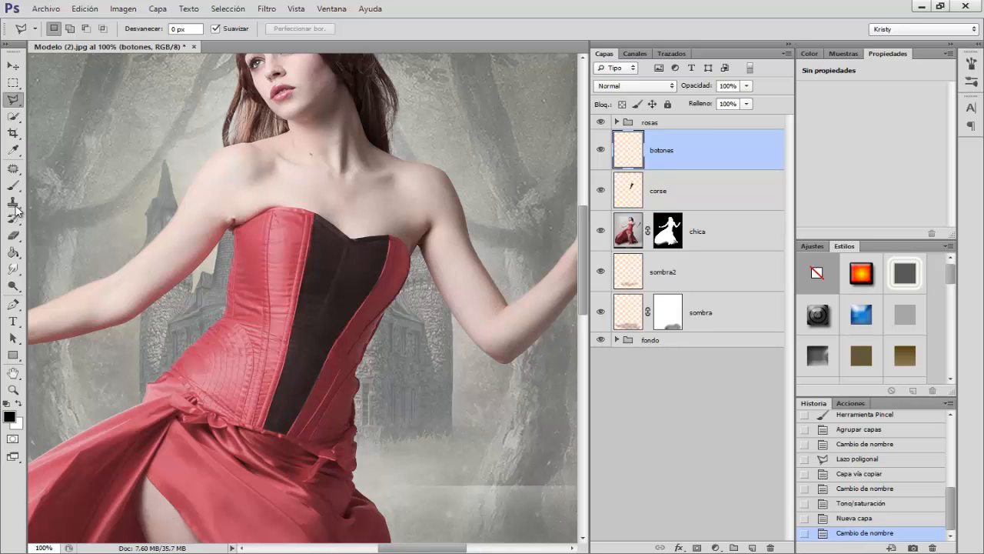
Step: Set the Brush to a hard round tip with 100% hardness and a 10 px size
left_click(13, 185)
right_click(261, 238)
left_click(334, 337)
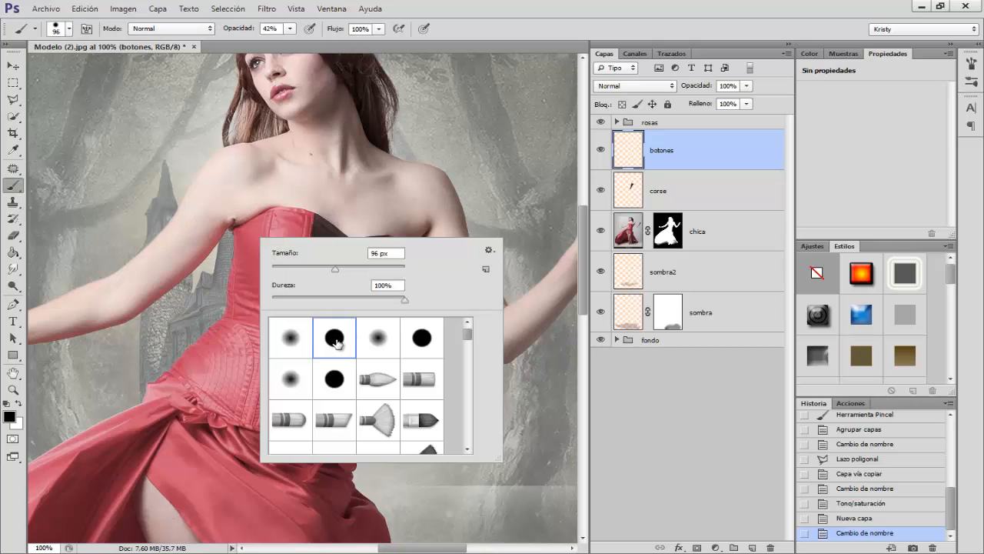
left_click_drag(185, 207, 157, 202)
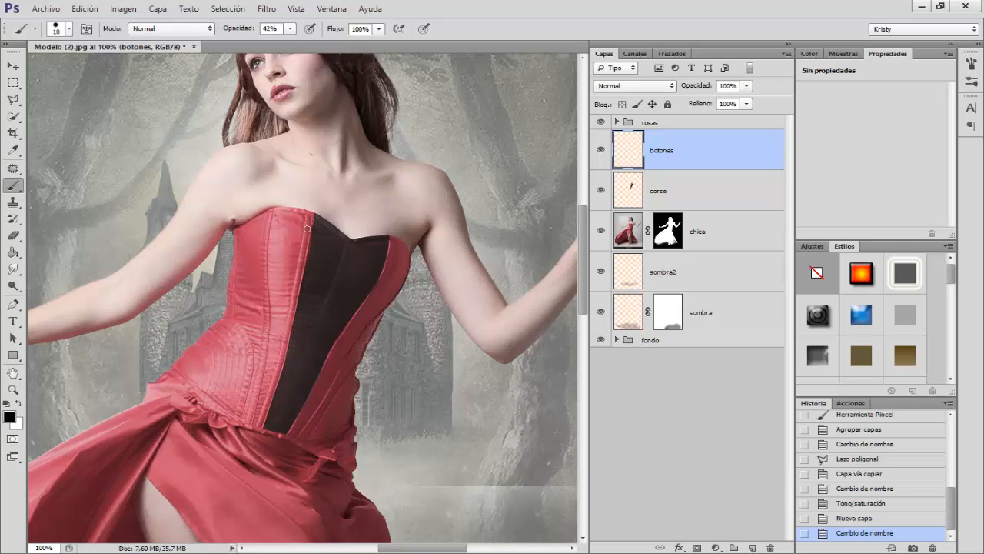
Step: Erase the excess of the corse layer along the dark panel's right edge so it follows the corset seam
key("ctrl+plus")
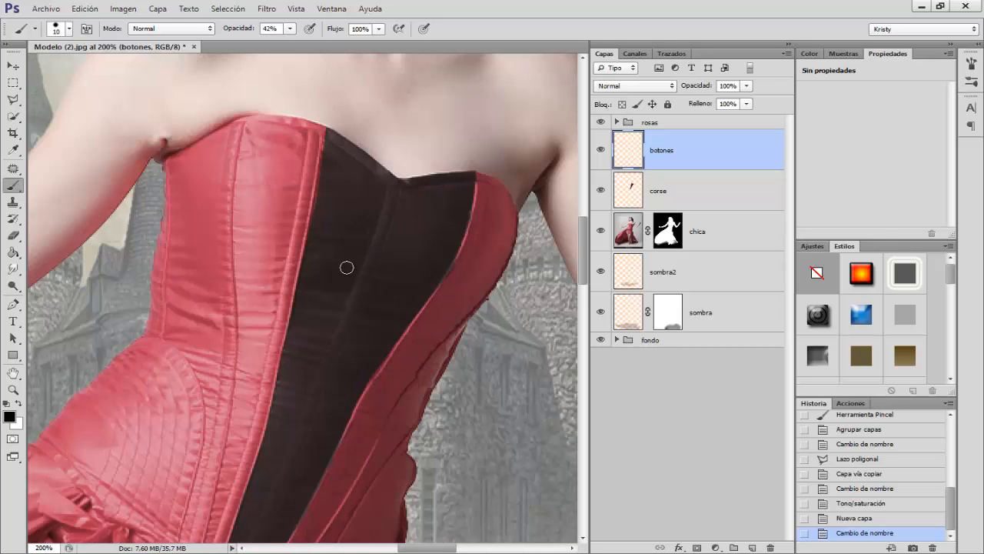
left_click(683, 198)
left_click(13, 236)
mouse_move(469, 270)
left_mouse_down()
mouse_move(419, 270)
mouse_move(463, 269)
left_mouse_up()
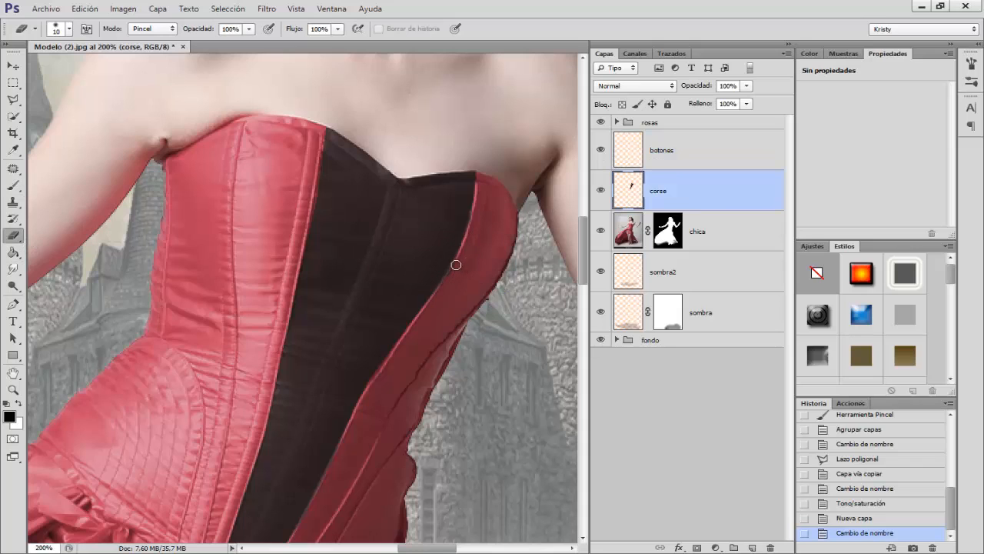
left_click_drag(421, 319, 468, 264)
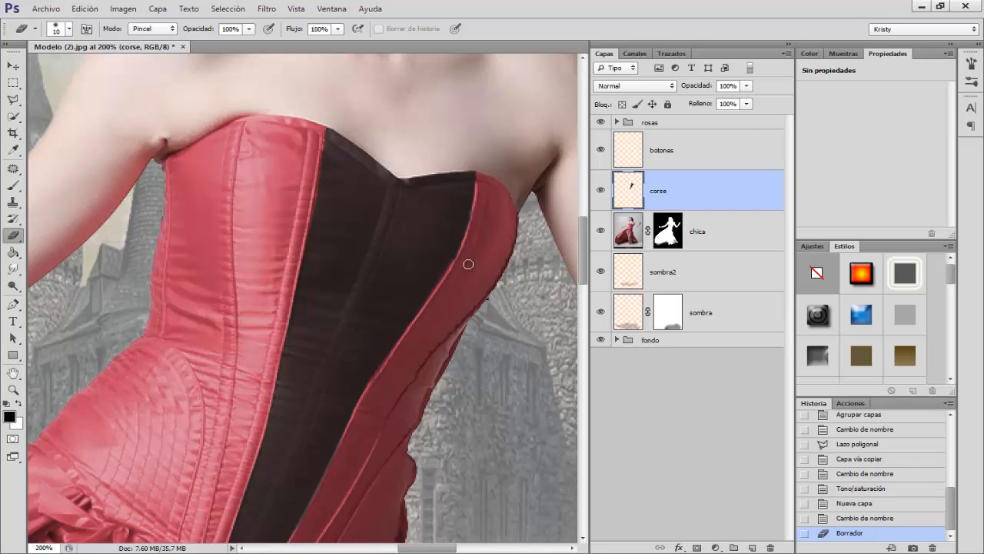
left_click_drag(486, 229, 488, 171)
scroll(464, 236, "down", 3)
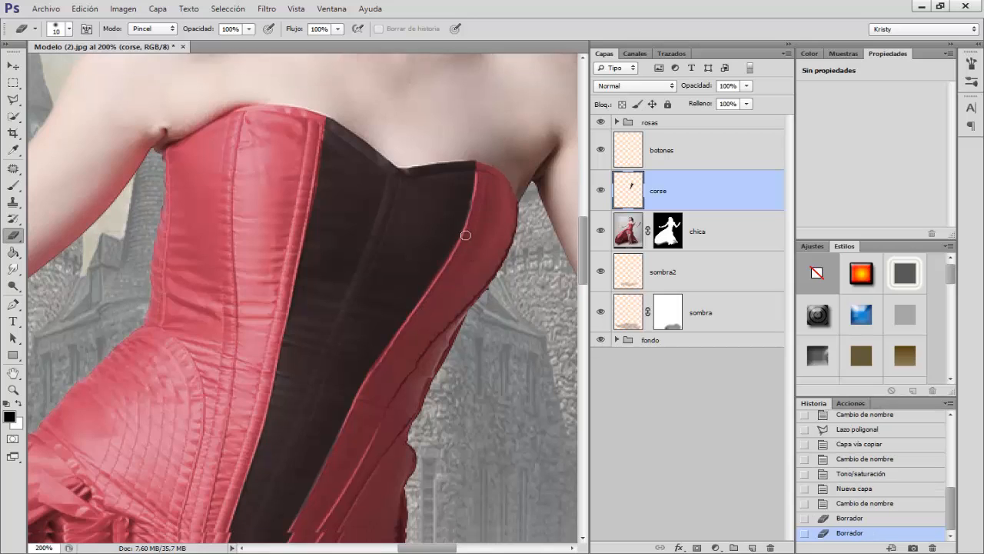
left_click_drag(296, 472, 328, 411)
left_click_drag(346, 379, 348, 377)
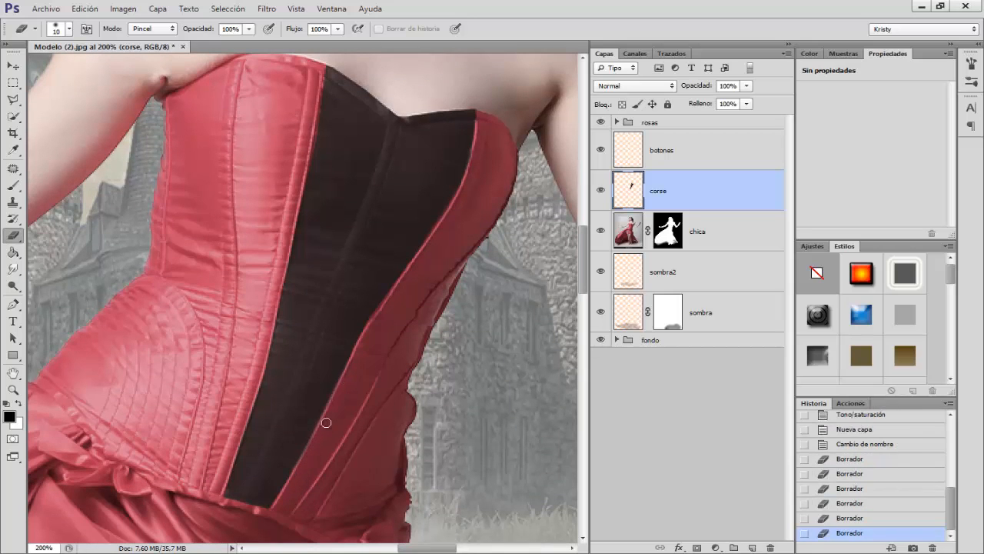
left_click_drag(313, 447, 297, 469)
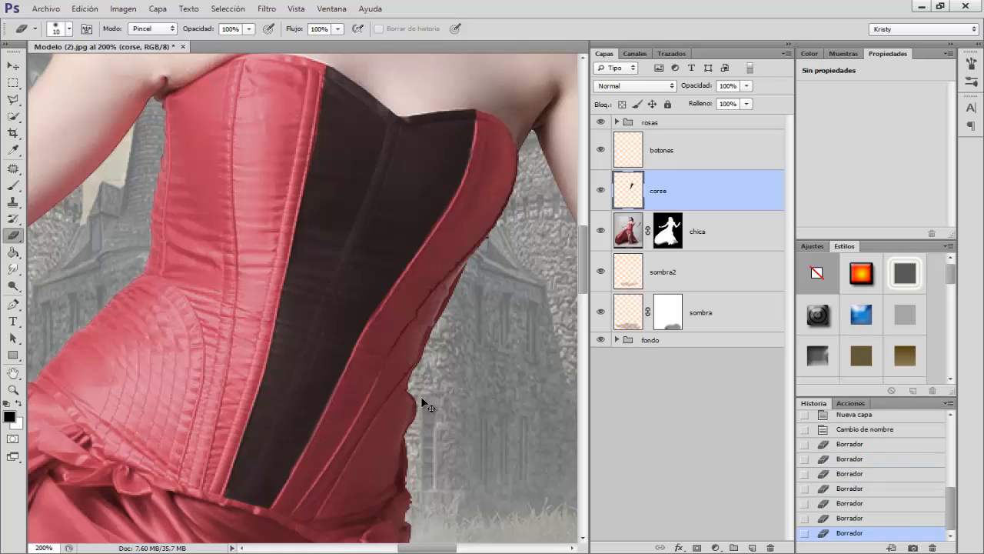
Step: Prepare the Brush for painting on the botones layer with a 9 px size and 100% opacity
left_click(678, 157)
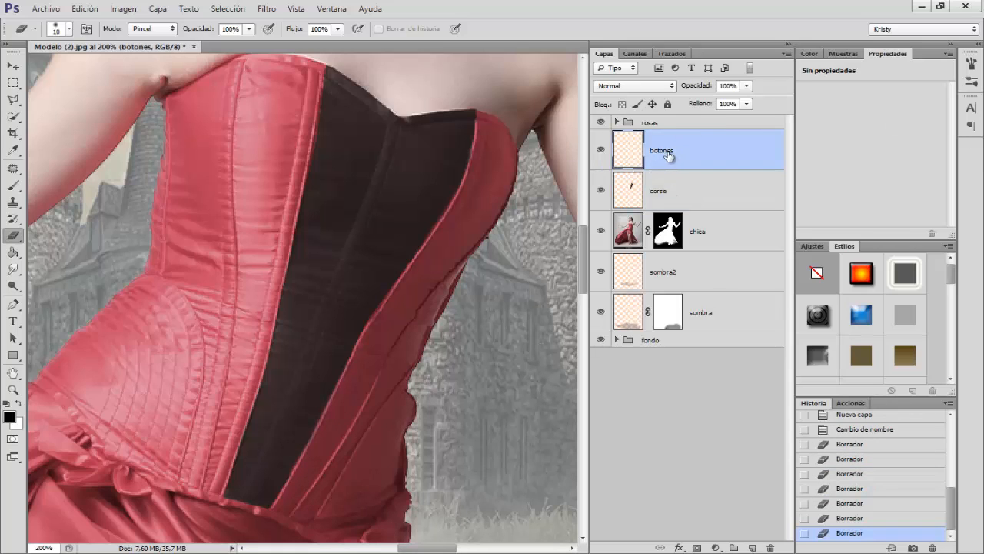
left_click(13, 185)
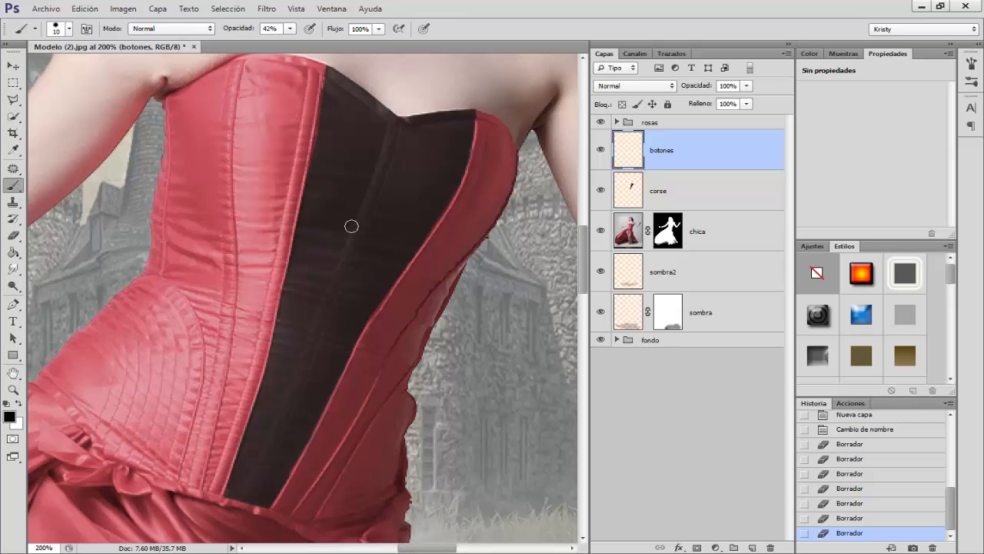
left_click_drag(353, 230, 349, 228)
right_click(398, 210)
left_click_drag(435, 166, 425, 167)
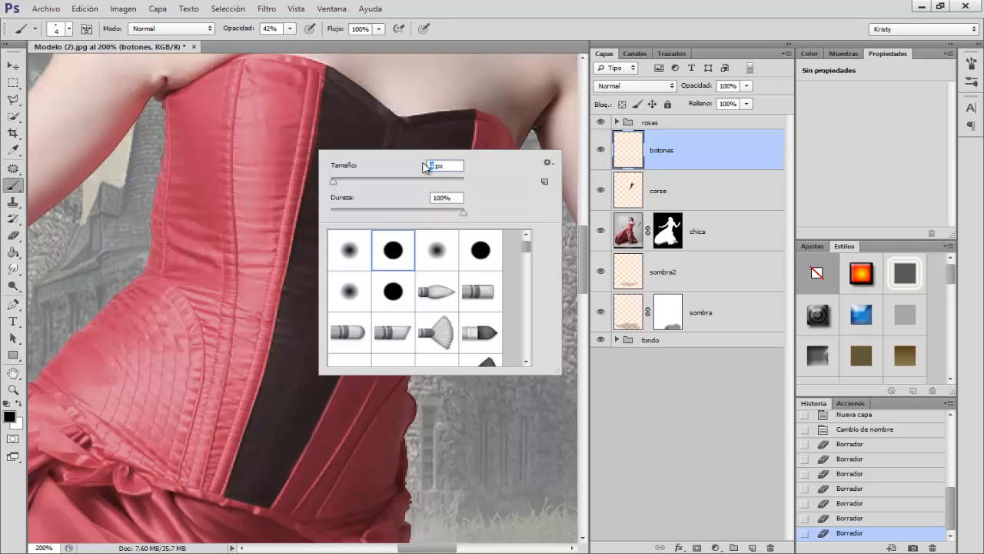
type("9")
left_click(311, 92)
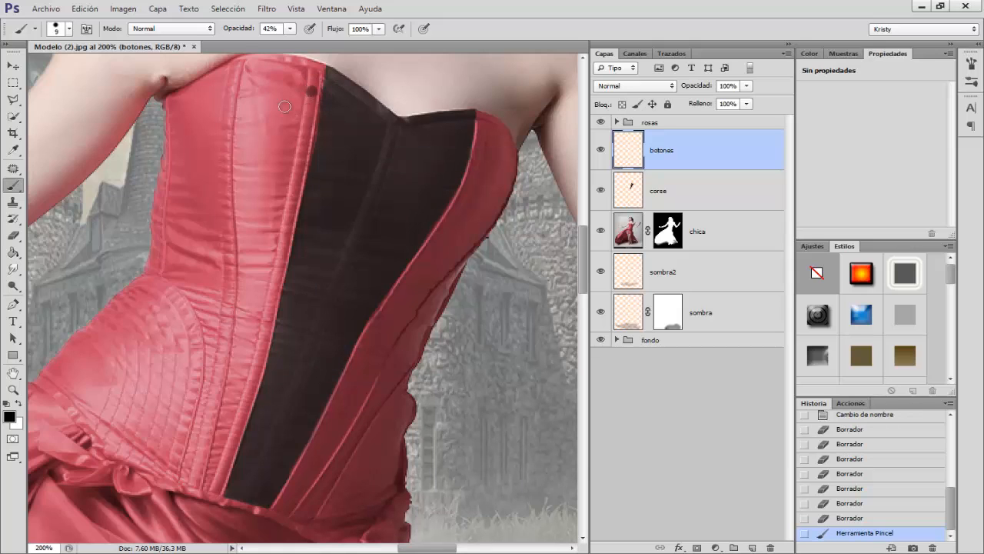
key("0")
key("ctrl+alt+z")
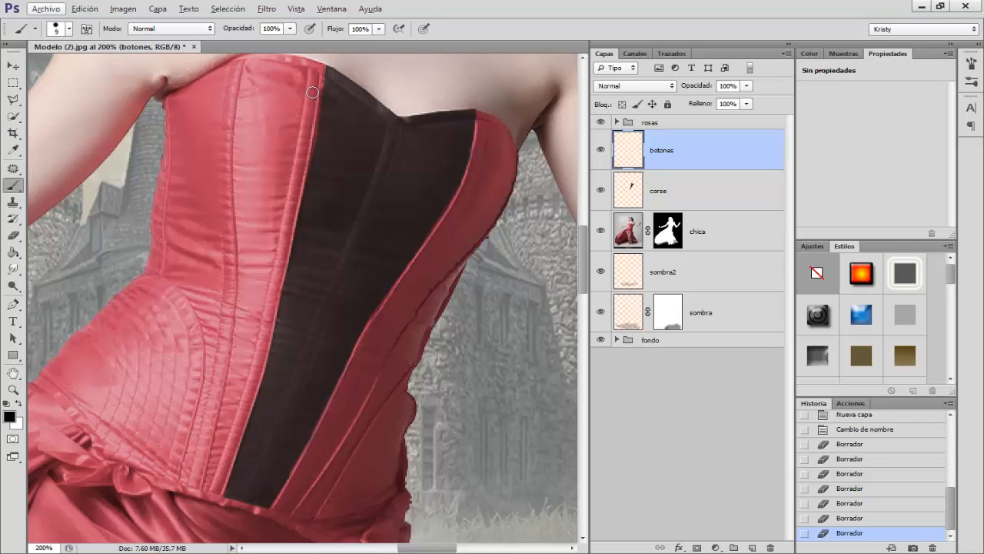
Step: Paint six evenly spaced black button dots down the red seam on the dark panel's left edge
left_click(312, 92)
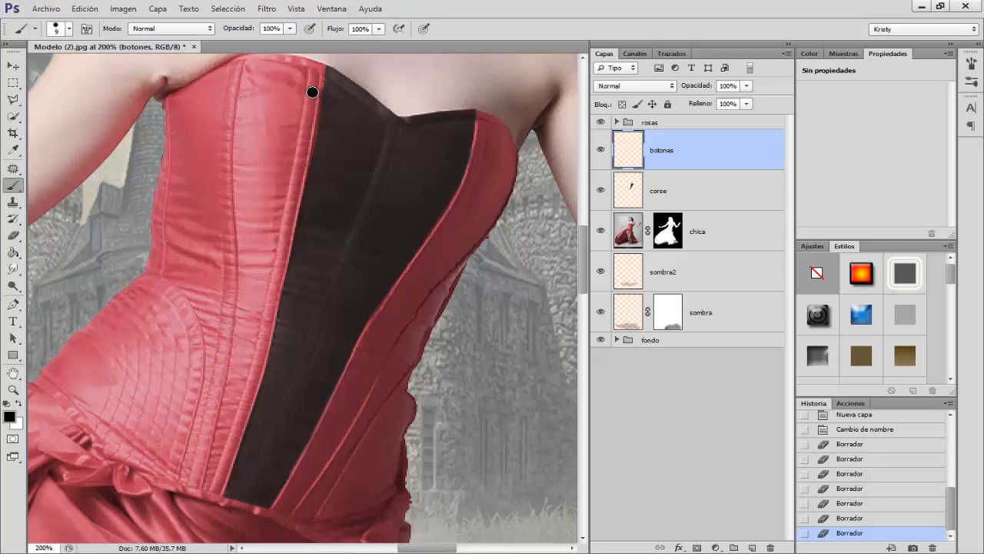
left_click(301, 154)
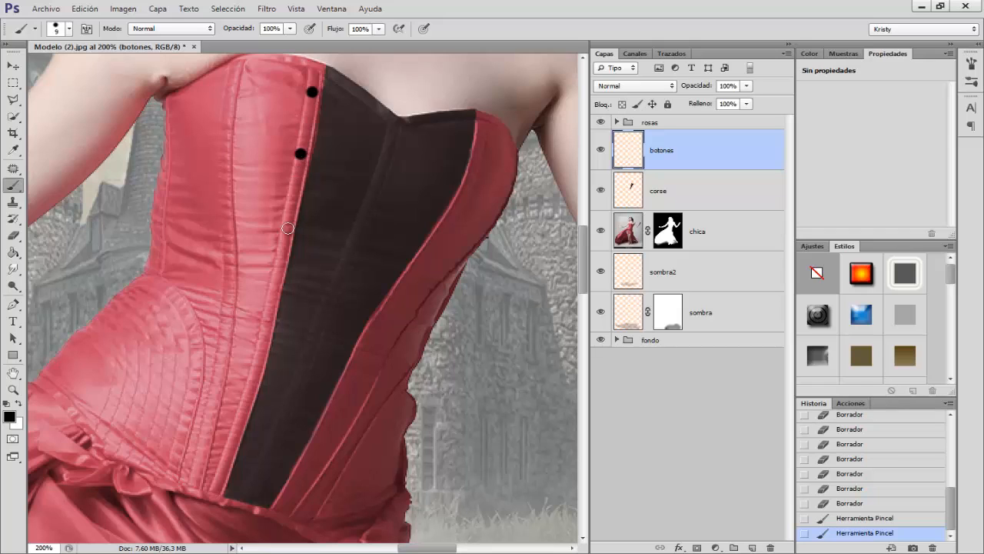
left_click(287, 228)
left_click(272, 300)
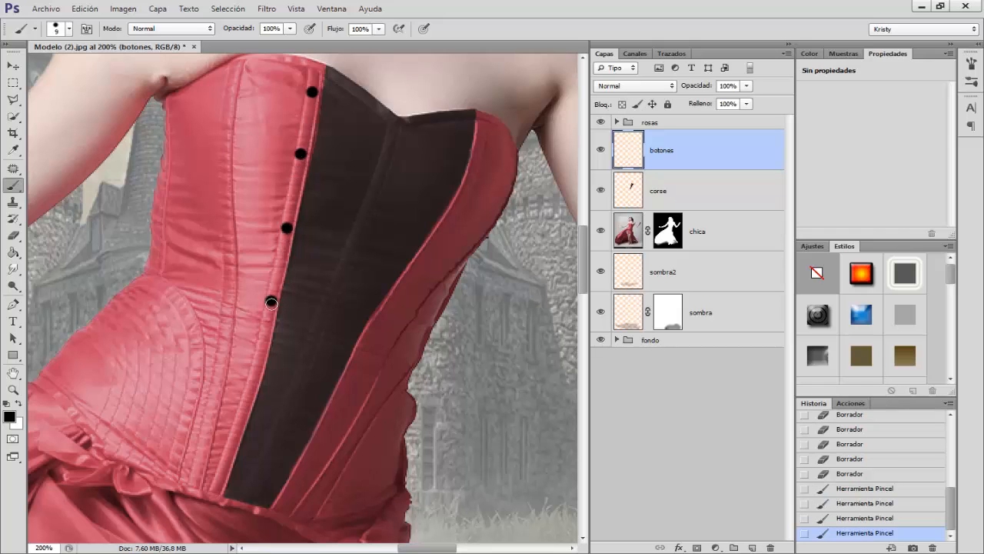
left_click(258, 369)
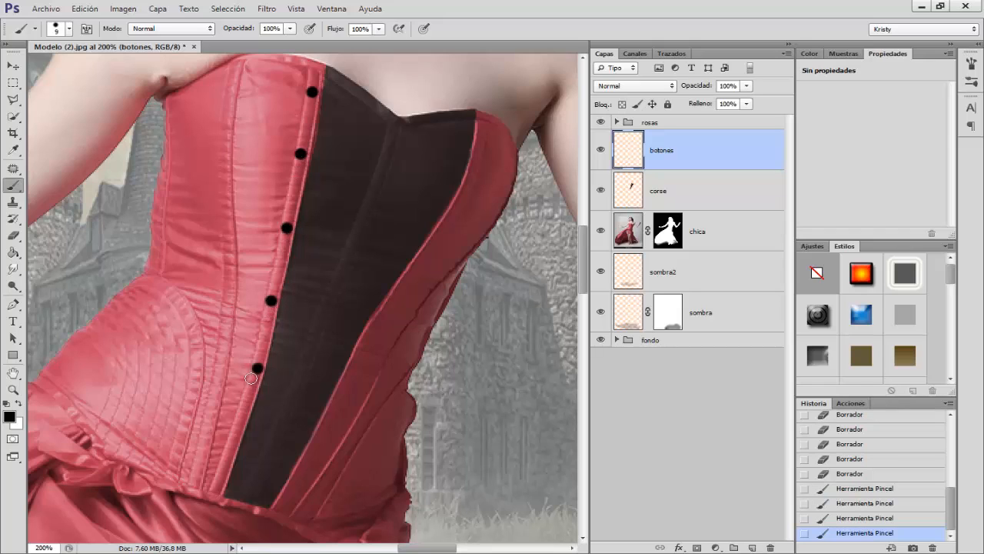
left_click(237, 428)
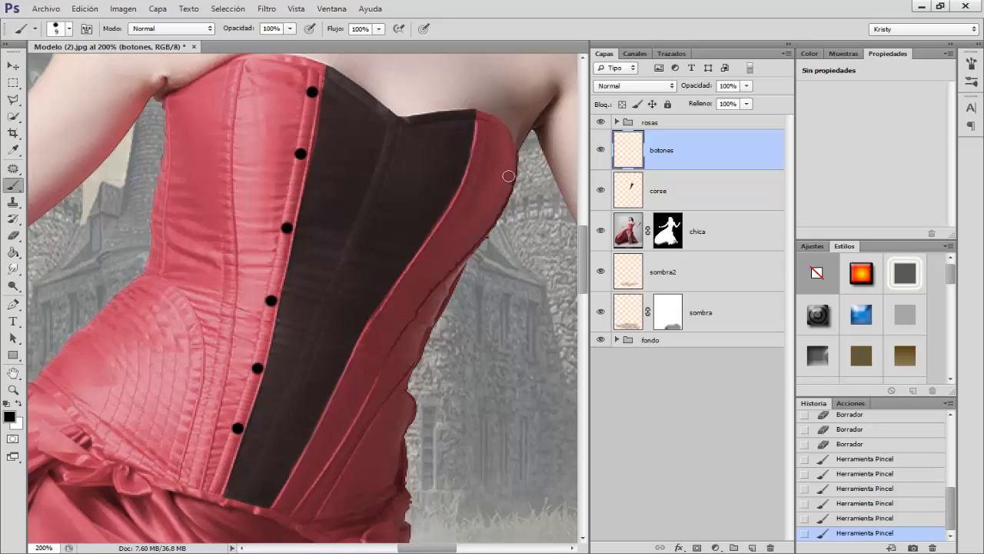
Step: Paint six matching black button dots down the red seam on the dark panel's right edge
left_click(479, 138)
left_click(457, 198)
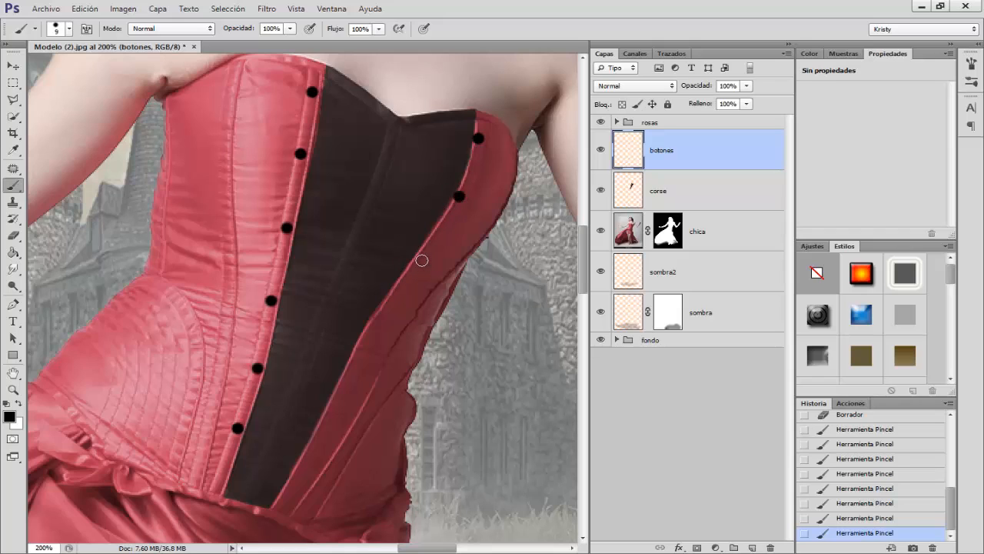
left_click(422, 256)
key("ctrl+z")
left_click(417, 262)
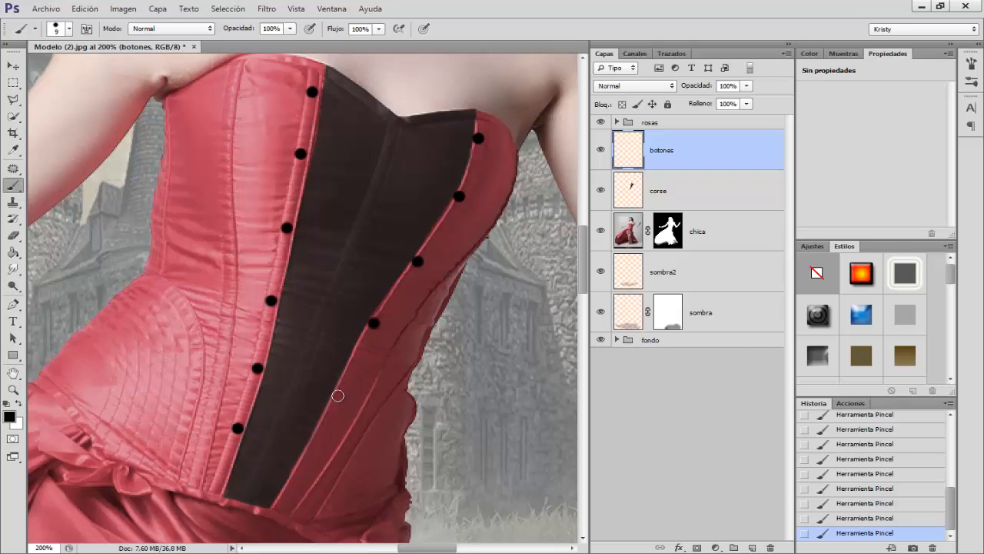
left_click(310, 455)
Step: Add a Bevel and Emboss effect to the botones layer with the pillow emboss style (Relieve acolchado) and 62% depth
left_click(679, 546)
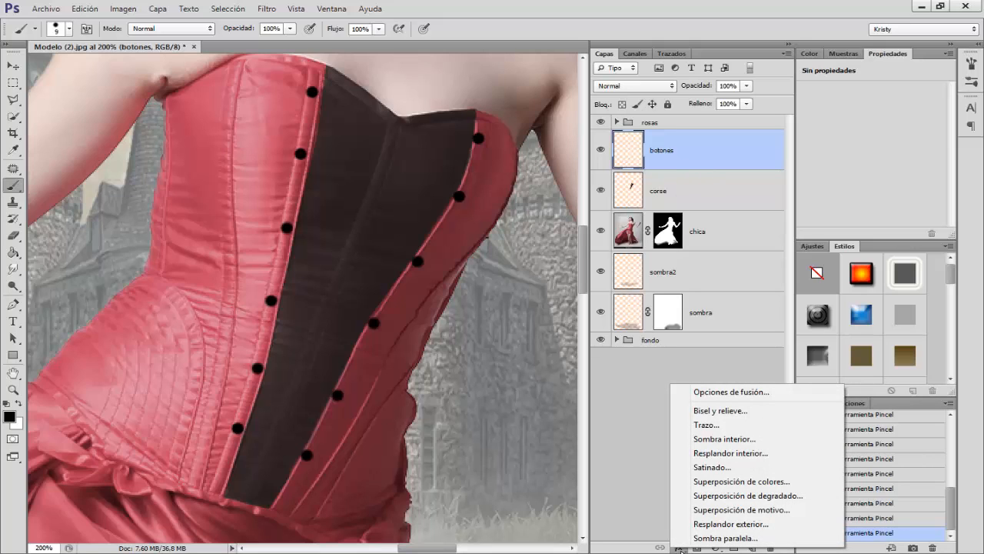
left_click(717, 411)
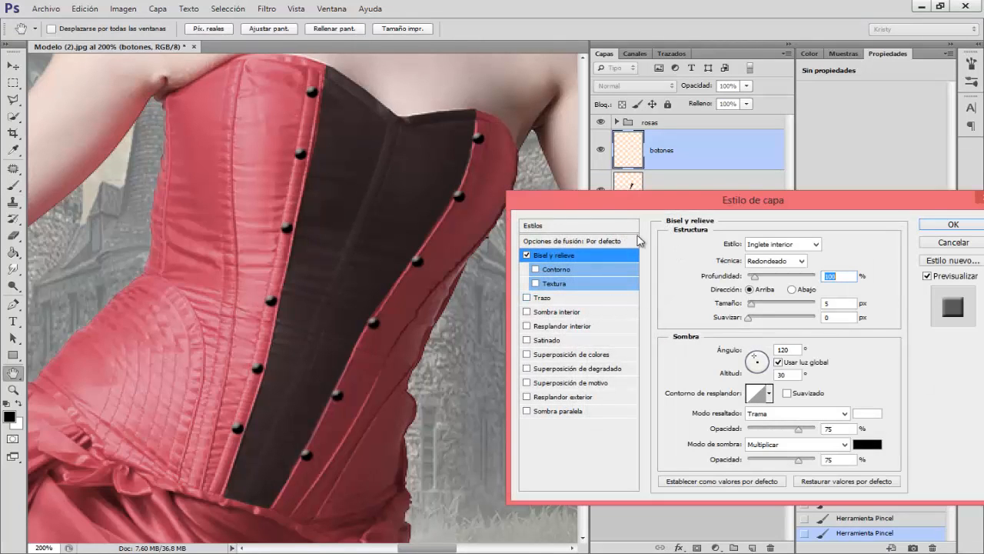
left_click(766, 245)
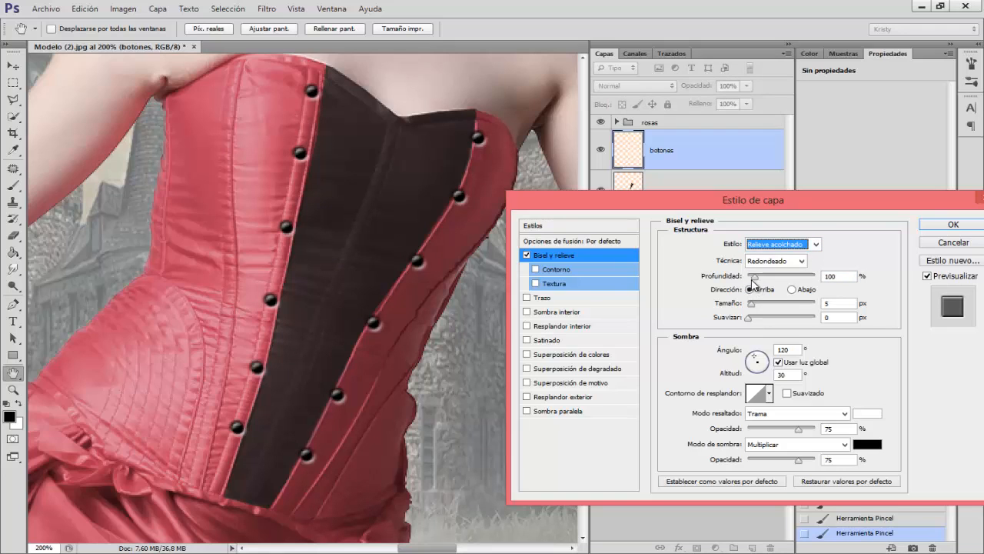
left_click_drag(756, 277, 752, 281)
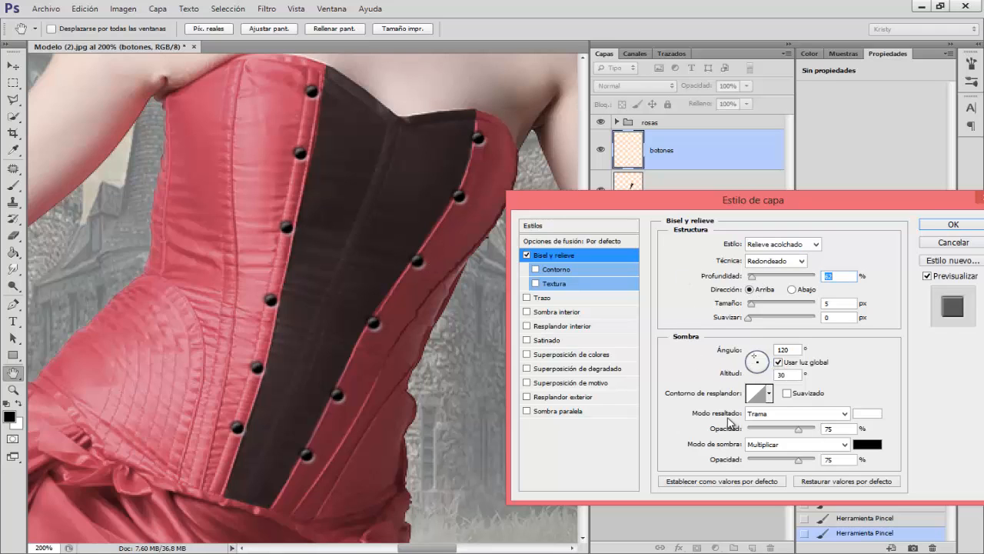
Step: Set the bevel's highlight color to pale pink f5c4ce, starting from a dress sample, and apply the layer style
left_click(868, 416)
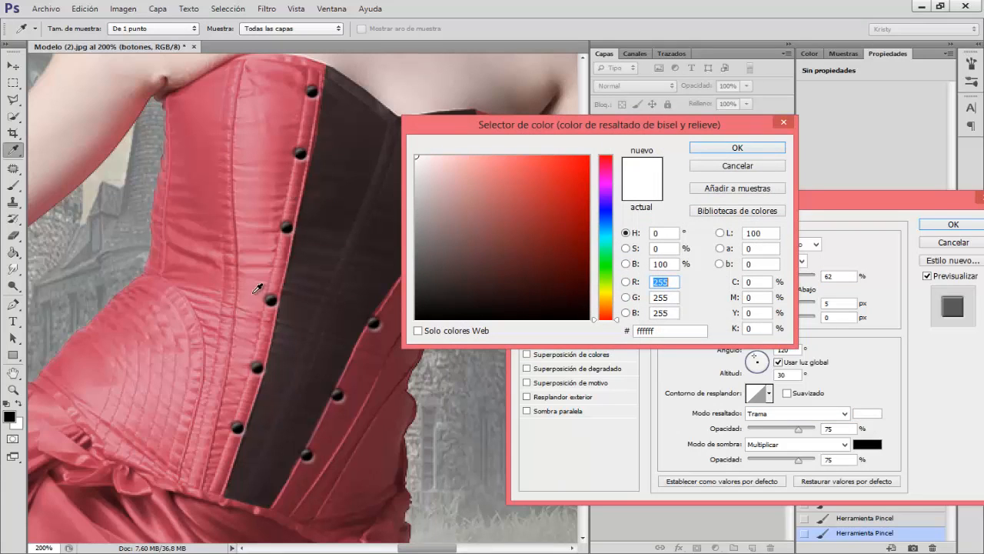
left_click(173, 369)
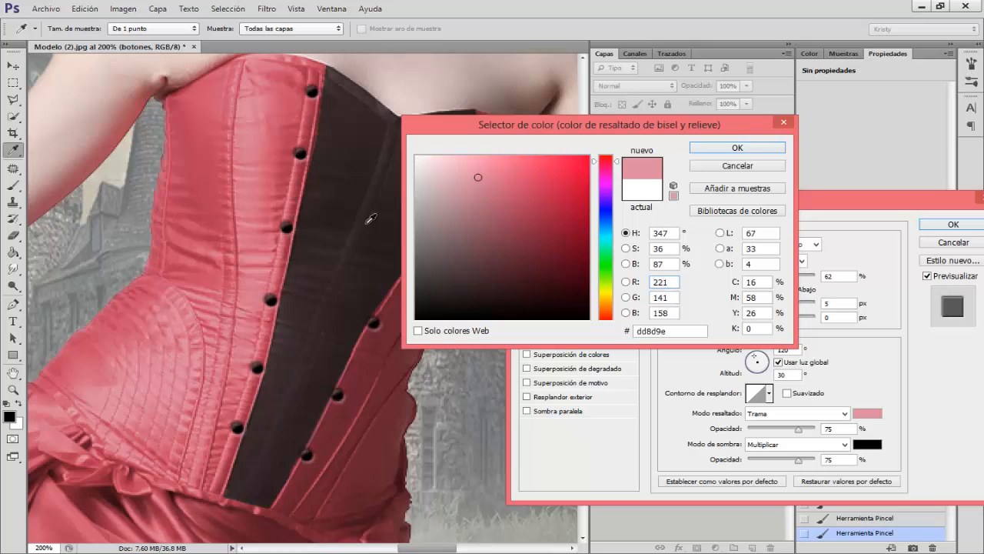
left_click(472, 168)
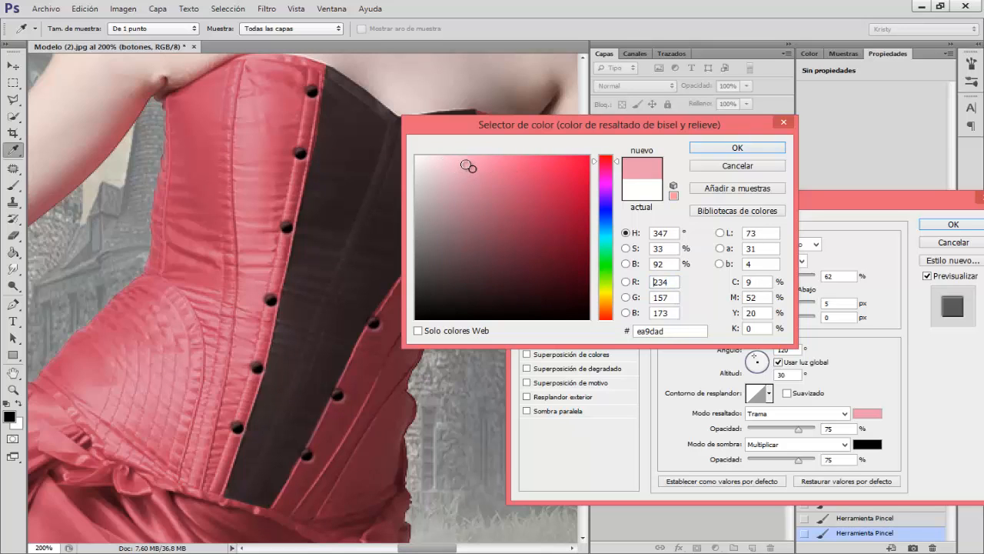
left_click(466, 166)
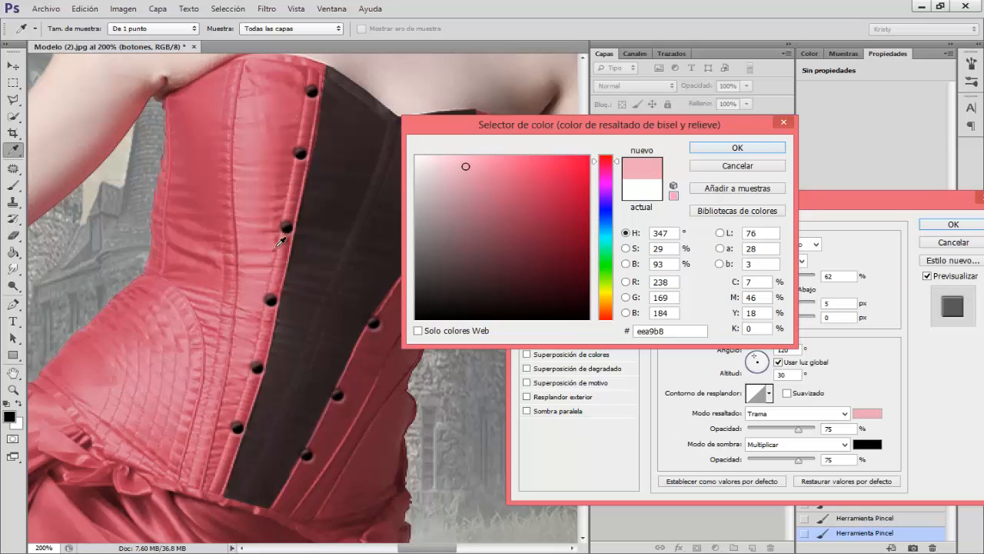
left_click(449, 162)
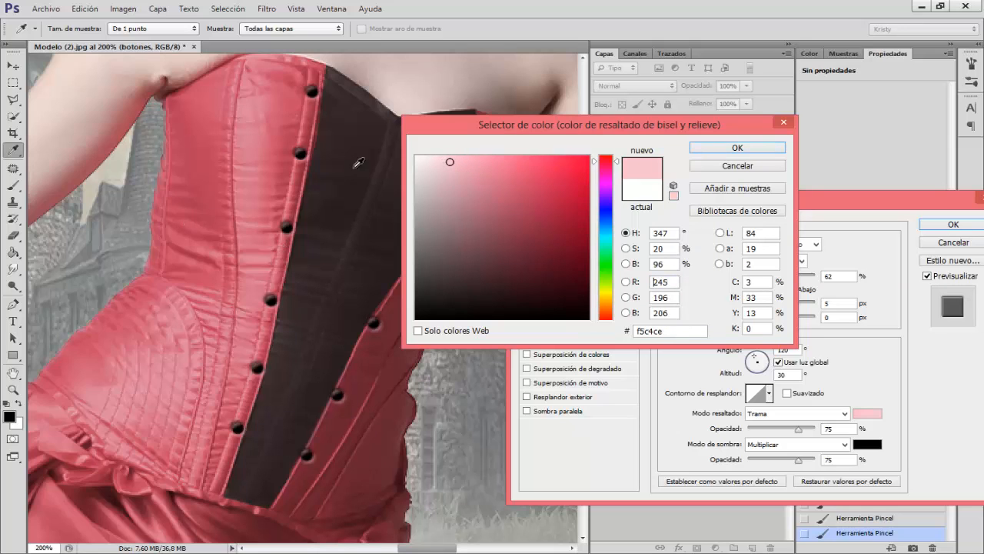
left_click(715, 151)
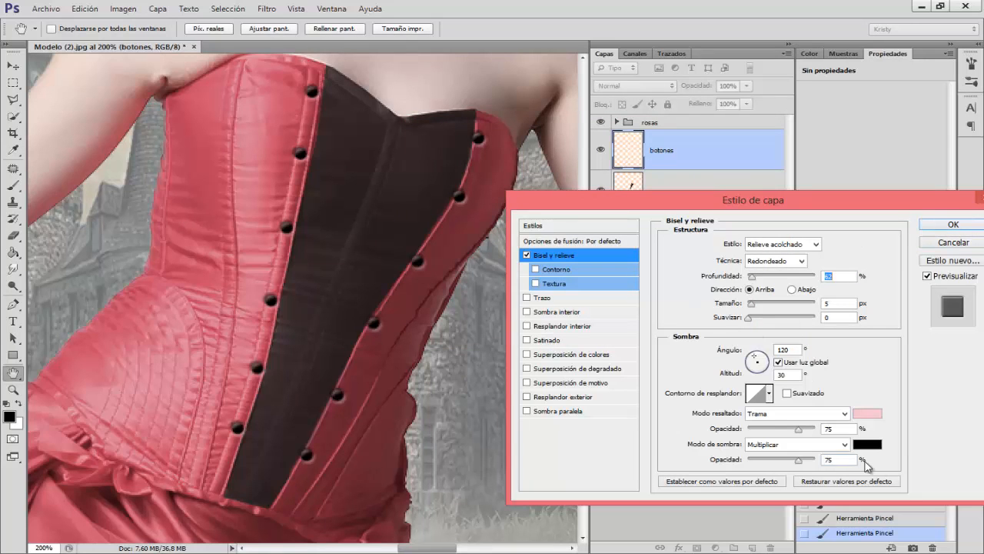
left_click(954, 224)
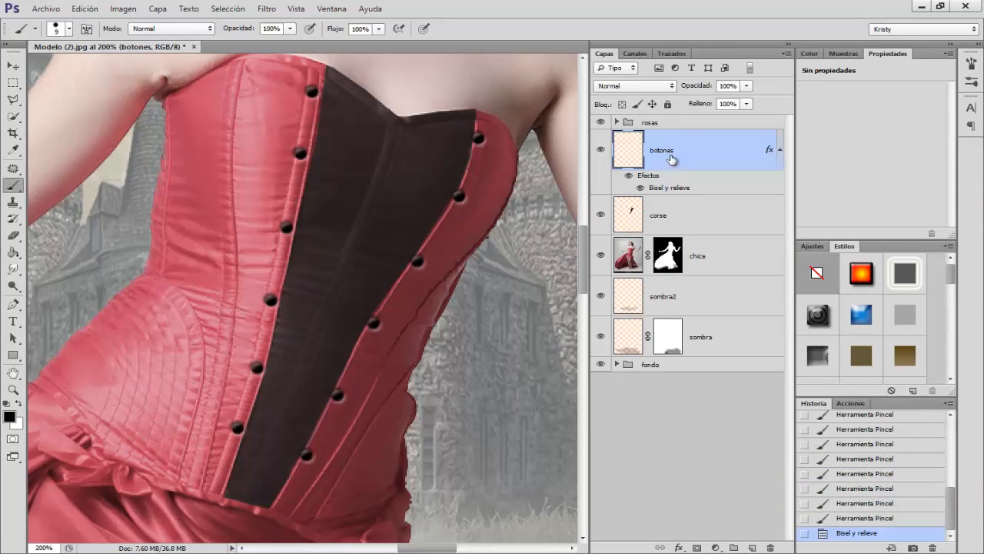
Step: Add a new empty layer above botones
left_click(752, 546)
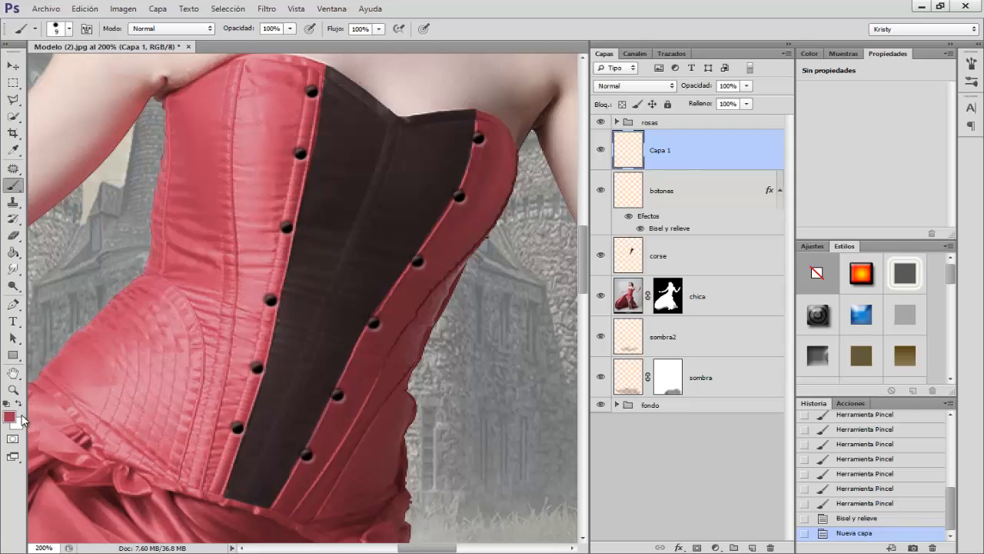
right_click(329, 159)
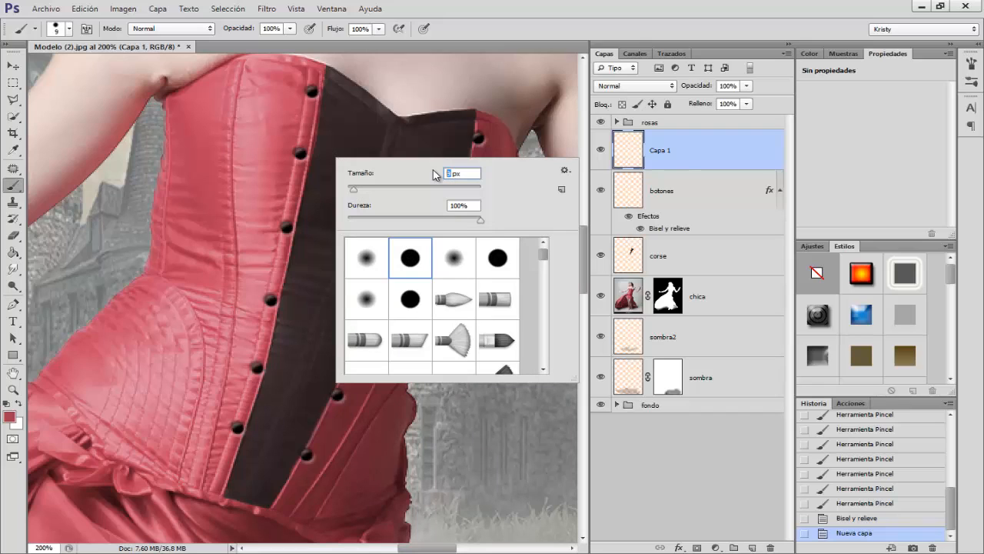
type("6")
left_click(658, 169)
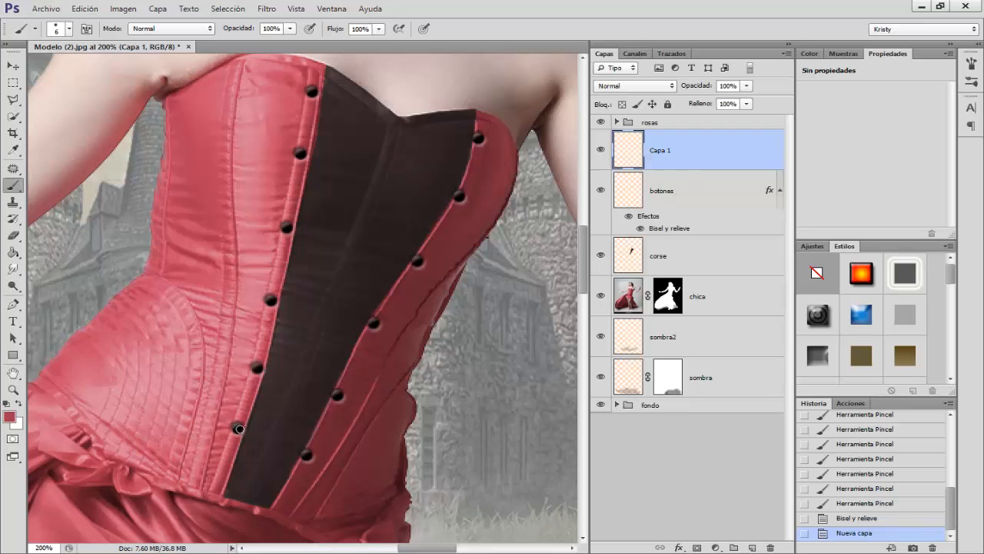
left_click(239, 429)
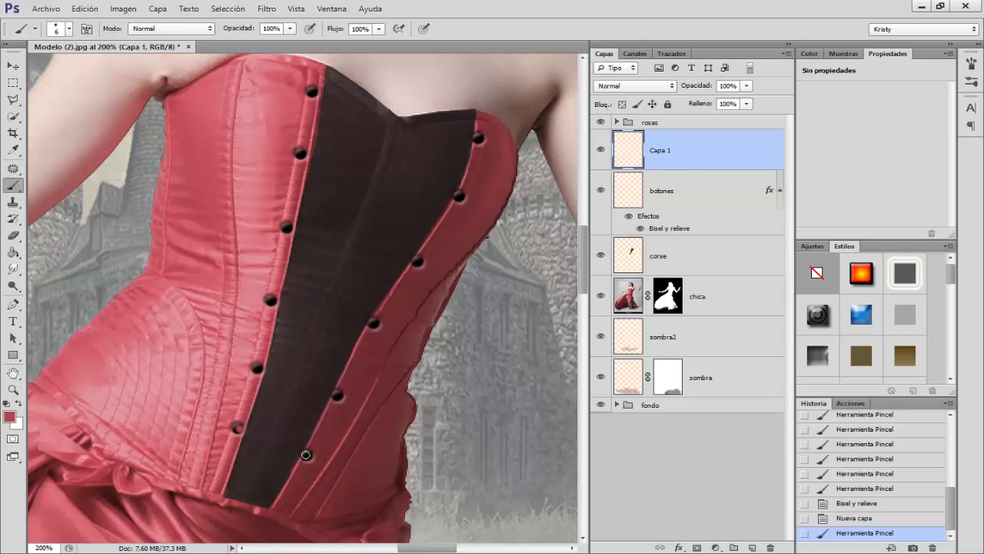
left_click(306, 455, "shift")
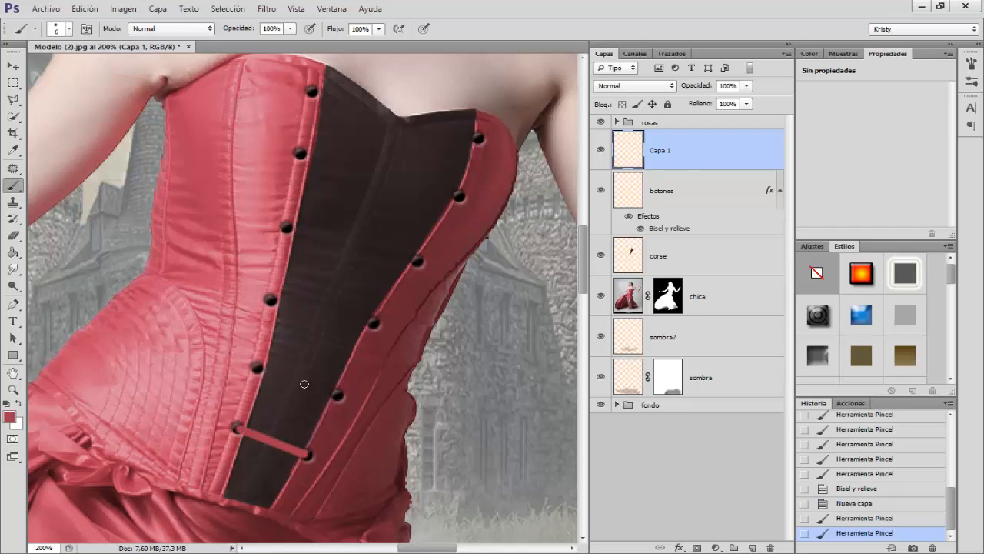
left_click(257, 367, "shift")
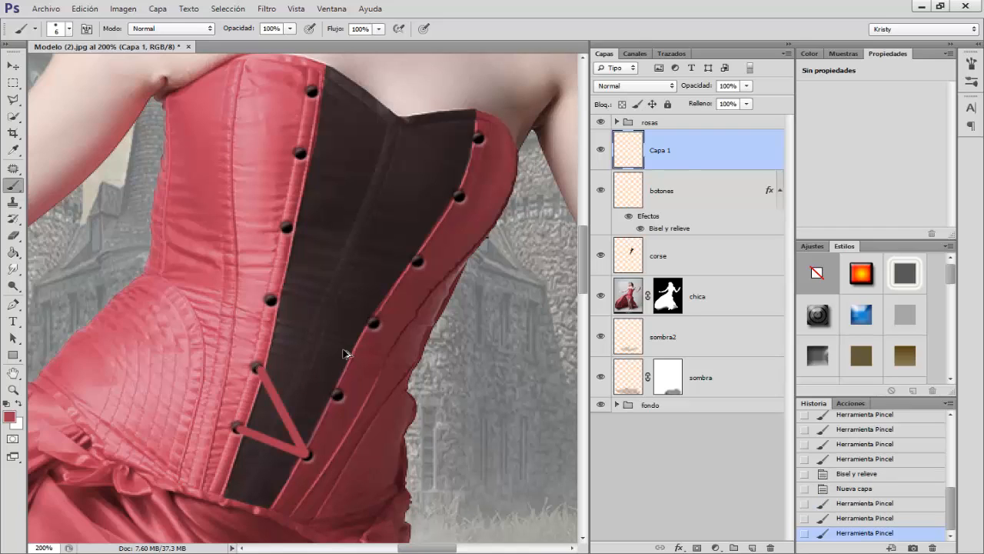
key("ctrl+alt+z")
key("ctrl+alt+z")
key("ctrl+alt+z")
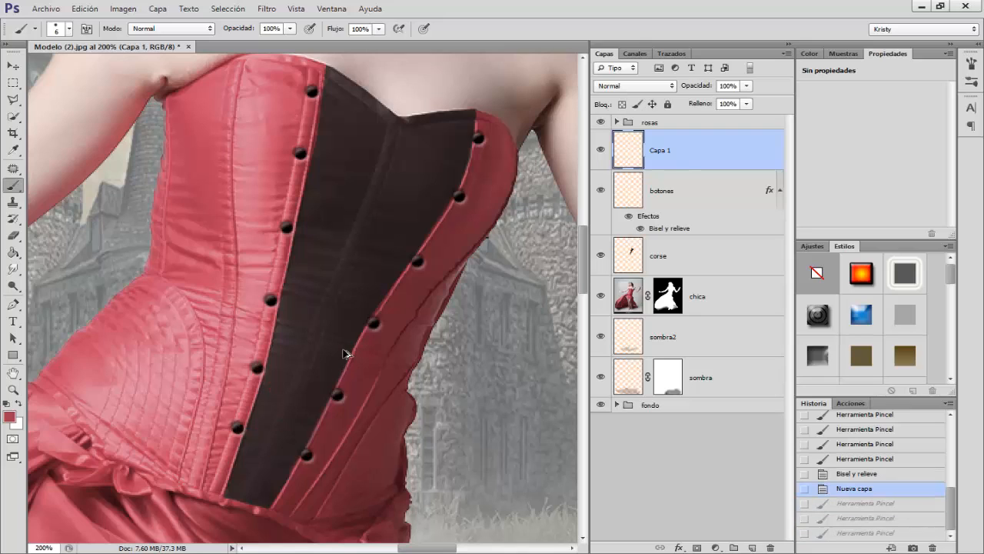
Step: With a 4 px brush, paint a straight-line red zigzag lace from the lowest left button, via alternate buttons, to the top left one
right_click(308, 385)
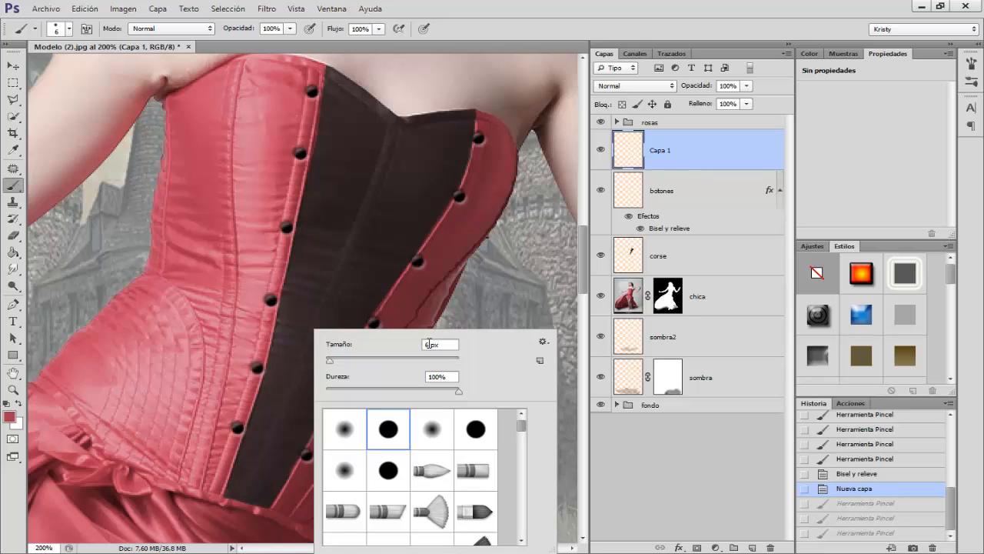
left_click_drag(431, 344, 414, 344)
key("Return")
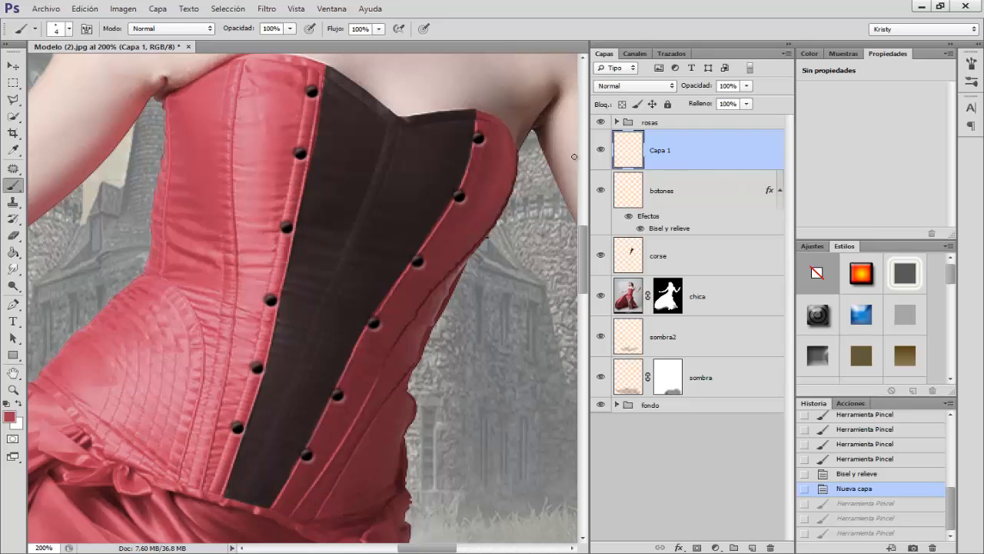
left_click(239, 428)
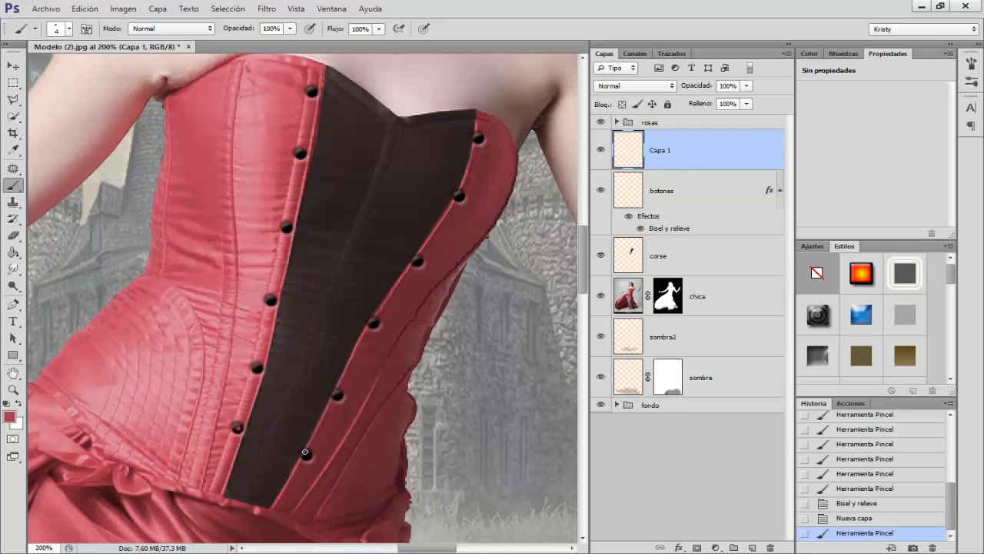
left_click(306, 455, "shift")
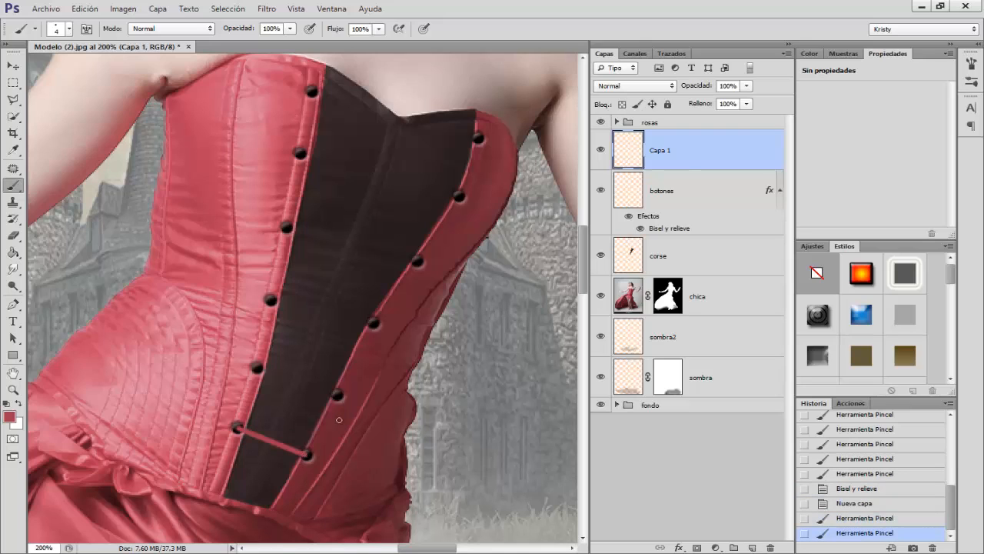
left_click(260, 371, "shift")
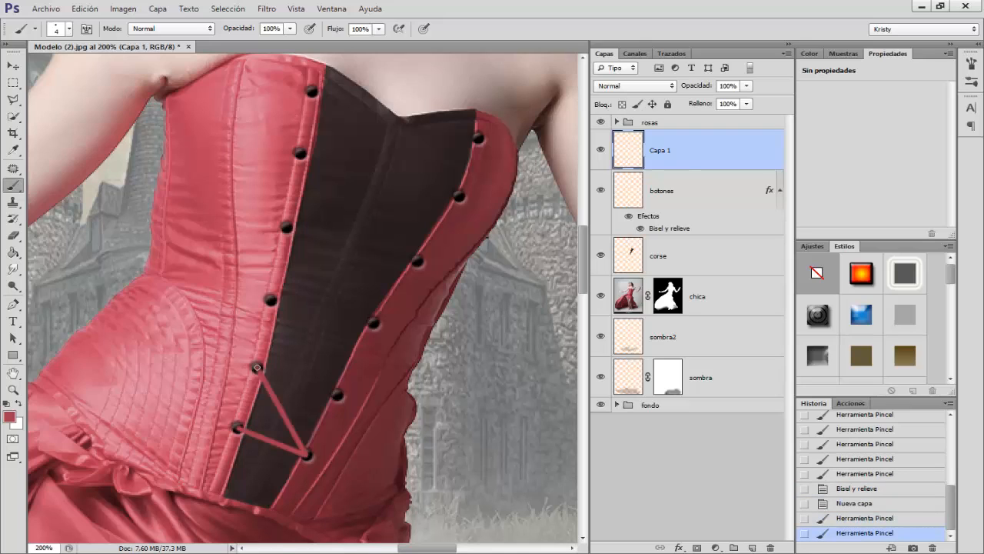
left_click(375, 323, "shift")
left_click(287, 229, "shift")
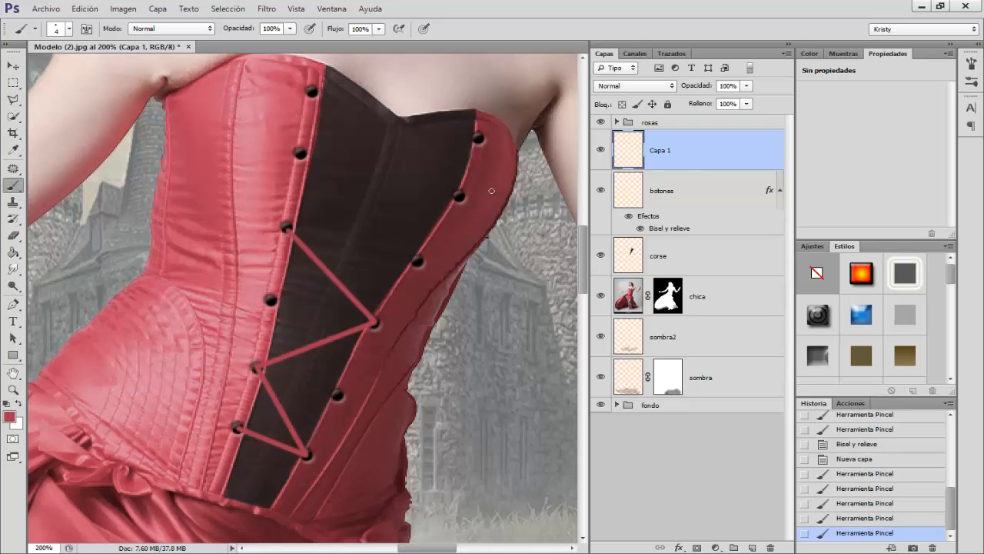
left_click(461, 198, "shift")
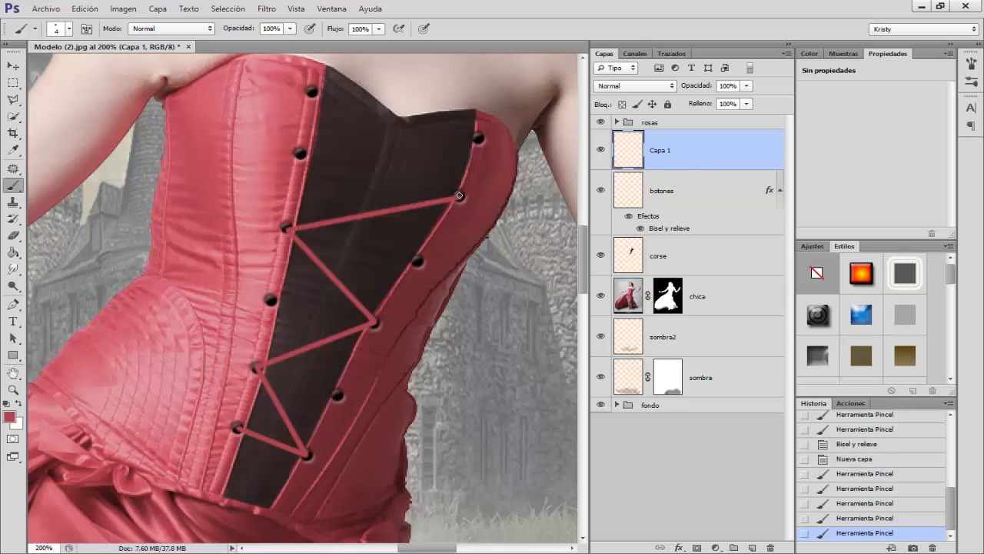
left_click(313, 93, "shift")
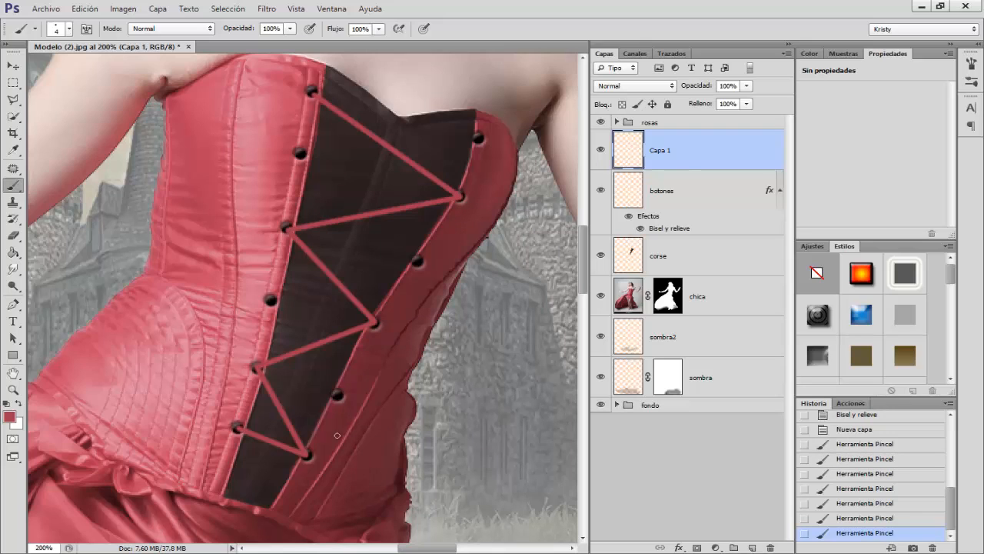
left_click_drag(239, 427, 278, 419)
left_click_drag(338, 393, 273, 302)
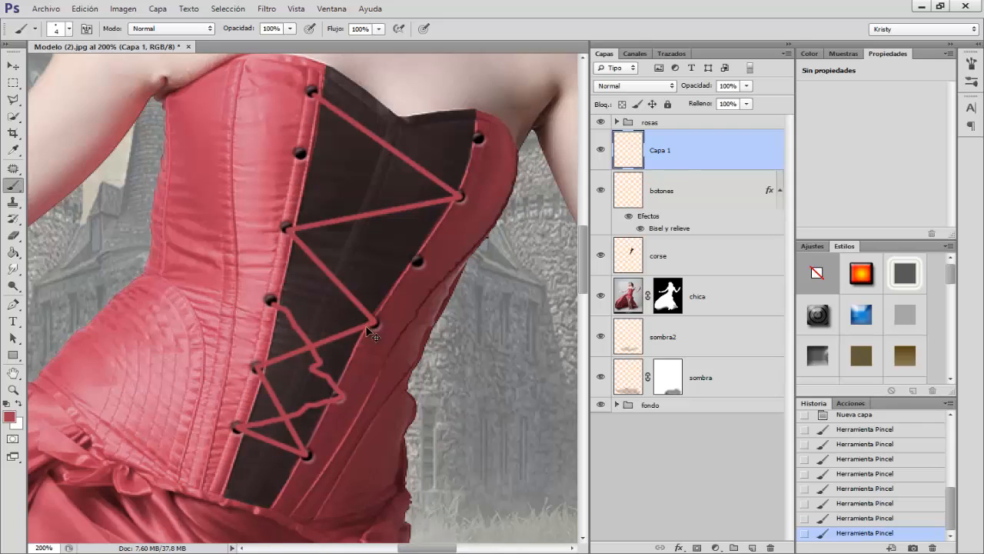
key("ctrl+z")
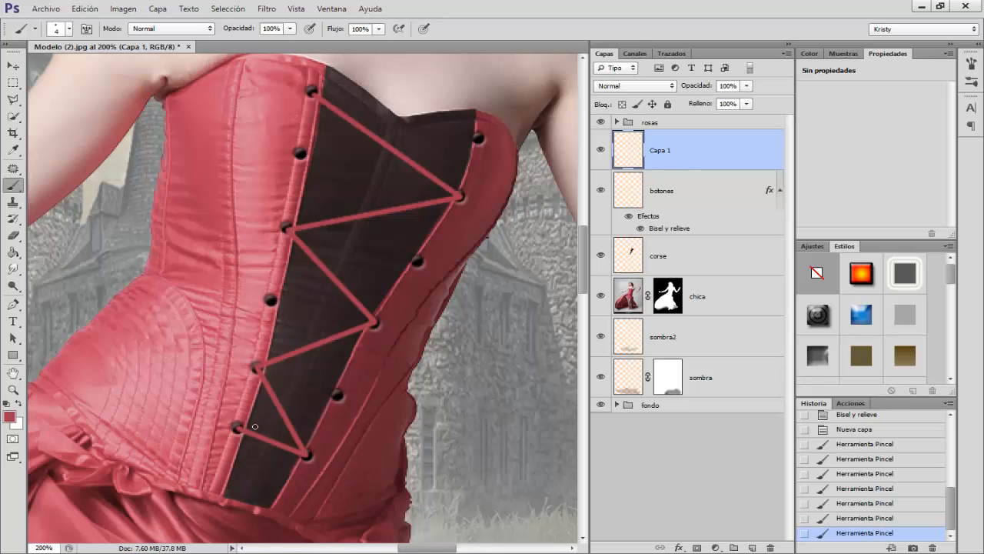
Step: Paint the crossing red lace in straight segments from the lowest left button through the remaining buttons up to the top right one
left_click(239, 428)
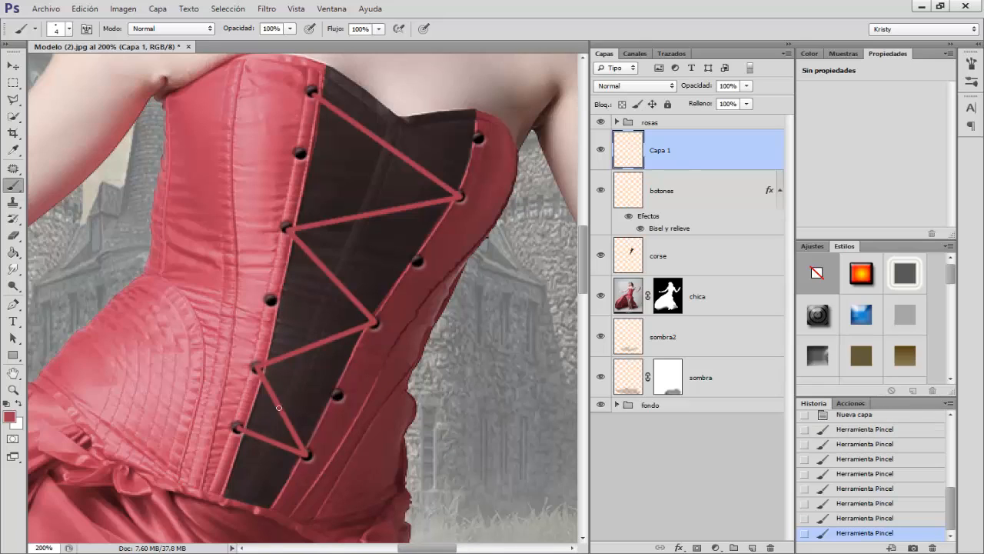
left_click(339, 397, "shift")
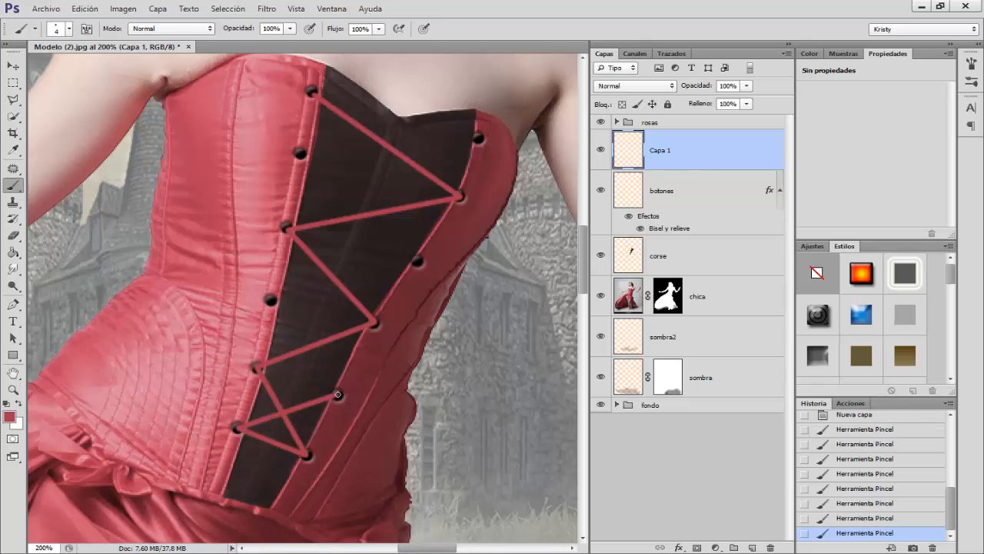
left_click(273, 301, "shift")
left_click(422, 262, "shift")
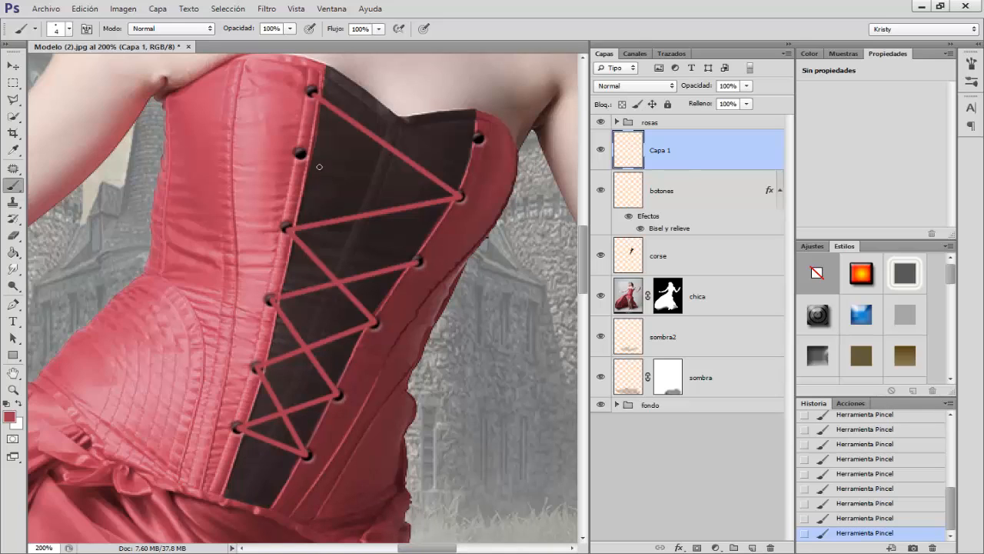
left_click(299, 155, "shift")
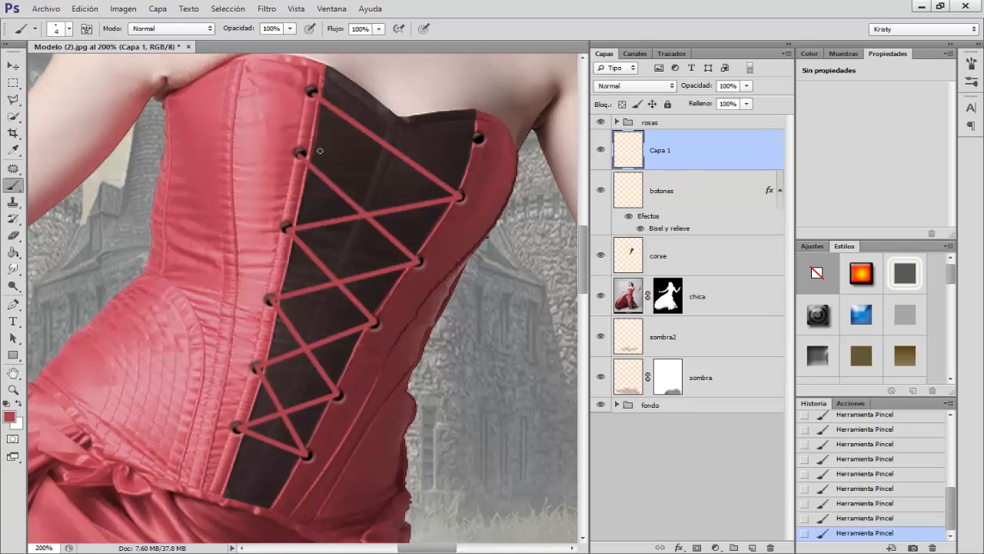
left_click(478, 137, "shift")
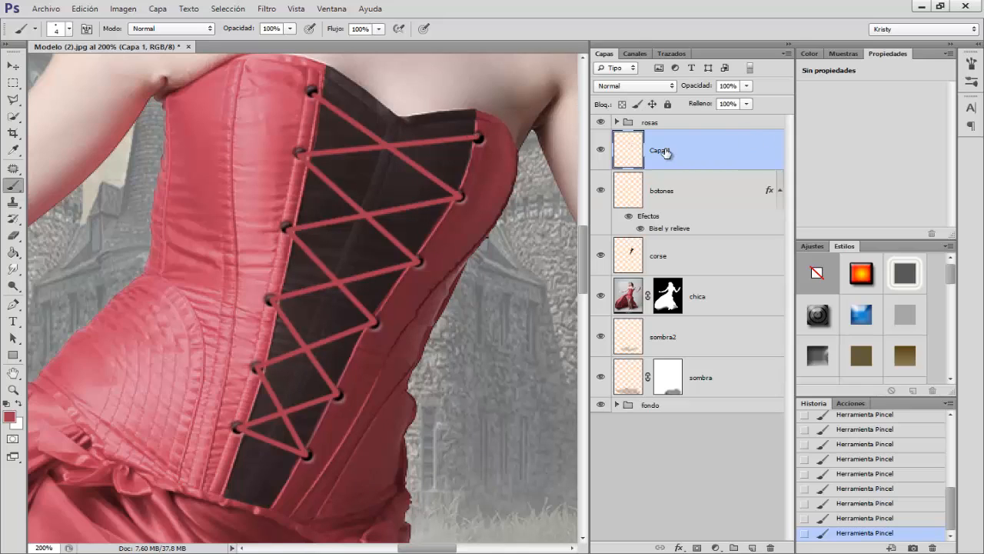
Step: Rename the lacing layer as cordel and move it below the botones layer
double_click(661, 151)
type("cordel")
key("Return")
left_click_drag(682, 224, 686, 232)
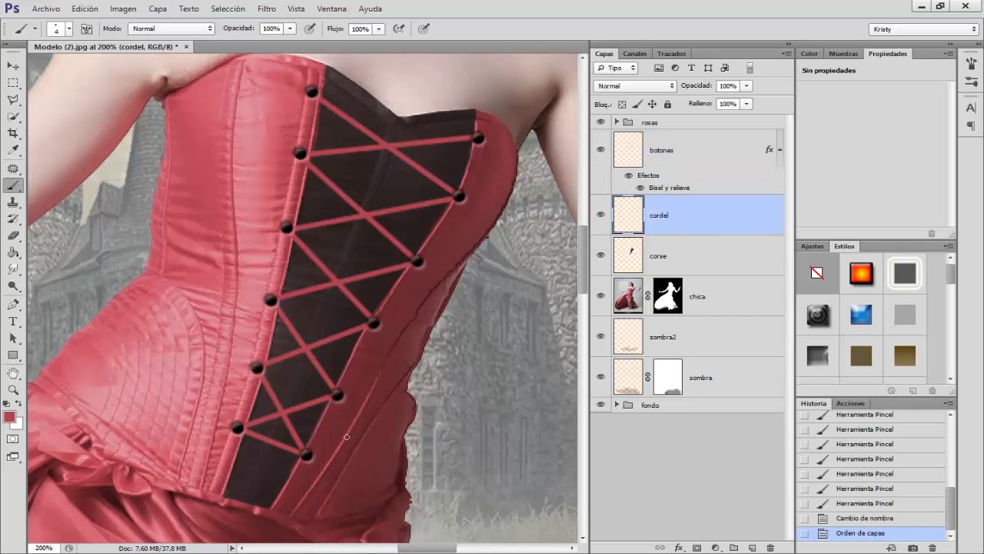
Step: Add a Bevel and Emboss effect to the cordel layer with the inner bevel style (Inglete interior) and 83% depth
left_click(679, 548)
left_click(696, 410)
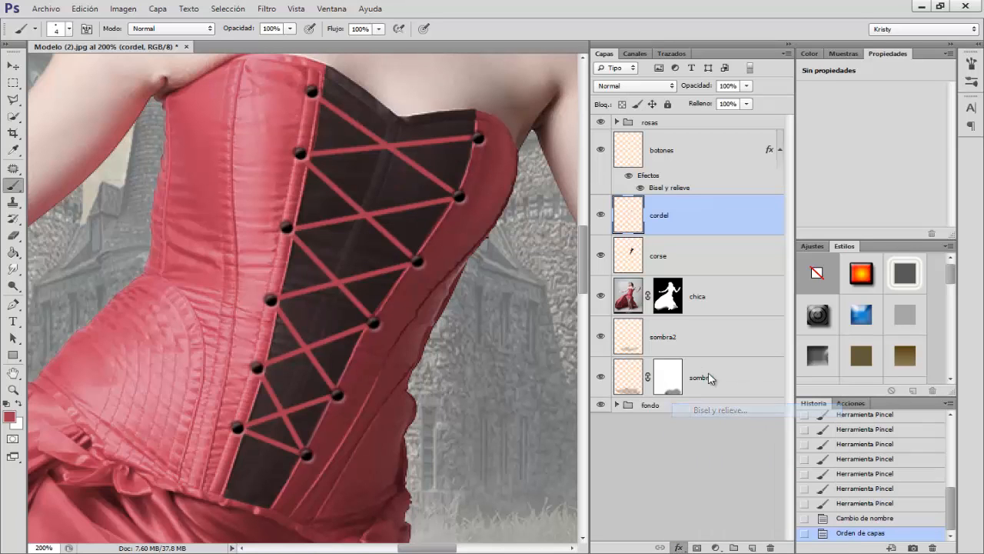
left_click(781, 246)
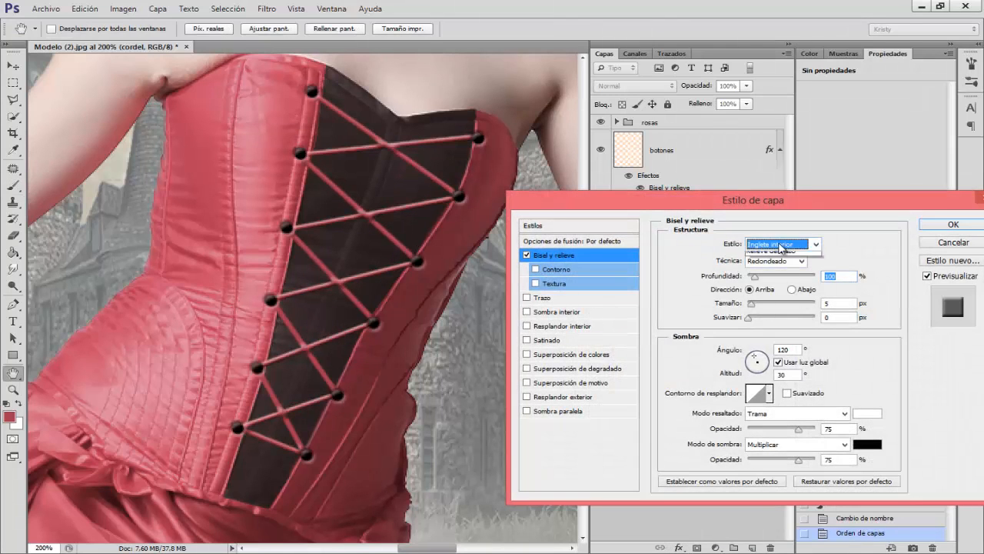
left_click(766, 268)
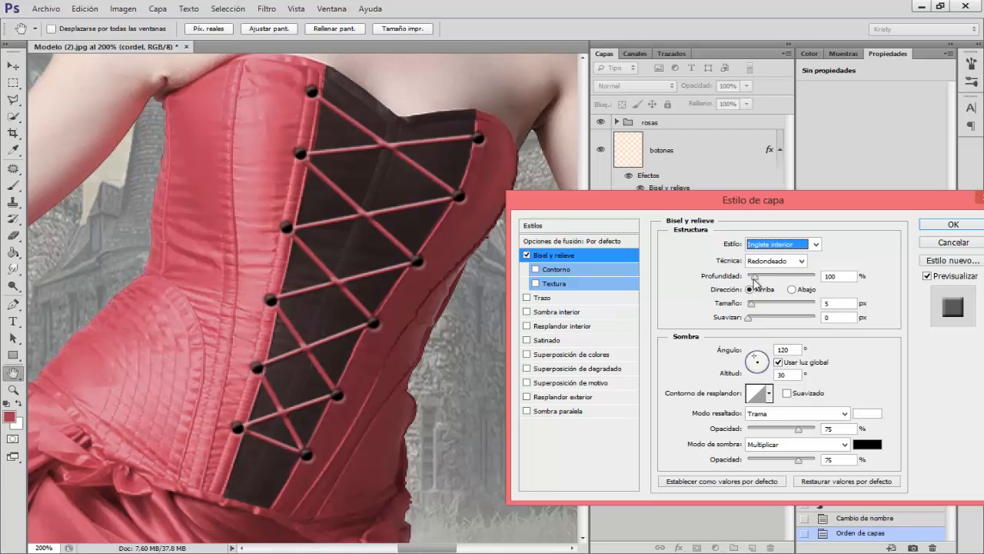
left_click_drag(756, 281, 754, 281)
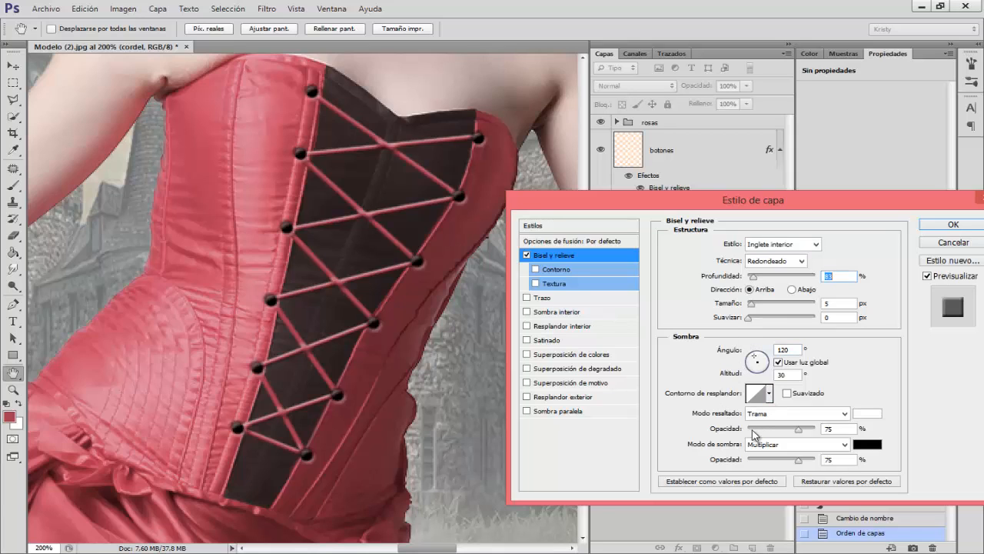
Step: Set the bevel's highlight color to light pink edb6c2, starting from a sample of the corset
left_click(868, 413)
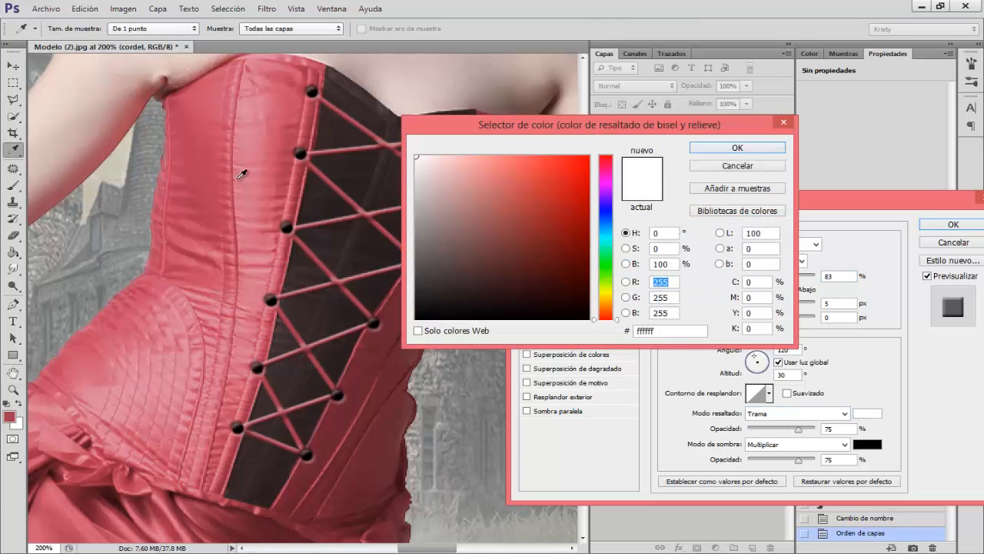
left_click(258, 151)
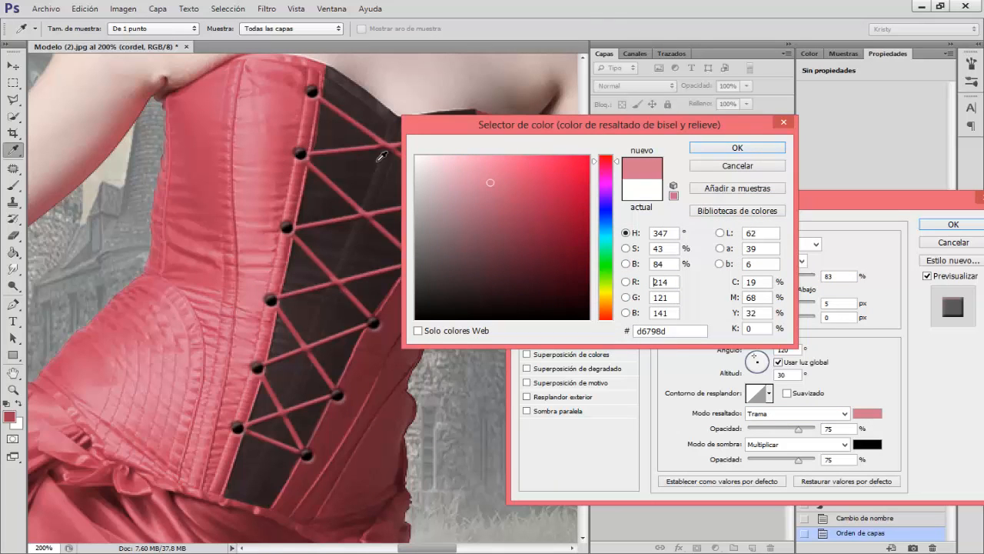
left_click(456, 167)
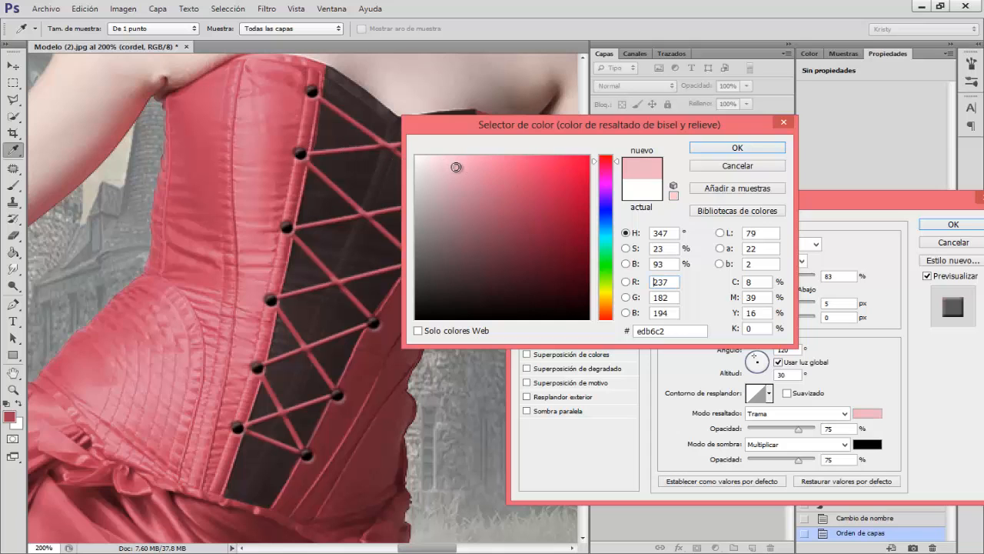
left_click(709, 151)
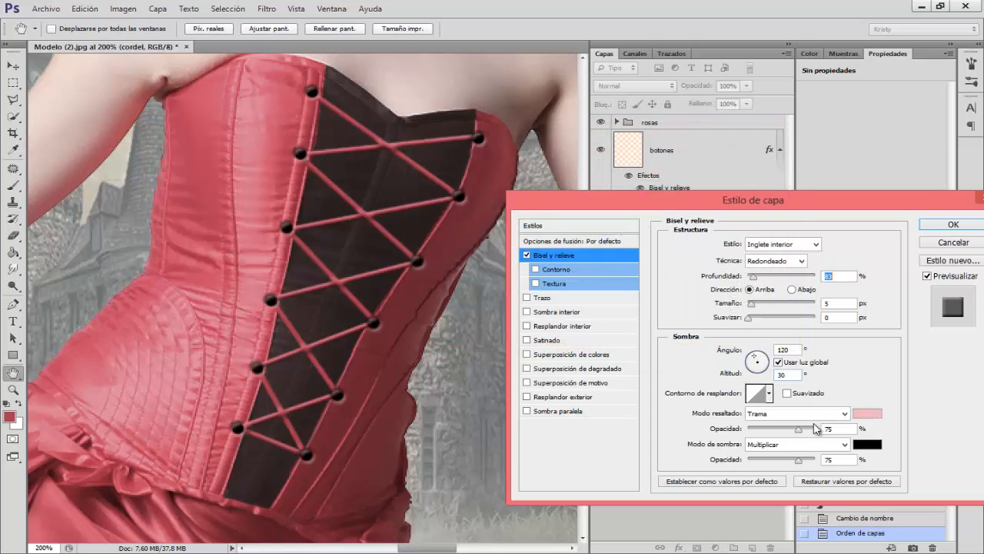
Step: Set the bevel's shadow color to dark red 3a1119, sampled from a dark fold of the skirt
left_click(868, 444)
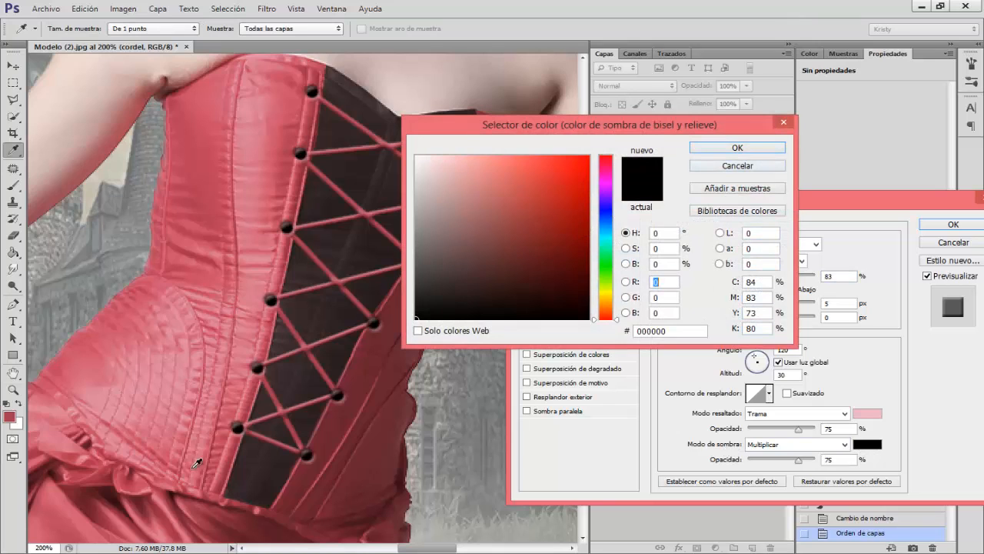
left_click(125, 493)
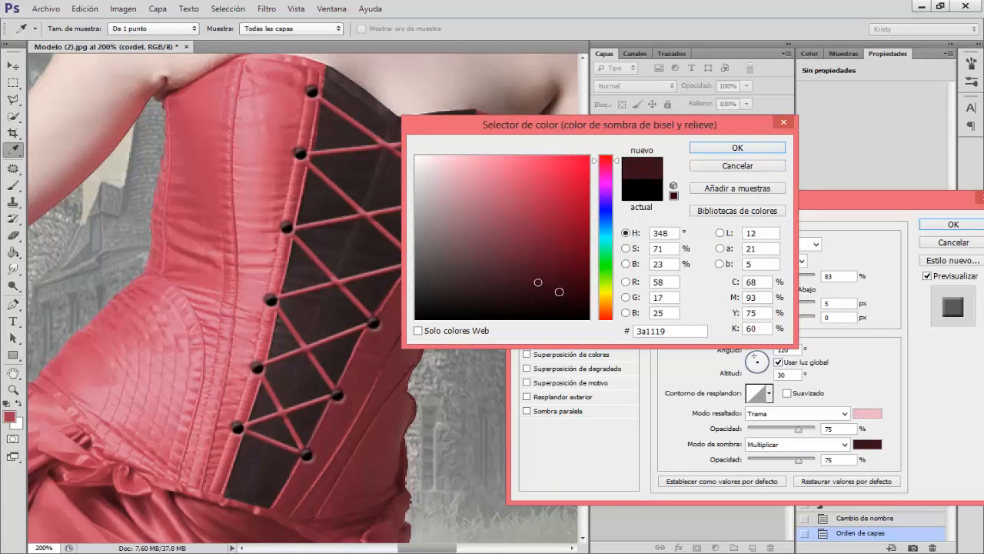
left_click(725, 150)
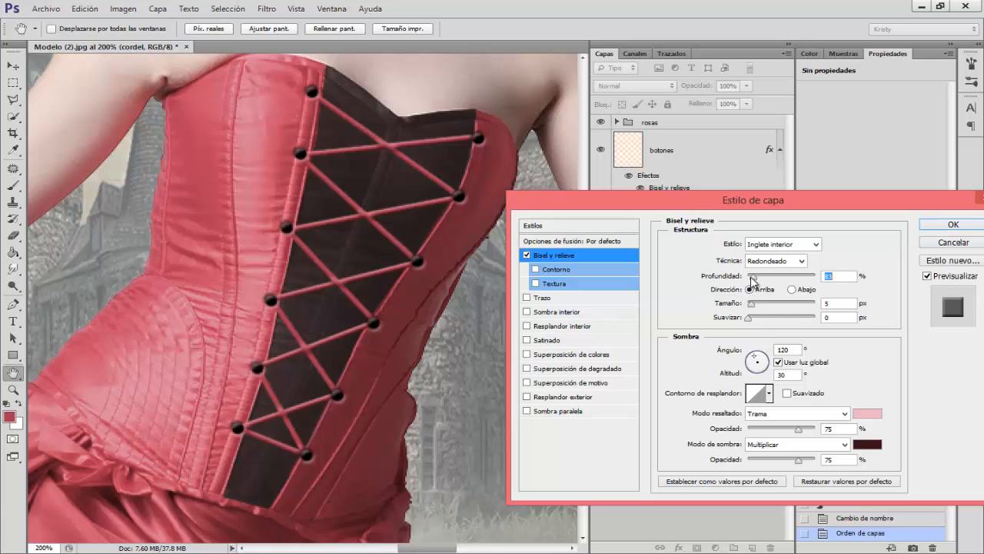
Step: Reduce the bevel's depth to 62%, apply the layer style and hide the cordel layer's effects to compare the look
left_click_drag(752, 276, 751, 276)
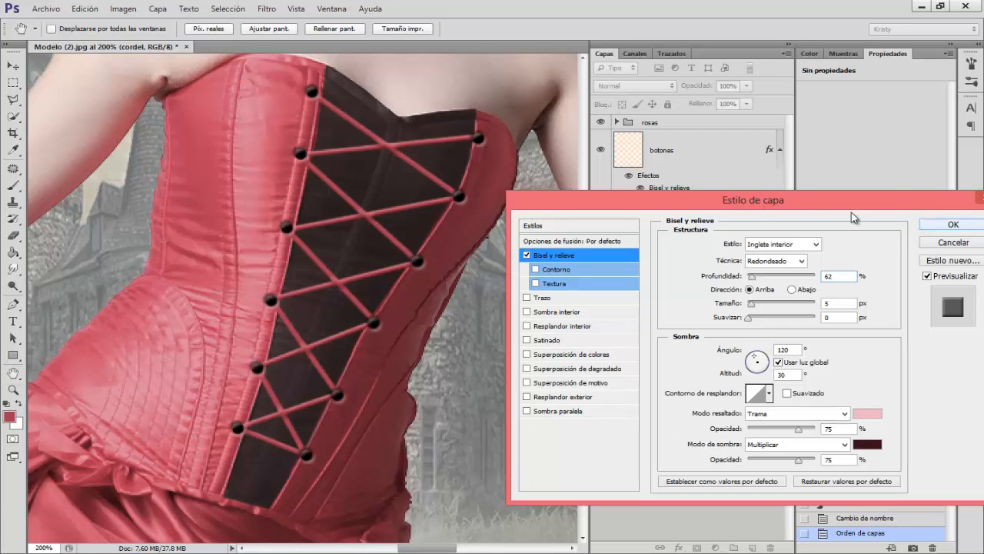
left_click(953, 223)
left_click(629, 240)
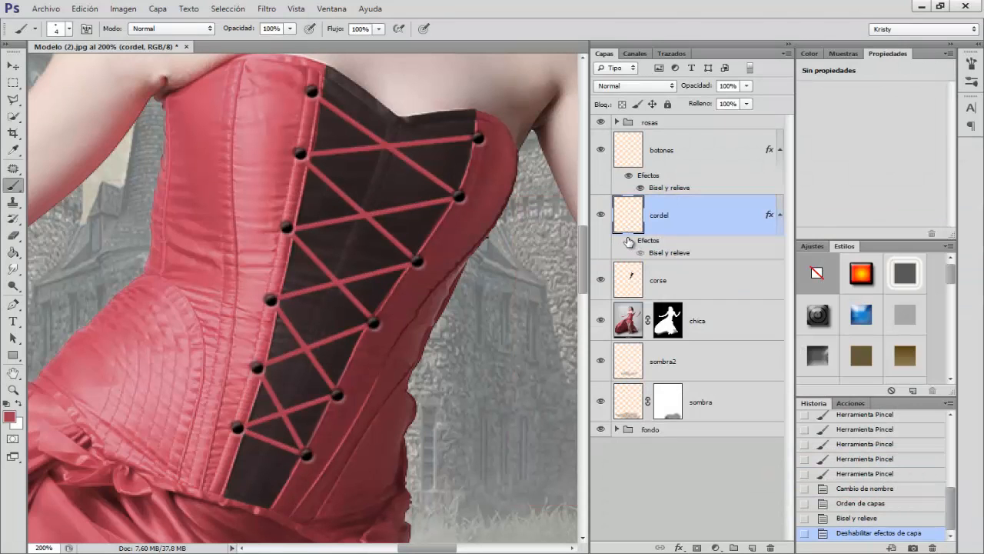
Step: Show the cordel layer's effects again and check the lacing on the corset
left_click(629, 241)
key("ctrl+minus")
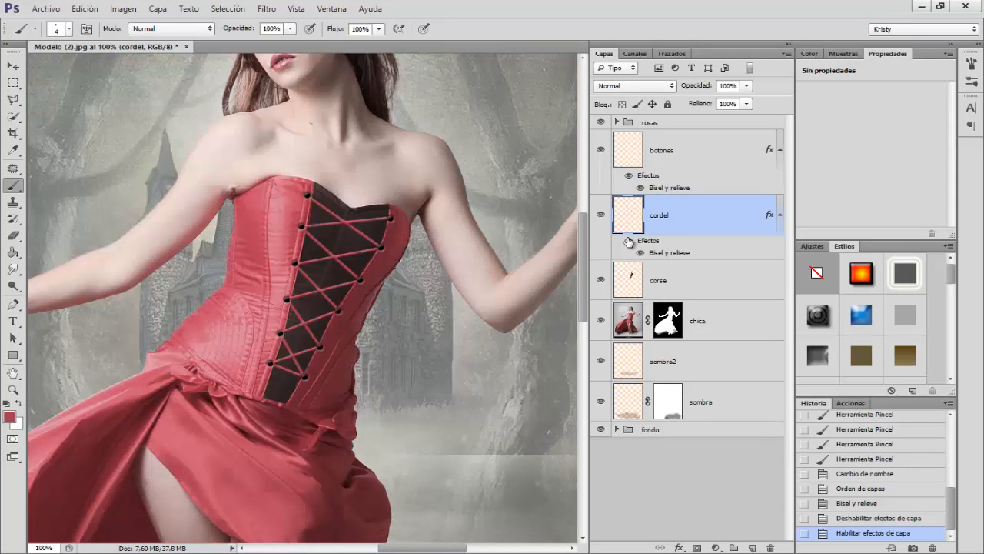
key("ctrl+plus")
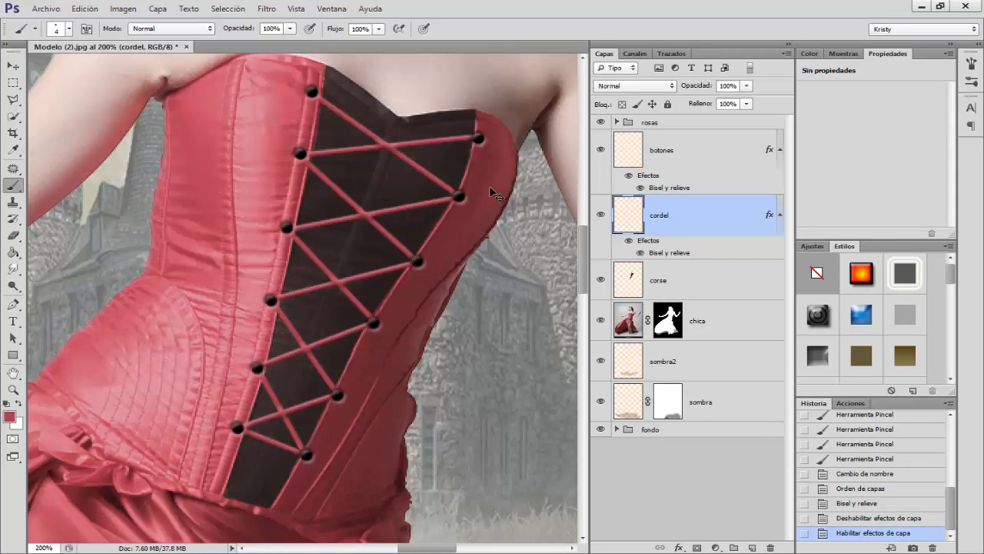
key("ctrl+minus")
Step: Place the Lazo.png image from the Materiales Rosas folder into the document above the cordel layer
left_click(45, 8)
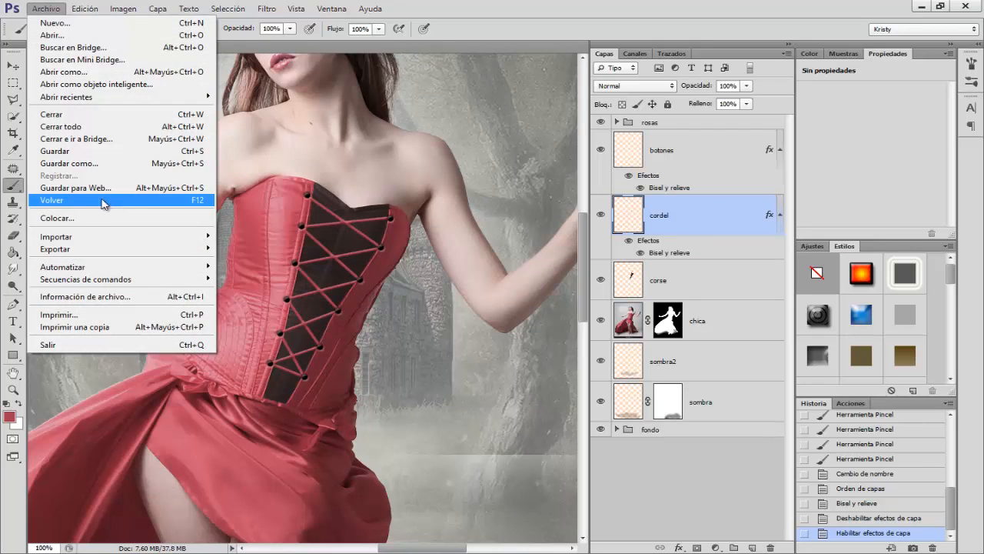
left_click(57, 218)
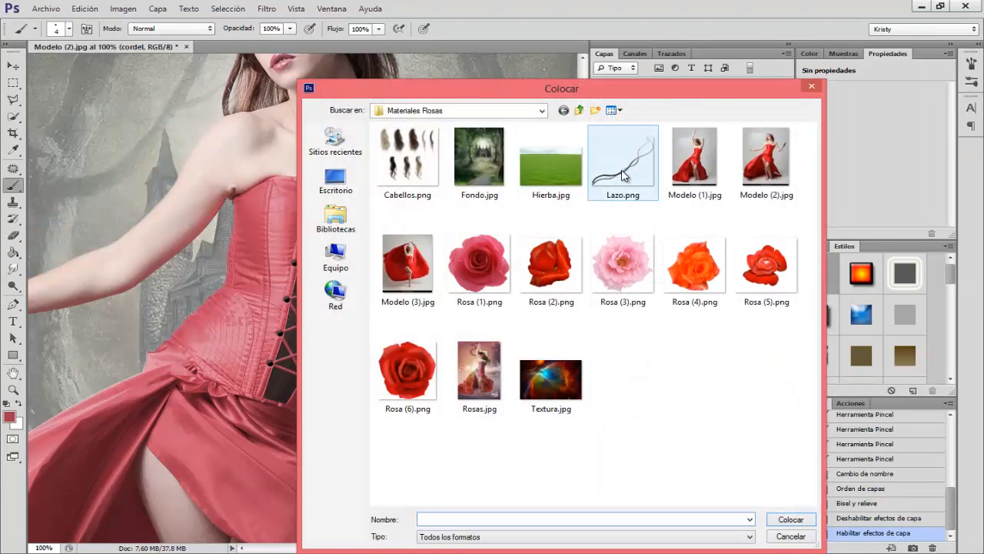
left_click(622, 175)
left_click(787, 521)
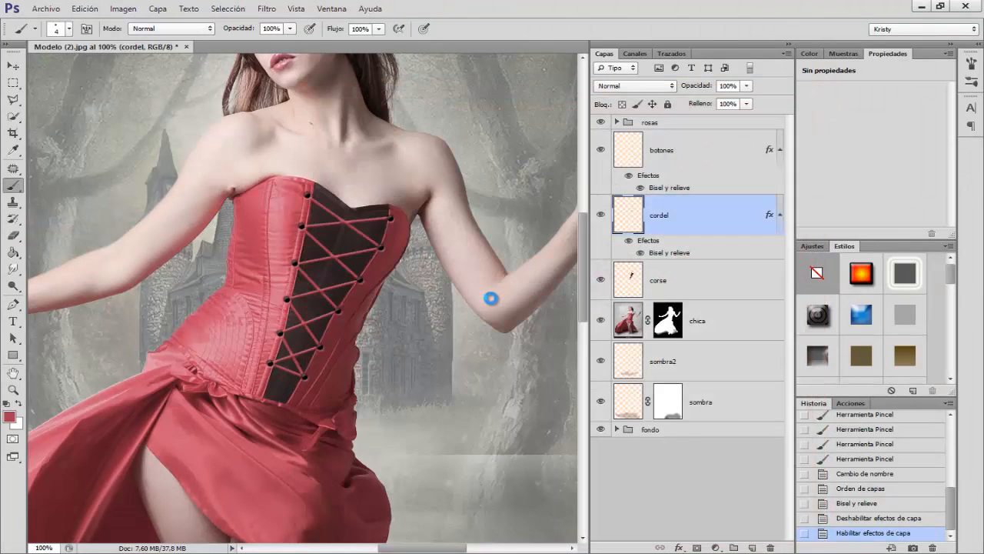
Step: Rotate the placed lace about 96° and position it so it hangs from the corset's upper button nearest the raised hand
right_click(402, 360)
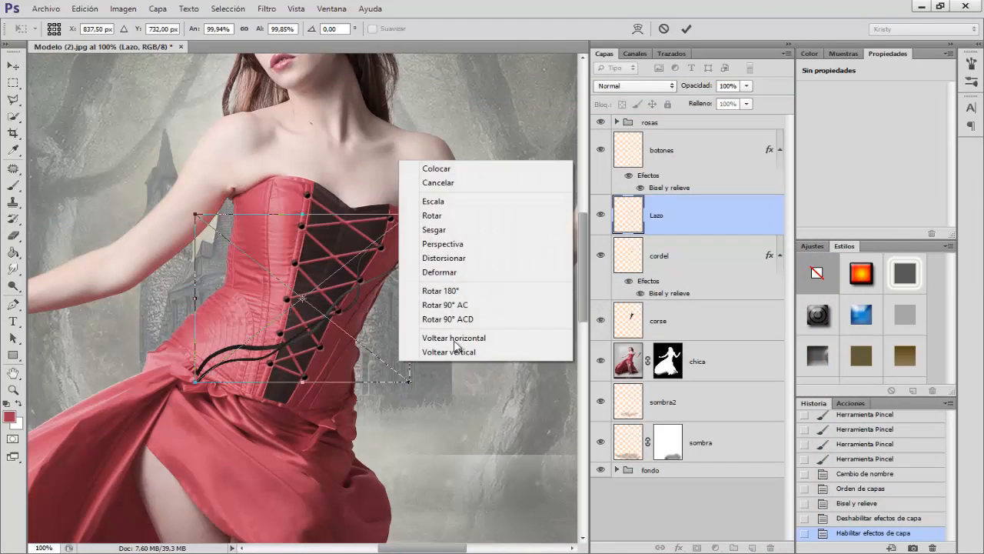
left_click(433, 215)
left_click_drag(414, 384, 252, 165)
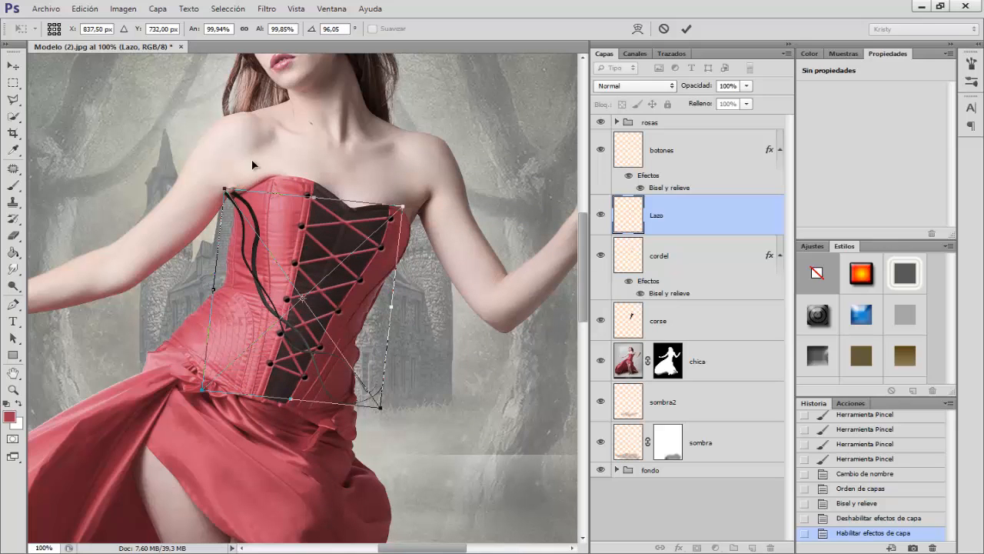
left_click_drag(224, 211, 410, 248)
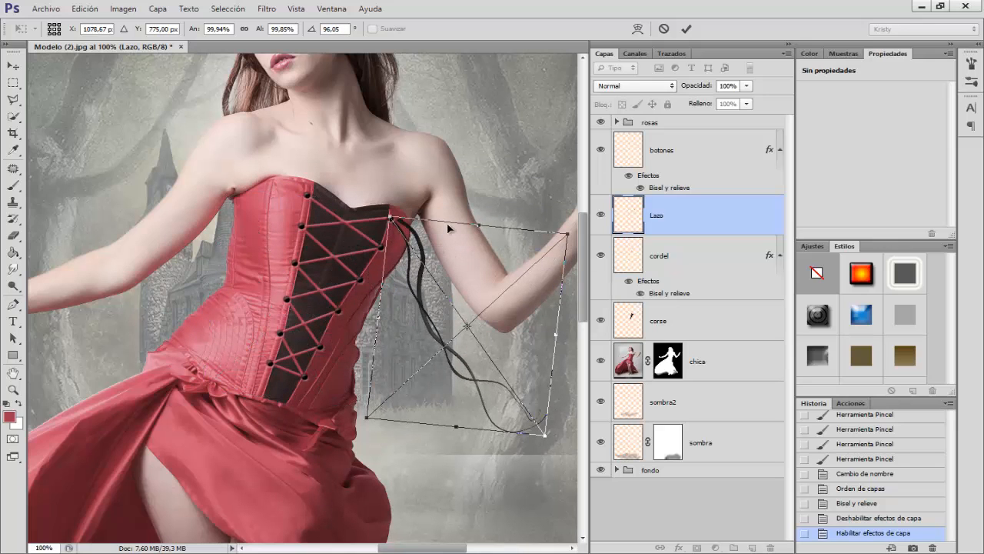
key("Return")
key("b")
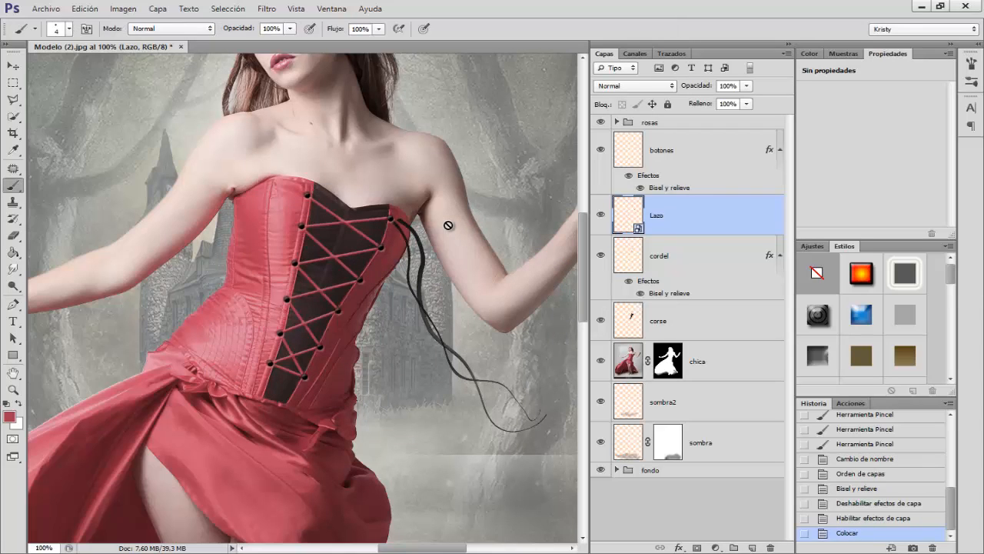
key("Return")
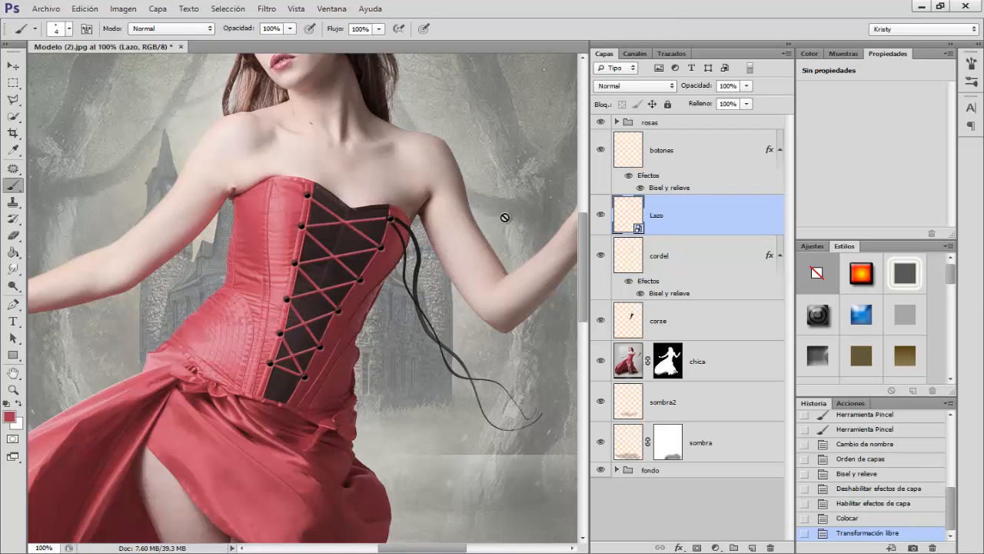
Step: Rasterize the Lazo layer and colorize it with hue 350, saturation 43 and lightness +10
right_click(680, 223)
left_click(742, 239)
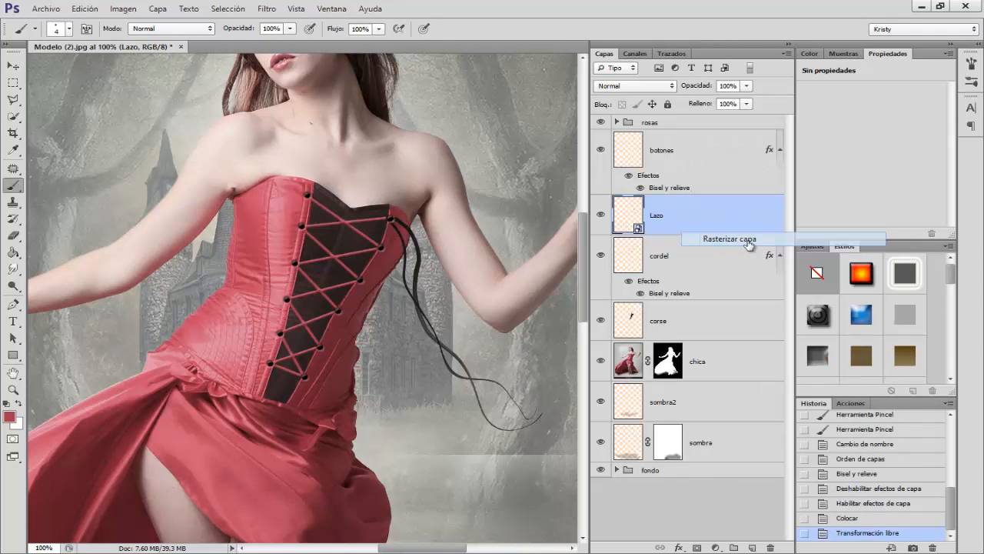
key("ctrl+u")
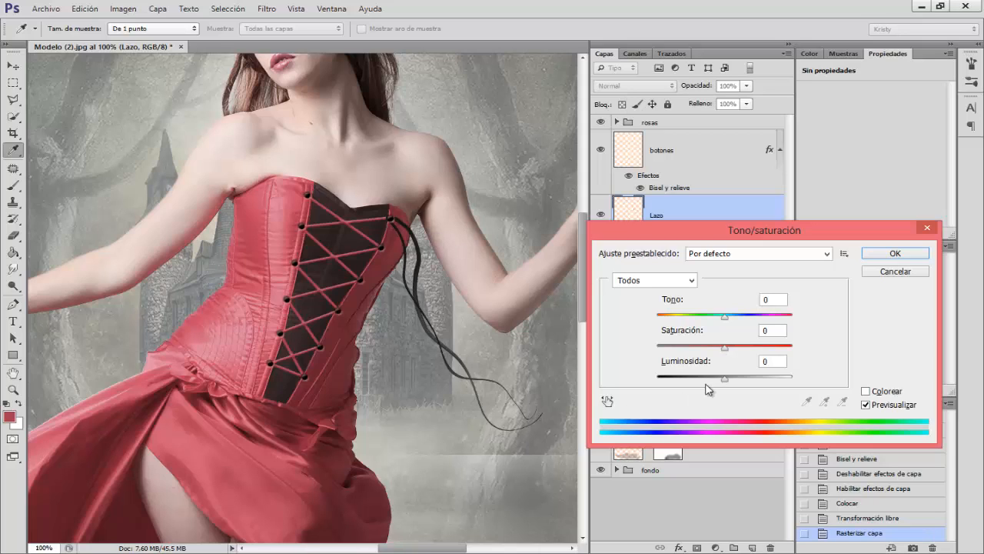
left_click(866, 392)
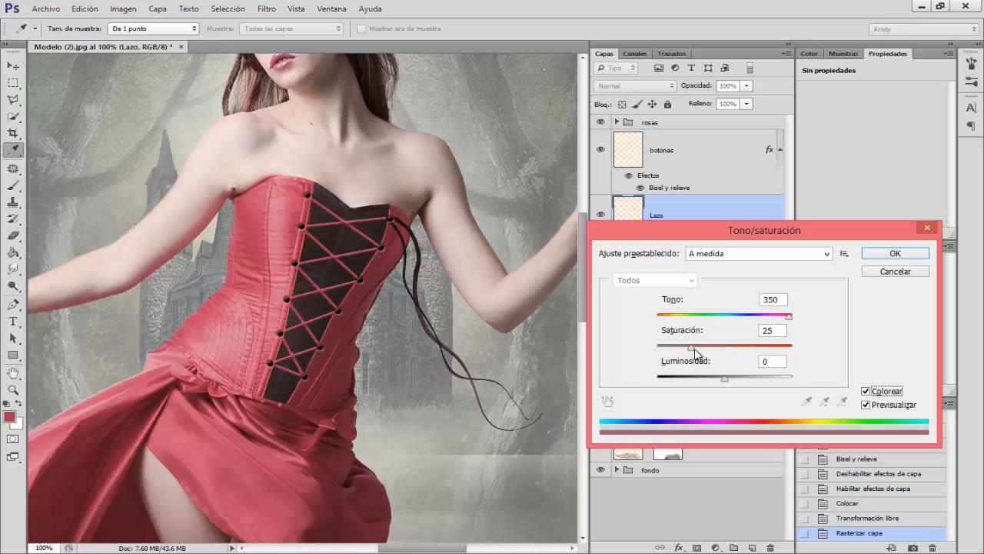
left_click_drag(695, 350, 733, 383)
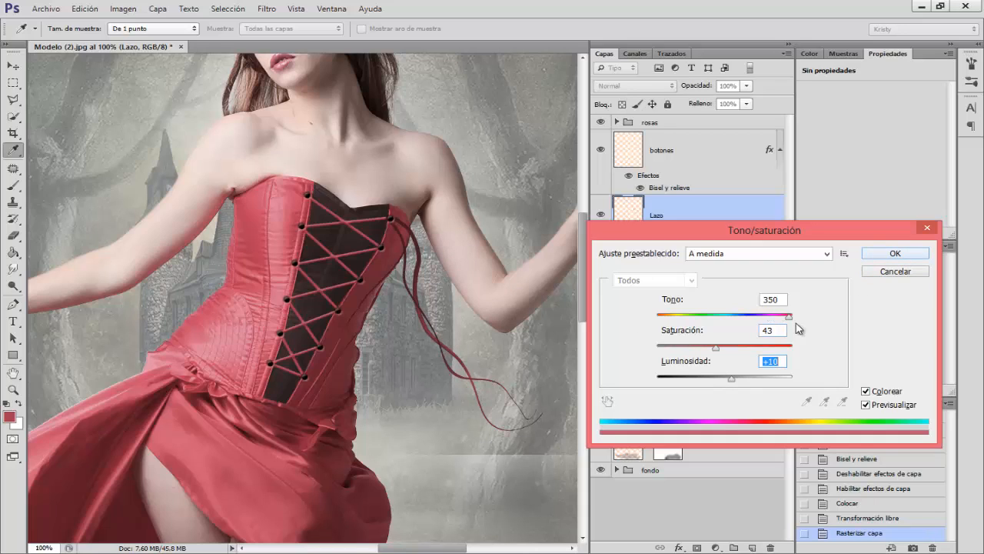
left_click(918, 259)
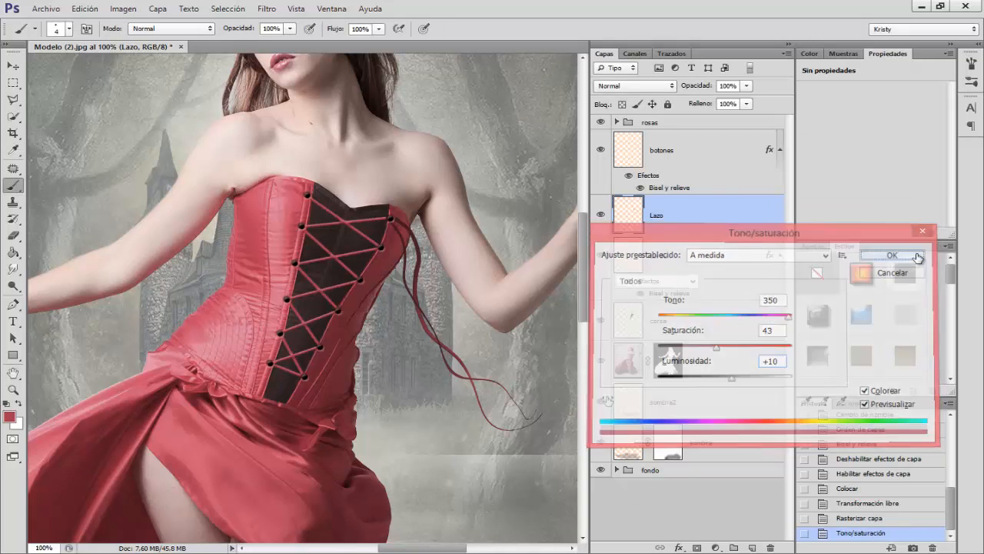
Step: Duplicate the Lazo layer and flip the copy horizontally
key("ctrl+j")
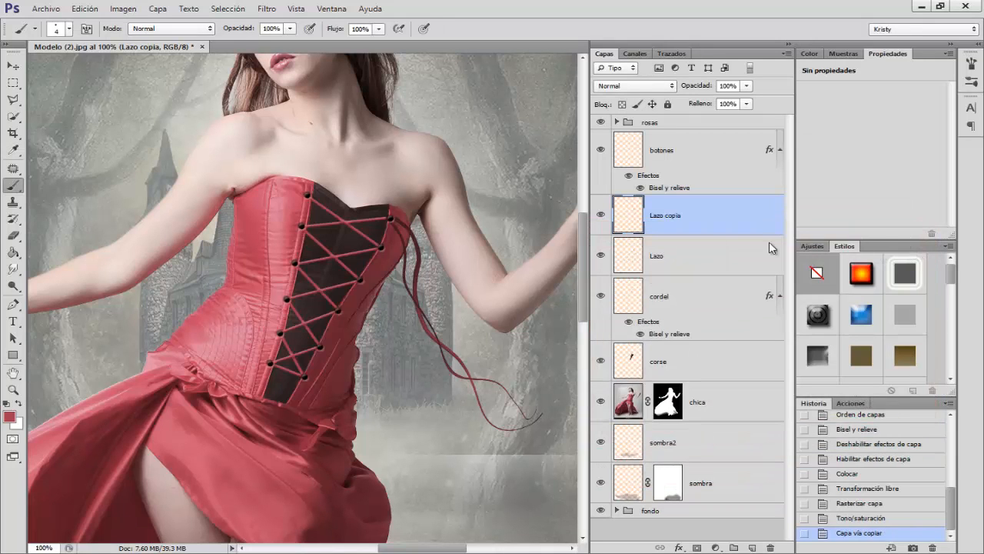
key("ctrl+t")
right_click(479, 274)
left_click(529, 465)
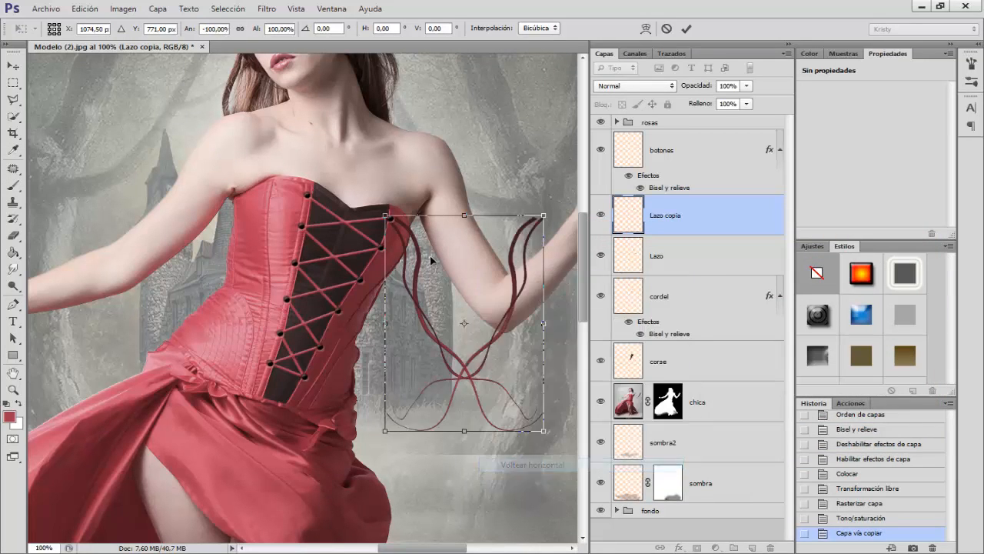
Step: Move the flipped lace to the top button on the corset's opposite edge, rotate it slightly outward and apply the transformation
left_click_drag(512, 267, 286, 242)
right_click(286, 242)
left_click(319, 284)
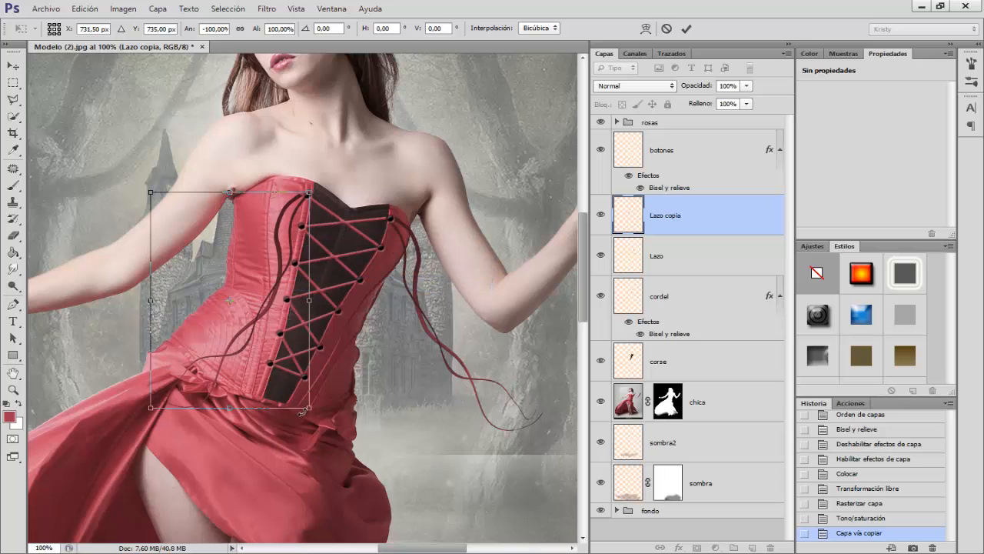
left_click_drag(302, 413, 288, 420)
left_click_drag(265, 302, 253, 295)
key("Return")
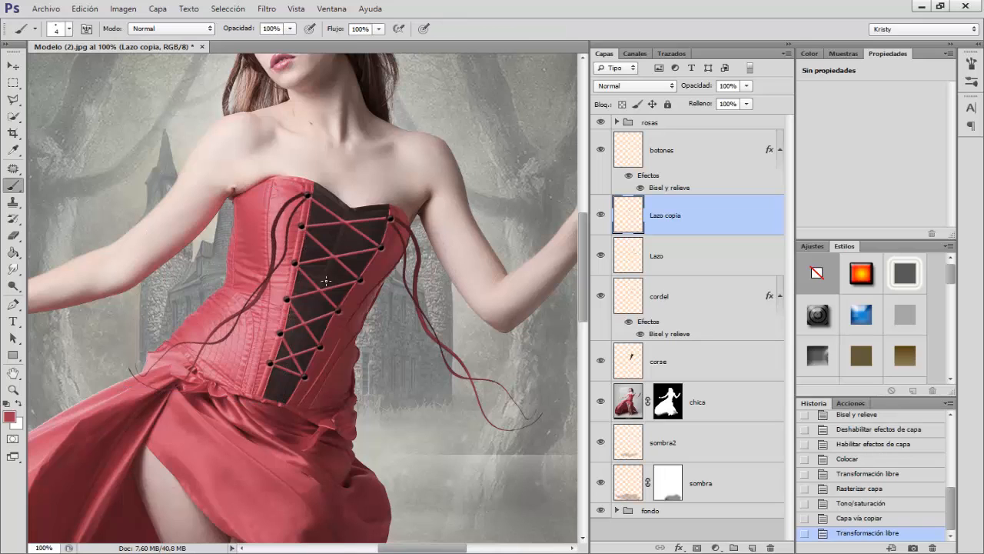
Step: Colorize the Lazo copia layer with hue 350, saturation 47 and lightness +27
key("ctrl+u")
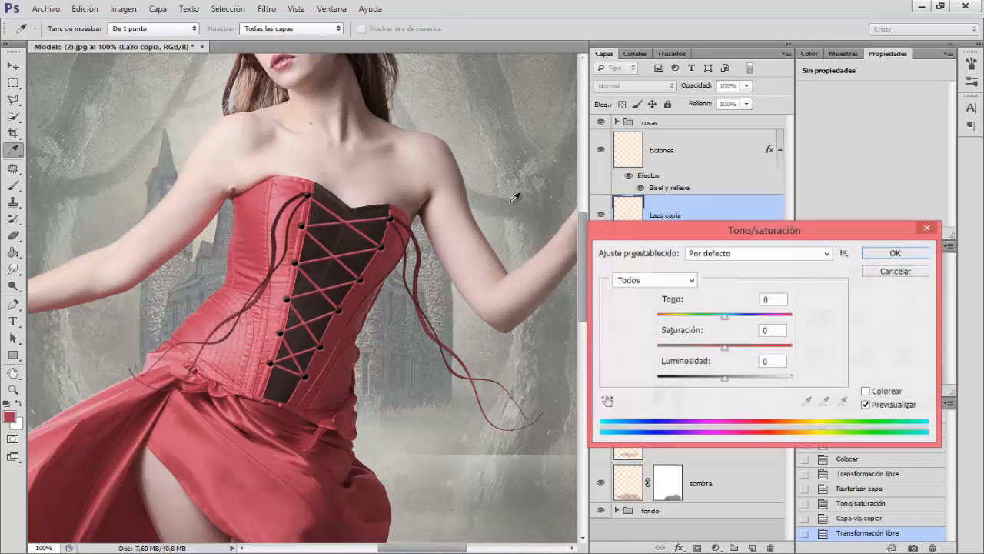
left_click_drag(723, 383, 728, 384)
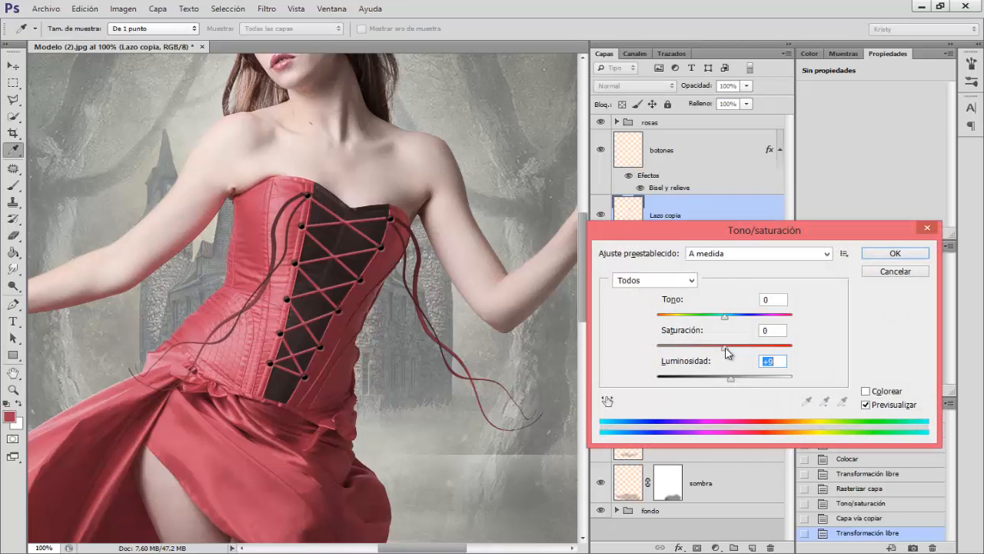
left_click_drag(726, 347, 731, 346)
left_click(867, 392)
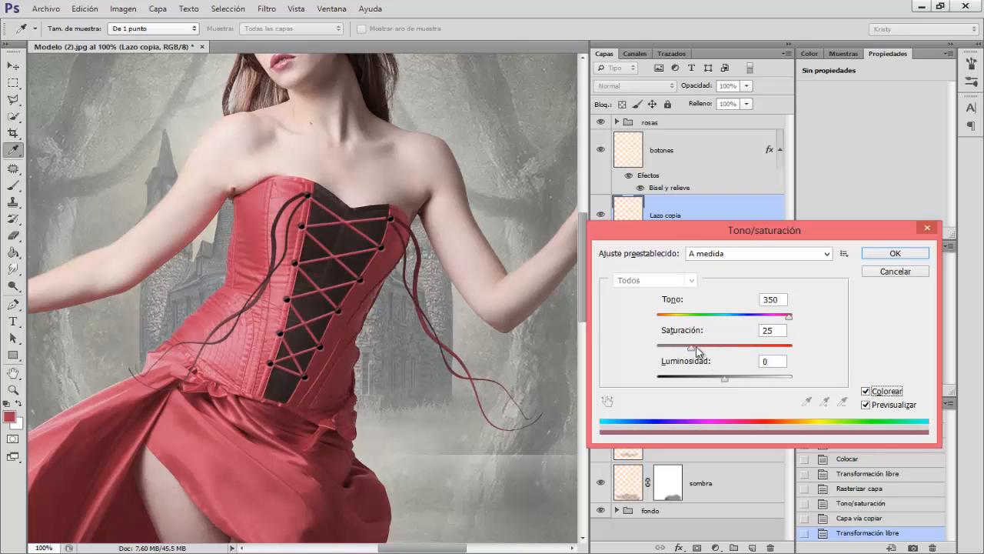
left_click_drag(692, 346, 745, 386)
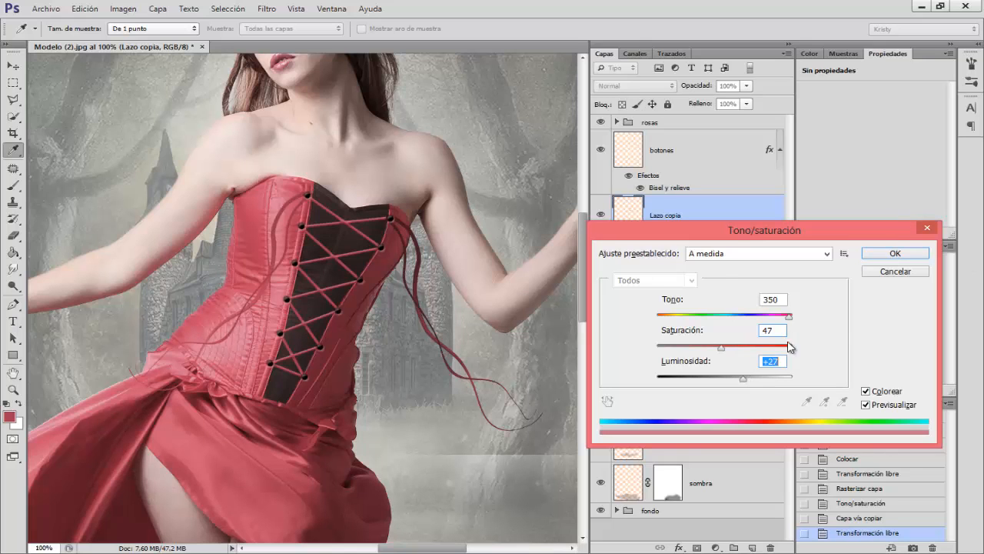
left_click(882, 252)
key("b")
Step: Group the layers from botones down to corse and name the group corse
key("ctrl+minus")
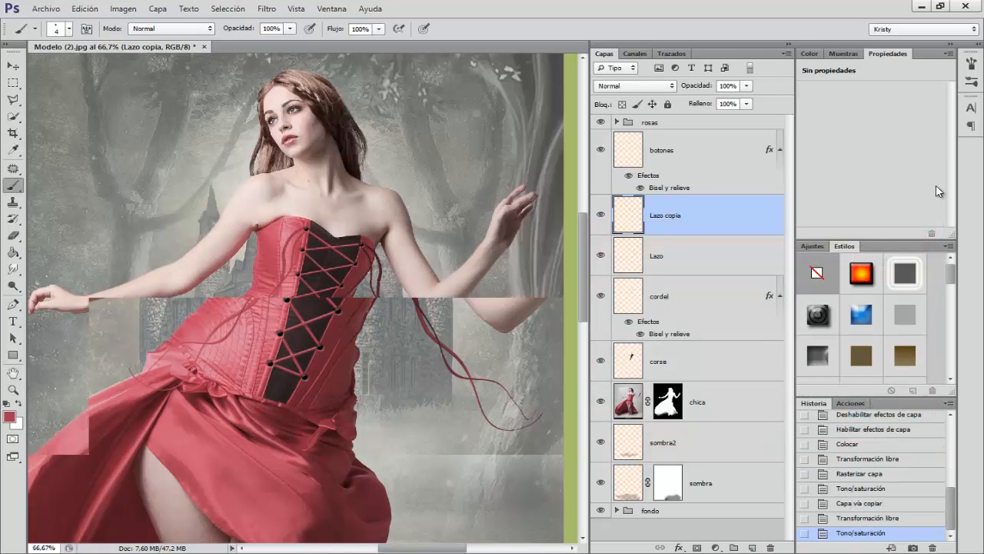
key("ctrl+minus")
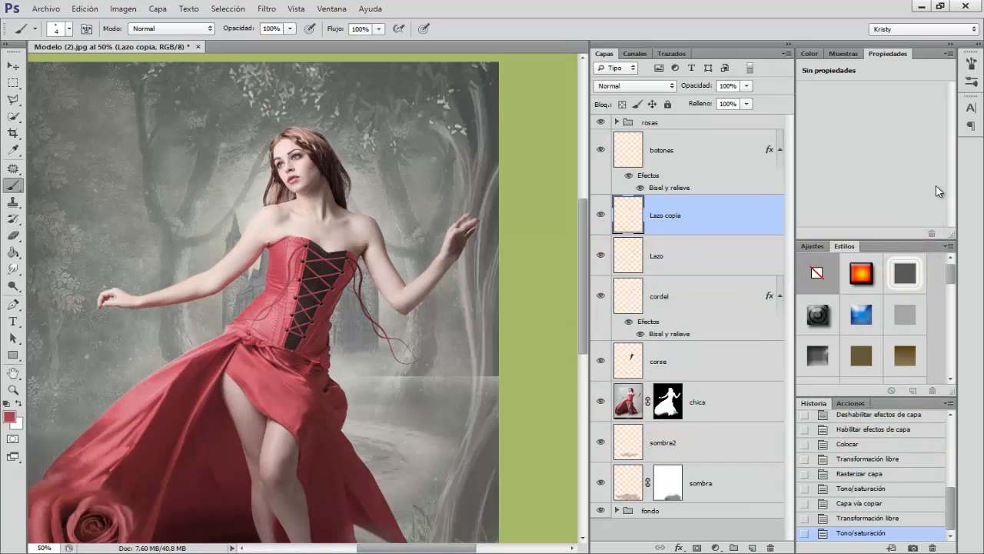
key("ctrl+plus")
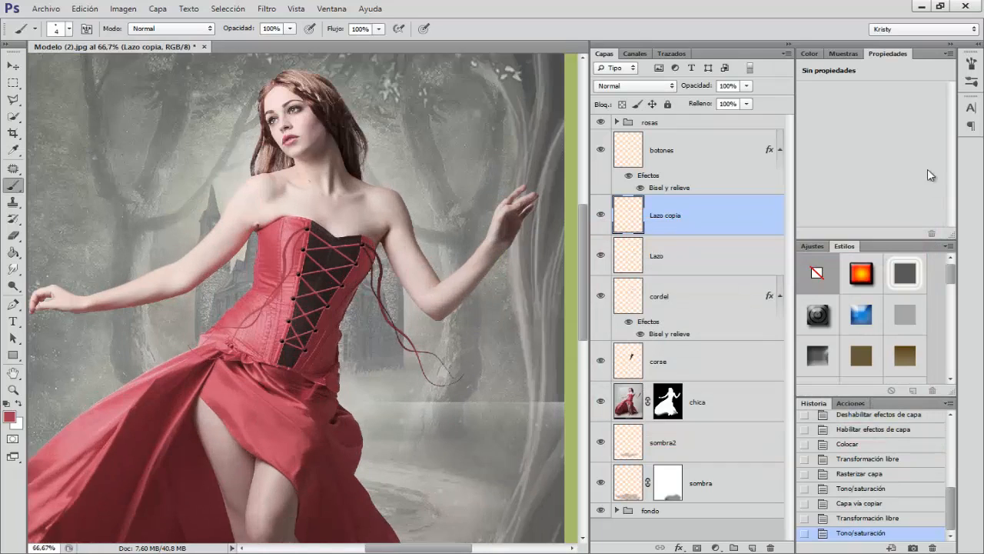
left_click(667, 156)
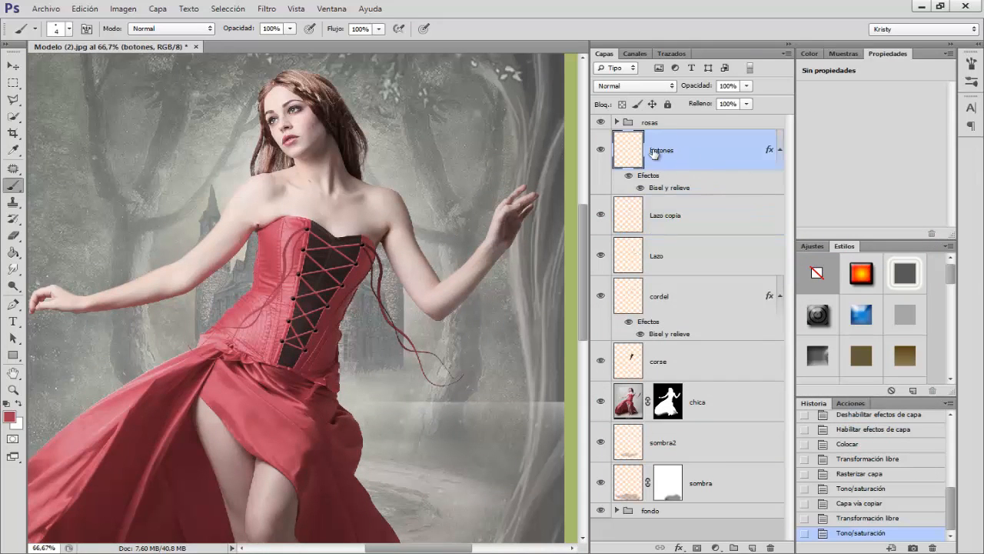
left_click(663, 364, "shift")
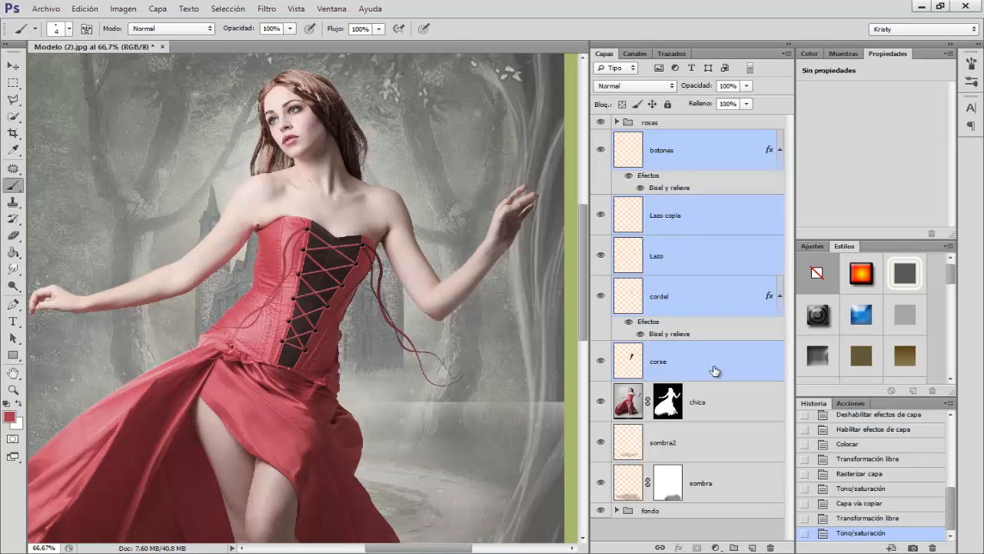
key("ctrl+g")
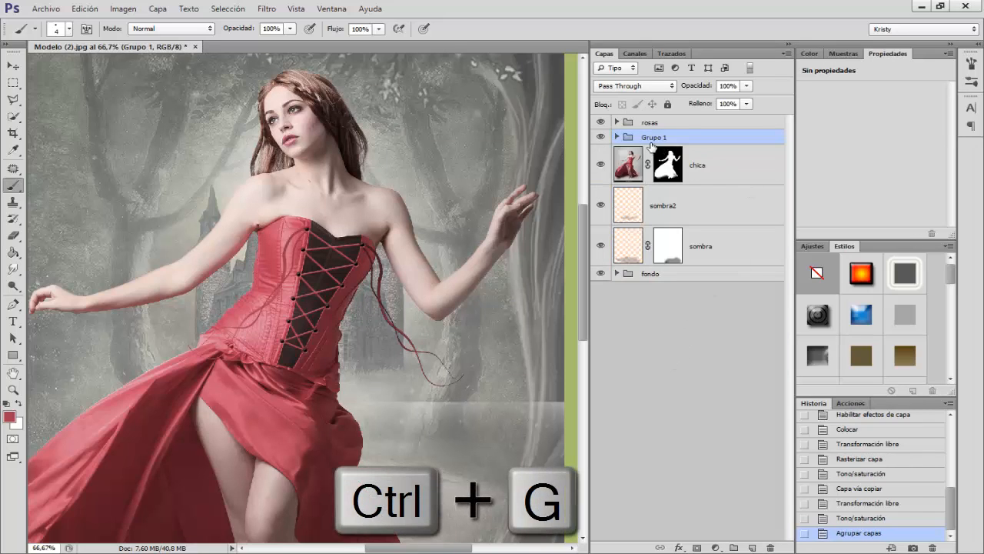
double_click(652, 137)
type("co")
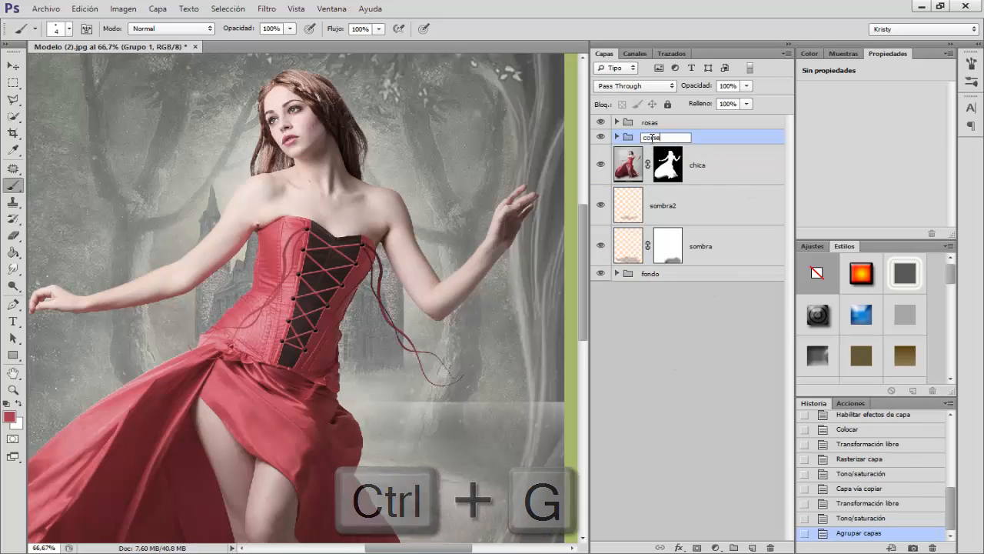
type("rse")
Step: Group the chica, sombra2 and sombra layers, name the group chica and view the whole composition
left_click(689, 165)
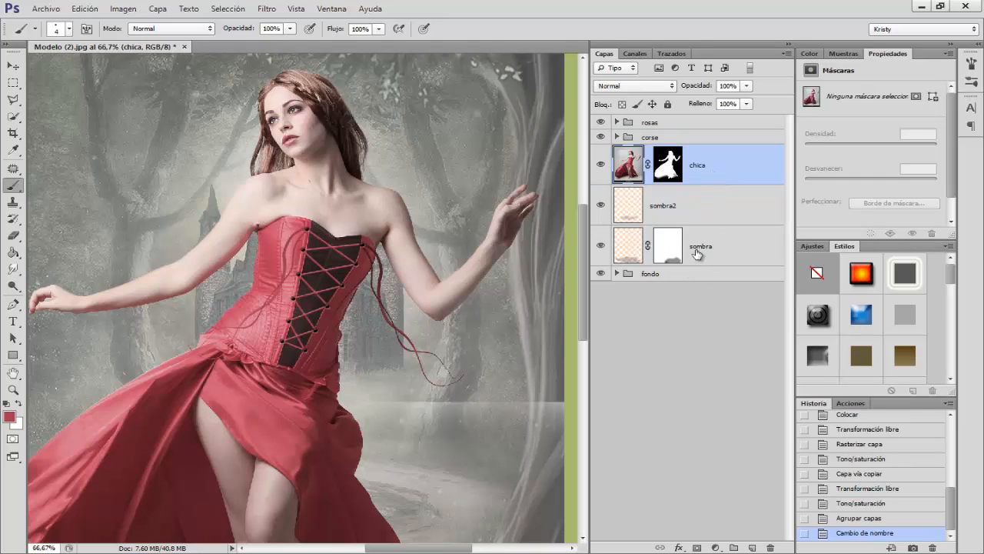
left_click(699, 253)
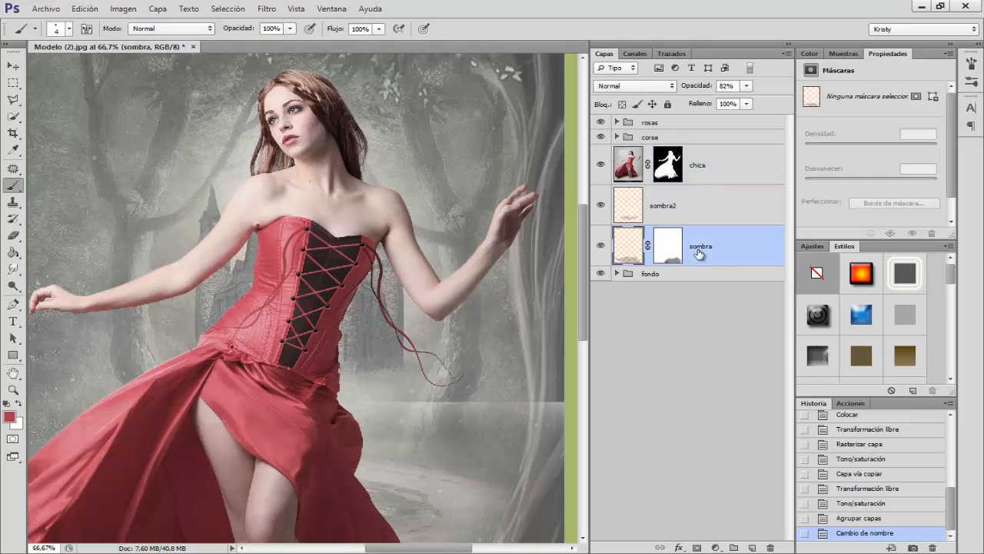
left_click(719, 178, "shift")
key("ctrl+g")
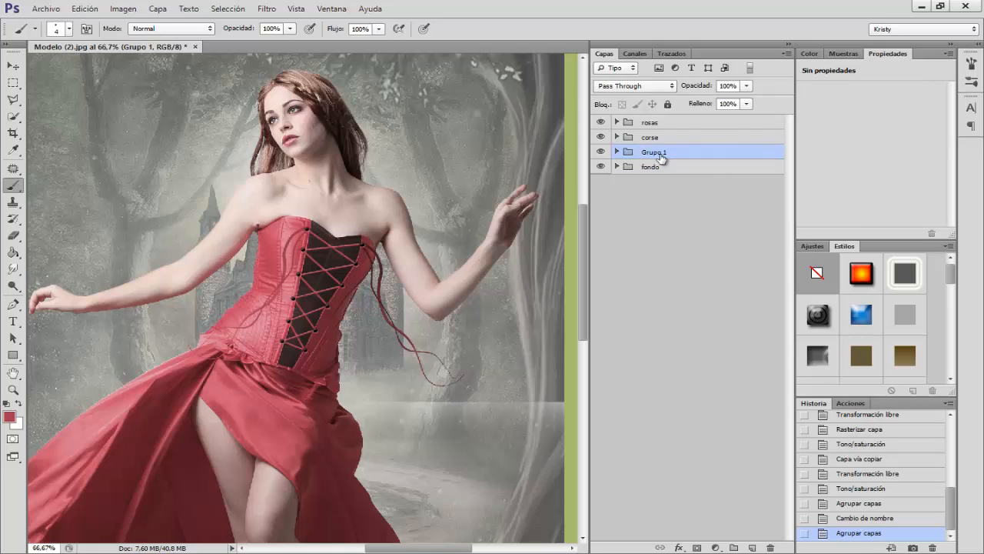
double_click(657, 153)
type("chica")
left_click(709, 155)
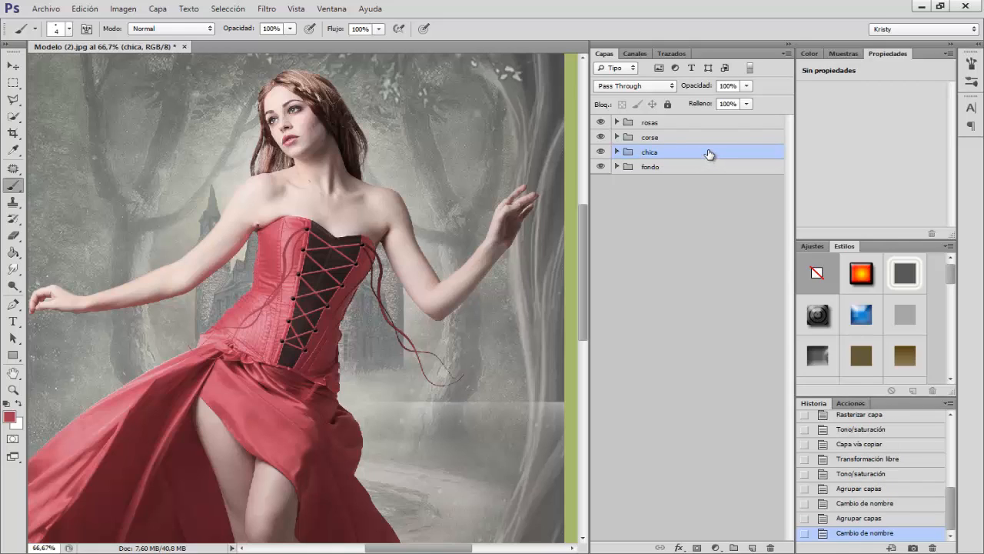
key("ctrl+0")
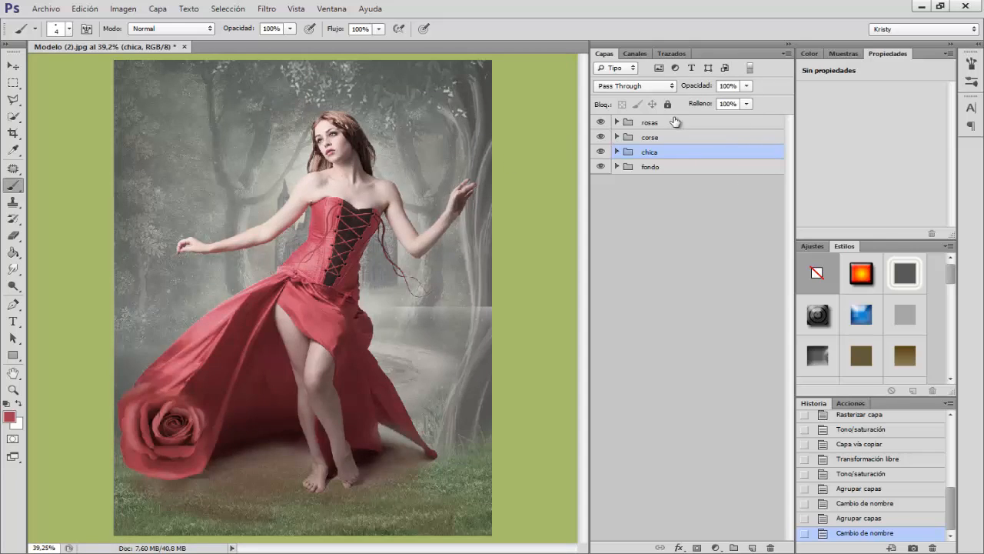
Step: Open the hair image Cabellos.png from the Materiales Rosas folder
left_click(44, 10)
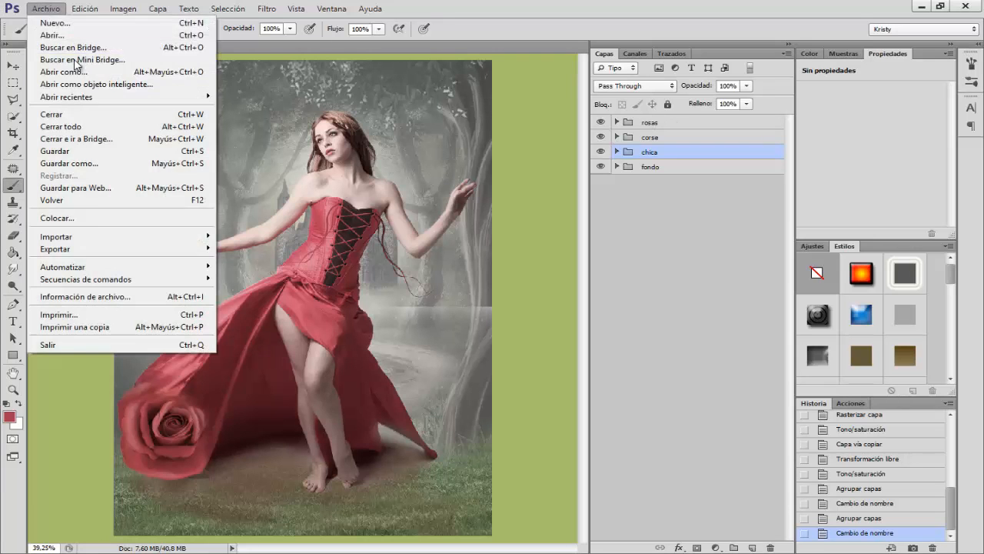
left_click(51, 35)
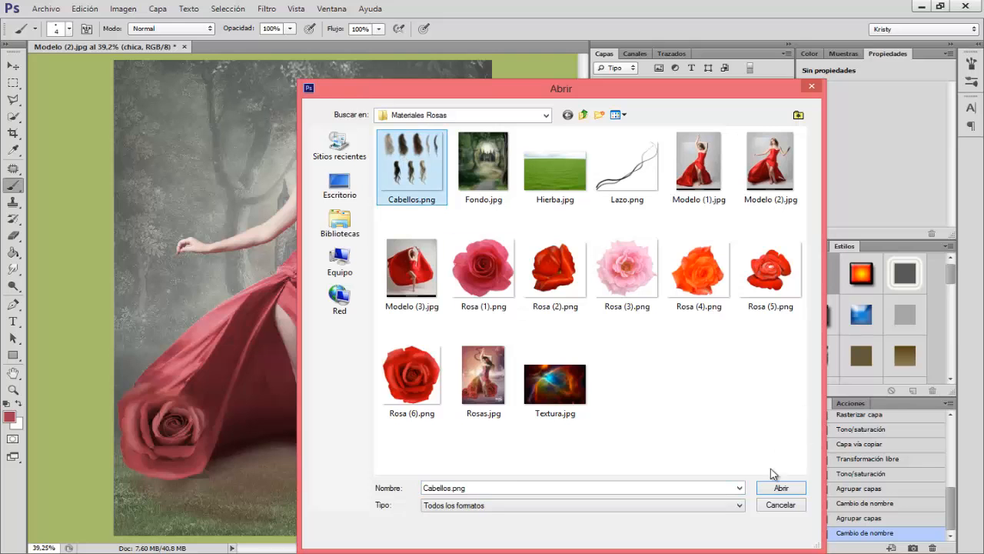
left_click(793, 493)
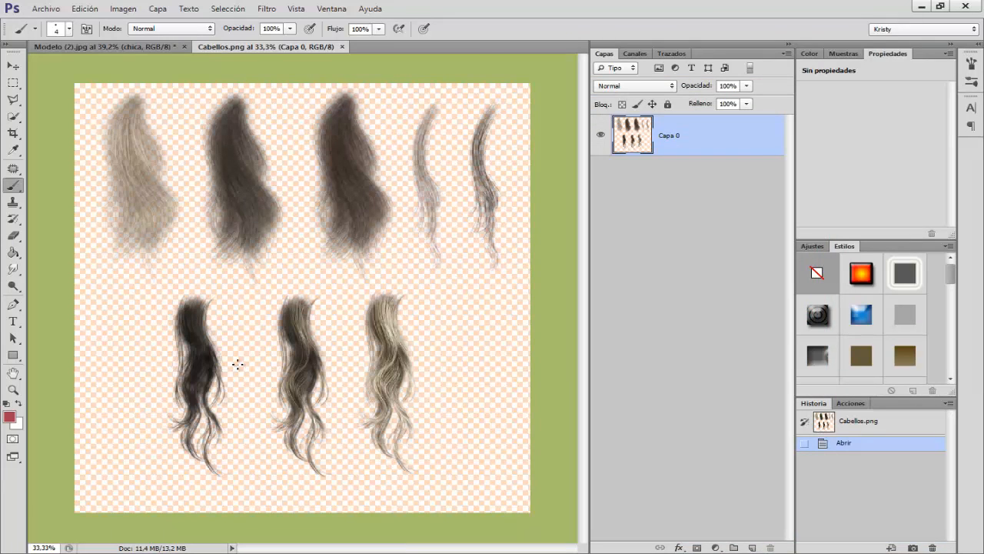
Step: Lasso the middle wavy brown lock in the lower row and move it into the Modelo (2).jpg composition beside the model's head
left_click(12, 99)
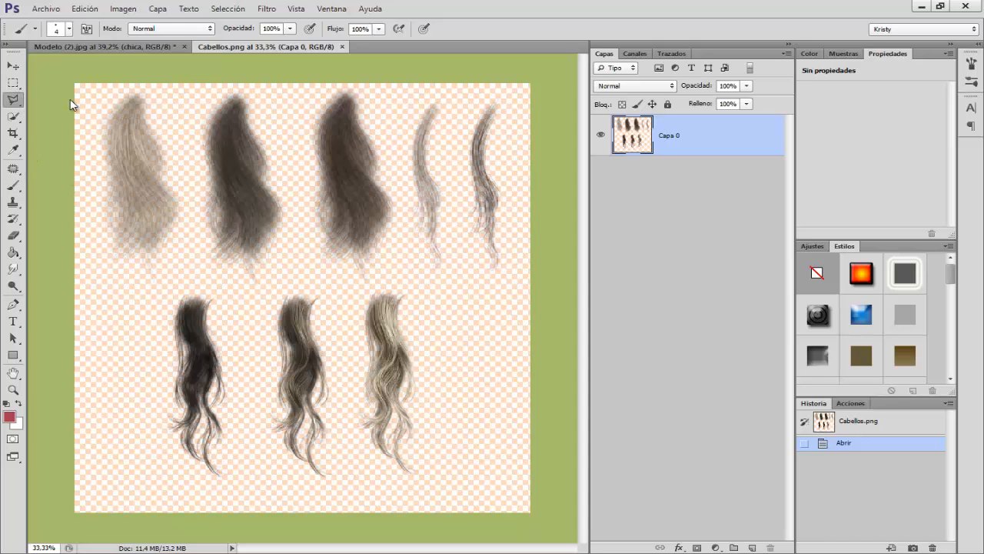
left_click(73, 99)
mouse_move(283, 286)
left_mouse_down()
mouse_move(255, 403)
mouse_move(261, 470)
mouse_move(295, 503)
mouse_move(334, 487)
mouse_move(349, 390)
mouse_move(347, 320)
mouse_move(286, 286)
left_mouse_up()
left_click(13, 65)
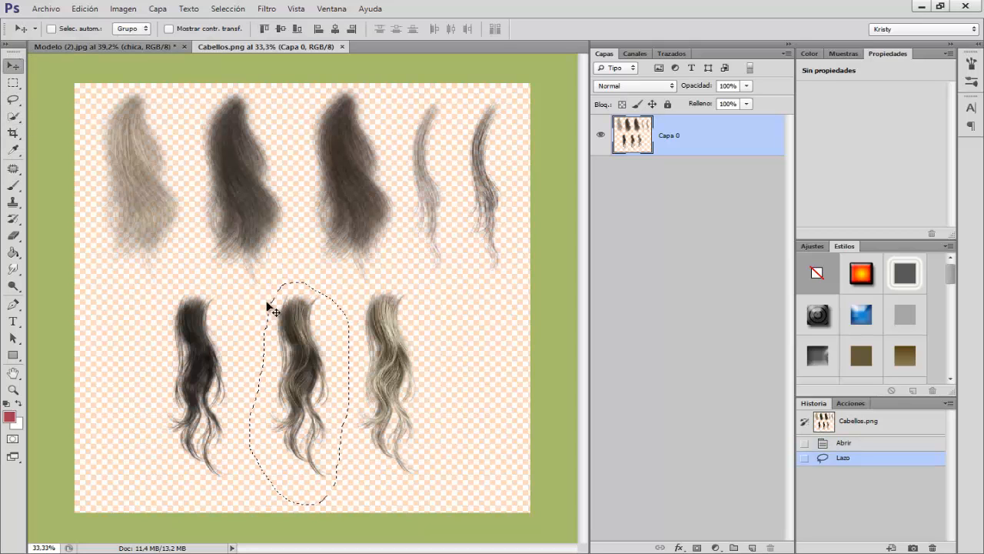
left_click_drag(164, 79, 399, 252)
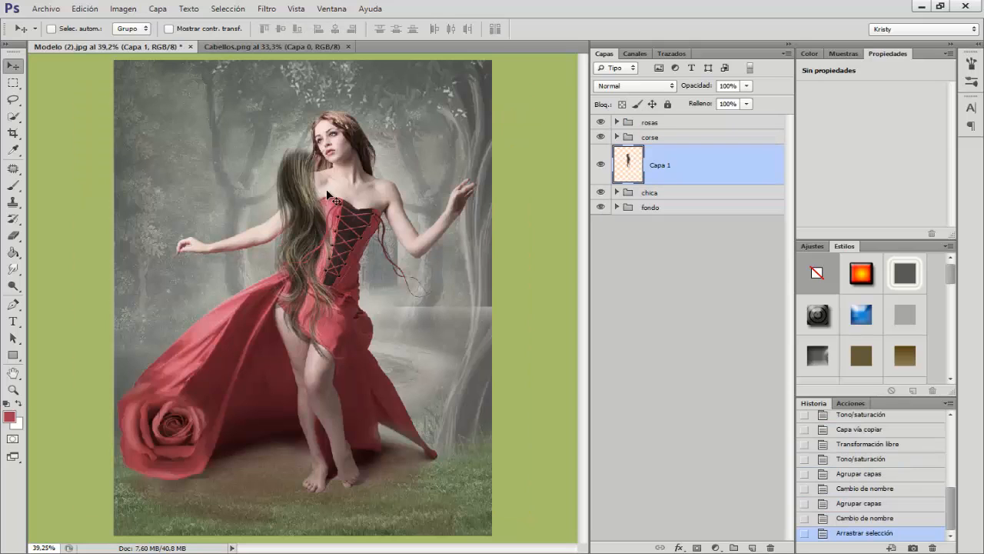
Step: Place the Capa 1 hair layer below the chica group, rotate it about 11.6° and position it behind the model's head
key("ctrl+plus")
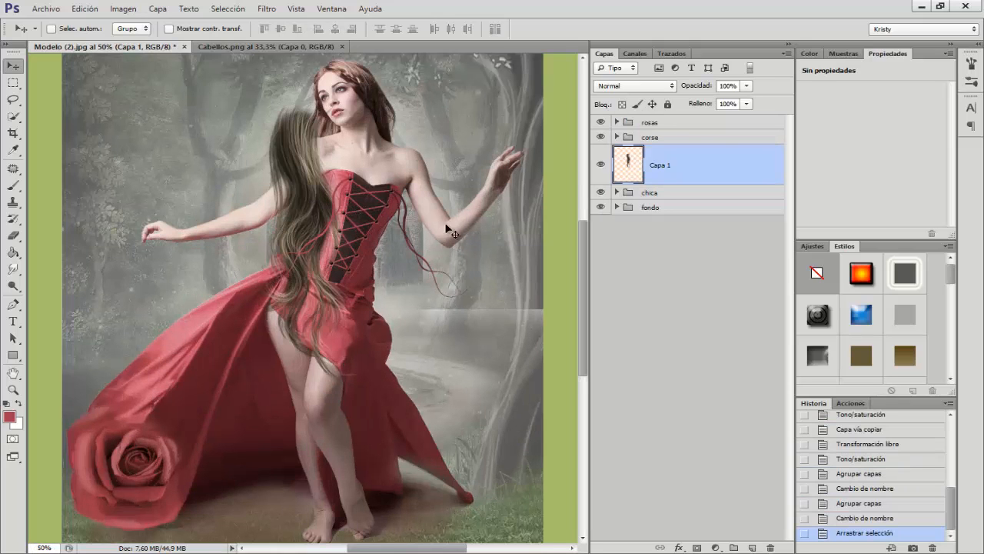
scroll(448, 229, "up", 2)
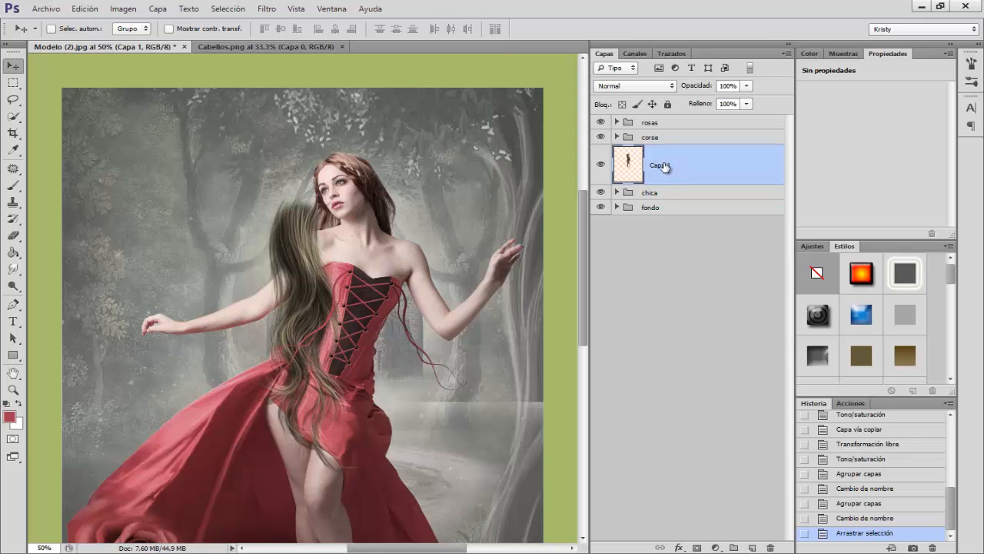
left_click_drag(664, 167, 666, 205)
key("ctrl+t")
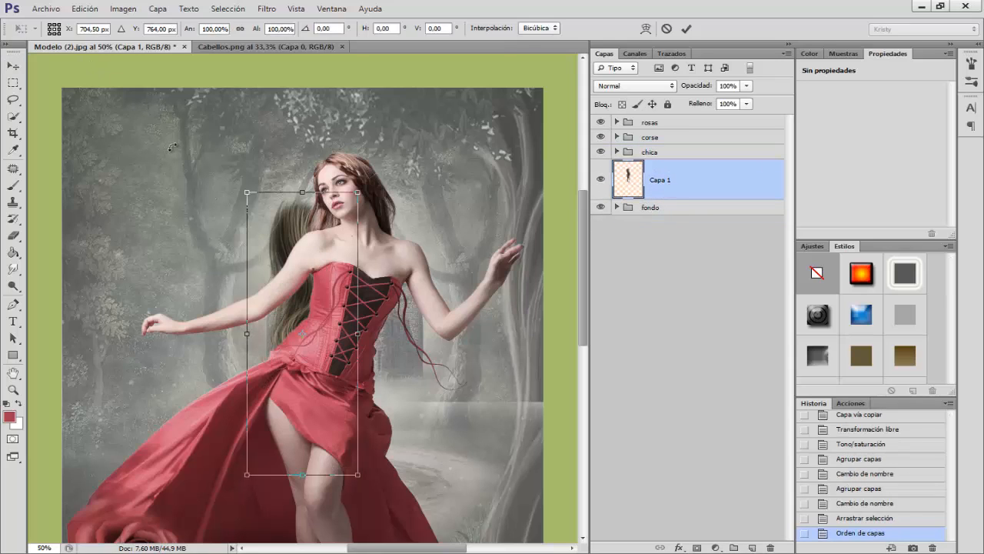
right_click(290, 253)
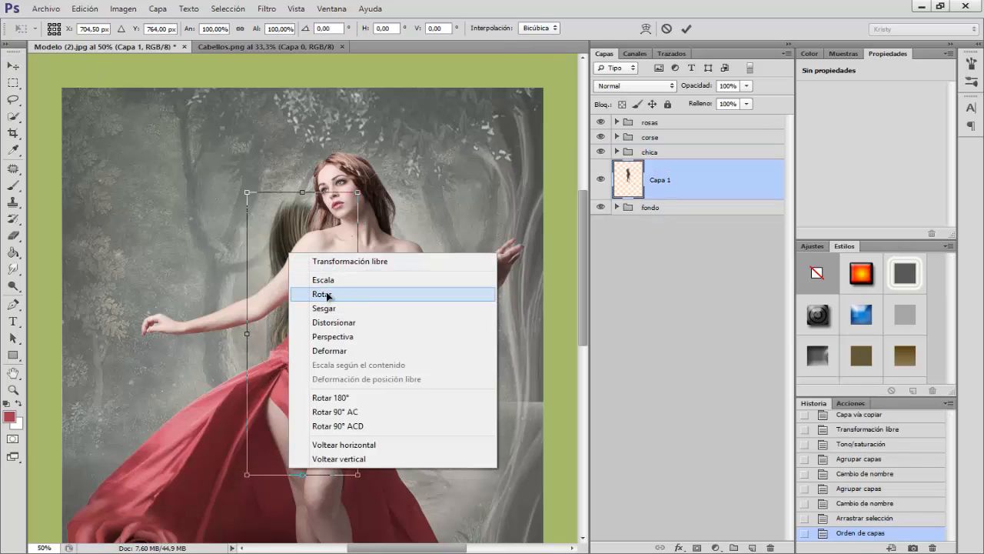
left_click(327, 294)
left_click_drag(365, 195, 392, 213)
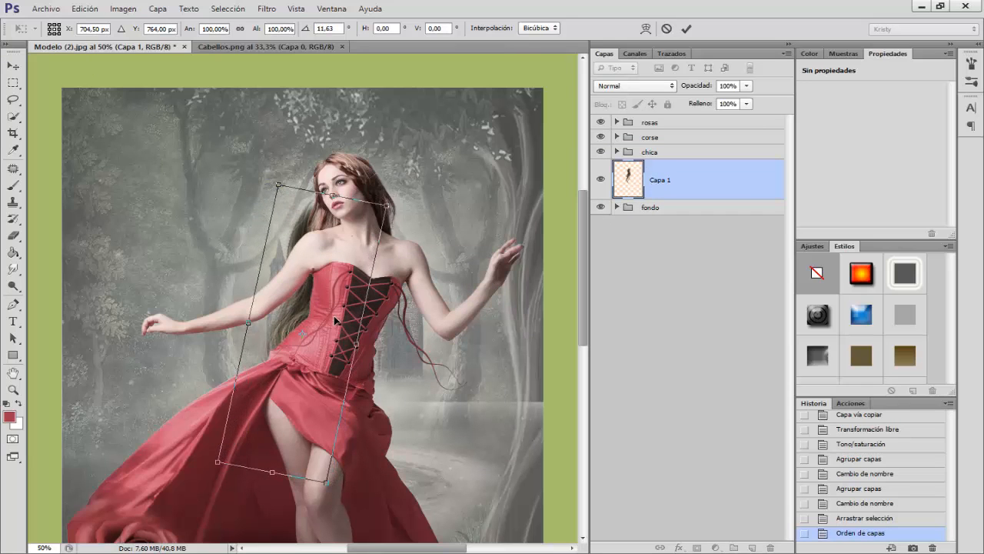
left_click_drag(335, 320, 356, 283)
Step: Scale the hair lock proportionally to about 77% behind the model's shoulder and apply the transformation
right_click(327, 400)
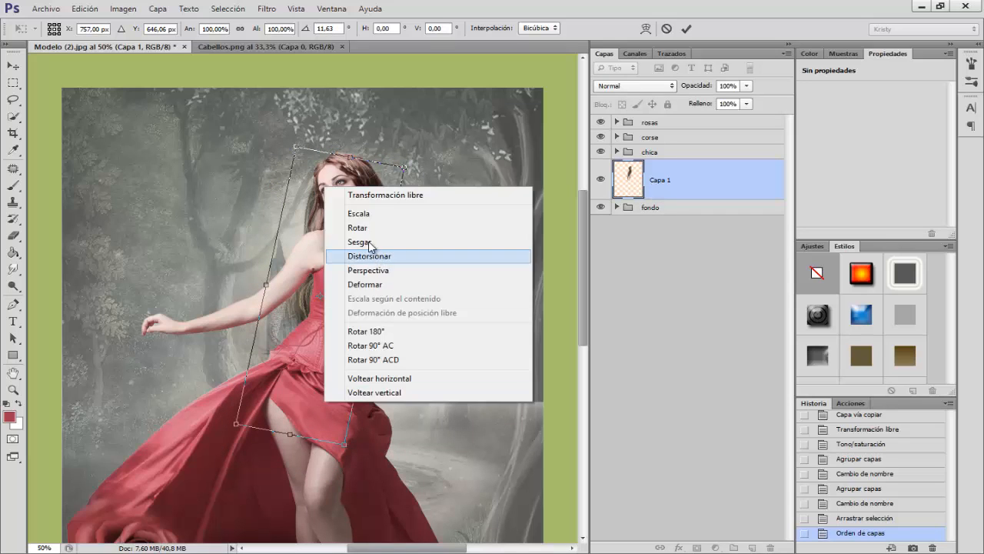
left_click(361, 215)
left_click_drag(346, 446, 337, 286)
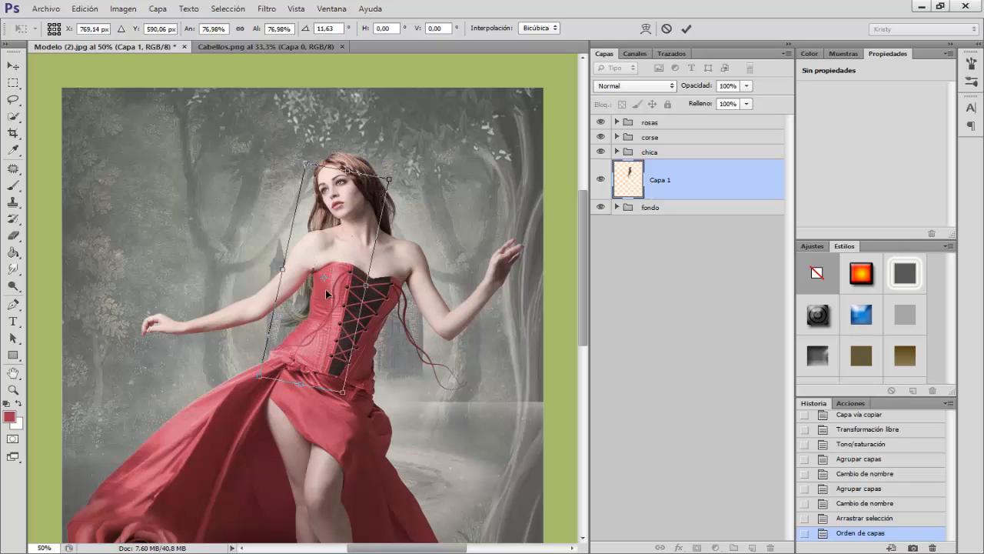
key("Return")
Step: Duplicate the Capa 1 hair lock, flip the copy horizontally and move it behind the model's opposite shoulder
key("ctrl+j")
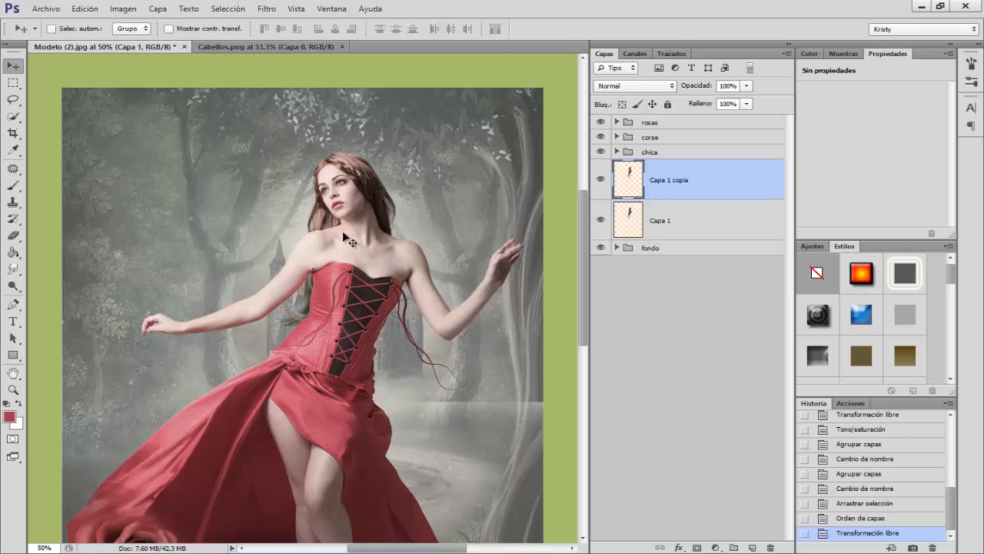
key("ctrl+t")
right_click(313, 224)
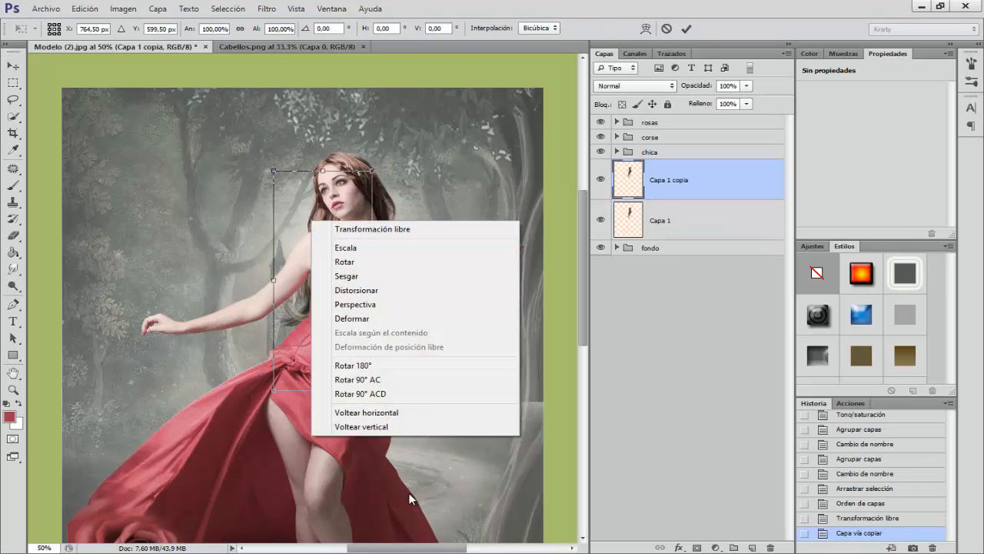
left_click(385, 413)
left_click_drag(302, 240, 378, 260)
Step: Nudge the flipped hair lock slightly inward and upward to meet the model's own hair, and apply the transformation
key("Left")
key("Left")
key("Left")
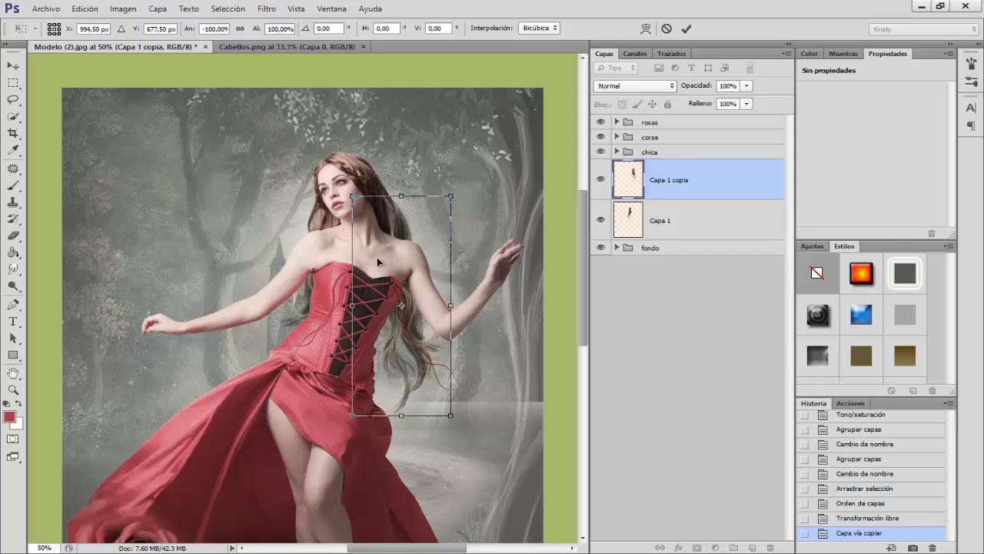
key("Up")
key("Up")
key("Left")
key("Left")
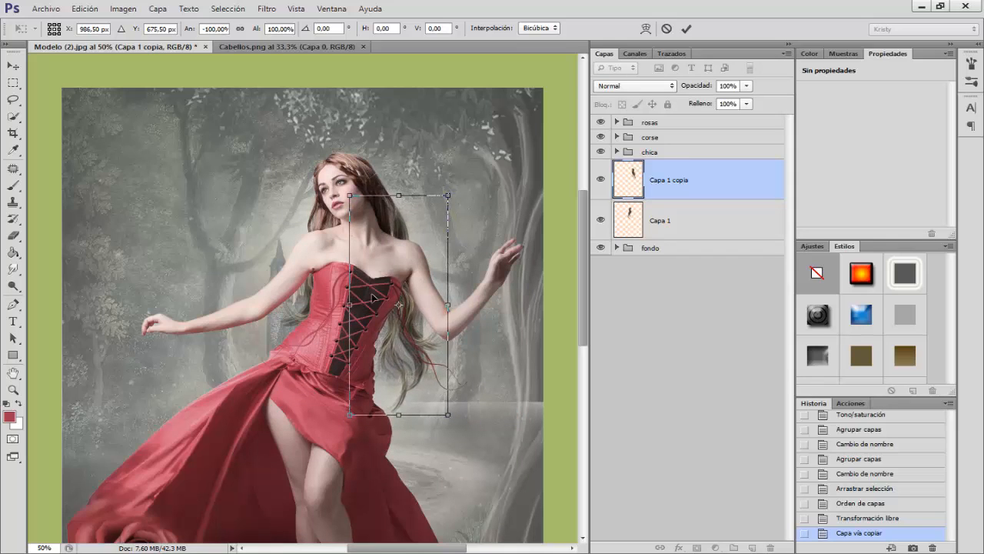
left_click_drag(399, 349, 401, 351)
key("Return")
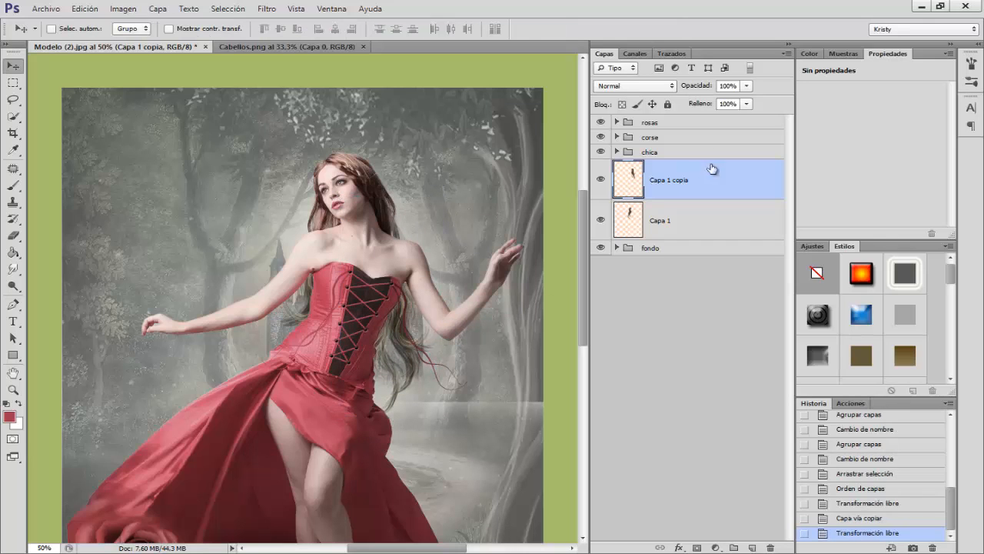
Step: Duplicate the Capa 1 copia hair, place the duplicate above the chica group and raise it to the crown of her head
left_click(657, 151)
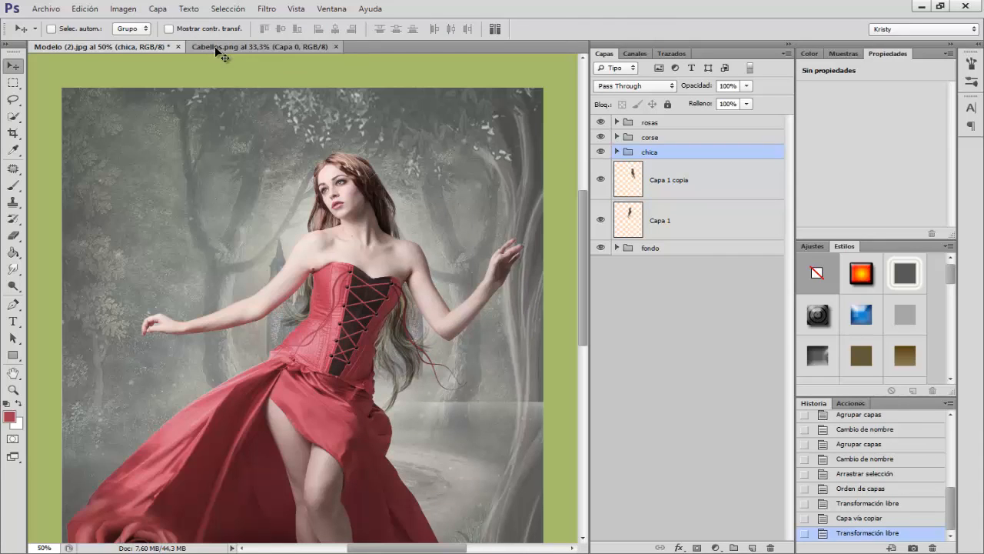
left_click(671, 192)
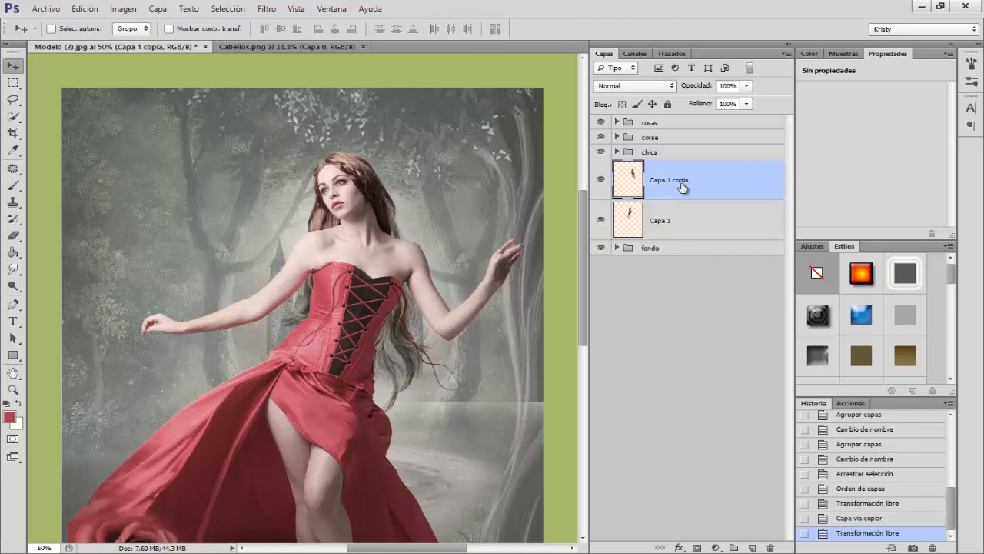
key("ctrl+j")
left_click_drag(669, 190, 652, 163)
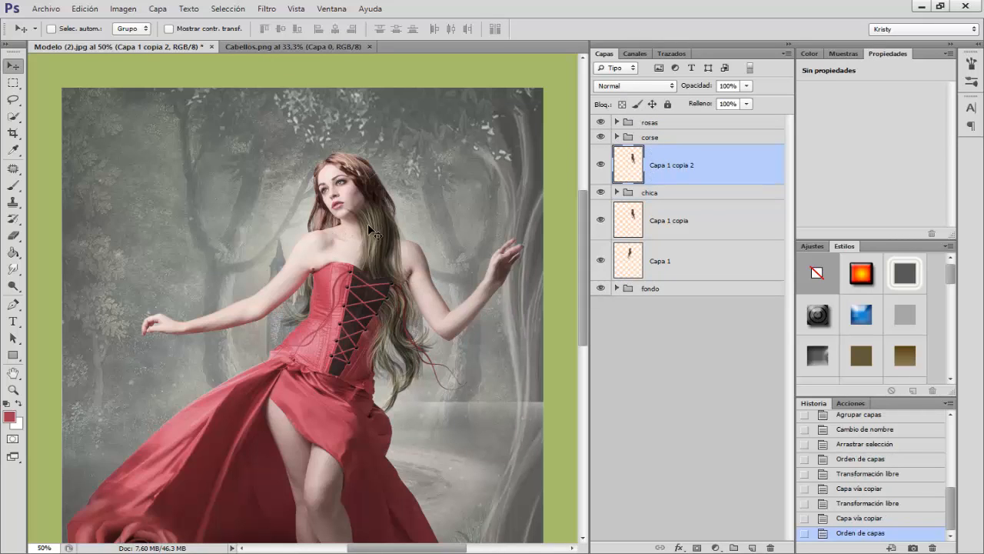
left_click_drag(368, 225, 373, 198)
Step: Move the Capa 1 copia 2 hair layer above the corse group so the hair falls over the corset
key("ctrl+plus")
scroll(424, 265, "up", 2)
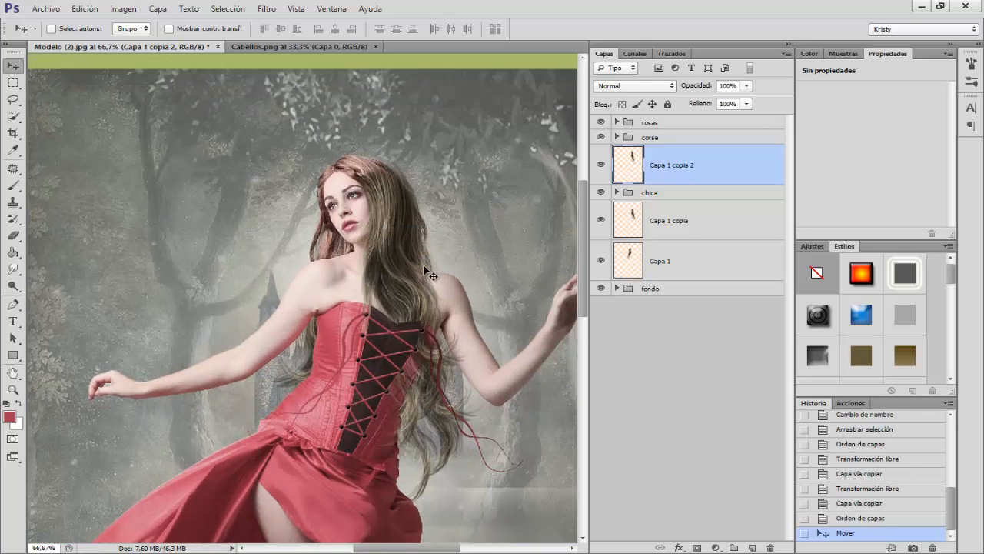
scroll(423, 266, "up", 1)
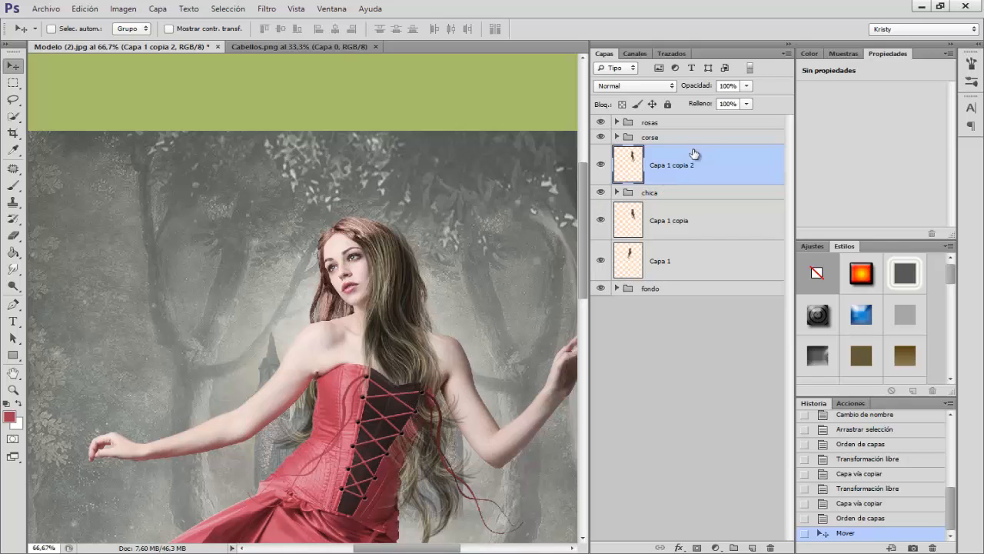
left_click_drag(681, 171, 677, 130)
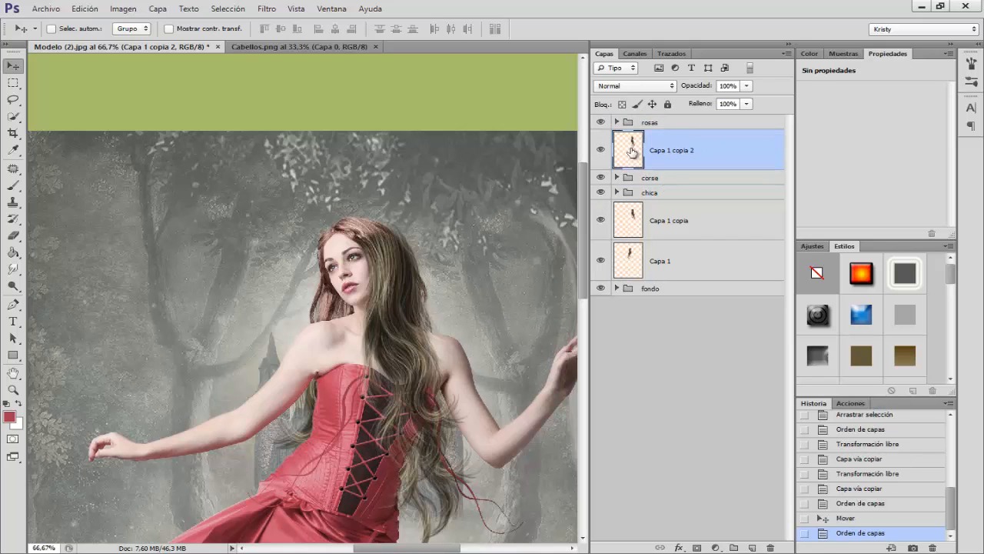
Step: Warp the Capa 1 copia 2 hair, pulling its upper part and corners to follow the head's contour, and apply it
key("ctrl+t")
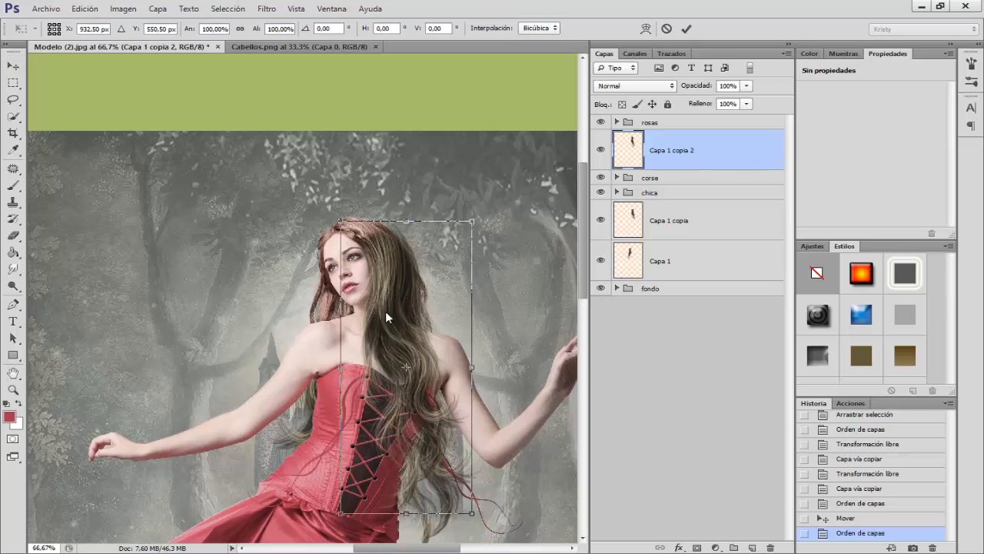
right_click(385, 311)
left_click(427, 410)
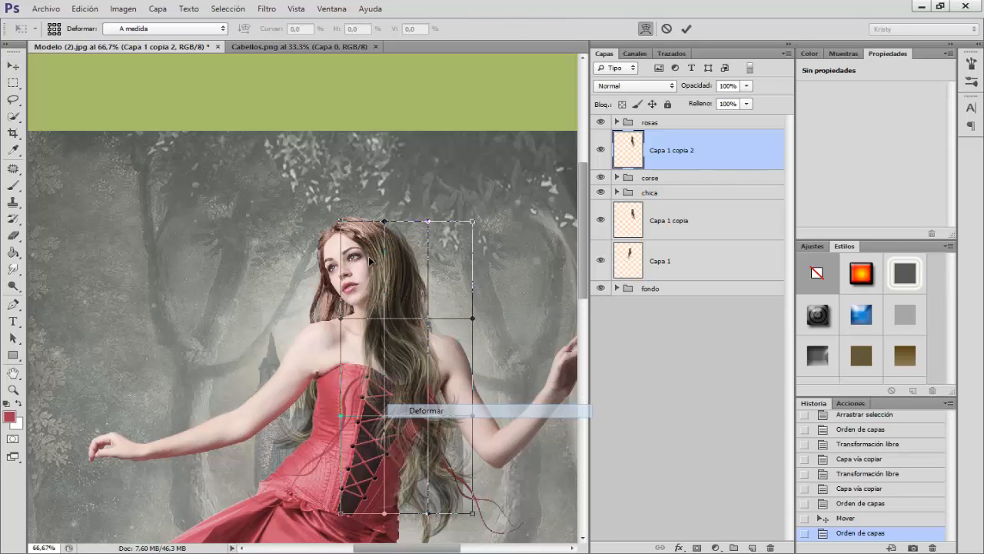
left_click_drag(377, 268, 382, 261)
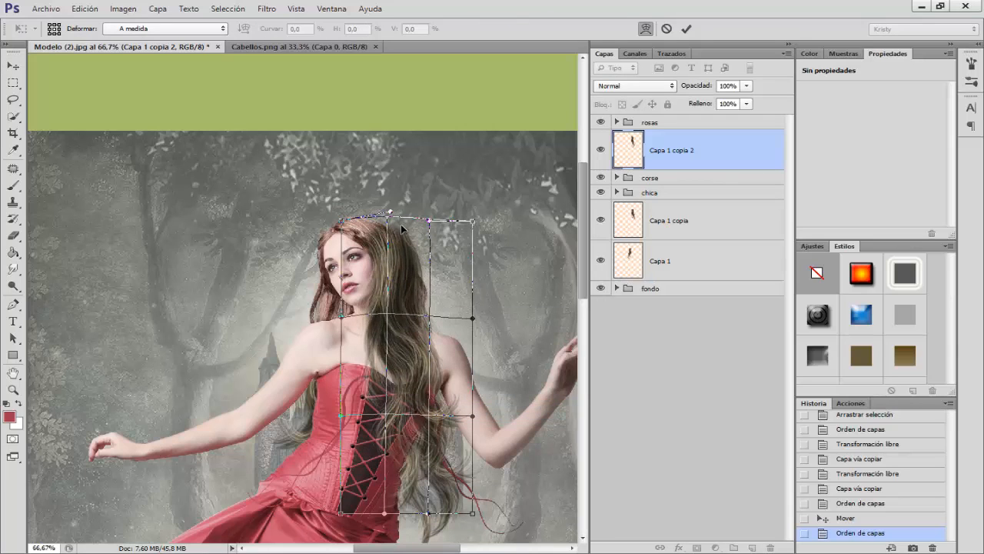
left_click_drag(401, 227, 387, 221)
left_click_drag(399, 282, 401, 289)
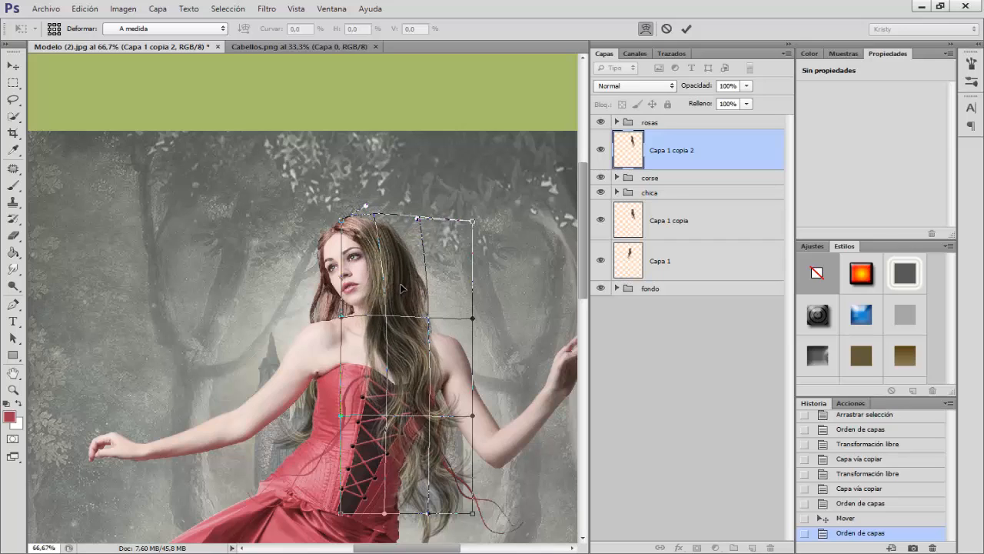
left_click_drag(363, 239, 367, 245)
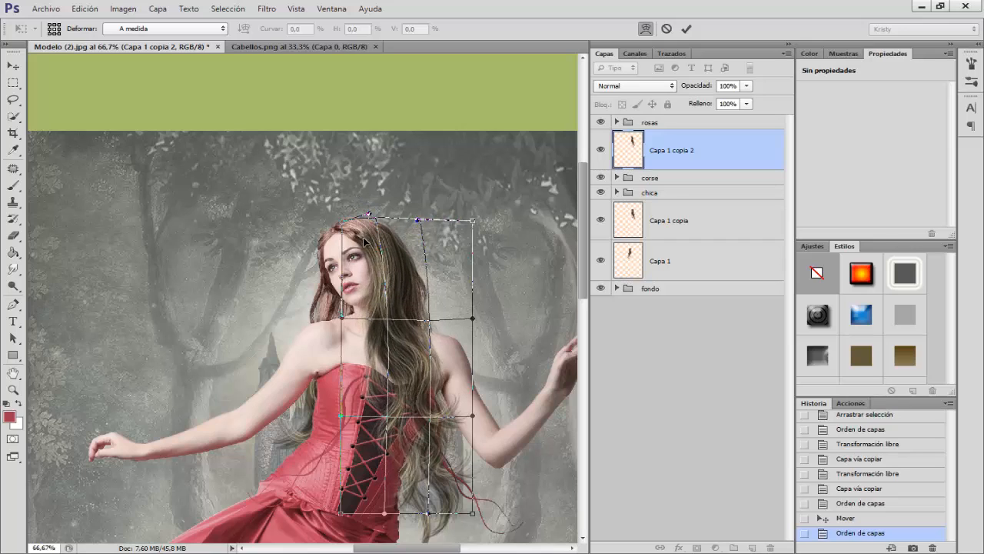
left_click_drag(459, 220, 434, 209)
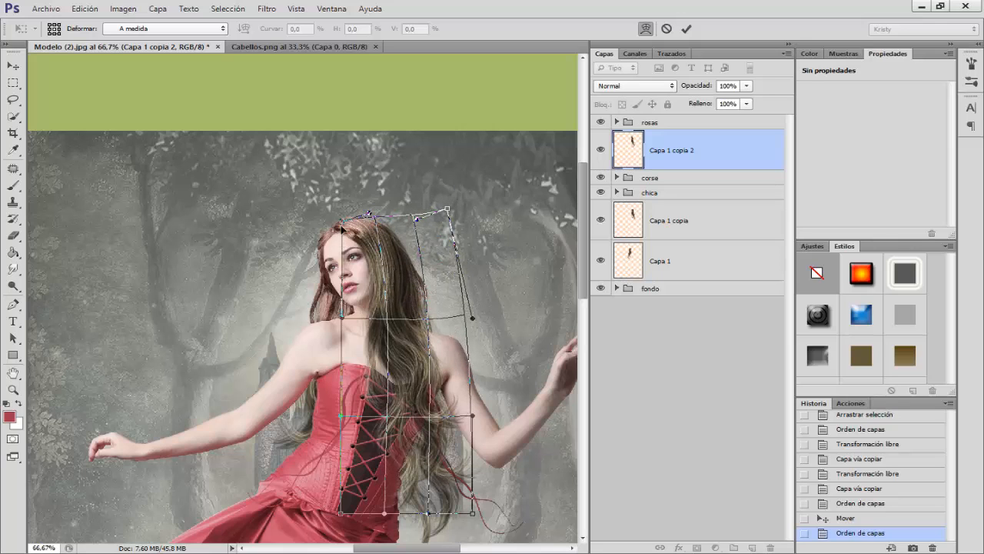
left_click_drag(341, 221, 320, 198)
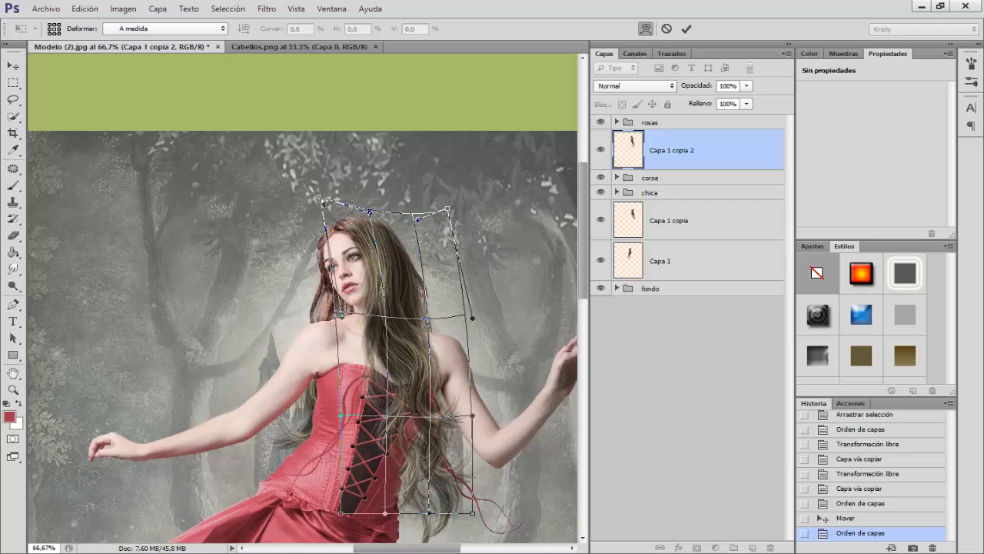
key("Return")
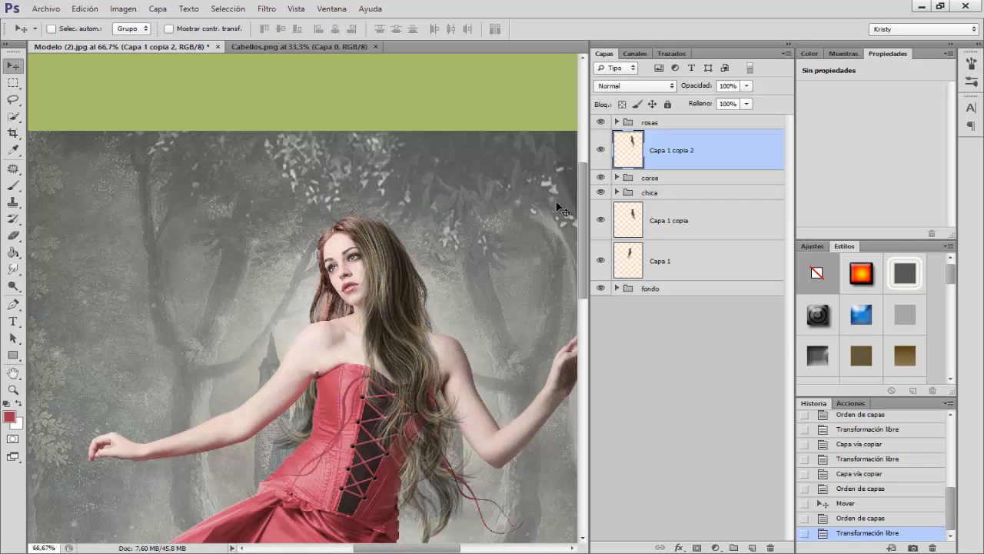
Step: Erase the edge of the Capa 1 copia 2 hair around the head with a soft 40 px eraser at 0% hardness
left_click(13, 185)
left_click_drag(334, 246, 362, 247)
key("ctrl+plus")
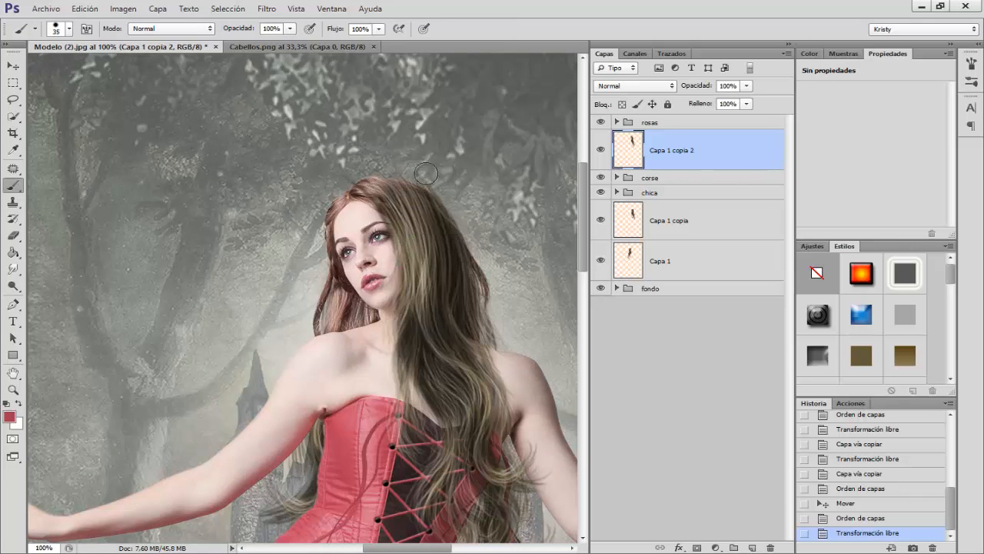
right_click(13, 235)
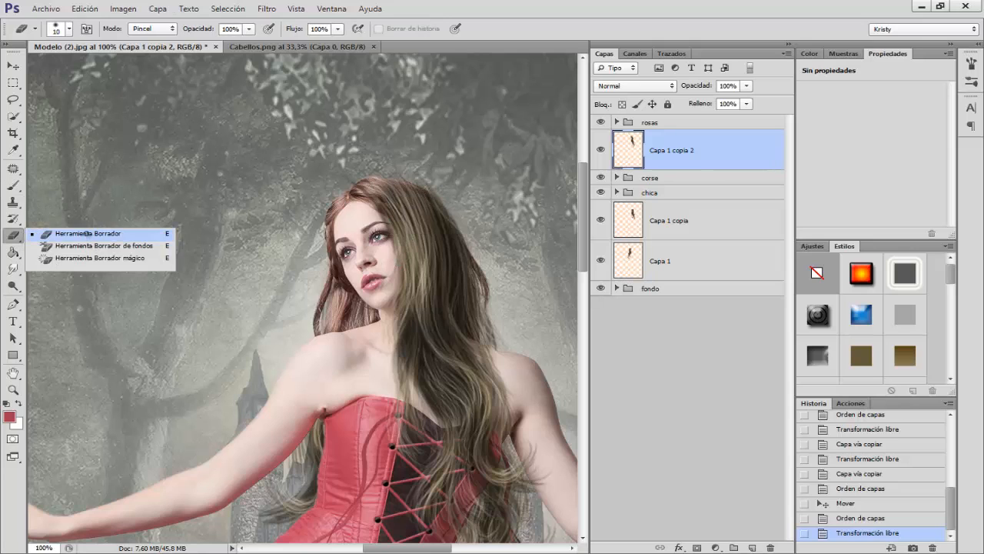
left_click(88, 232)
left_click_drag(379, 199, 379, 199)
right_click(379, 199)
left_click(423, 304)
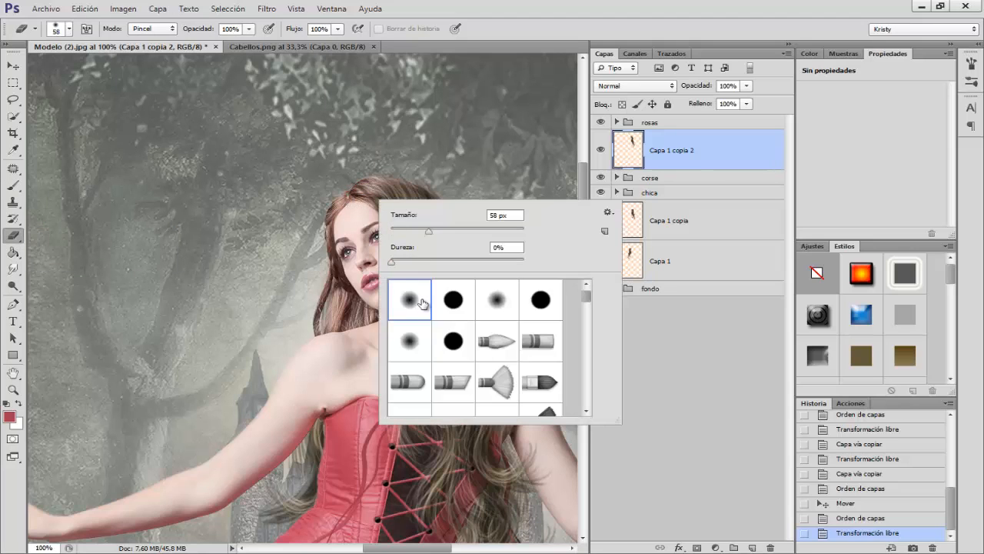
left_click_drag(317, 157, 327, 157)
left_click_drag(312, 150, 310, 150)
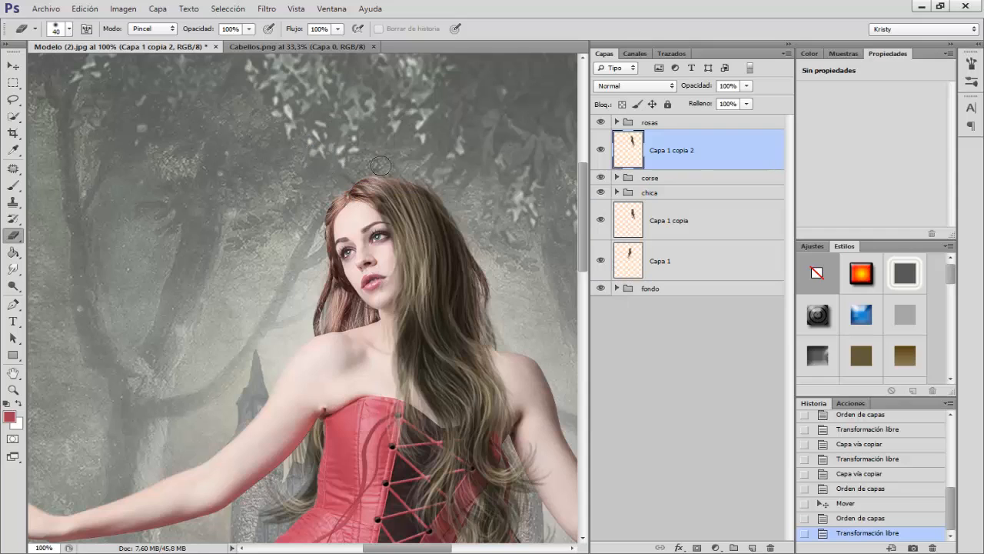
mouse_move(437, 180)
left_mouse_down()
mouse_move(465, 212)
mouse_move(496, 218)
left_mouse_up()
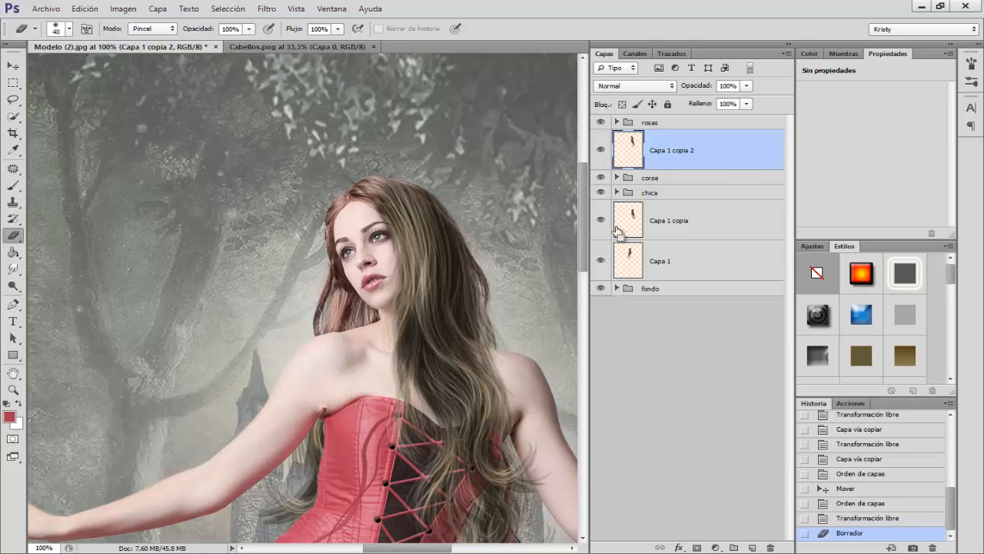
Step: Adjust the Capa 1 copia 2 hair with Hue/Saturation, using hue -19 and saturation +9
key("ctrl+u")
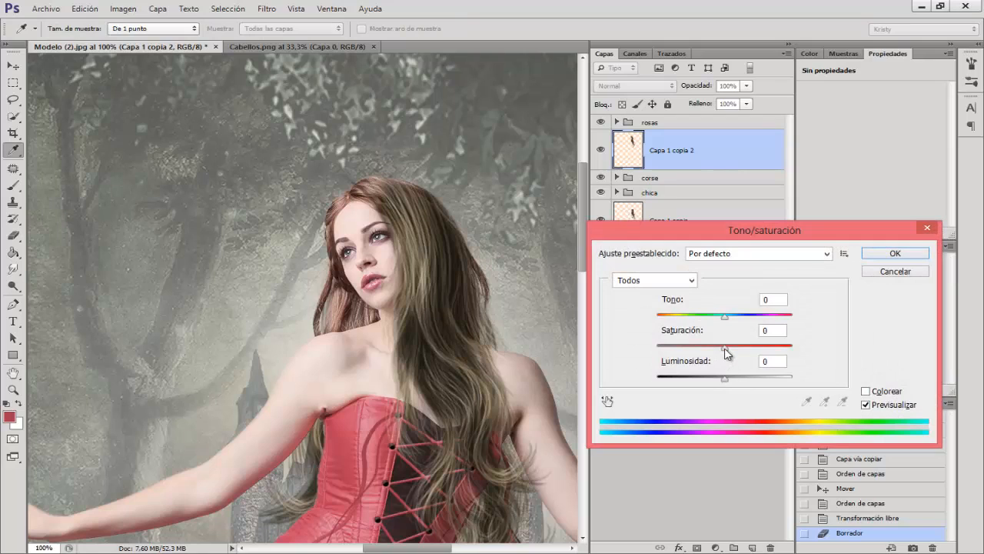
left_click_drag(726, 351, 715, 321)
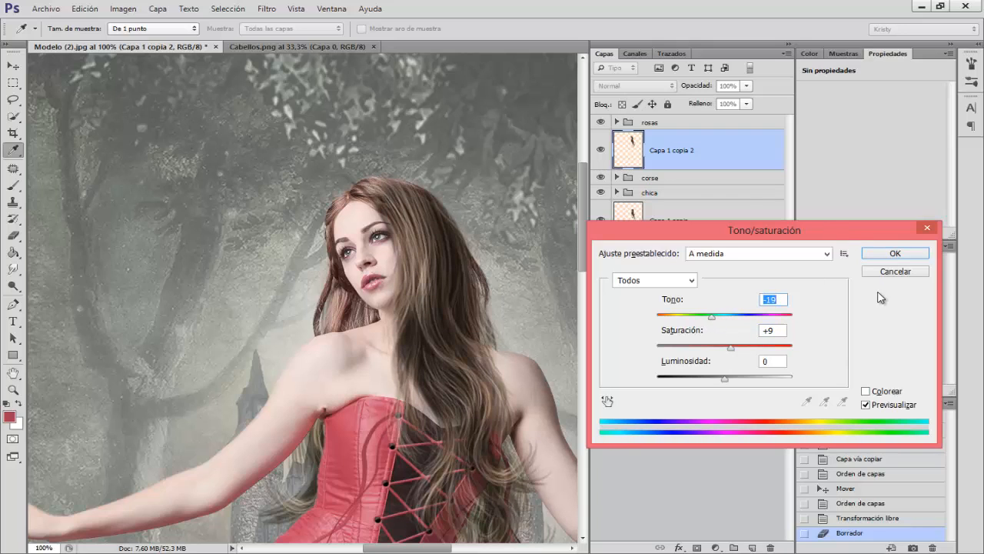
left_click(883, 254)
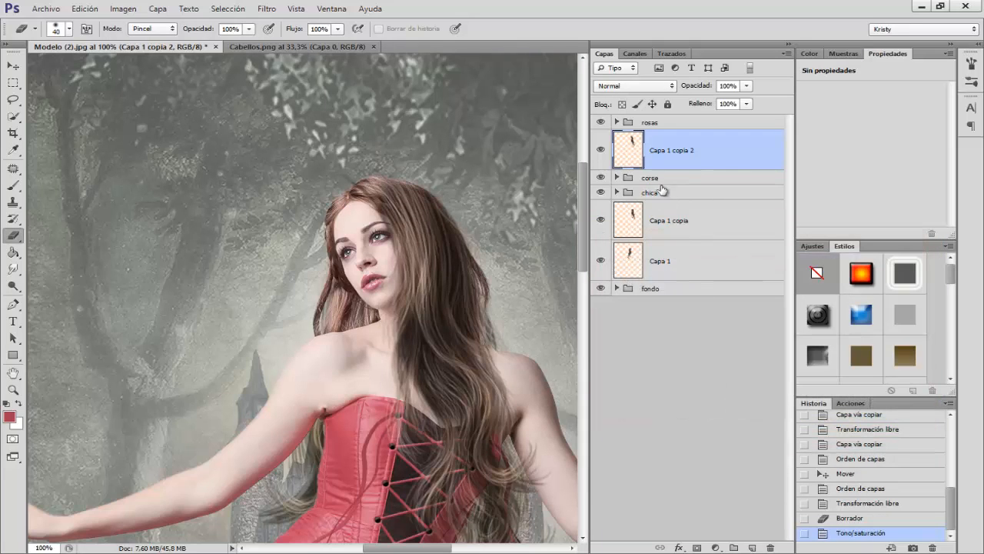
Step: Shift the hue of the Capa 1 copia hair to -23 with Hue/Saturation
left_click(660, 229)
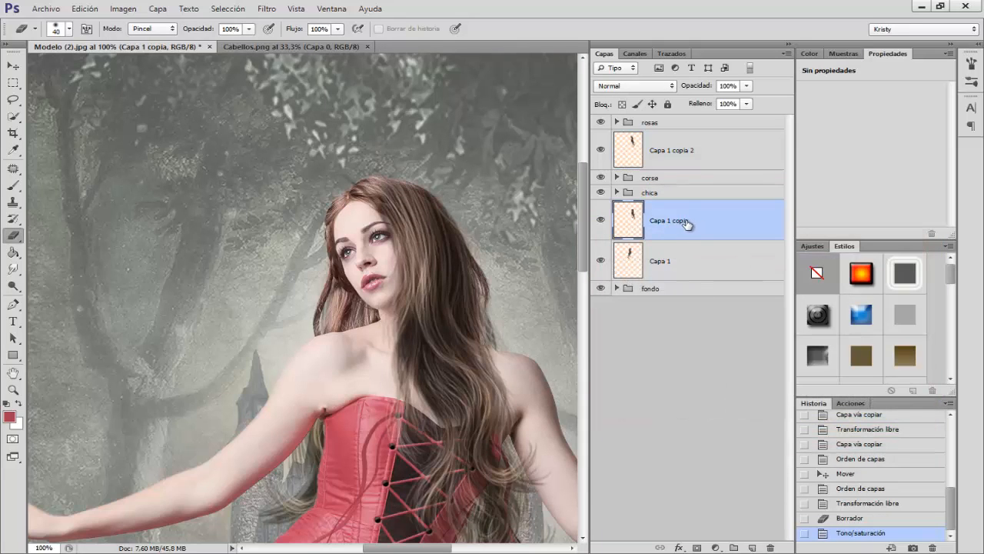
key("ctrl+u")
left_click_drag(725, 316, 709, 316)
key("ctrl+minus")
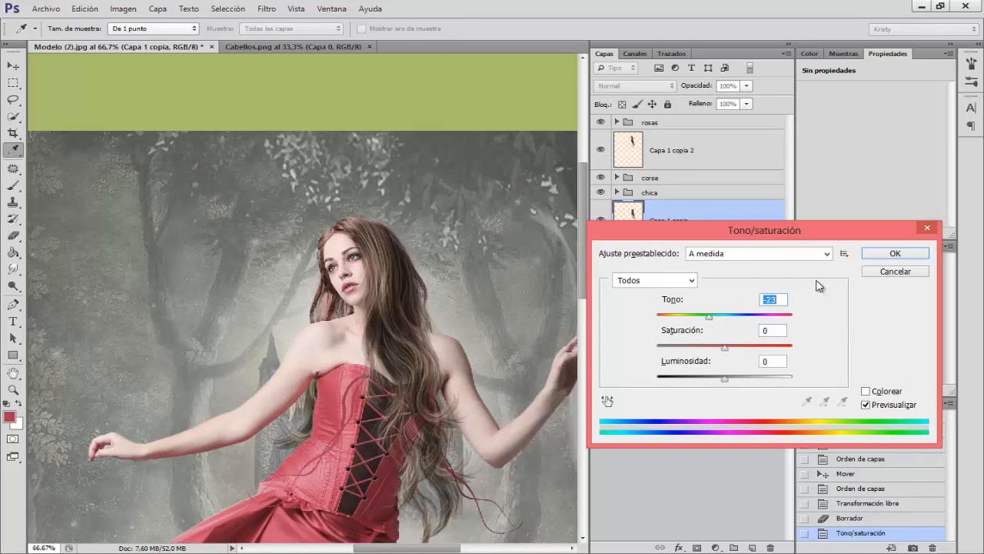
left_click(895, 253)
Step: Lower the hue of the Capa 1 hair to a similar reddish brown, and compare the image with that layer hidden and shown
key("ctrl+u")
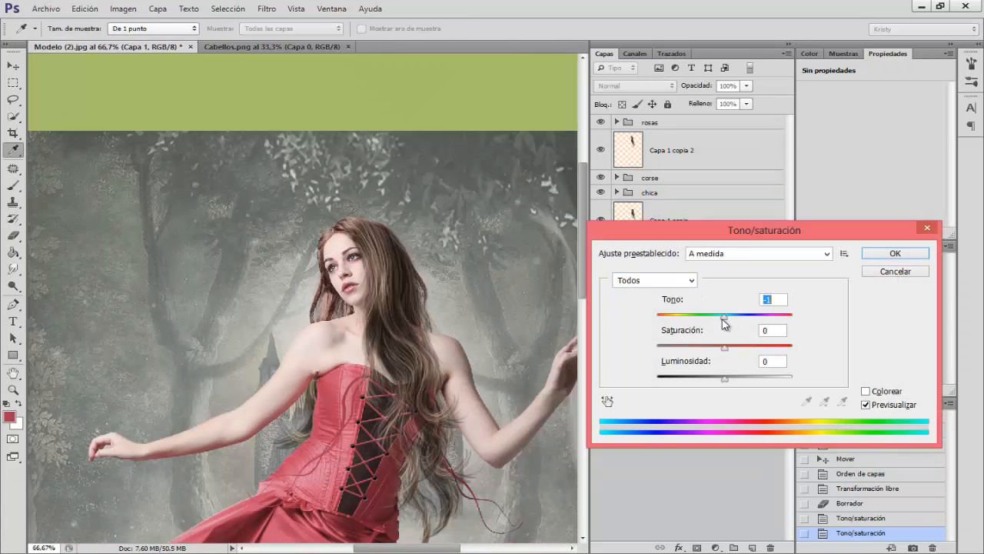
left_click_drag(723, 317, 709, 317)
left_click(895, 253)
key("ctrl+plus")
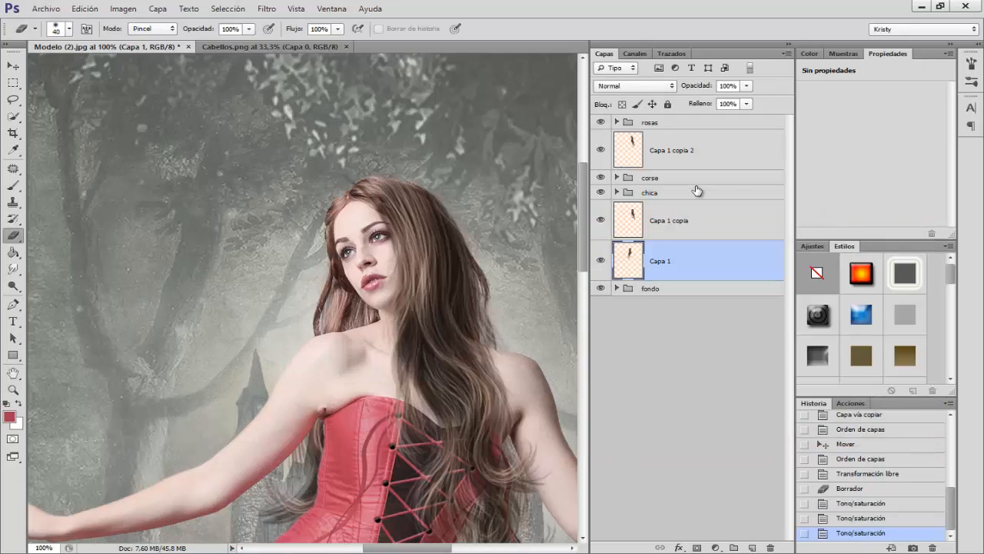
left_click(601, 261)
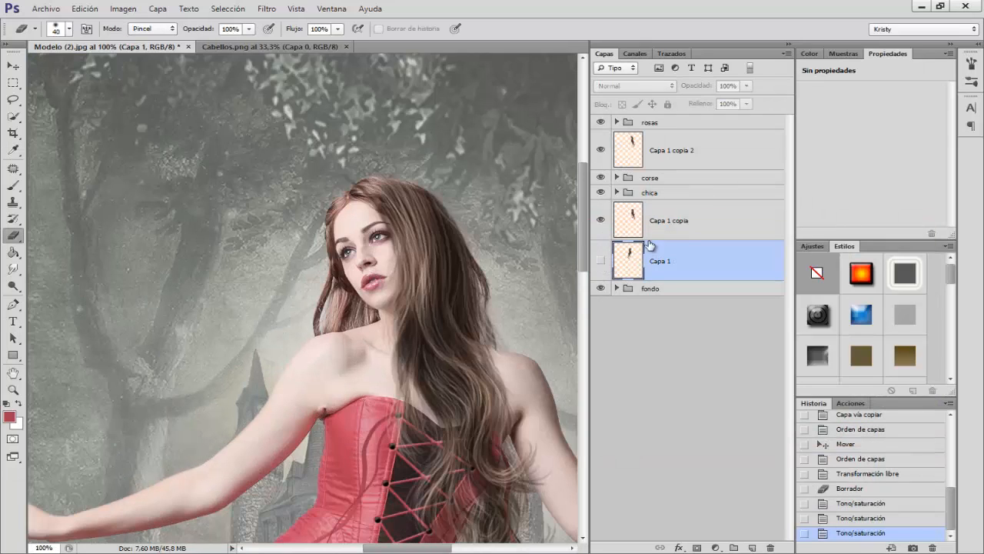
left_click(602, 262)
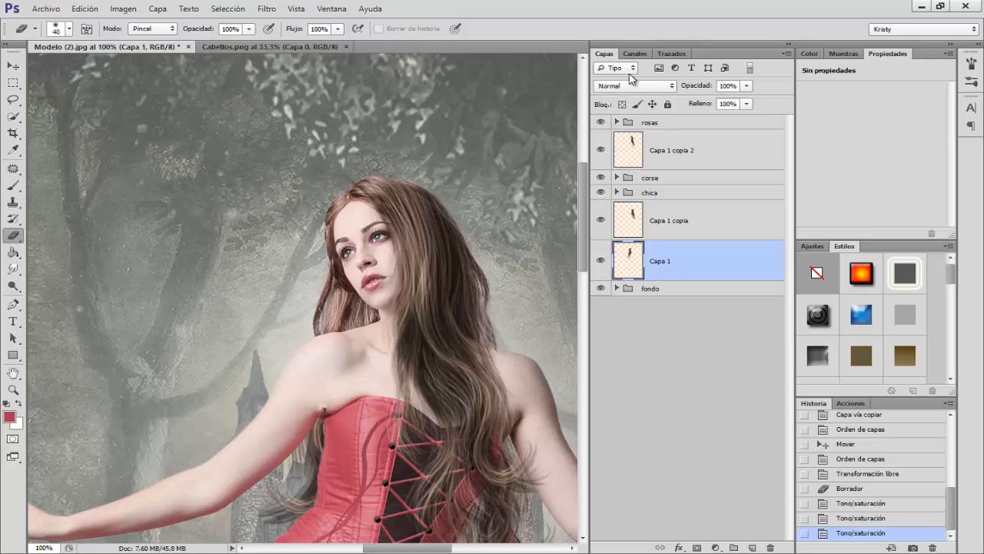
Step: Give the hair layers Capa 1, Capa 1 copia and Capa 1 copia 2 the red (Rojo) colour label
right_click(600, 255)
right_click(595, 246)
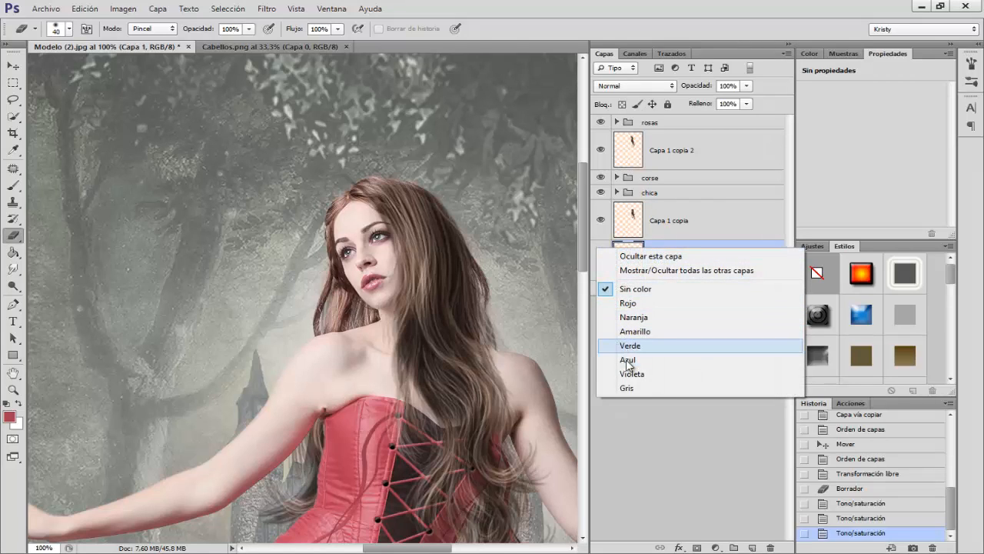
left_click(627, 303)
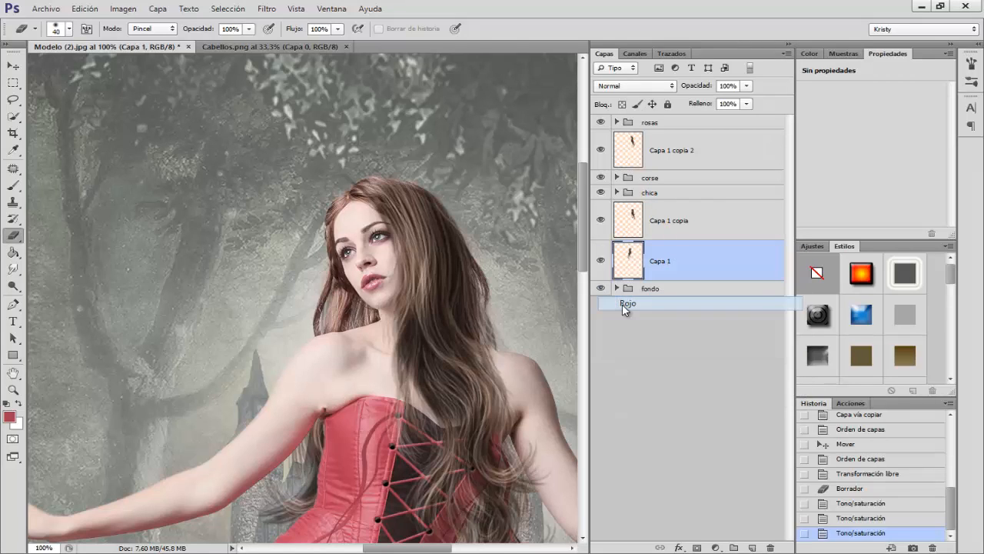
right_click(606, 213)
left_click(630, 266)
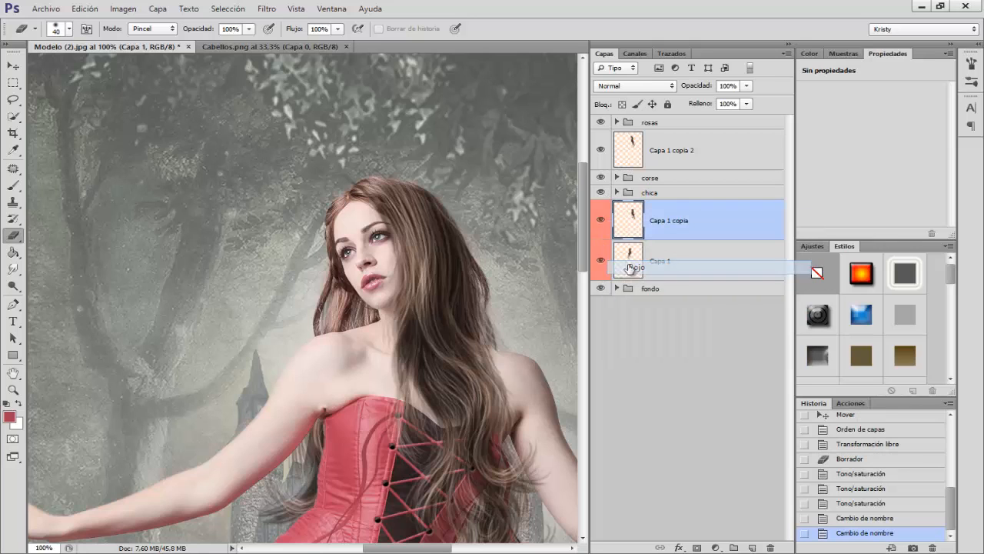
right_click(600, 156)
left_click(632, 215)
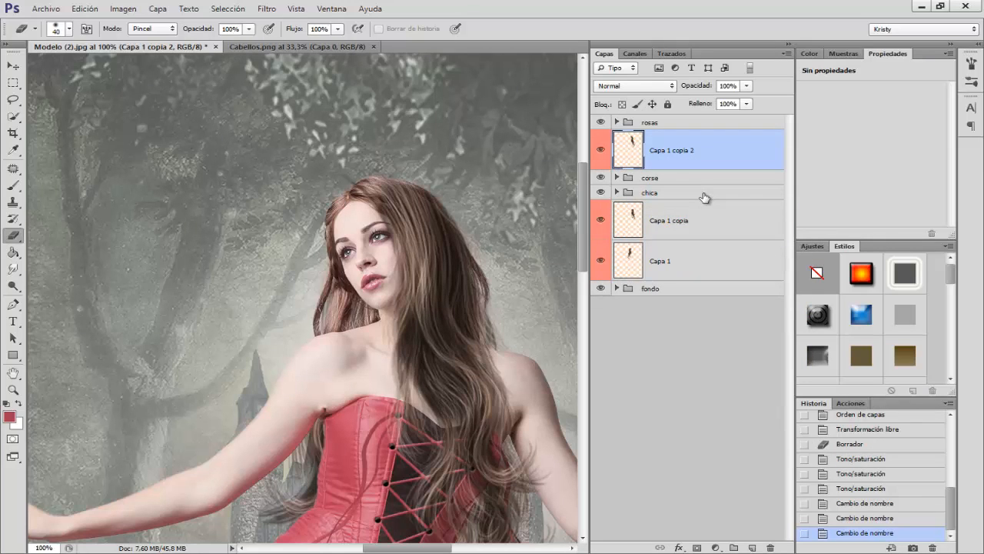
Step: Duplicate the Capa 1 copia 2 hair, flip the duplicate horizontally, scale it to about 70% and place it on the other side of her face
key("ctrl+minus")
key("ctrl+j")
key("ctrl+t")
right_click(432, 286)
left_click(464, 476)
left_click_drag(471, 206, 430, 296)
left_click_drag(387, 356, 327, 268)
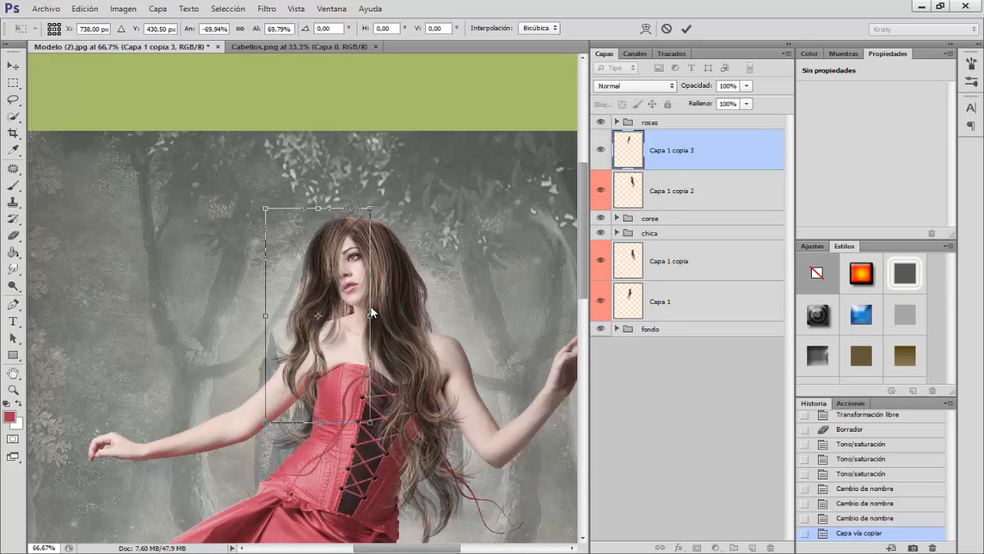
Step: Reshape and reposition the flipped hair lock so it follows the side of her face, and apply the transformation
right_click(333, 281)
left_click(367, 324)
right_click(336, 311)
left_click_drag(386, 208, 334, 233)
left_click(382, 340)
mouse_move(314, 280)
left_mouse_down()
mouse_move(336, 267)
mouse_move(330, 258)
left_mouse_up()
key("Return")
Step: Erase the upper edge of the Capa 1 copia 3 hair near the crown to blend it in, and label the layer red (Rojo)
key("ctrl+plus")
key("ctrl+plus")
mouse_move(413, 123)
left_mouse_down()
mouse_move(406, 230)
mouse_move(450, 274)
mouse_move(402, 121)
mouse_move(377, 107)
left_mouse_up()
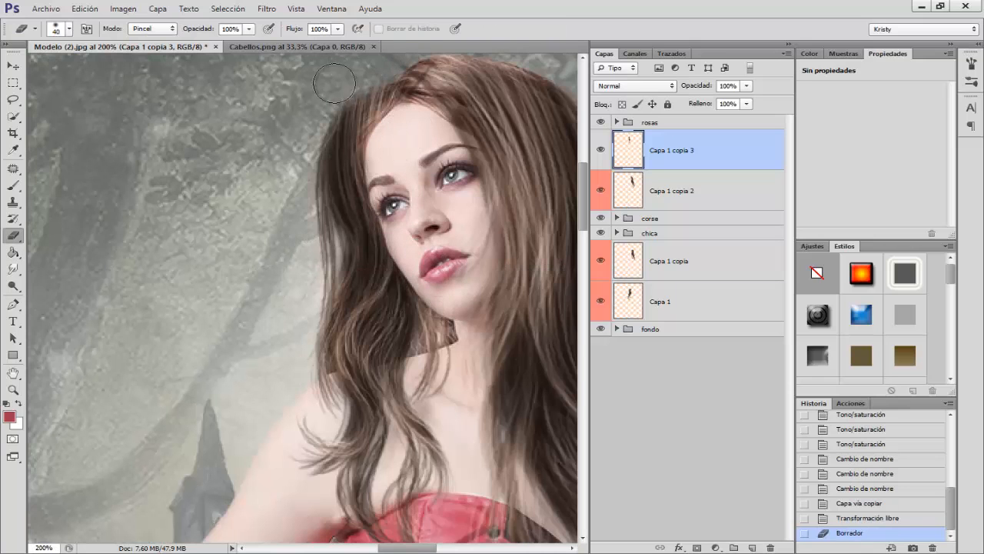
left_click_drag(306, 121, 357, 80)
key("ctrl+minus")
key("ctrl+minus")
key("ctrl+minus")
key("ctrl+minus")
key("ctrl+plus")
key("ctrl+plus")
key("ctrl+plus")
right_click(603, 162)
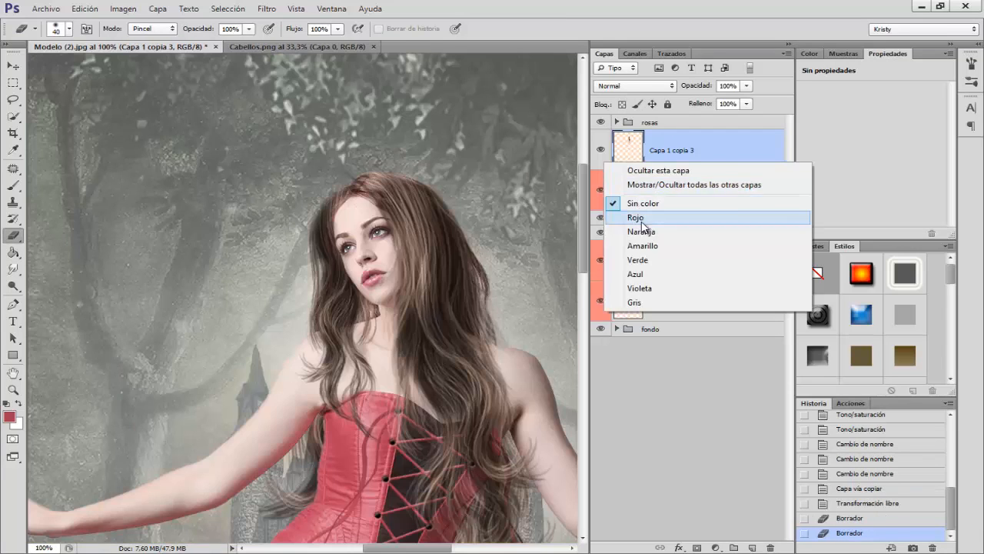
left_click(643, 218)
Step: Smudge the Capa 1 copia 2 and Capa 1 copia 3 hair along the crown and hairline at 50% intensity to blend the locks
left_click(667, 192)
left_click(13, 269)
right_click(424, 166, "alt")
left_click_drag(391, 182, 368, 176)
left_click_drag(385, 177, 365, 180)
mouse_move(393, 180)
left_mouse_down()
mouse_move(372, 175)
mouse_move(332, 208)
left_mouse_up()
left_click(632, 158)
mouse_move(349, 195)
left_mouse_down()
mouse_move(437, 183)
mouse_move(334, 210)
left_mouse_up()
left_click(654, 189)
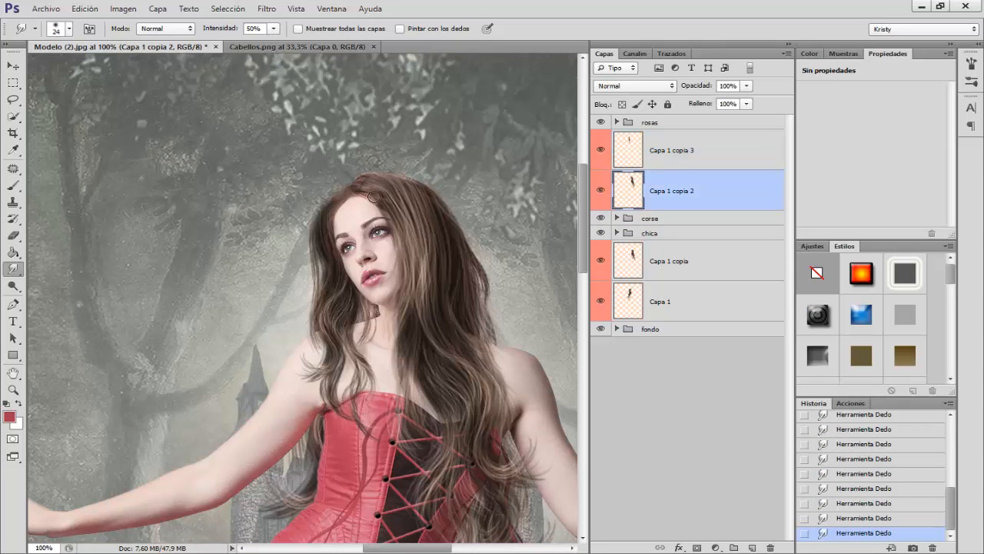
Step: Add a new empty layer above the Hierba layer inside the fondo group
key("ctrl+minus")
key("ctrl+minus")
key("ctrl+minus")
key("ctrl+minus")
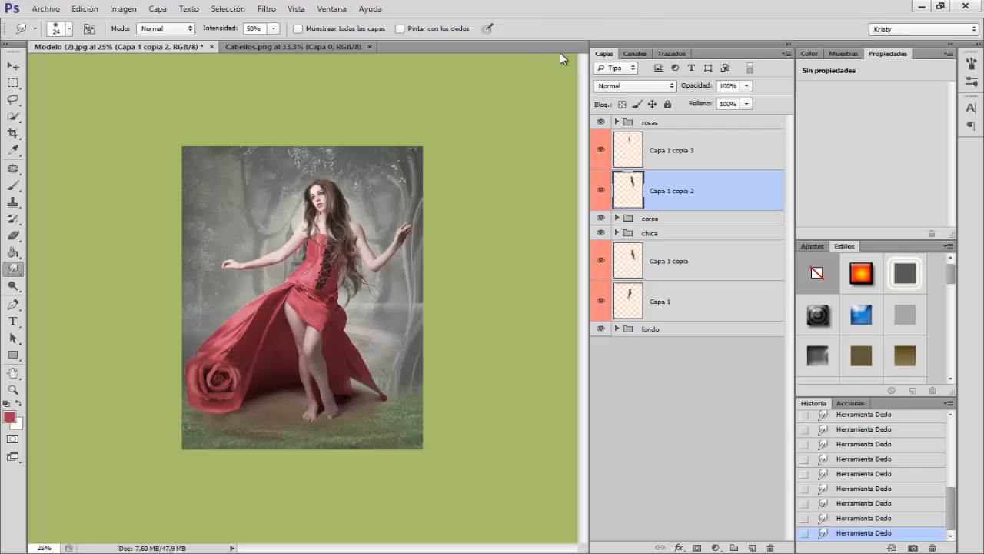
key("ctrl+plus")
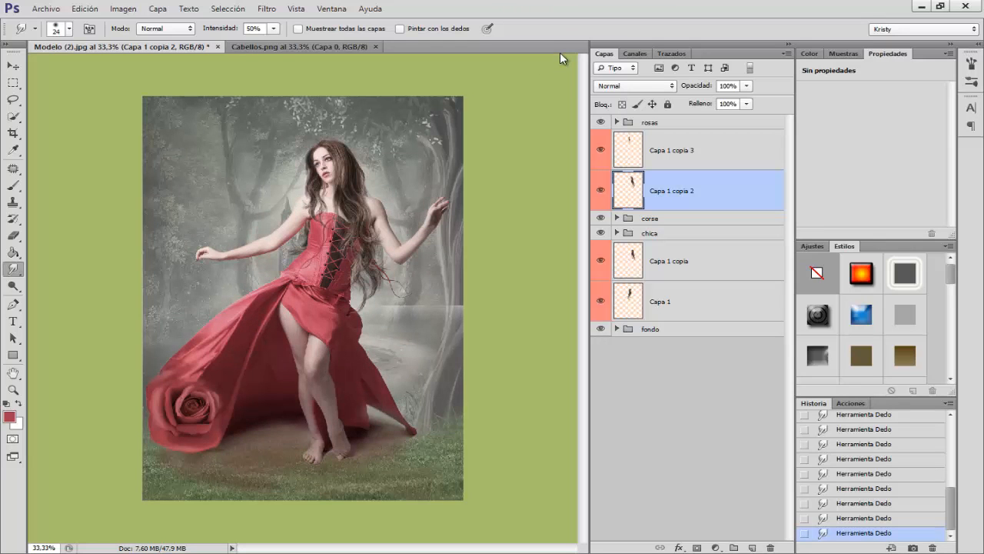
key("ctrl+plus")
key("ctrl+minus")
left_click(679, 145)
left_click(680, 125)
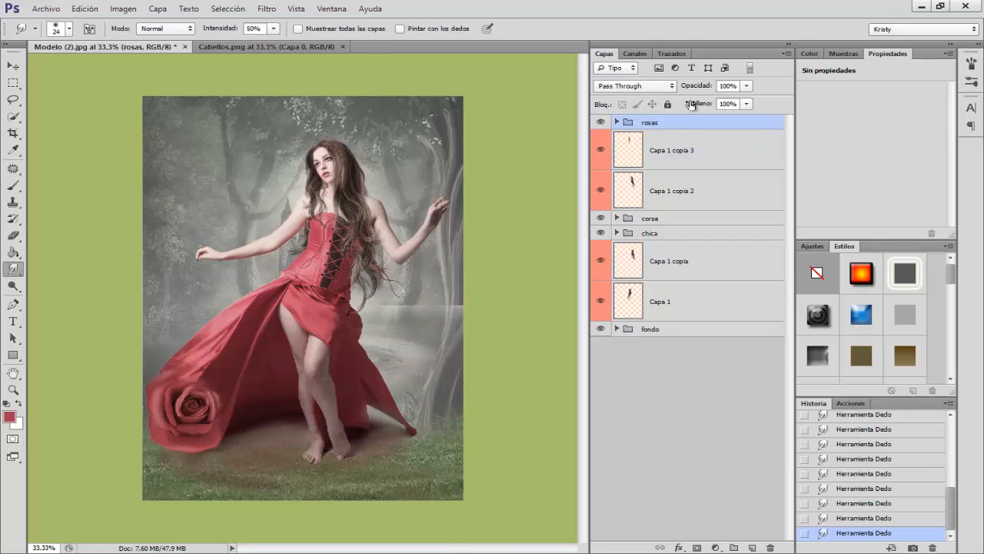
left_click(617, 329)
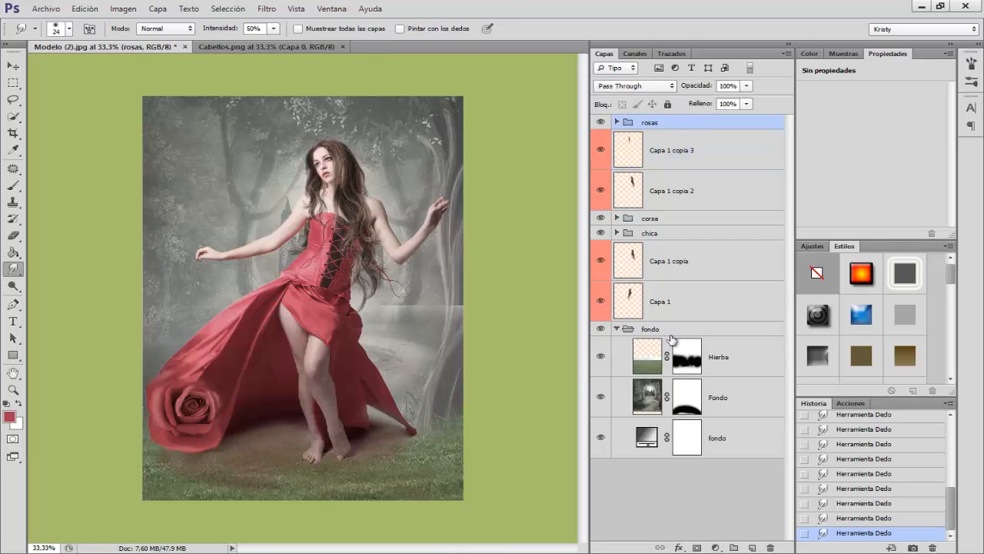
left_click(714, 364)
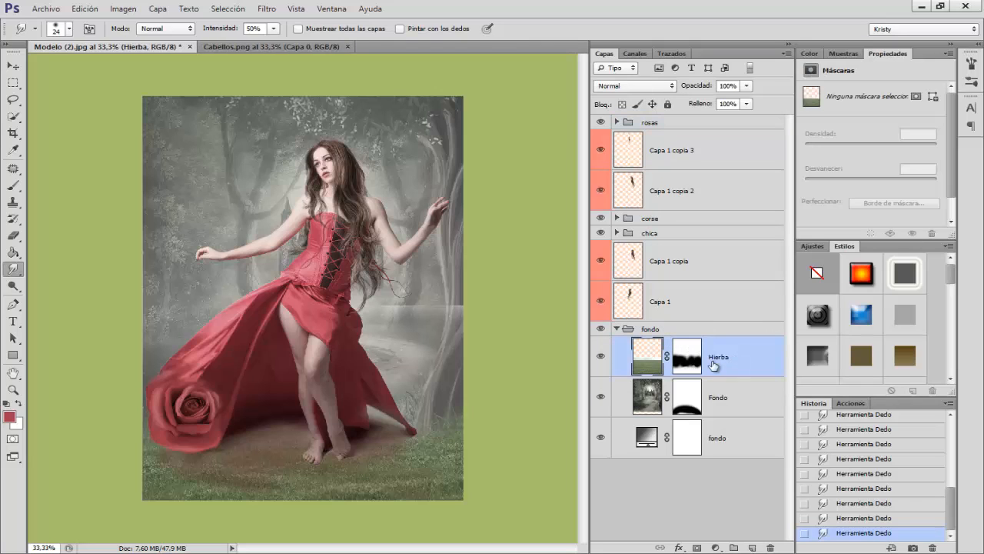
left_click(752, 547)
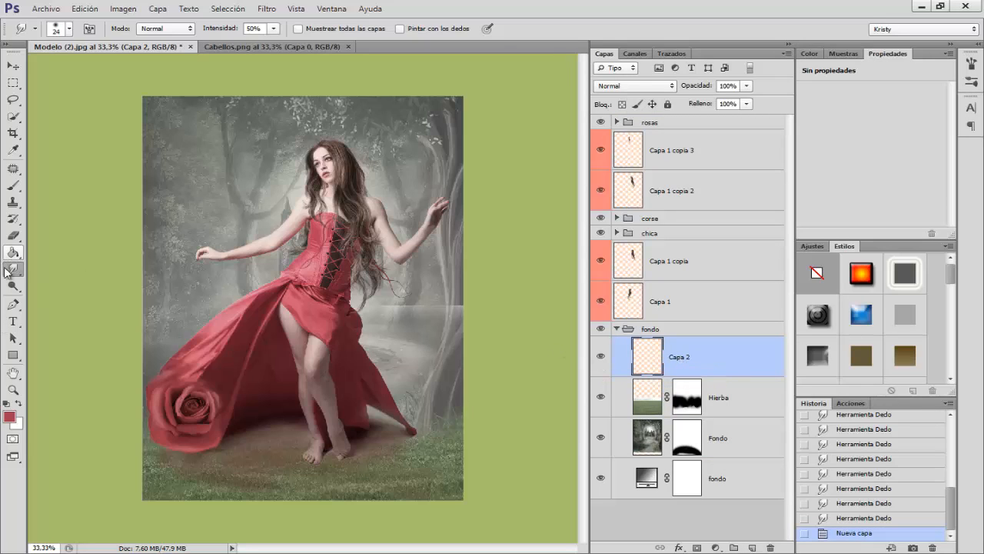
Step: Choose a soft round brush with 0% hardness and enlarge it to 401 px
left_click(15, 186)
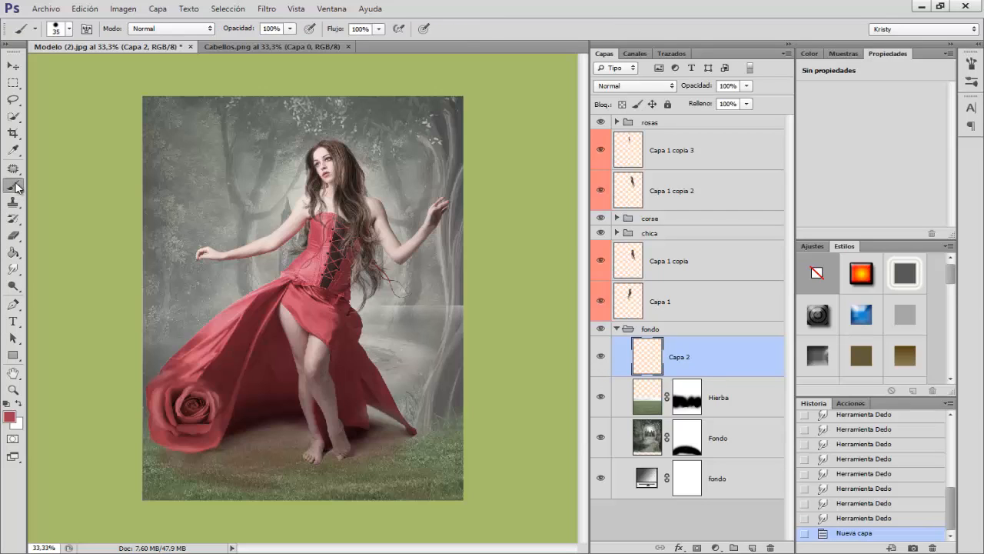
right_click(200, 176)
left_click(226, 278)
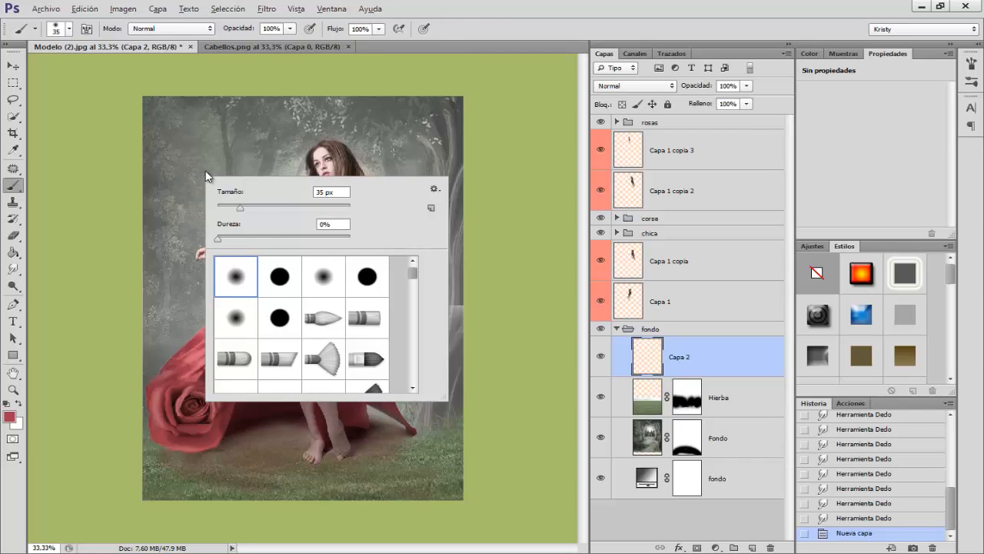
left_click_drag(204, 171, 235, 170)
right_click(235, 171)
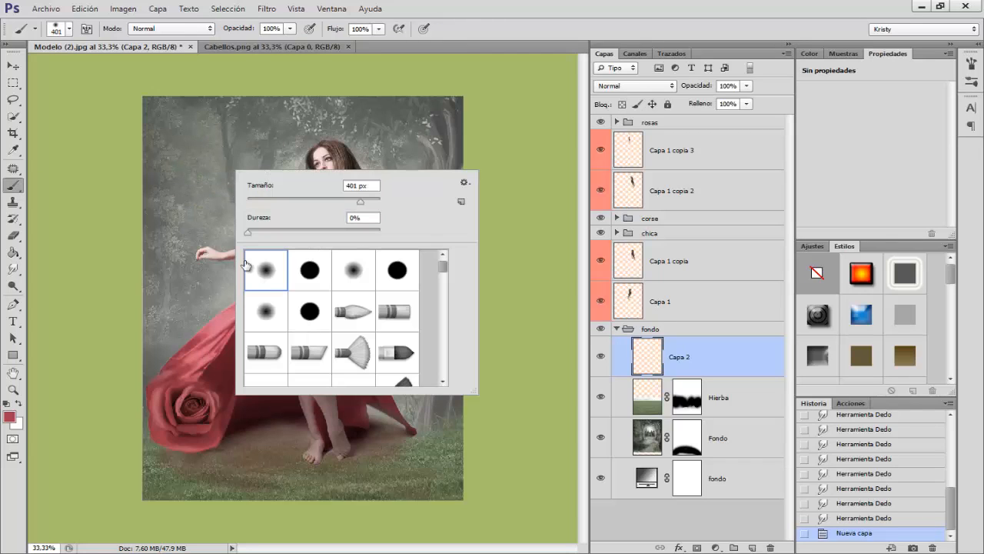
Step: Sample the dress's red and brighten it to set the foreground colour to f4254b
left_click(12, 419)
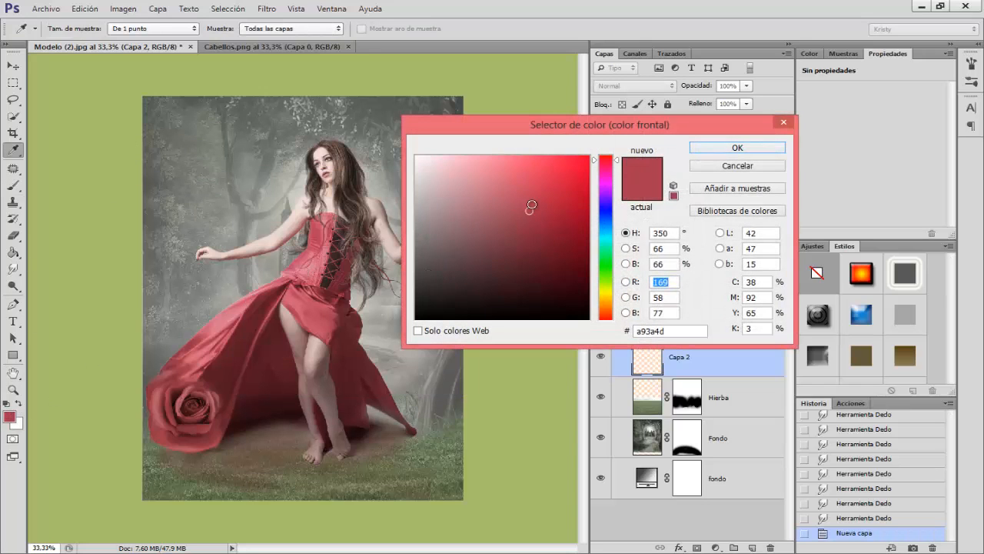
left_click(186, 361)
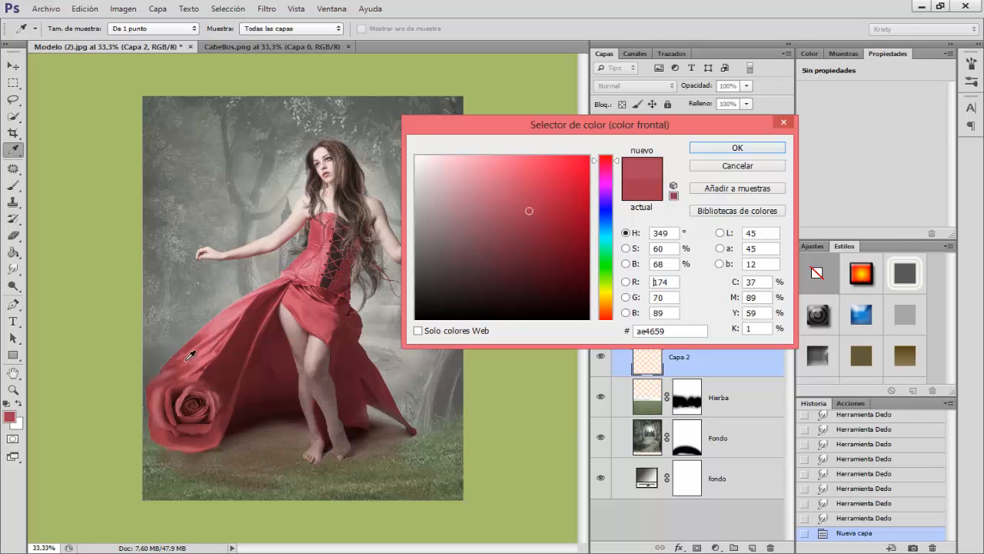
left_click_drag(554, 170, 563, 163)
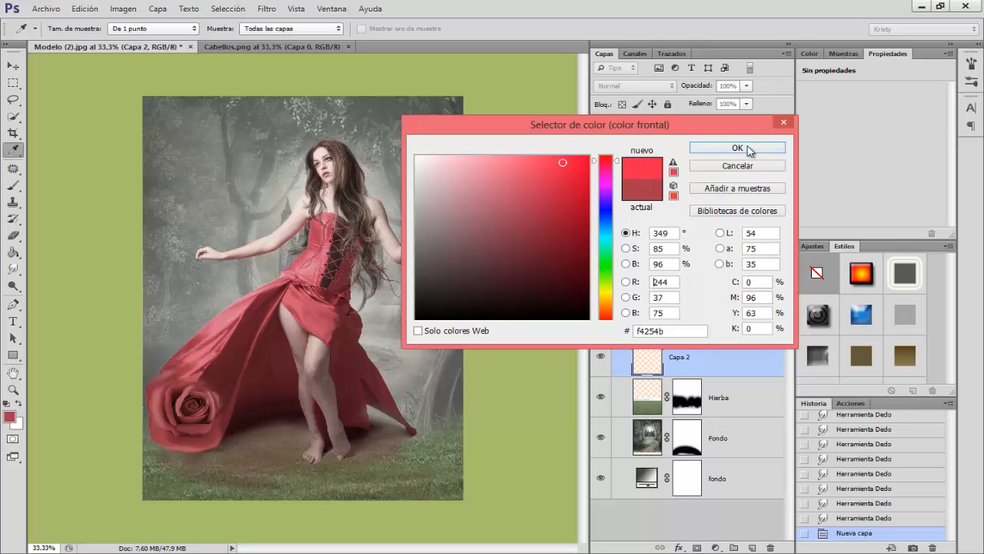
left_click(723, 149)
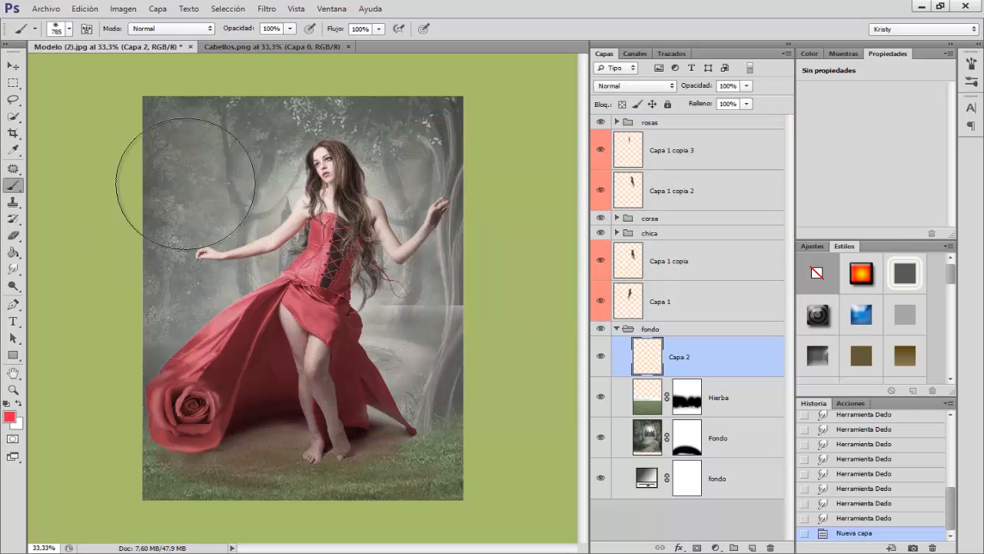
Step: Paint Capa 2 bright red over the image's upper-left half and dark purple over its lower-right half with the 785 px soft brush
mouse_move(164, 140)
left_mouse_down()
mouse_move(191, 134)
mouse_move(155, 166)
mouse_move(292, 101)
mouse_move(172, 245)
mouse_move(106, 355)
mouse_move(384, 133)
mouse_move(457, 49)
left_mouse_up()
mouse_move(147, 401)
left_mouse_down()
mouse_move(123, 390)
mouse_move(92, 393)
left_mouse_up()
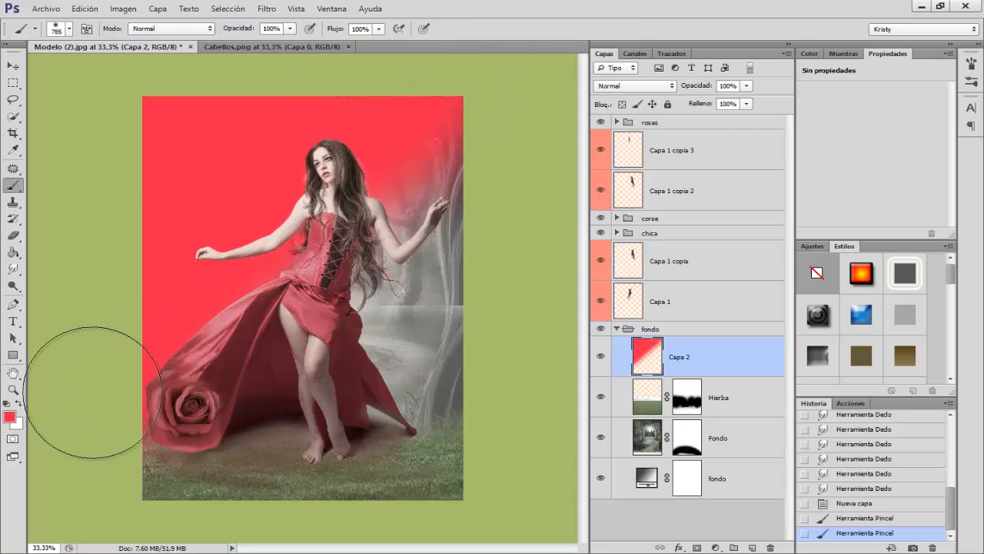
left_click(9, 416)
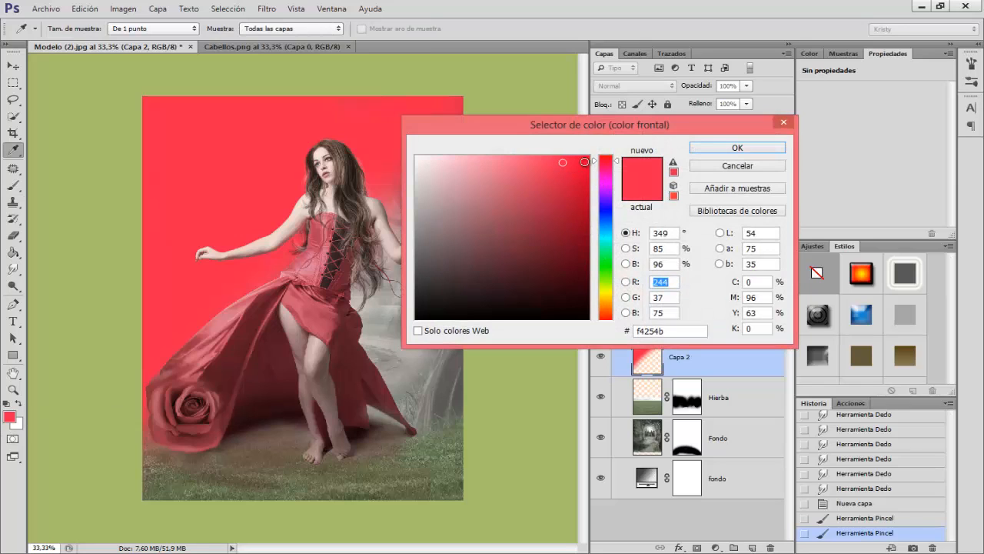
left_click(605, 195)
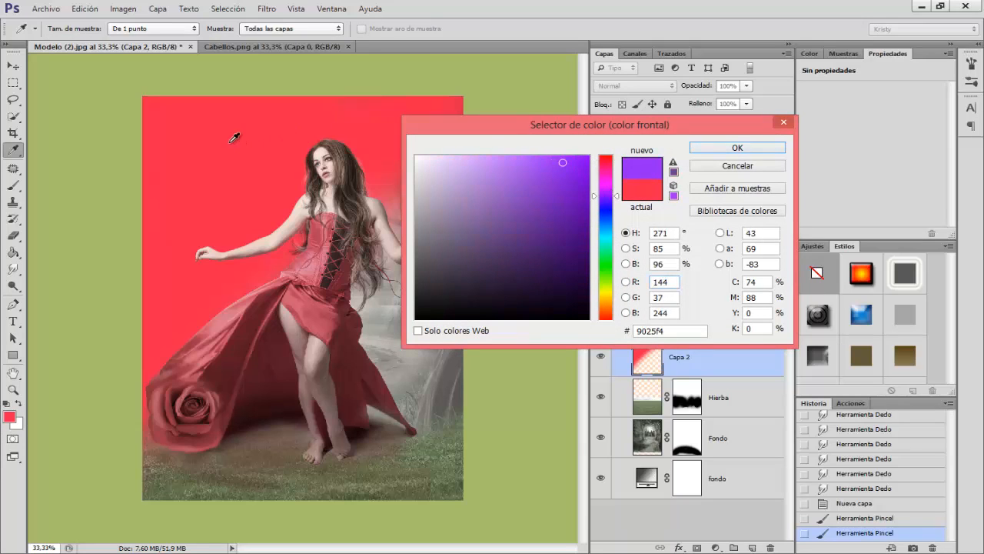
mouse_move(561, 201)
left_mouse_down()
mouse_move(553, 246)
mouse_move(567, 211)
mouse_move(561, 233)
left_mouse_up()
left_click(719, 147)
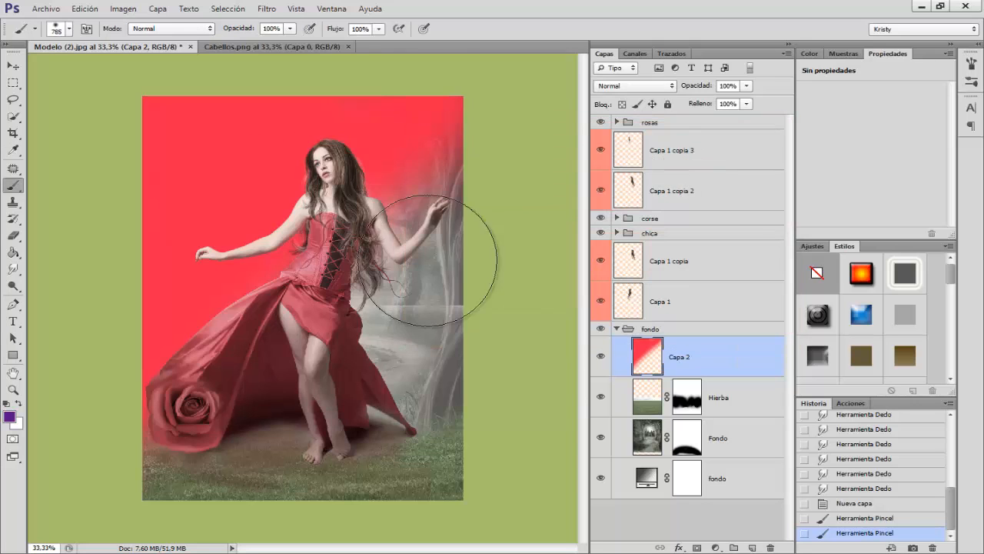
mouse_move(487, 237)
left_mouse_down()
mouse_move(441, 248)
mouse_move(334, 354)
mouse_move(161, 488)
mouse_move(396, 419)
mouse_move(333, 471)
mouse_move(511, 523)
mouse_move(428, 502)
mouse_move(490, 297)
mouse_move(368, 474)
mouse_move(425, 392)
mouse_move(388, 370)
mouse_move(497, 170)
mouse_move(366, 366)
mouse_move(146, 491)
left_mouse_up()
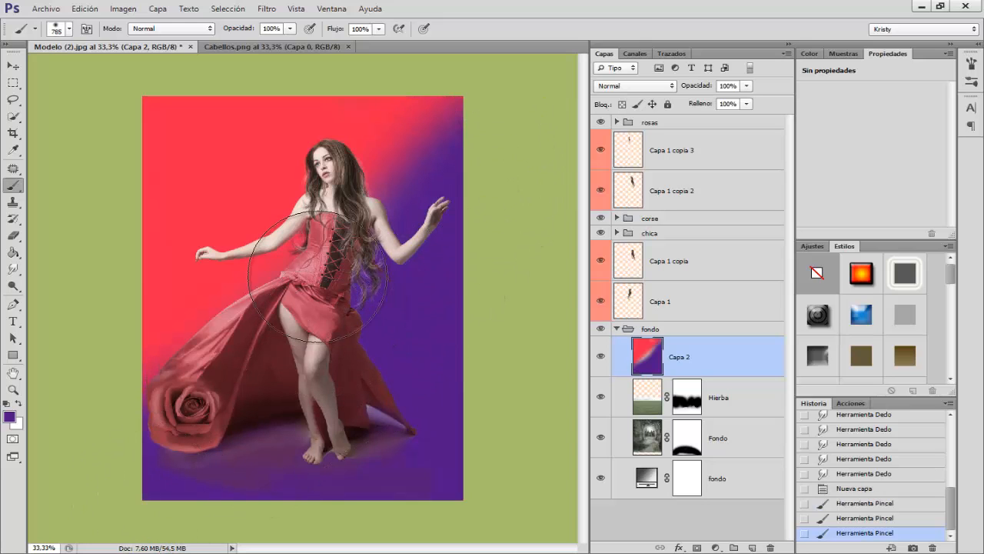
left_click(235, 242, "alt")
left_click_drag(263, 209, 435, 77)
Step: Apply a Gaussian blur with a 177,5 px radius to Capa 2 to soften the red-to-purple transition
left_click(267, 8)
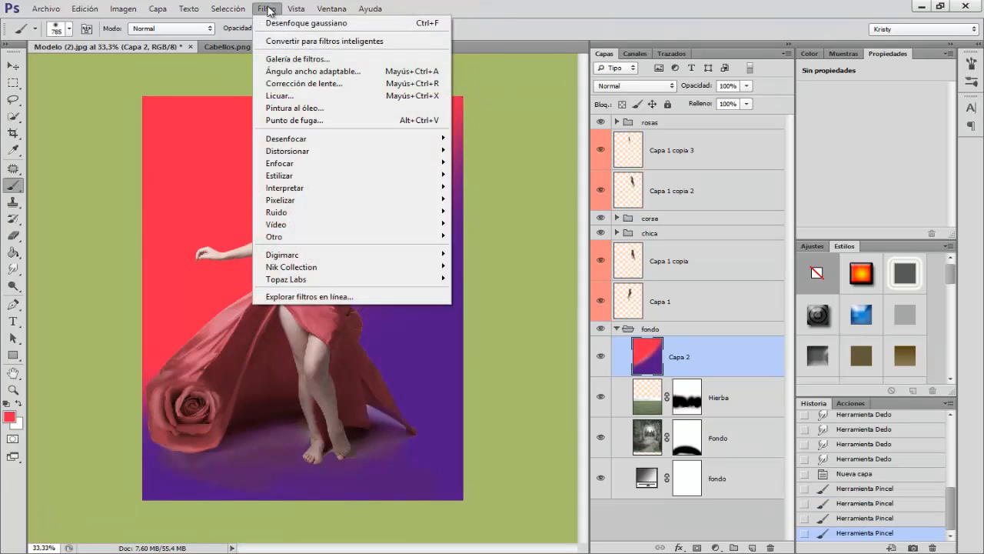
mouse_move(300, 139)
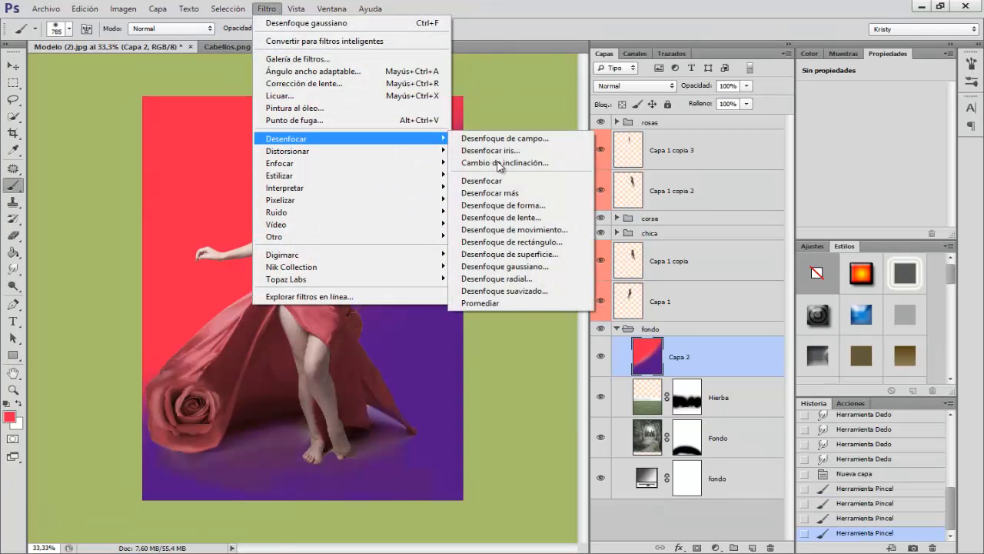
left_click(530, 266)
left_click(585, 309)
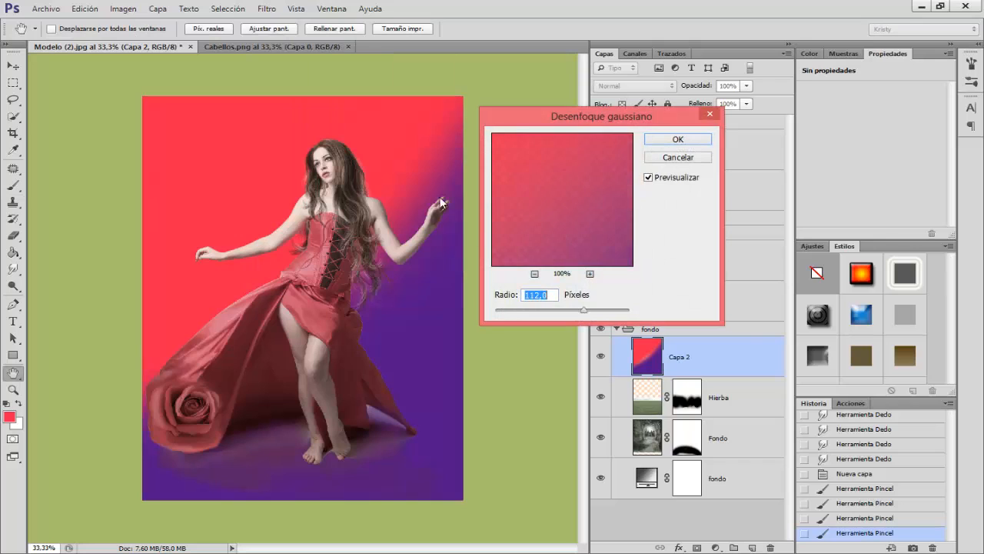
left_click(600, 310)
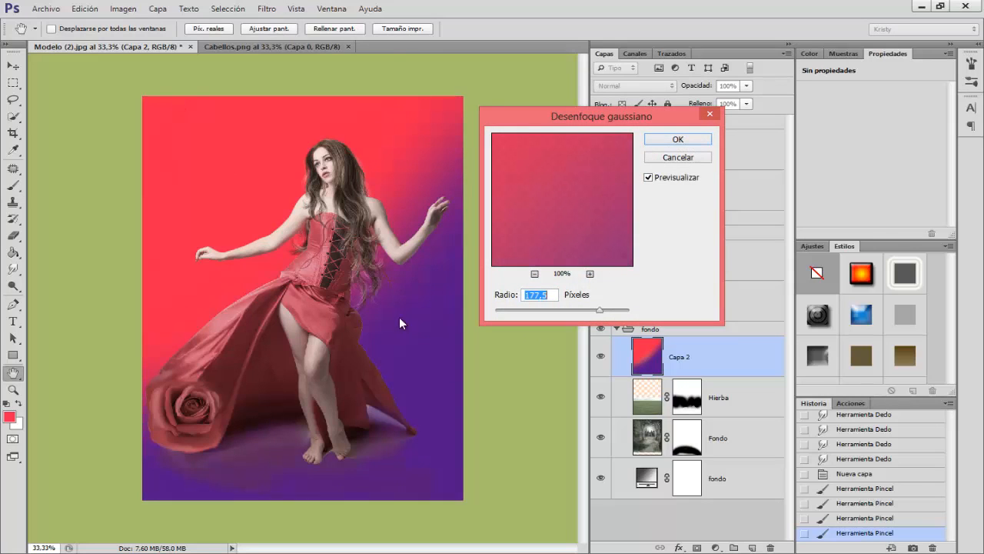
left_click(690, 142)
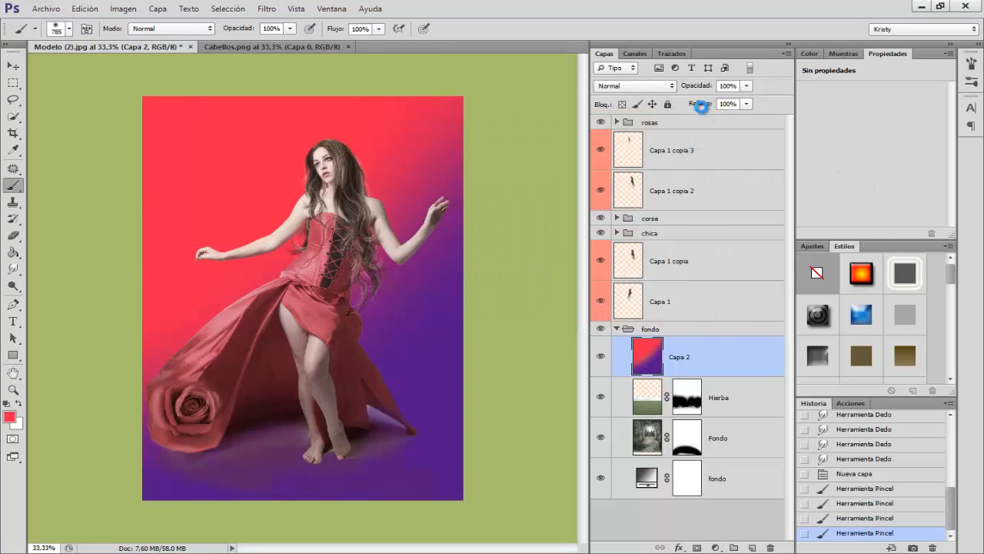
Step: Try the Luz suave, Superponer, Color and Tono blending modes on Capa 2
left_click(626, 88)
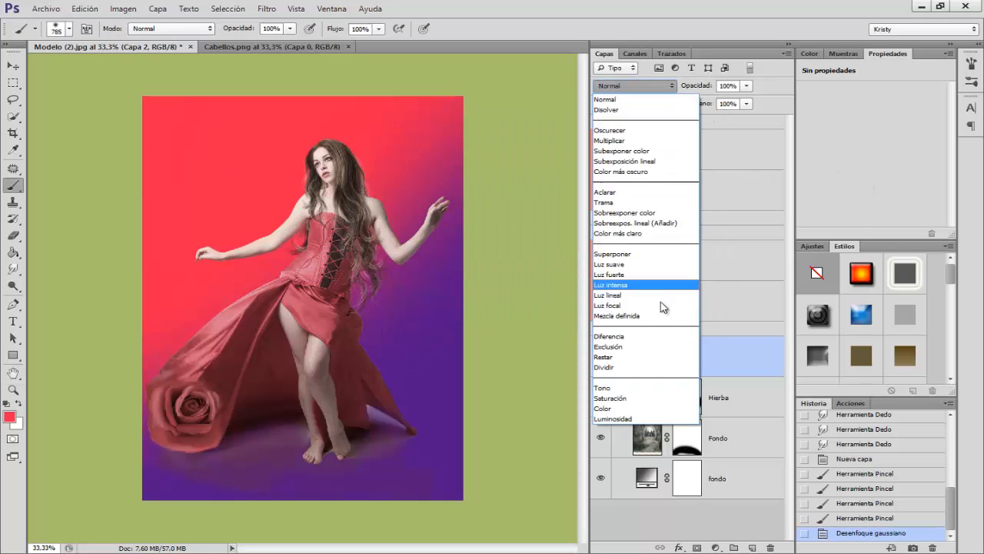
left_click(662, 275)
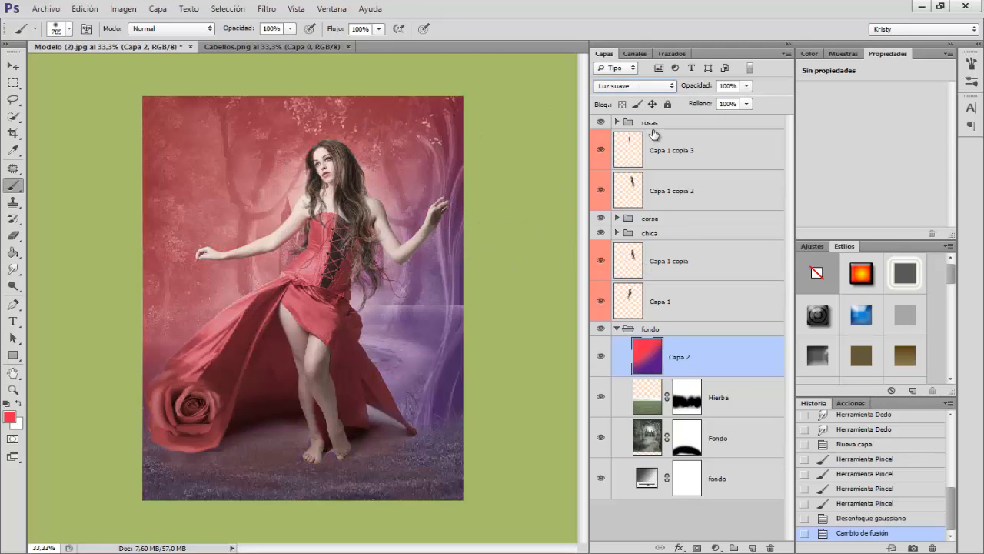
left_click(637, 87)
left_click(613, 254)
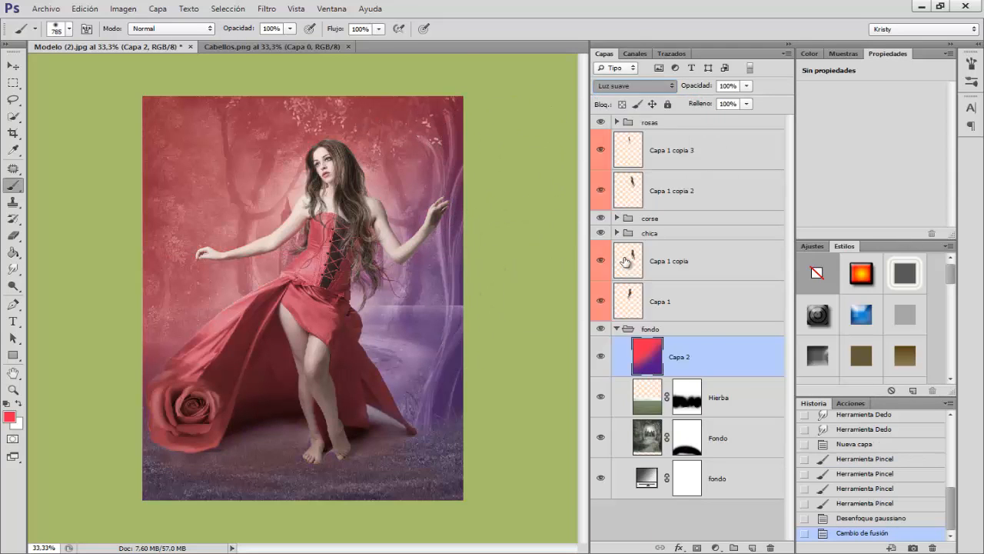
left_click(644, 86)
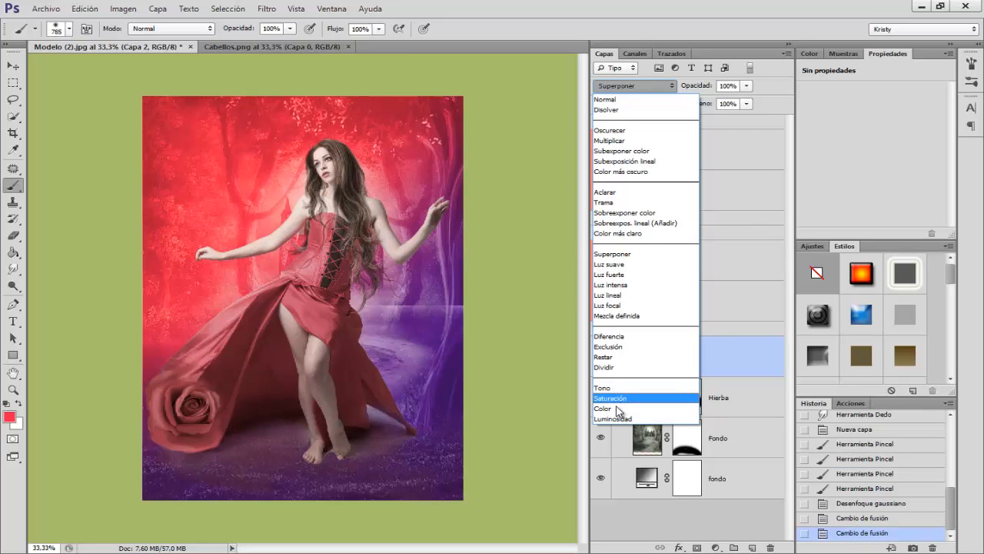
left_click(619, 407)
scroll(627, 86, "up", 2)
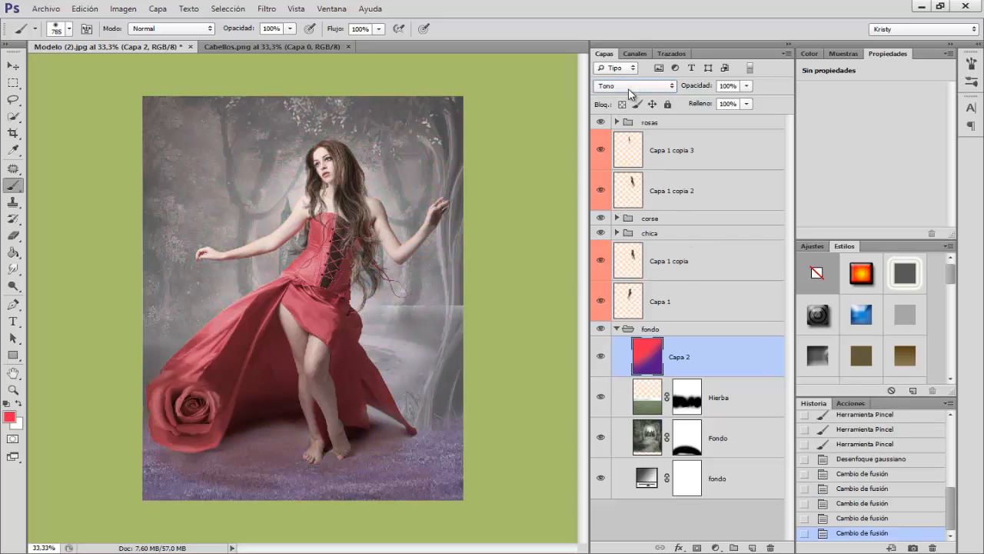
Step: Set Capa 2 to the Luz suave blending mode with its opacity at 43%
left_click(620, 89)
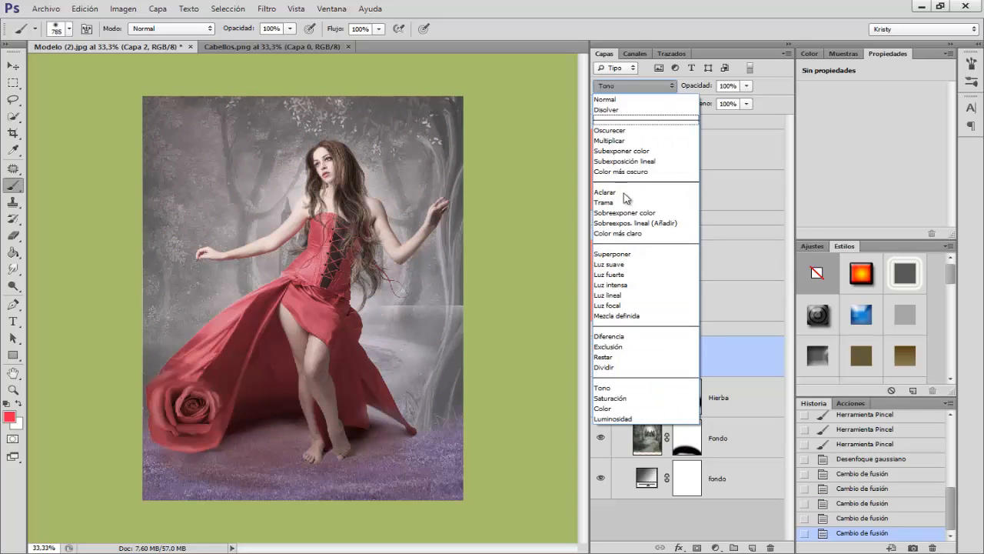
left_click(626, 268)
left_click_drag(698, 90, 666, 91)
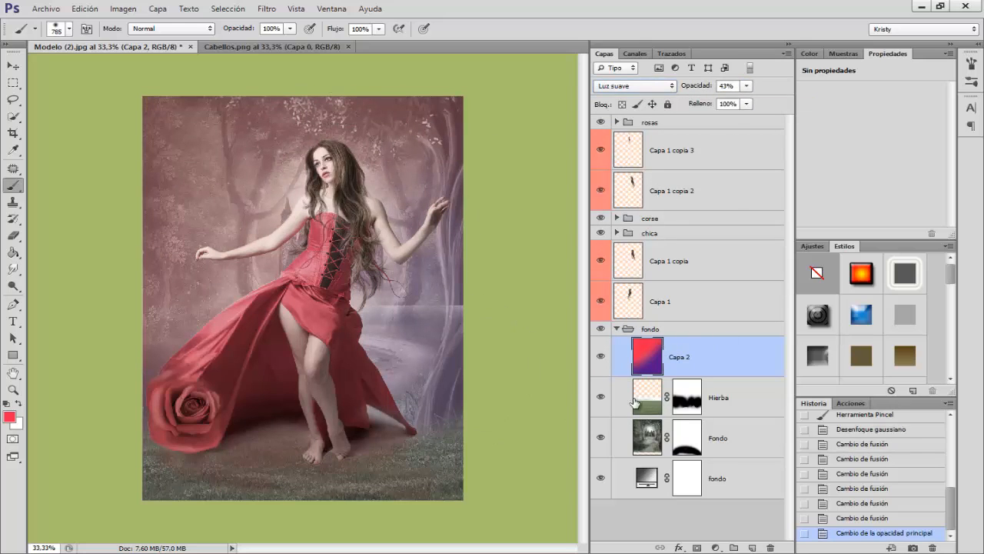
Step: Add an empty layer above Capa 2 and set the foreground colour to the golden yellow ffbf25
left_click(751, 547)
left_click(9, 416)
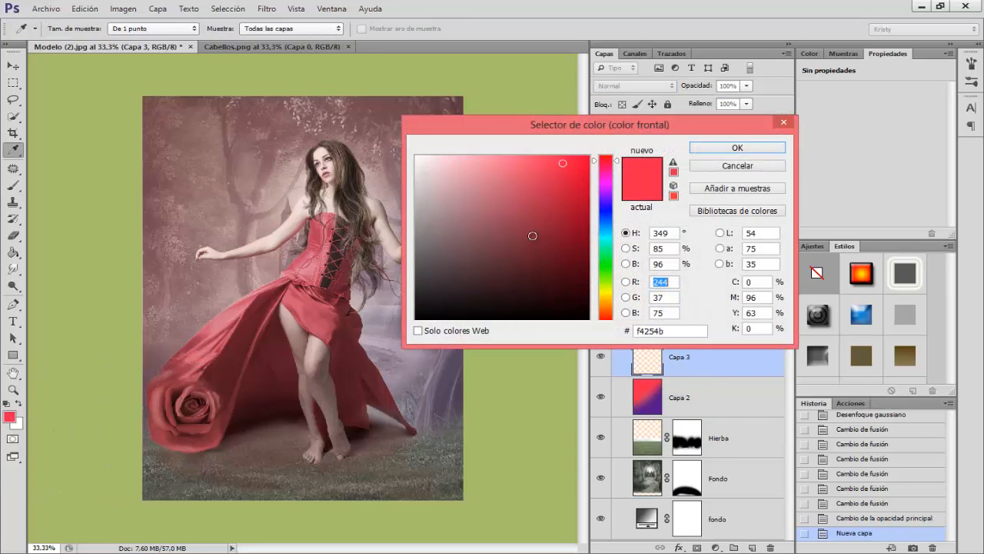
left_click_drag(604, 311, 606, 305)
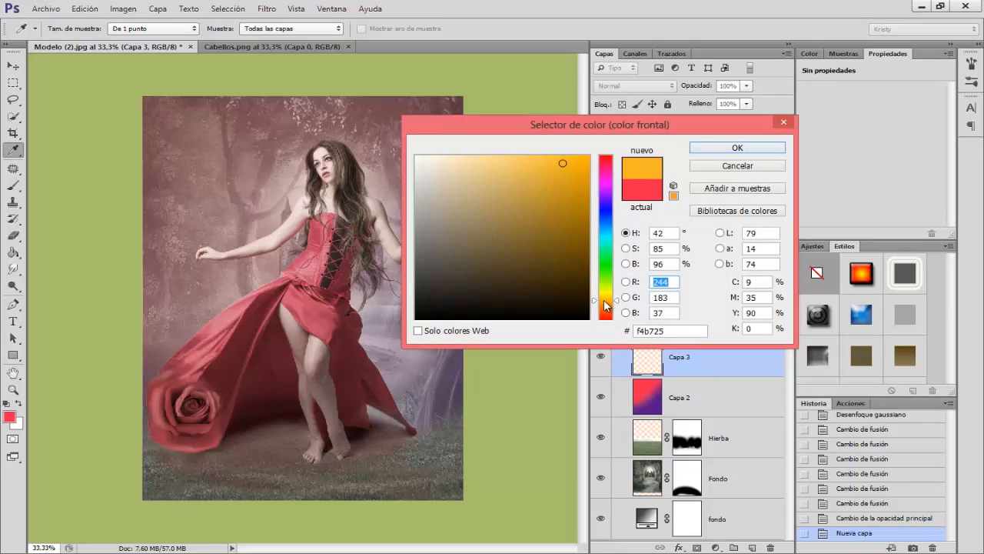
left_click_drag(531, 173, 563, 154)
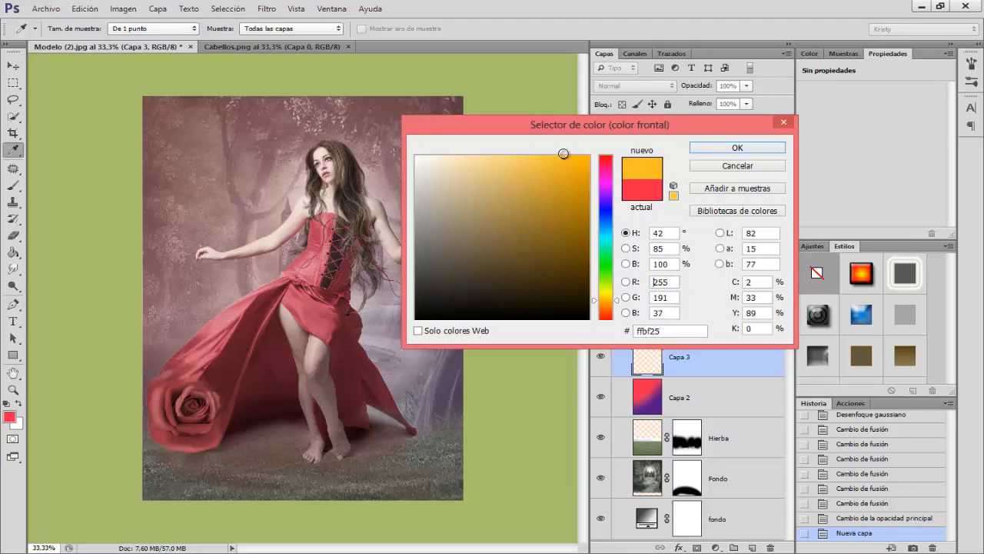
left_click(736, 146)
Step: Paint a soft yellow glow behind the model at 1109 px and over the upper-left background at 1871 px on Capa 3
key("b")
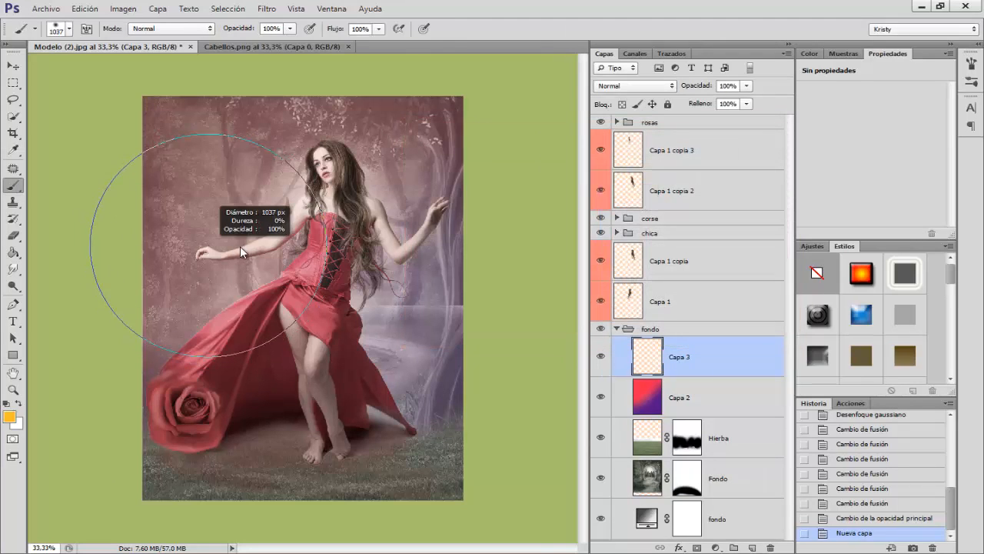
left_click_drag(304, 234, 312, 230, "alt")
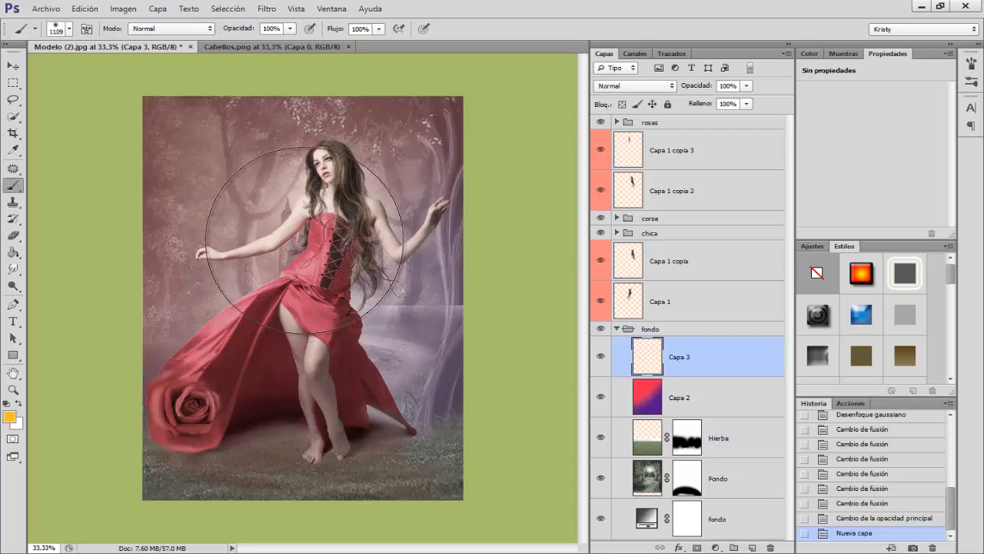
left_click(310, 232)
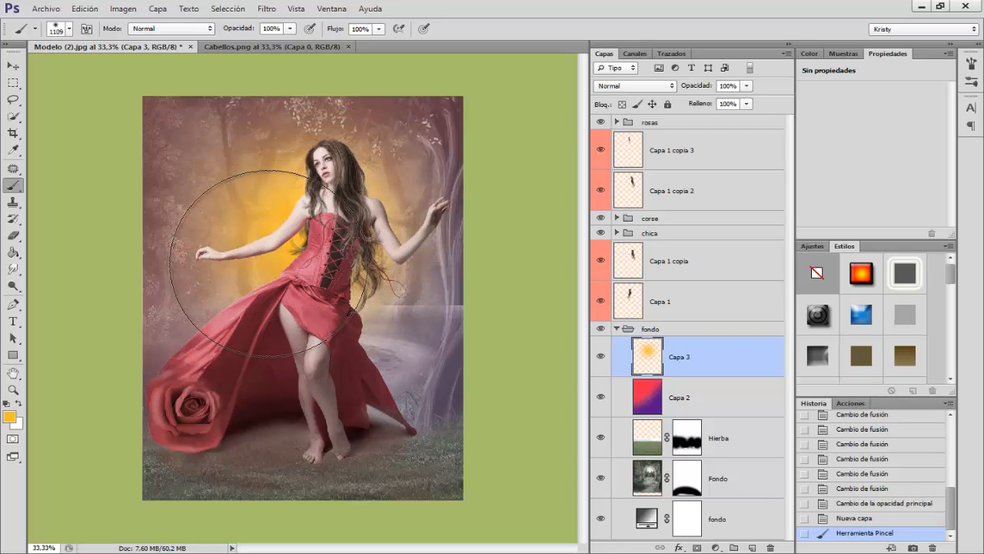
mouse_move(270, 264)
left_mouse_down()
mouse_move(207, 275)
mouse_move(370, 274)
left_mouse_up()
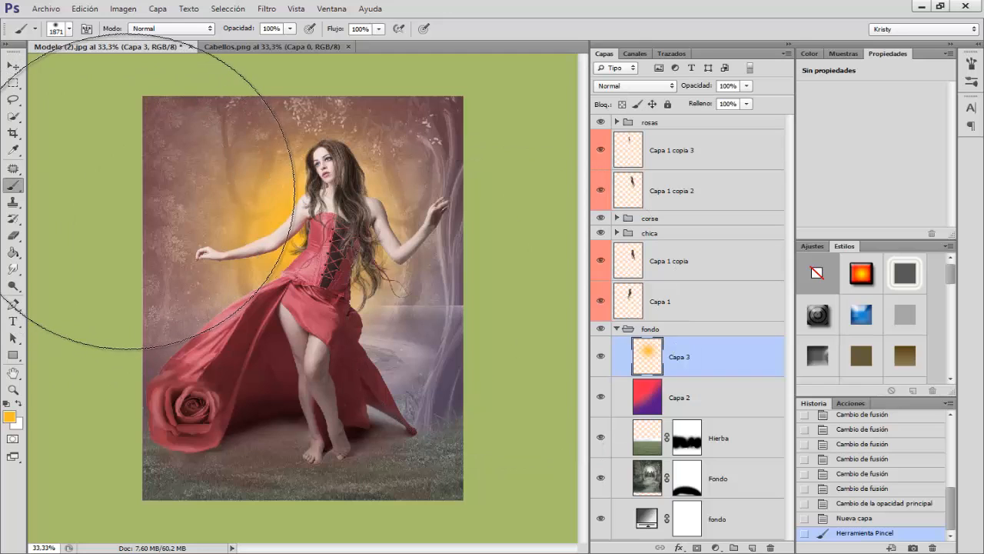
left_click_drag(103, 196, 254, 162)
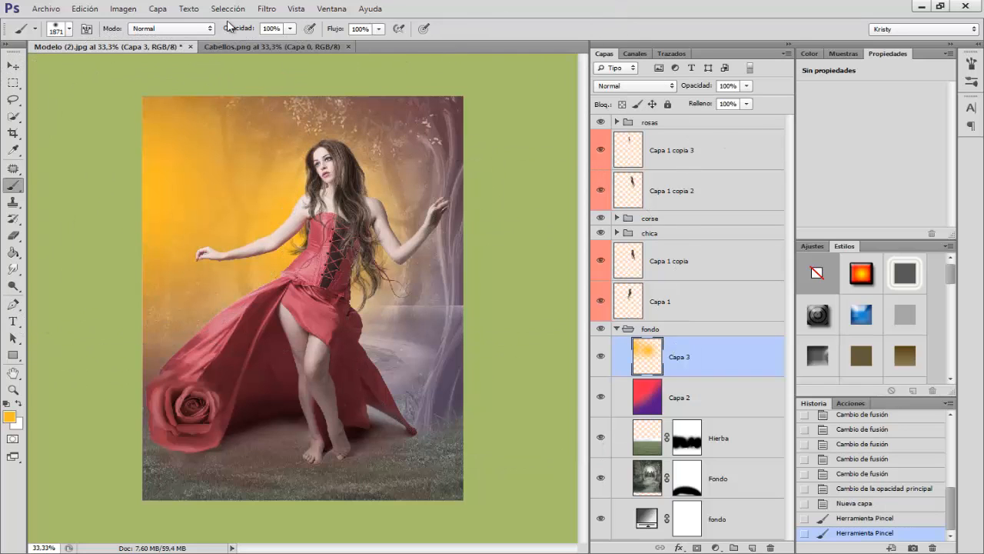
Step: Set Capa 3 to the Trama blending mode and lower its opacity to 51%
left_click(629, 86)
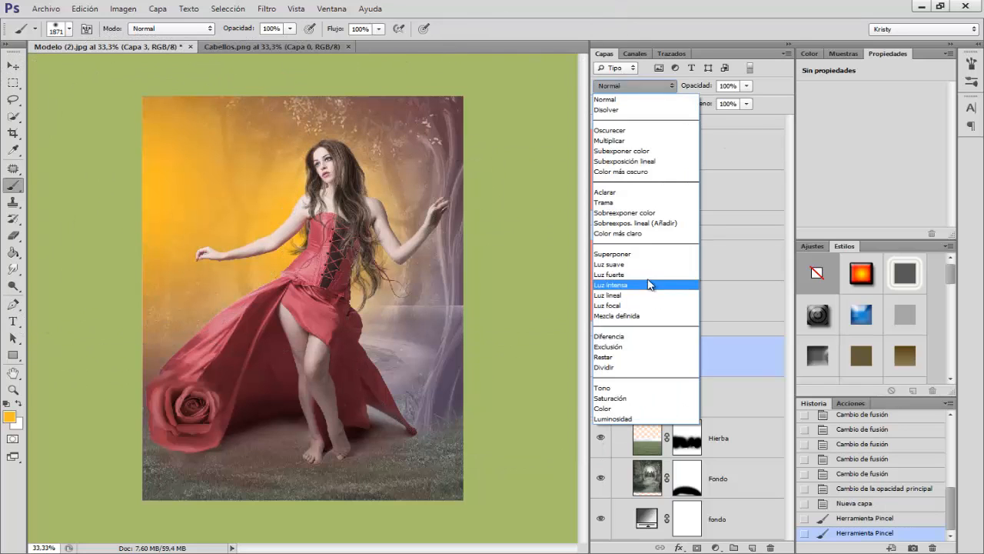
left_click(615, 191)
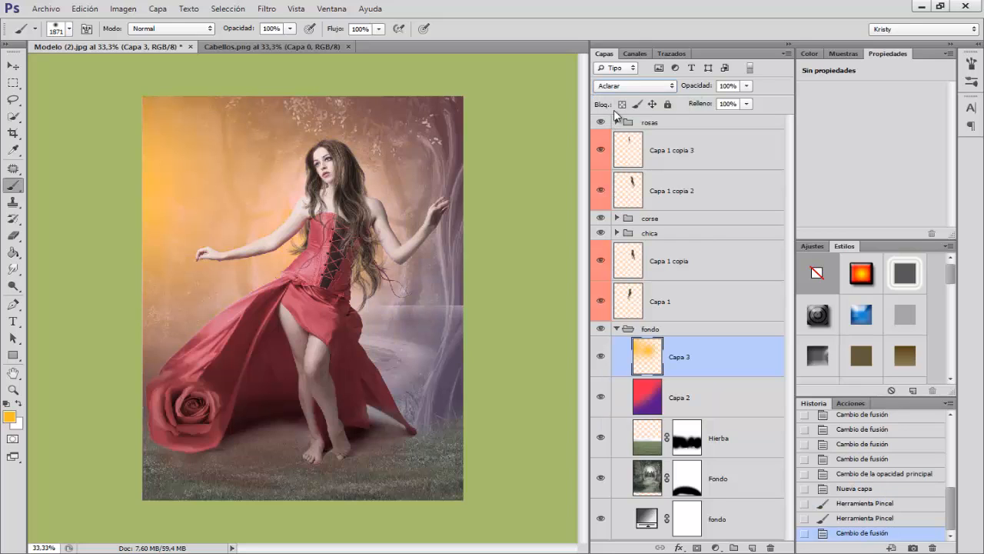
scroll(625, 91, "down", 1)
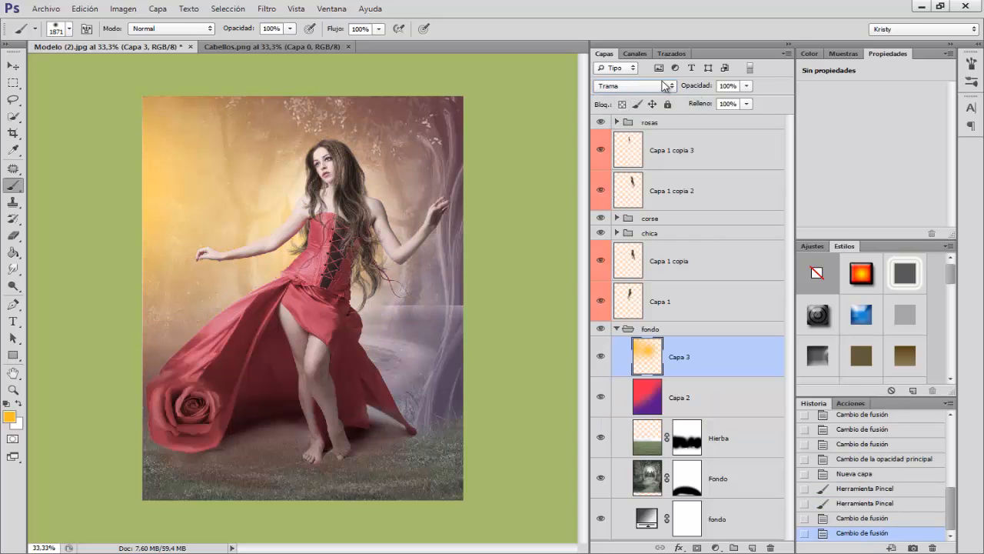
left_click_drag(701, 85, 671, 87)
left_click(266, 8)
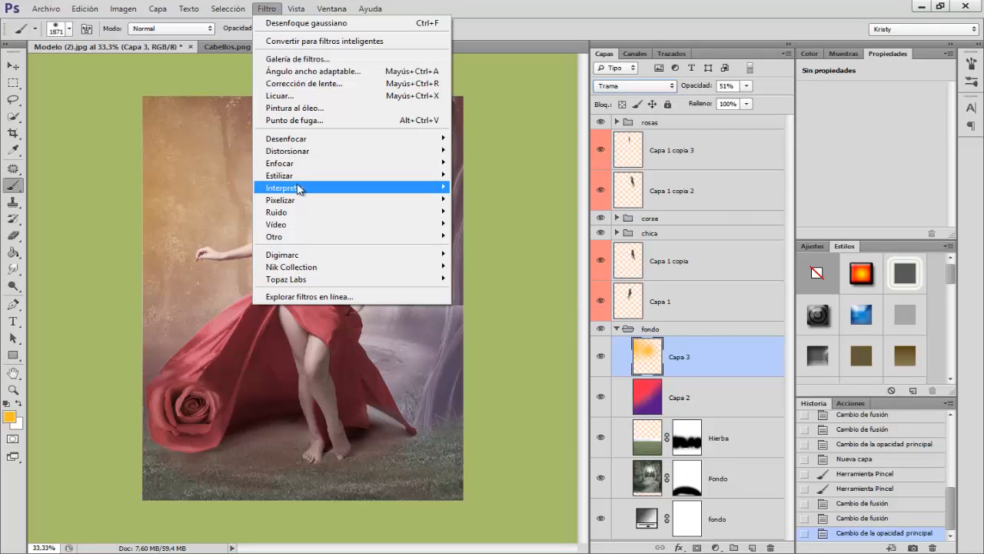
mouse_move(301, 140)
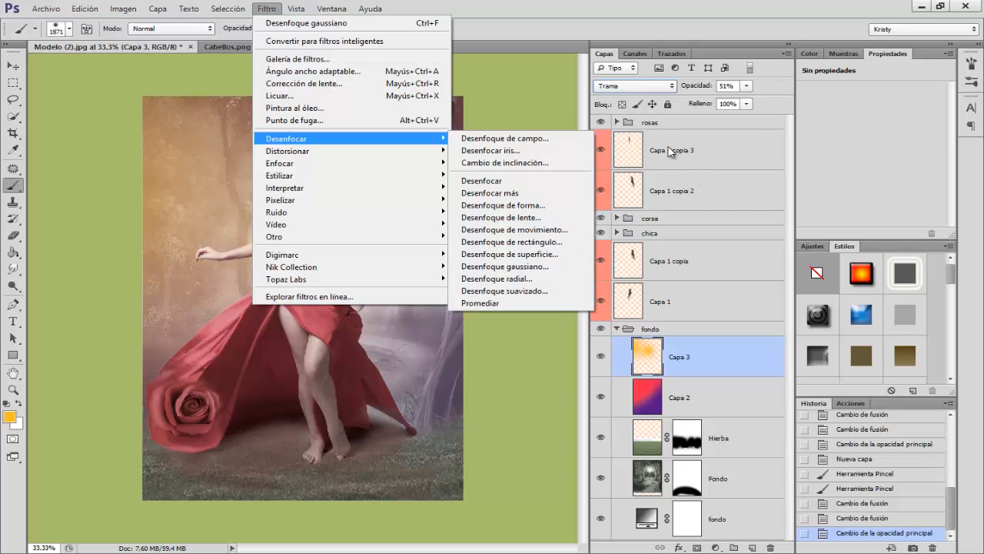
left_click(698, 360)
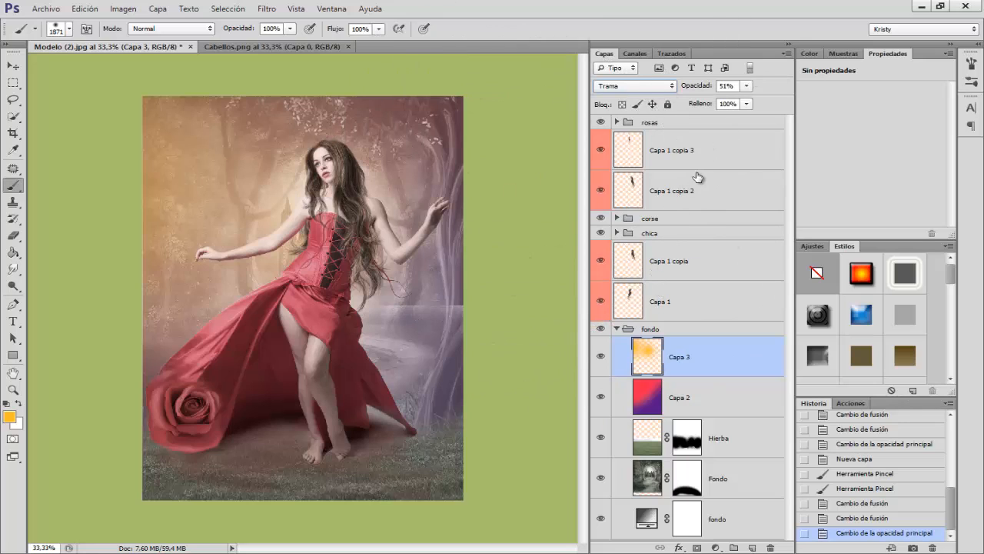
Step: Place Textura.jpg above the rosas group and set its blending mode to Trama
left_click(688, 125)
left_click(617, 329)
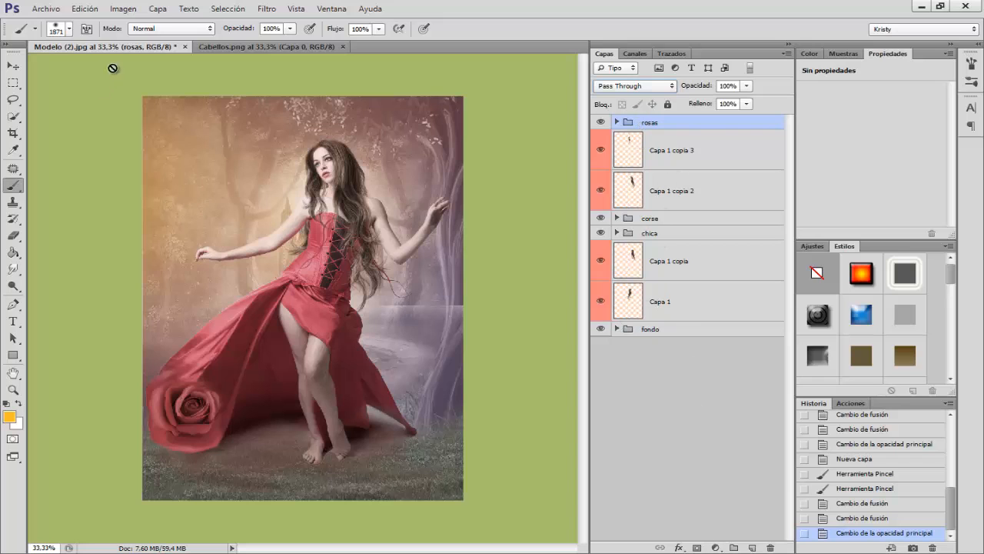
left_click(47, 9)
left_click(67, 218)
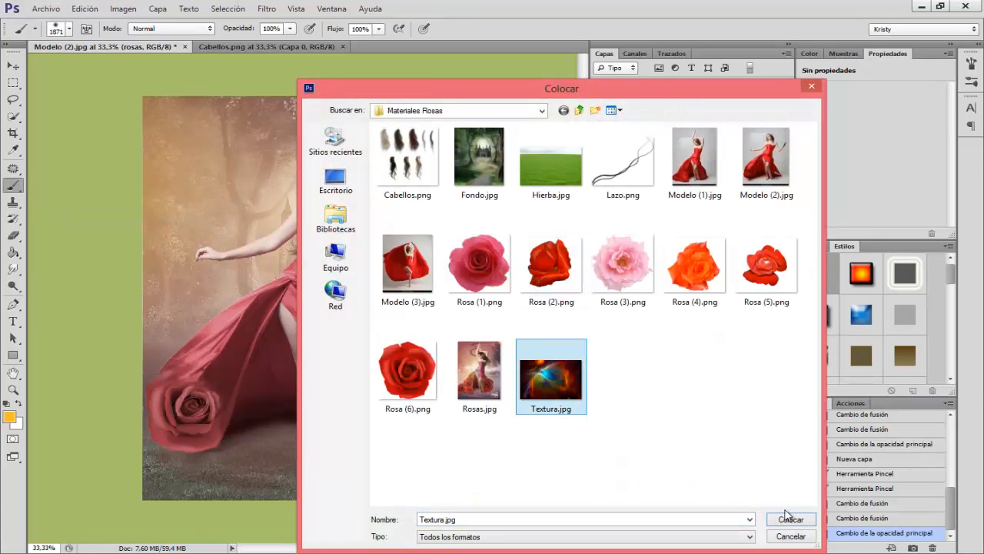
left_click(791, 519)
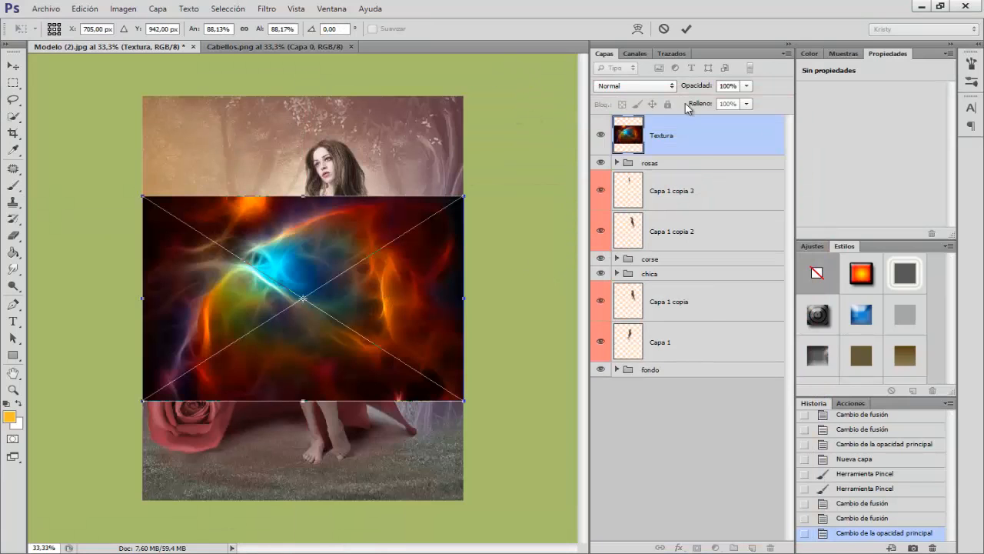
left_click(642, 86)
left_click(638, 211)
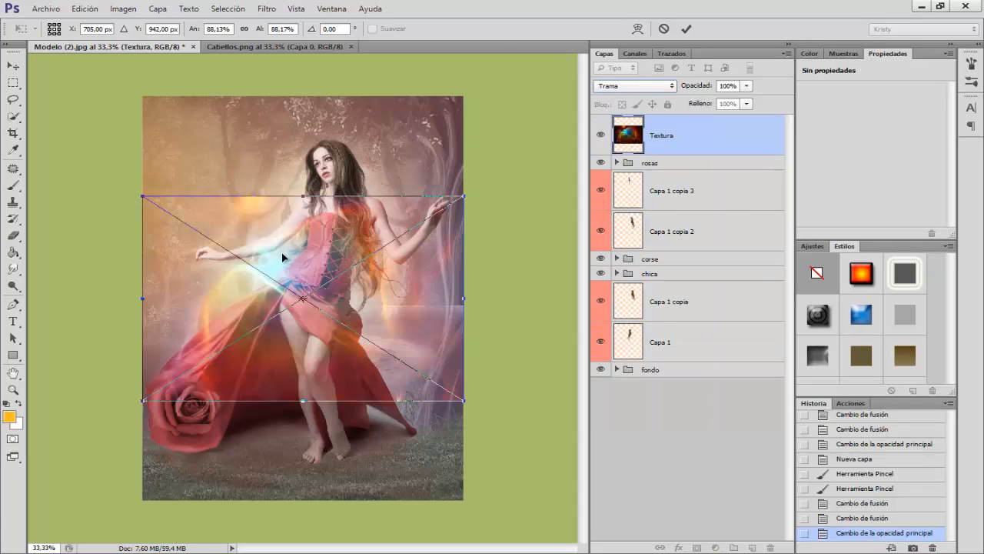
Step: Move the texture about 1.55 cm right and 5.54 cm down over the dress, and scale its width to 76.50%
left_click_drag(308, 271, 318, 304)
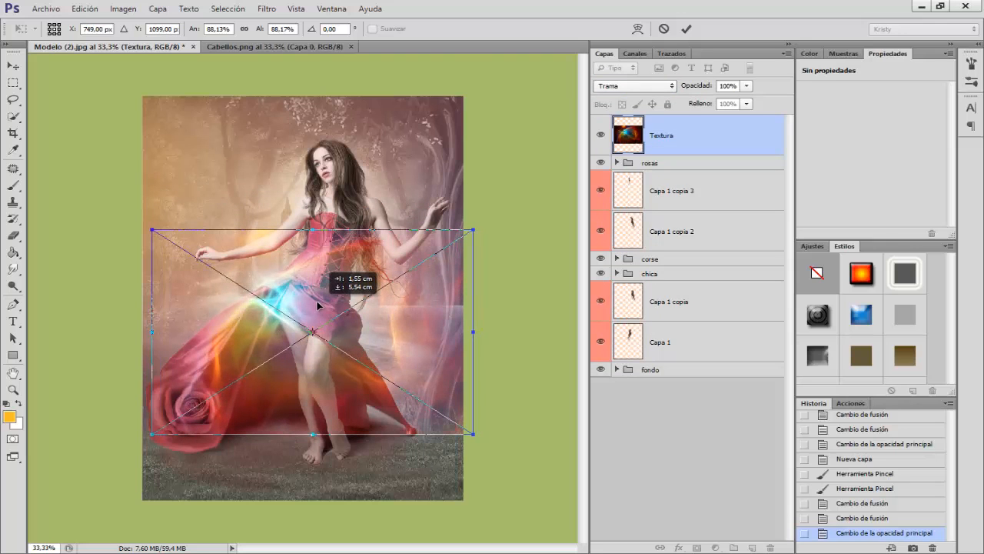
right_click(318, 304)
left_click(362, 343)
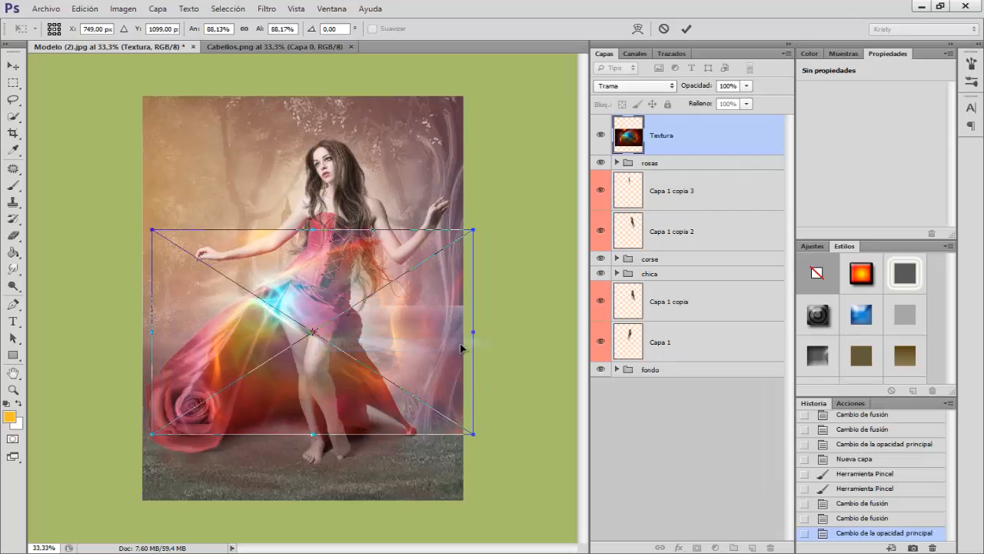
left_click_drag(467, 346, 422, 352)
Step: Warp the texture with Deformar so its light streaks follow the skirt and corset, and apply the transformation
right_click(219, 357)
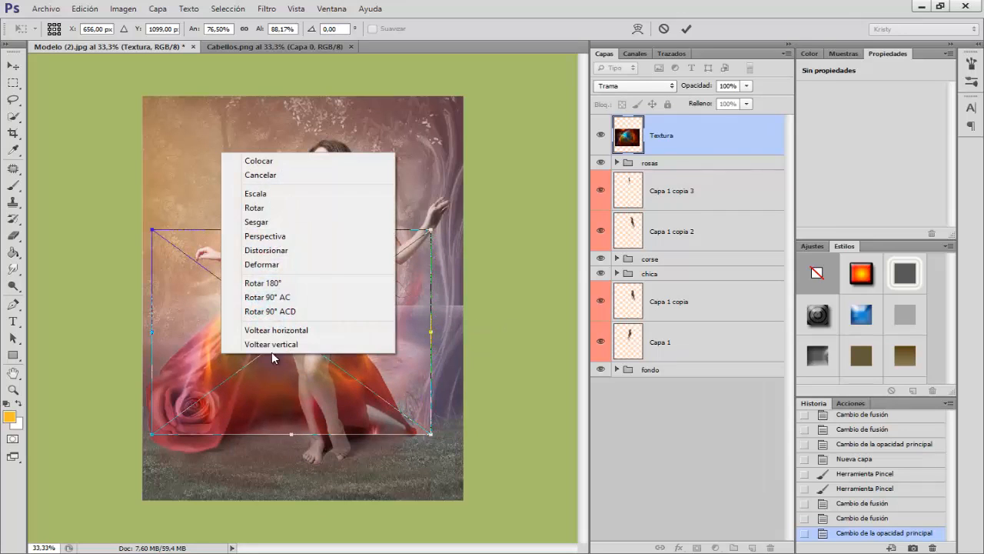
left_click(257, 264)
left_click_drag(241, 354, 308, 267)
mouse_move(202, 391)
left_mouse_down()
mouse_move(179, 382)
mouse_move(215, 388)
left_mouse_up()
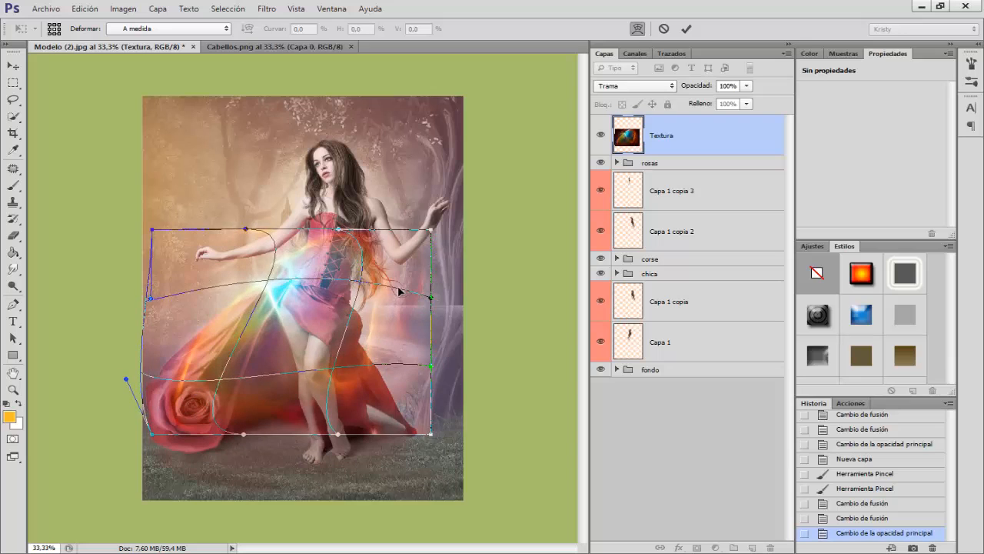
left_click_drag(400, 290, 369, 290)
mouse_move(288, 284)
left_mouse_down()
mouse_move(304, 247)
mouse_move(304, 258)
left_mouse_up()
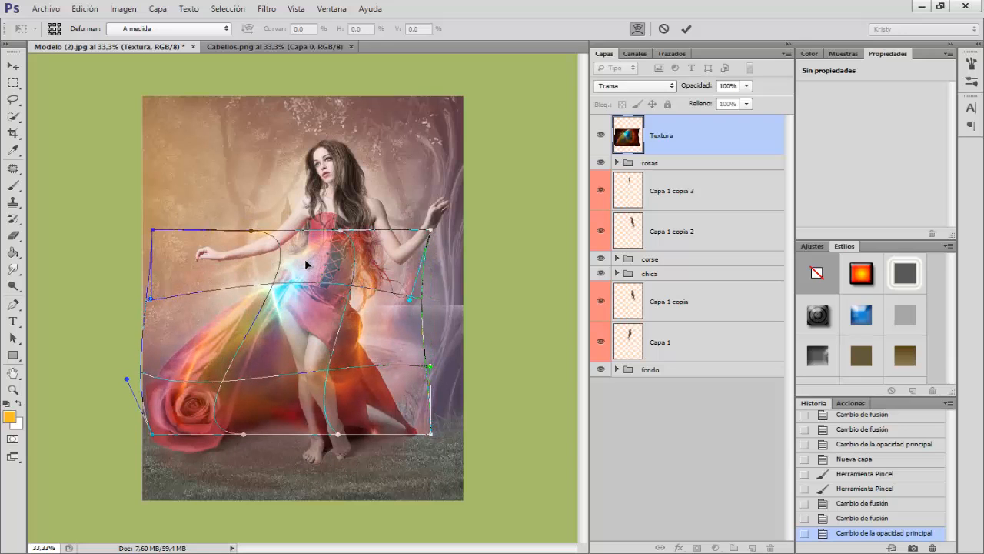
key("b")
key("Return")
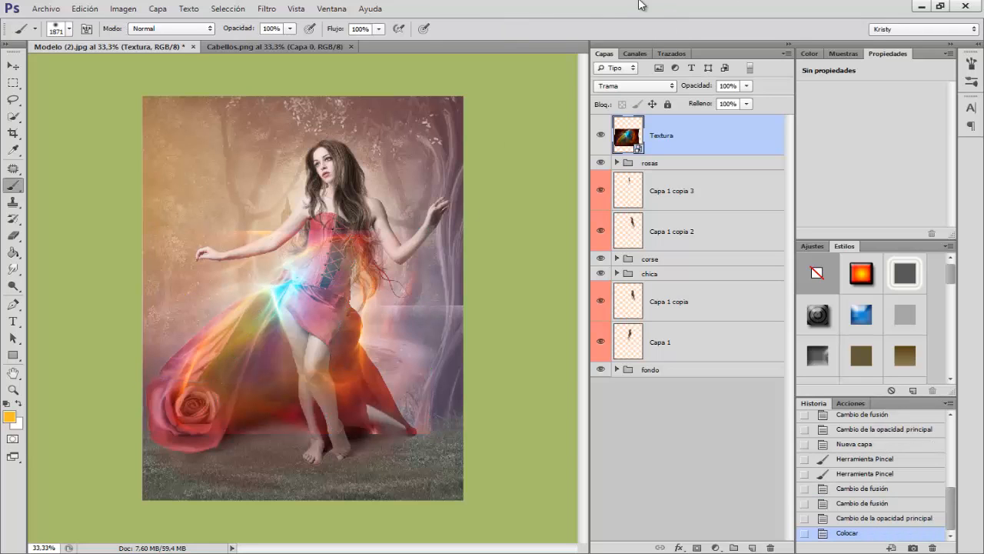
Step: Lower the Textura layer's opacity to 67% and rasterize the layer
left_click_drag(696, 93, 679, 90)
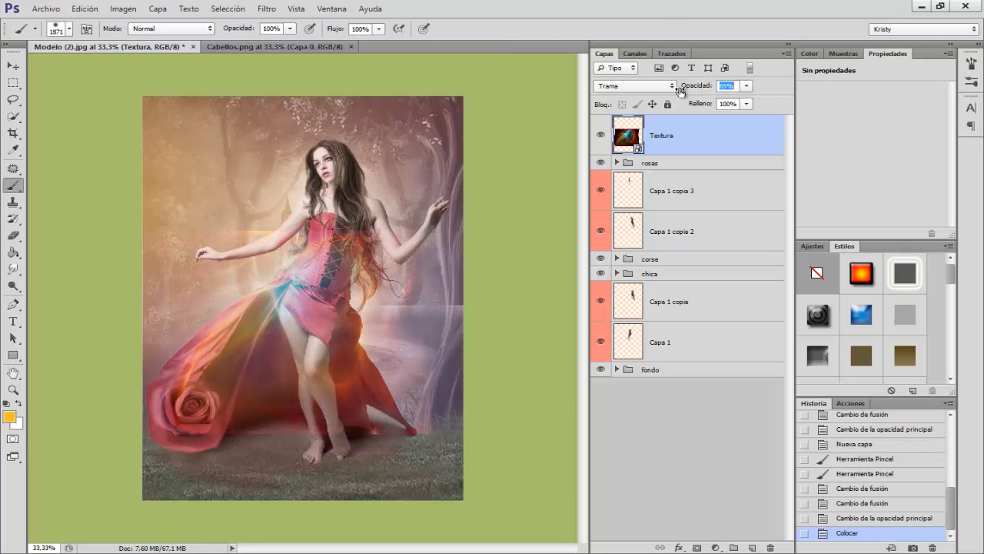
right_click(672, 144)
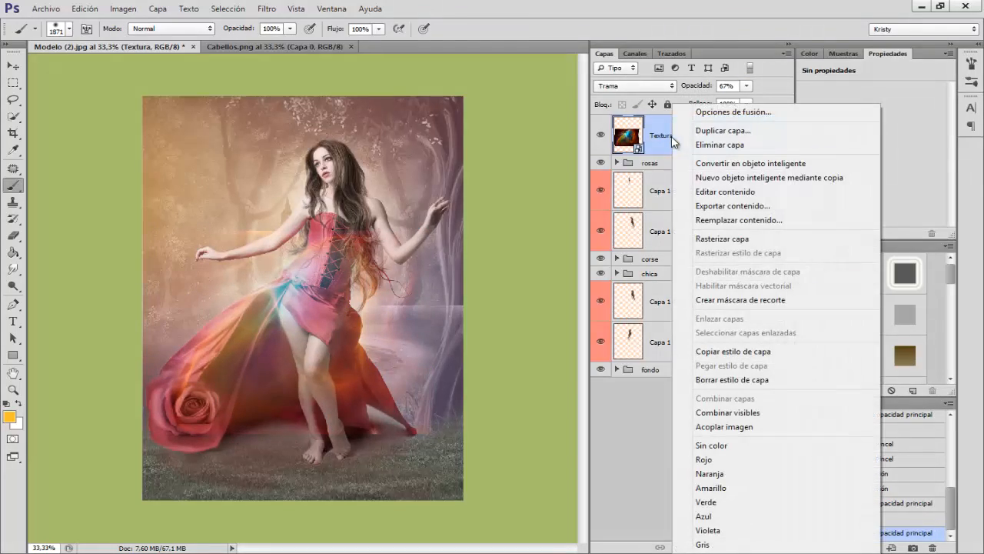
left_click(727, 239)
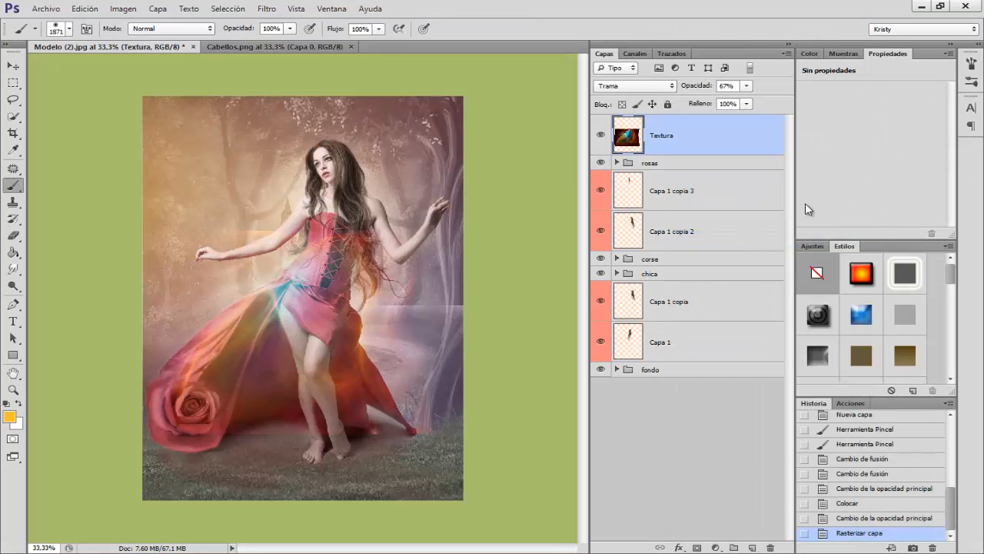
Step: Shift the hue of the Textura layer to +1 with Tono/saturación
key("ctrl+u")
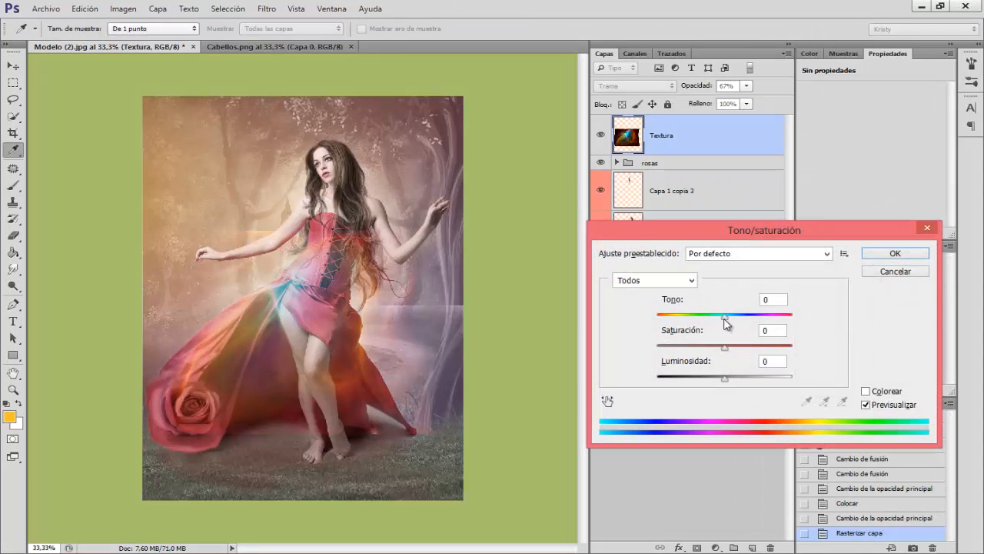
mouse_move(725, 323)
left_mouse_down()
mouse_move(714, 321)
mouse_move(725, 321)
left_mouse_up()
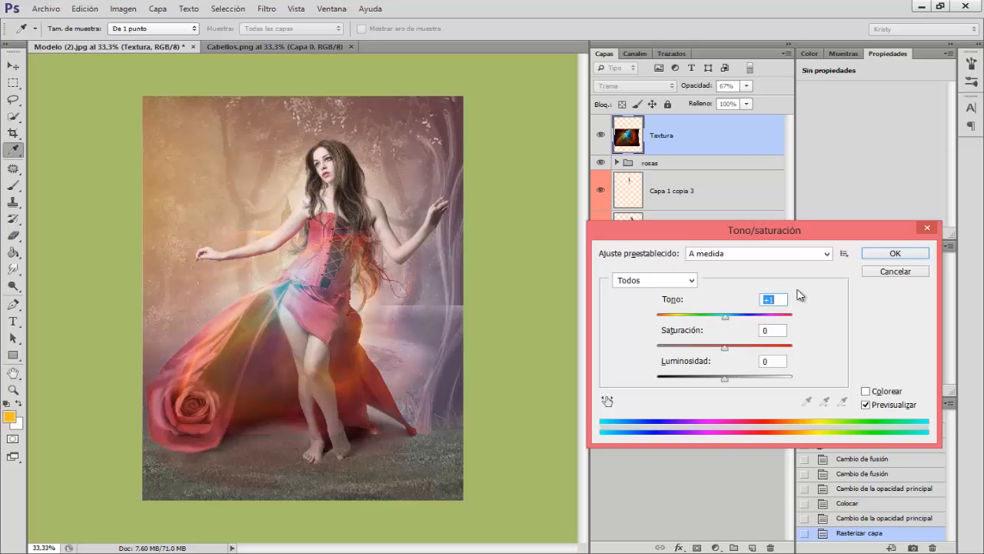
left_click(896, 255)
key("b")
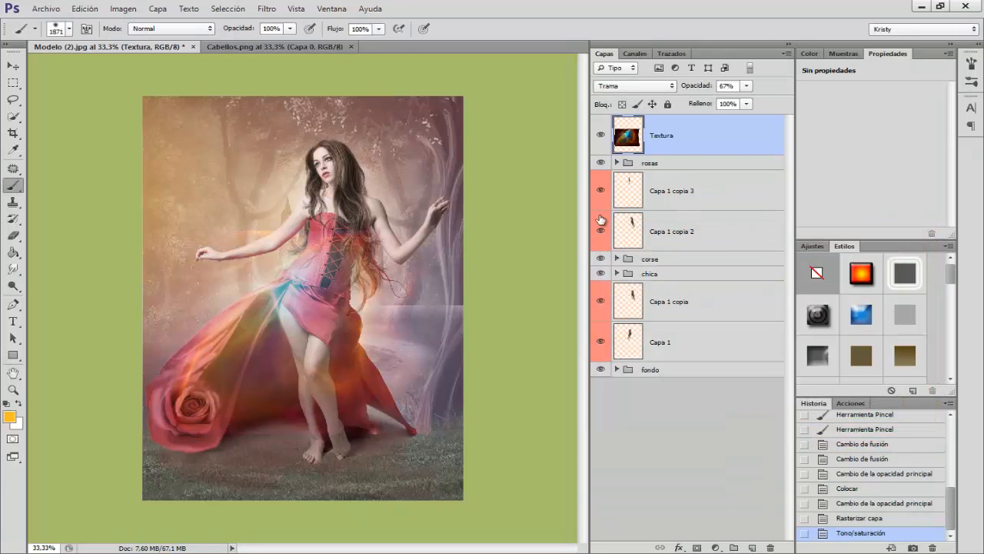
Step: Darken the Textura layer's shadows with Niveles by setting the black input level to 22
key("ctrl+l")
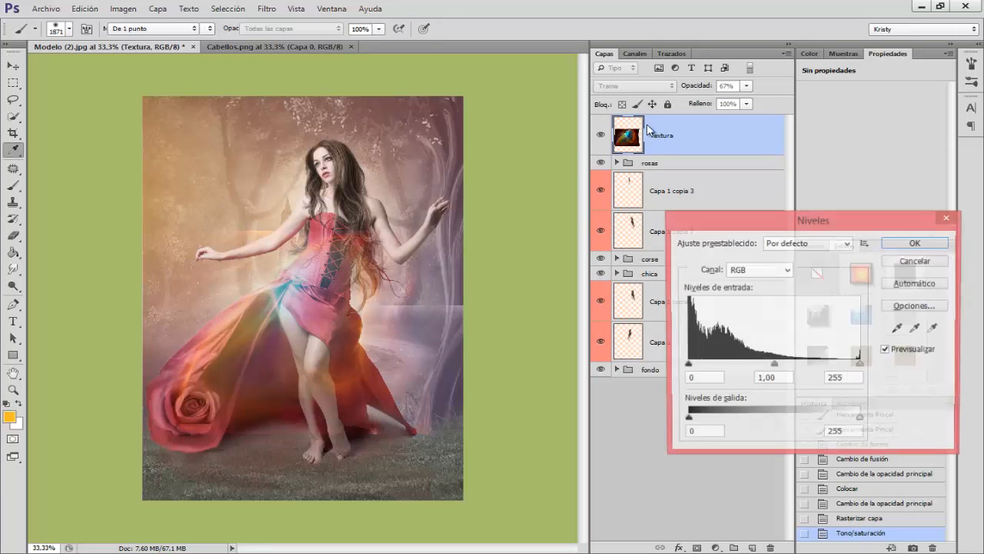
left_click_drag(687, 365, 702, 366)
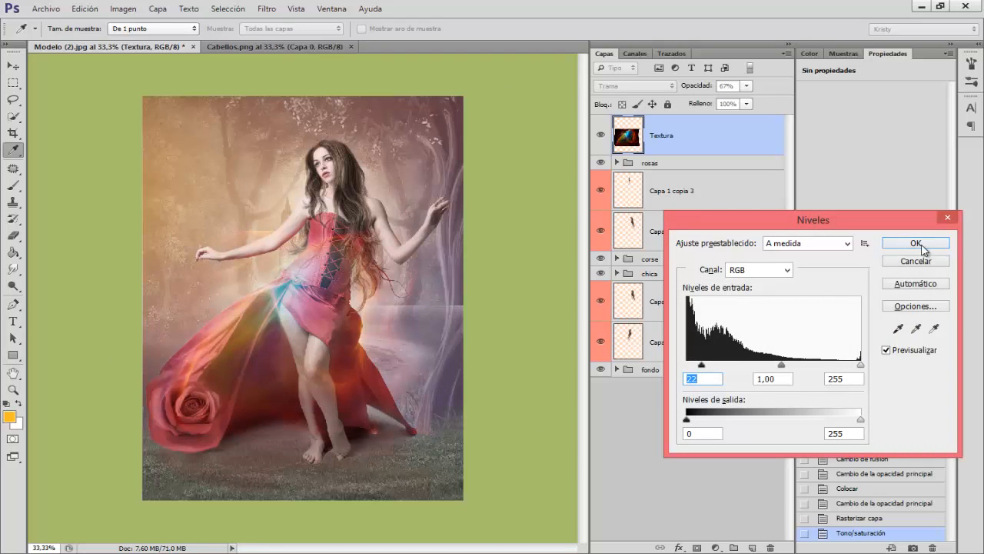
left_click(921, 244)
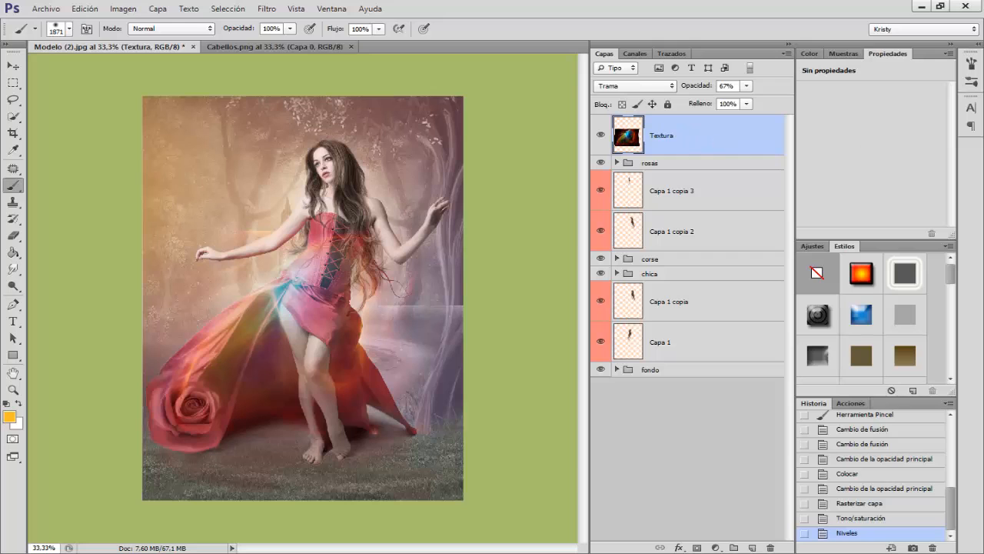
Step: Add a Filtro de fotografía adjustment layer above Textura with the Azul oscuro filter at 33% density
left_click(716, 548)
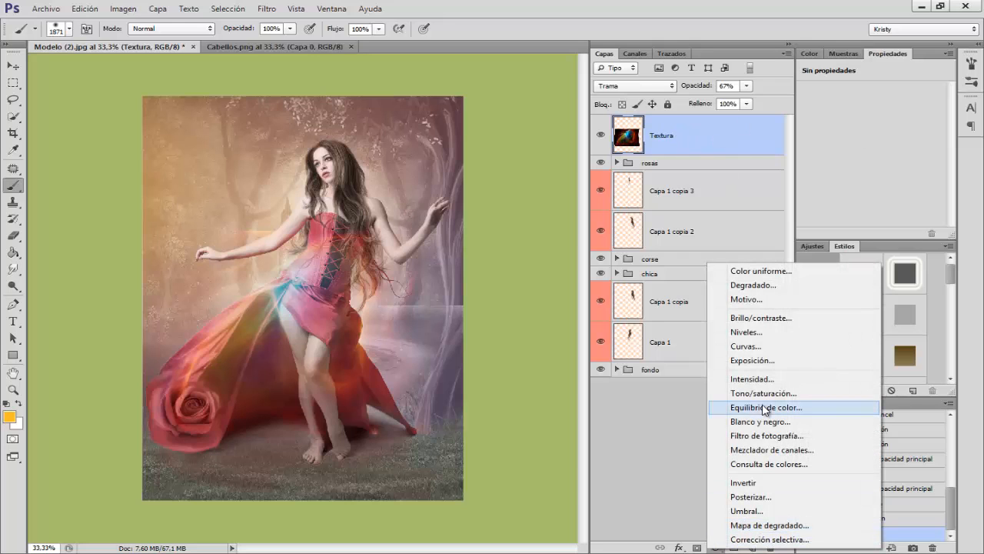
left_click(762, 436)
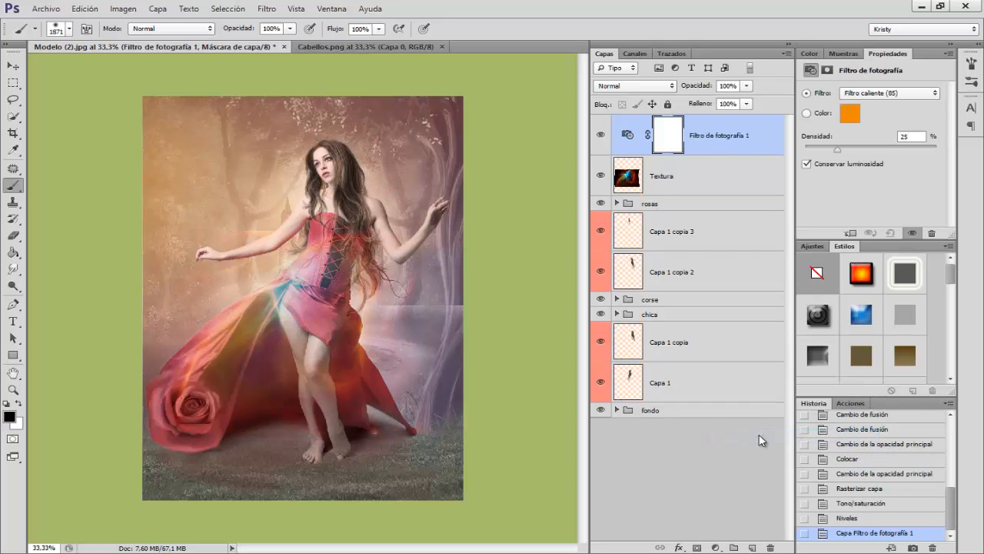
left_click(884, 90)
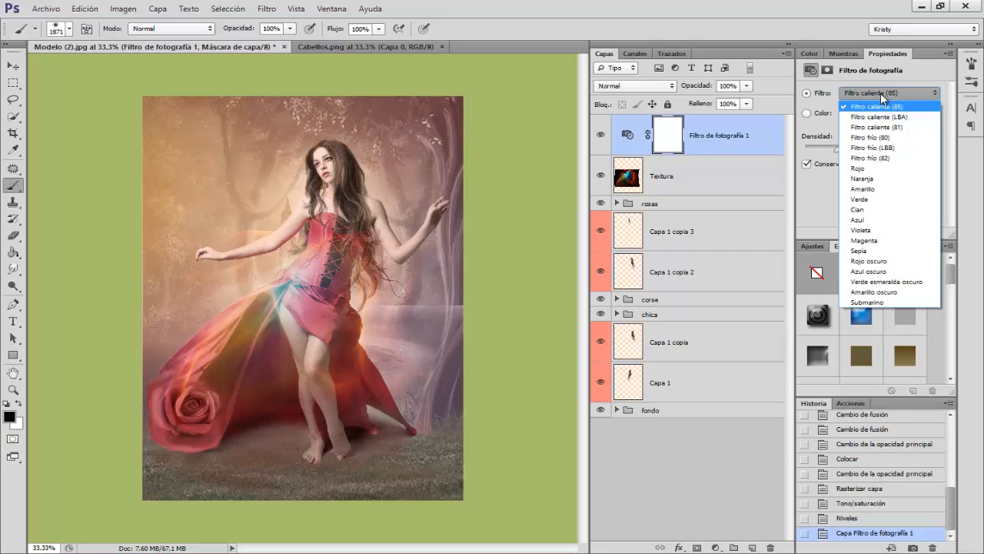
left_click(876, 271)
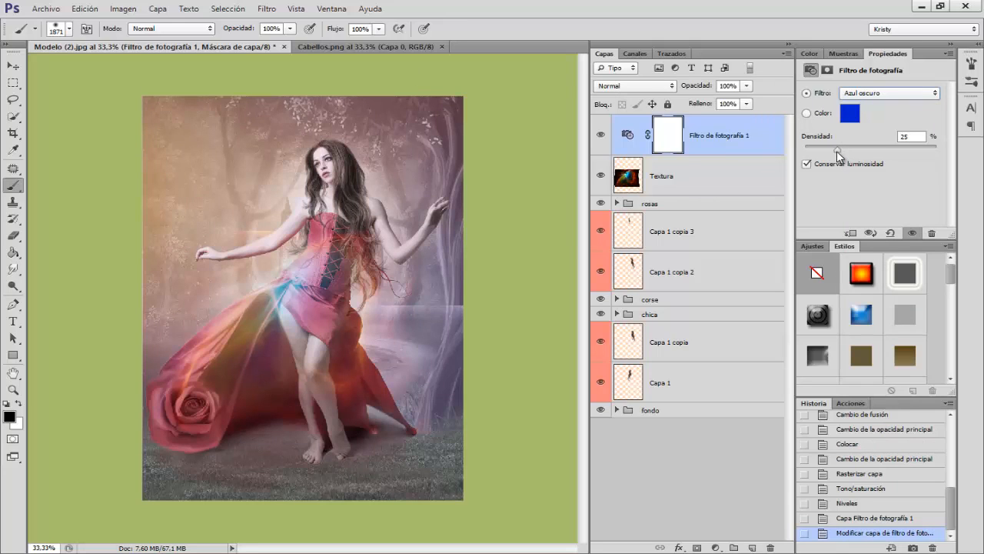
left_click_drag(836, 151, 848, 150)
Step: Try the Cian and Filtro caliente (81) presets on the photo filter layer
left_click(873, 93)
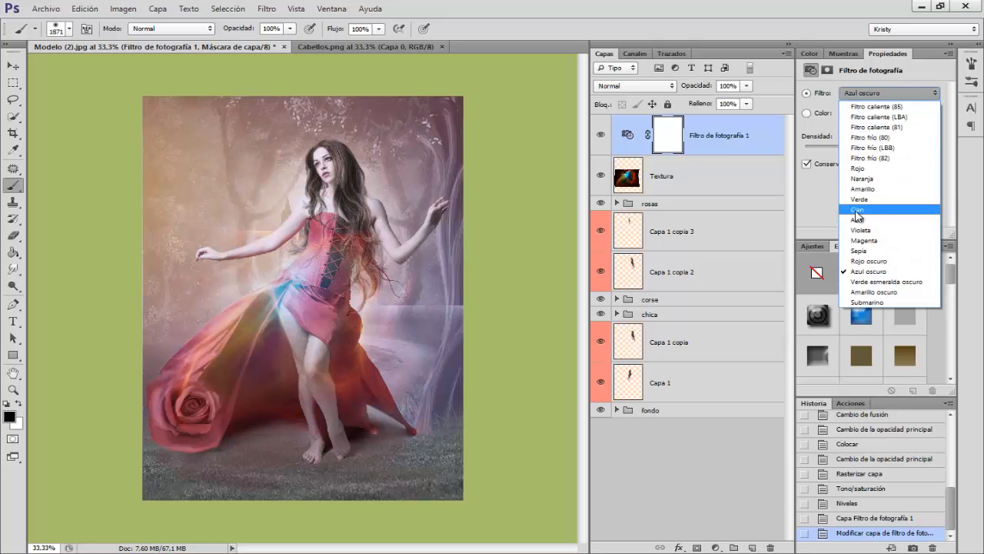
left_click(859, 209)
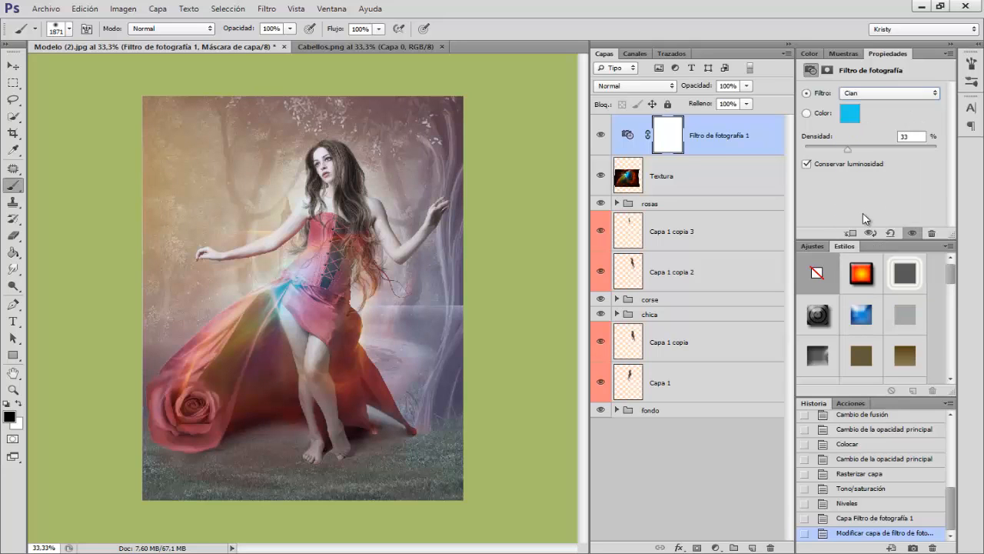
left_click(865, 93)
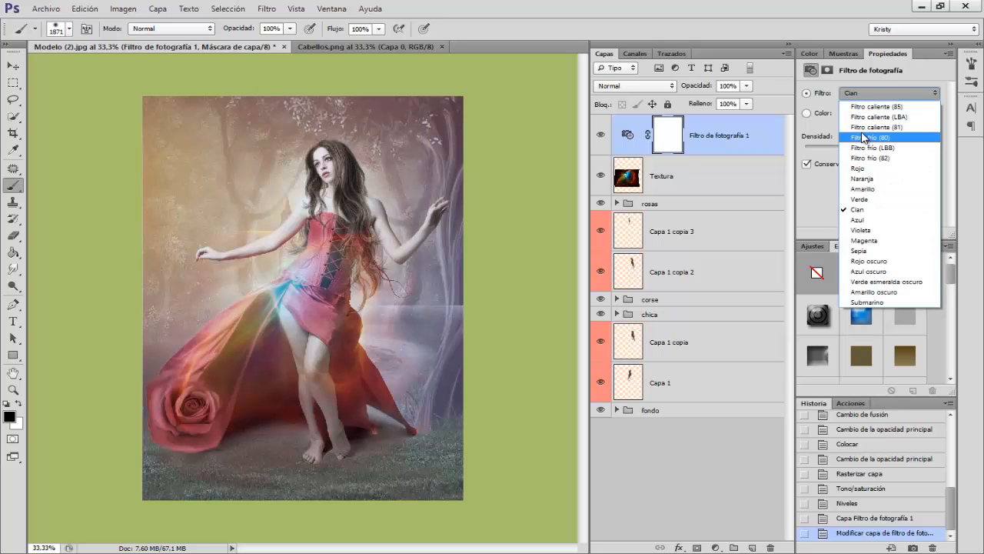
left_click(865, 135)
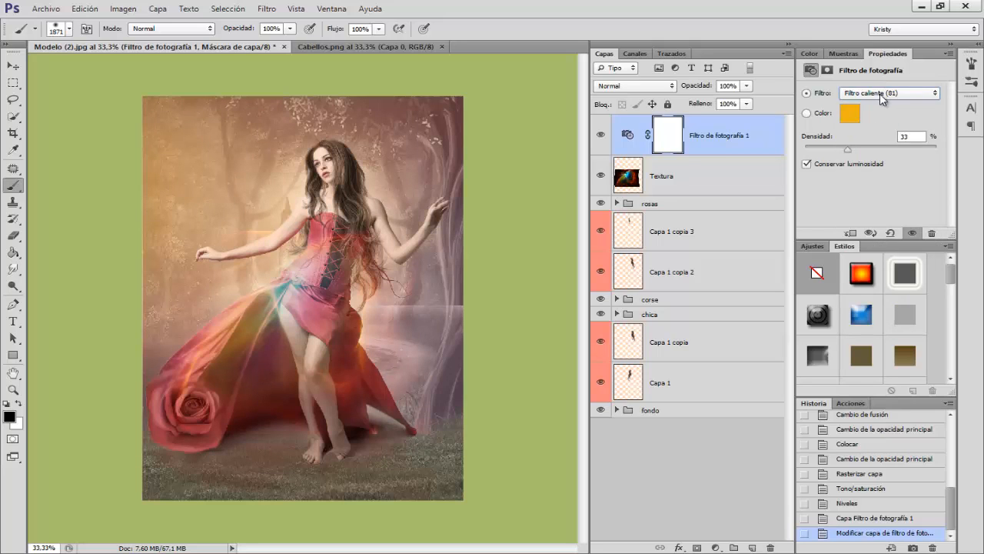
Step: Set the photo filter to Violeta with a density of 30%
left_click(881, 95)
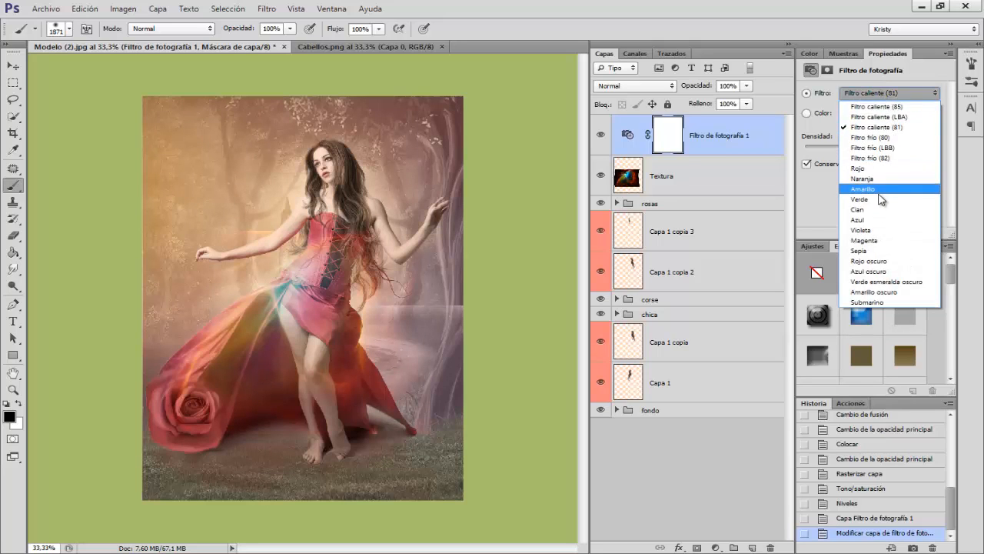
left_click(869, 230)
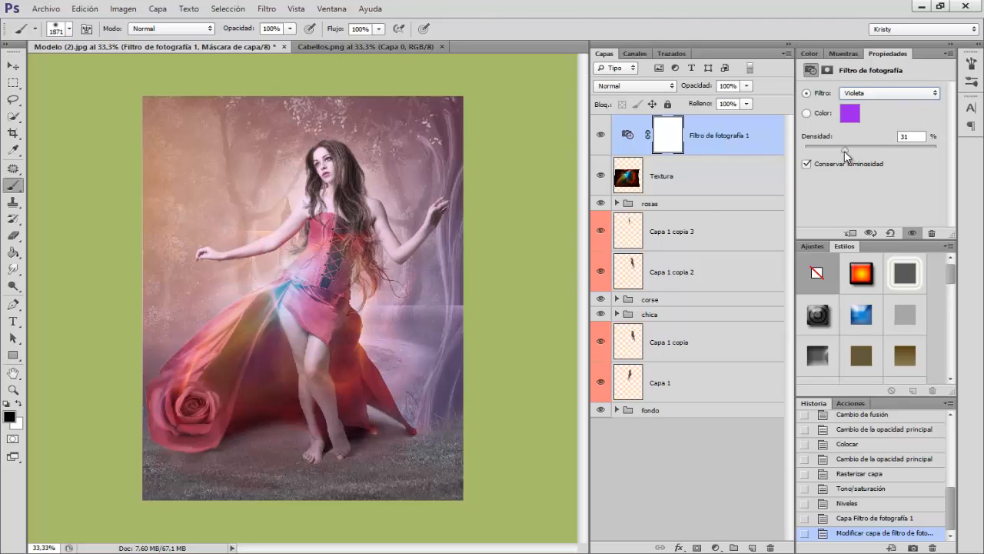
left_click_drag(844, 151, 843, 151)
Step: In the chica group, raise the opacity of the sombra layer to 100% and increase that of sombra2
left_click(13, 68)
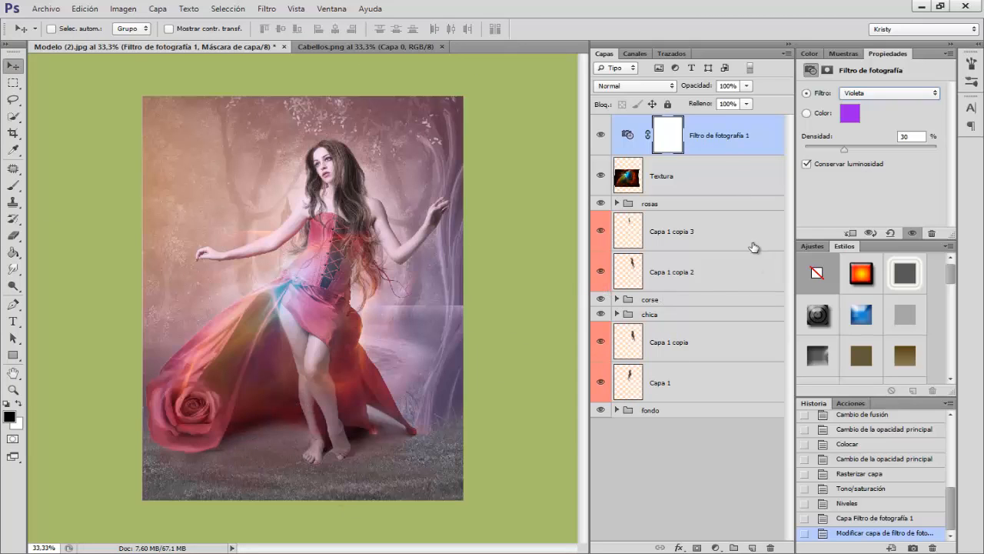
left_click(616, 314)
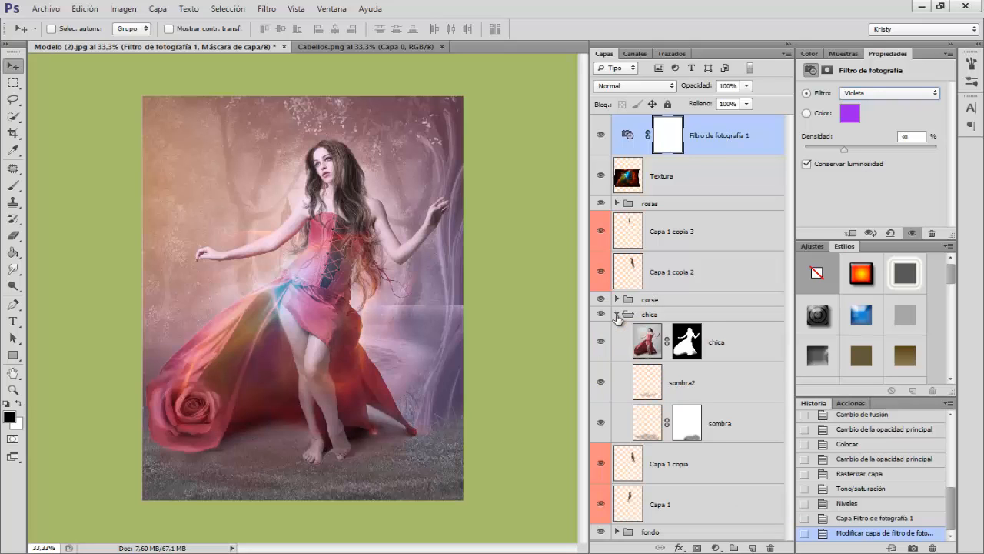
left_click(716, 424)
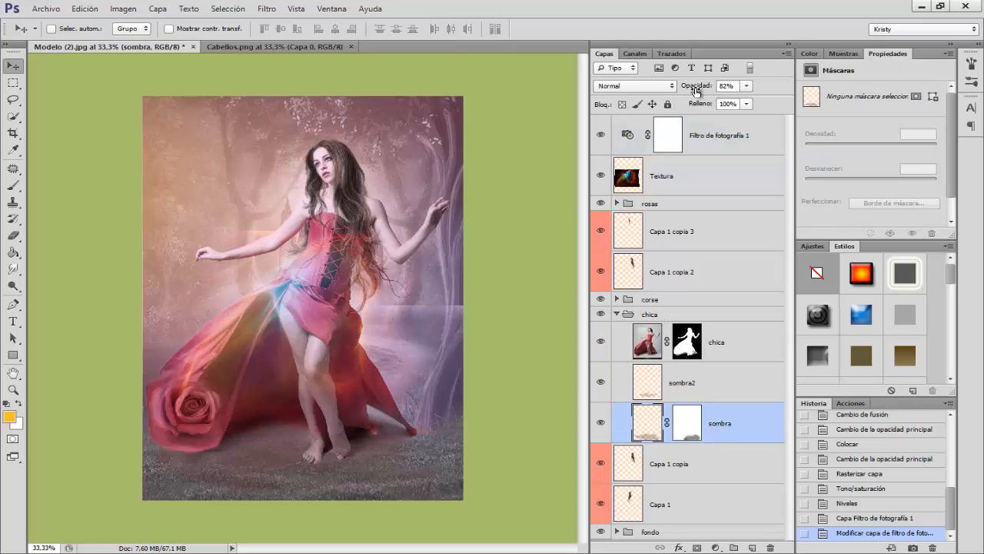
left_click_drag(695, 91, 705, 89)
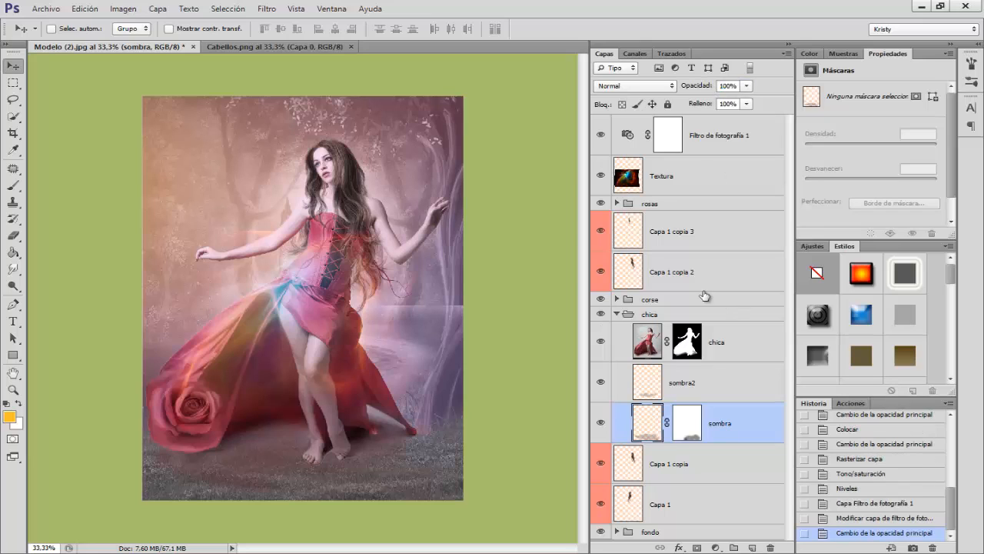
left_click(691, 381)
left_click_drag(691, 88, 708, 88)
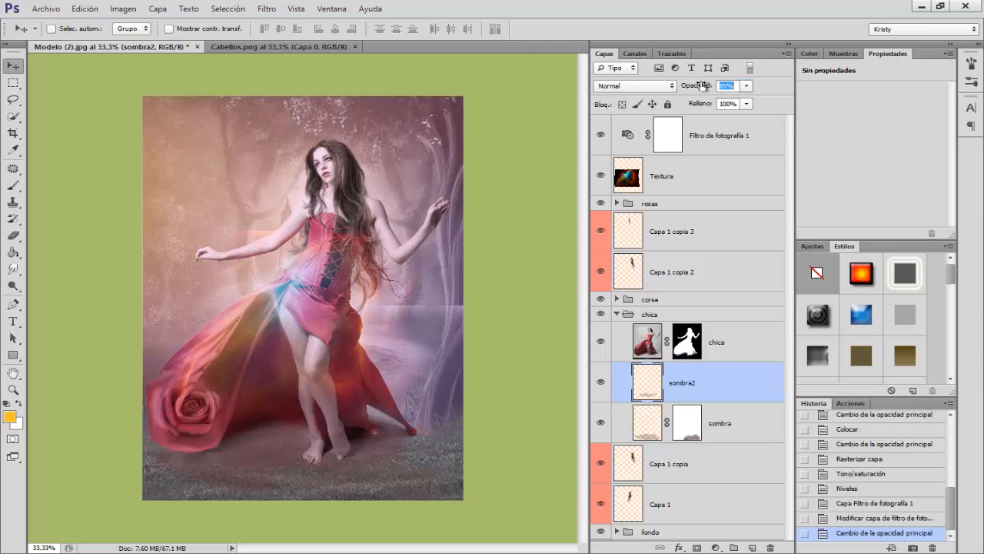